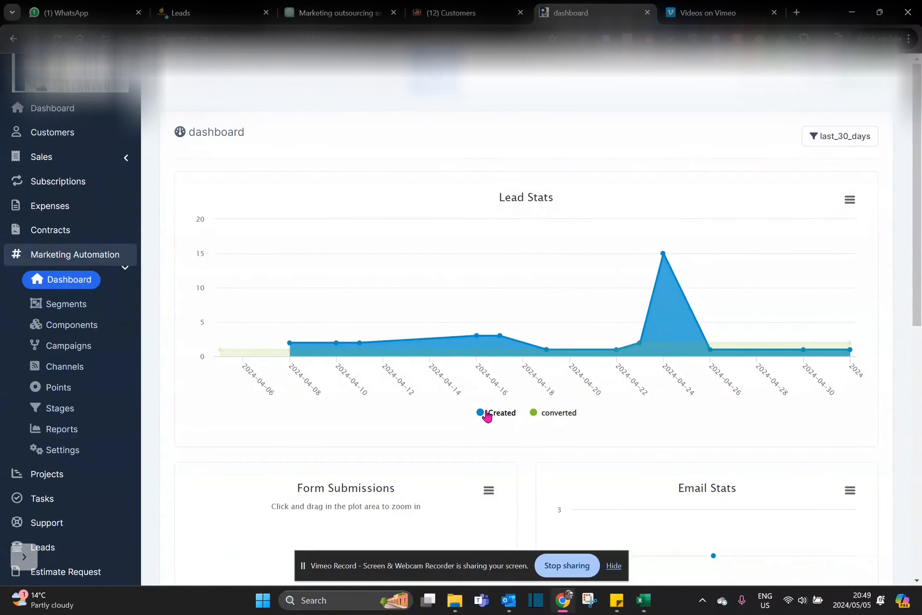
- Review the date-range filter options available for the marketing automation dashboard
{"action": "left_click", "coordinate": [863, 140]}
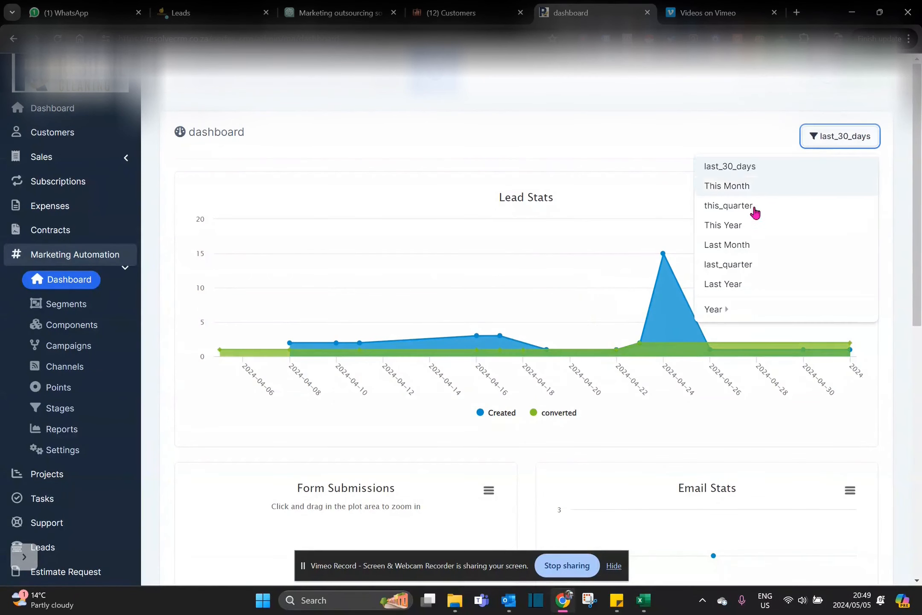
{"action": "left_click", "coordinate": [625, 418]}
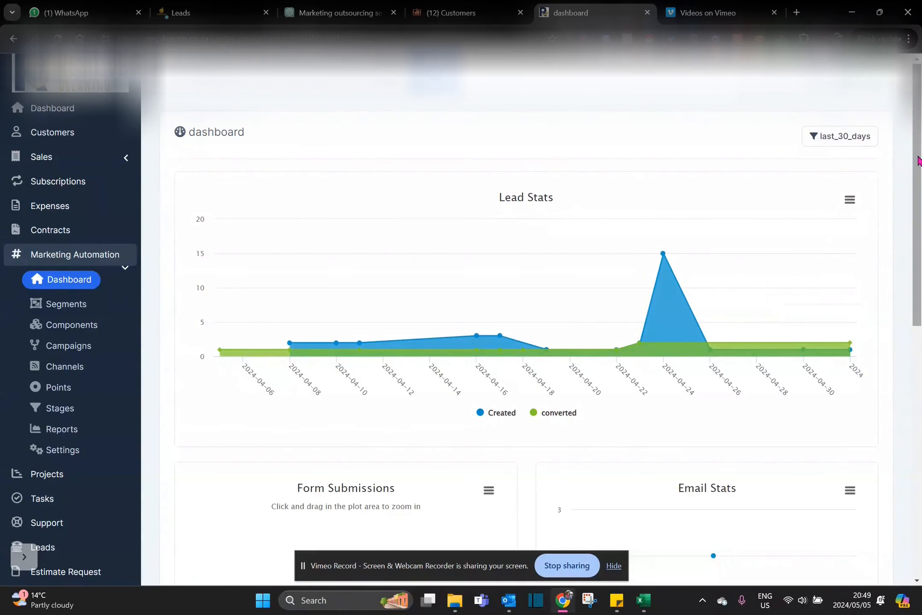
{"action": "mouse_move", "coordinate": [919, 160]}
{"action": "left_mouse_down"}
{"action": "mouse_move", "coordinate": [919, 323]}
{"action": "mouse_move", "coordinate": [919, 160]}
{"action": "left_mouse_up"}
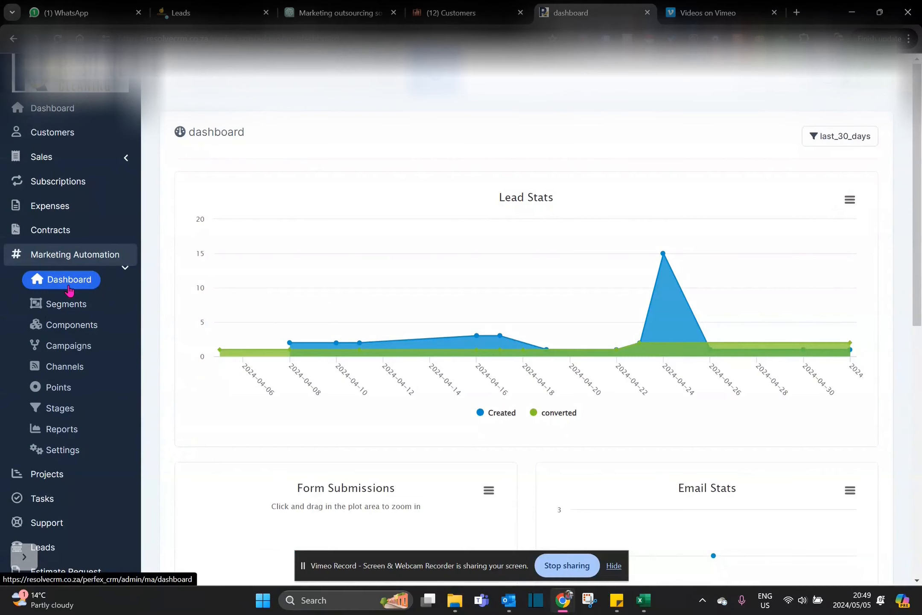
- Open the Marketing Automation settings and view the category list and the email templates
{"action": "left_click", "coordinate": [64, 451]}
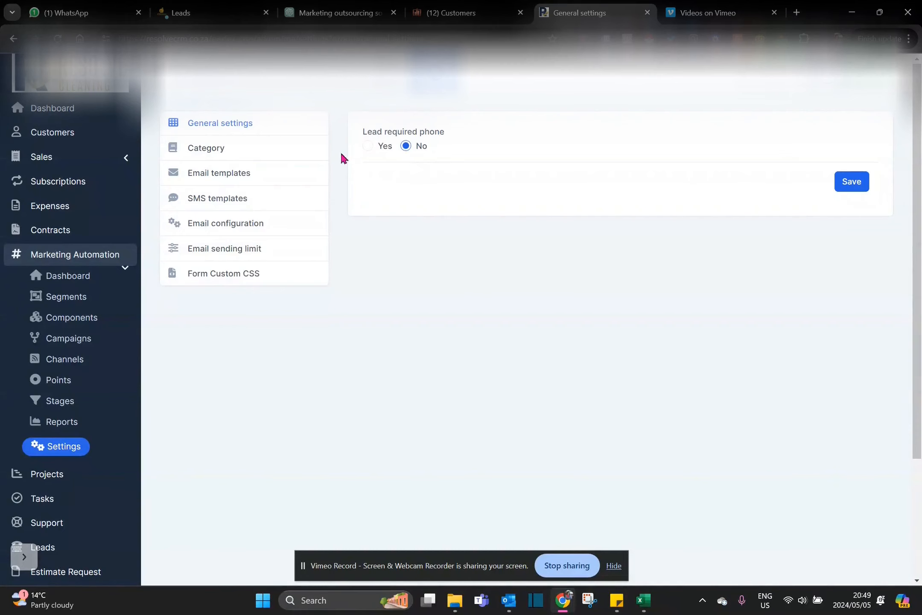
{"action": "left_click", "coordinate": [215, 148]}
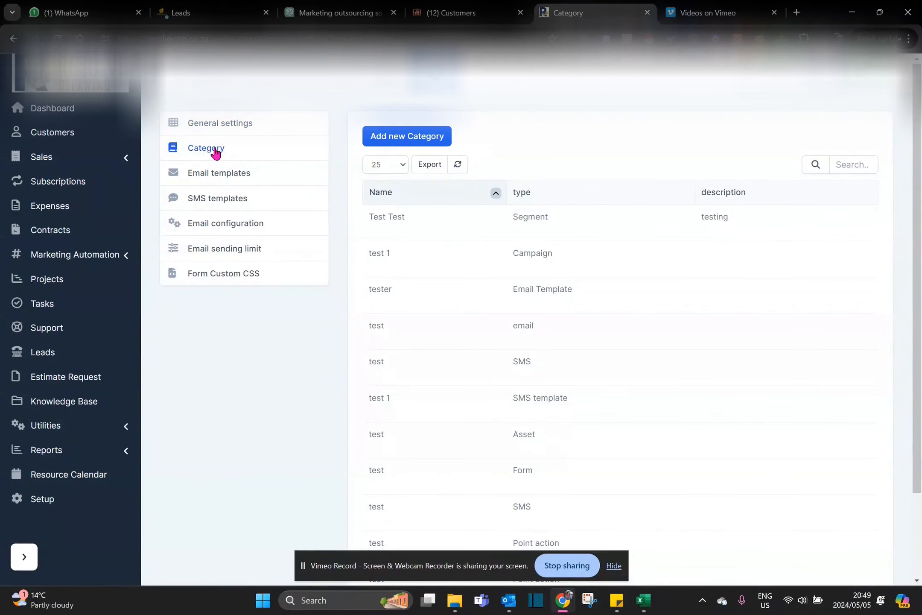
{"action": "left_click", "coordinate": [98, 258]}
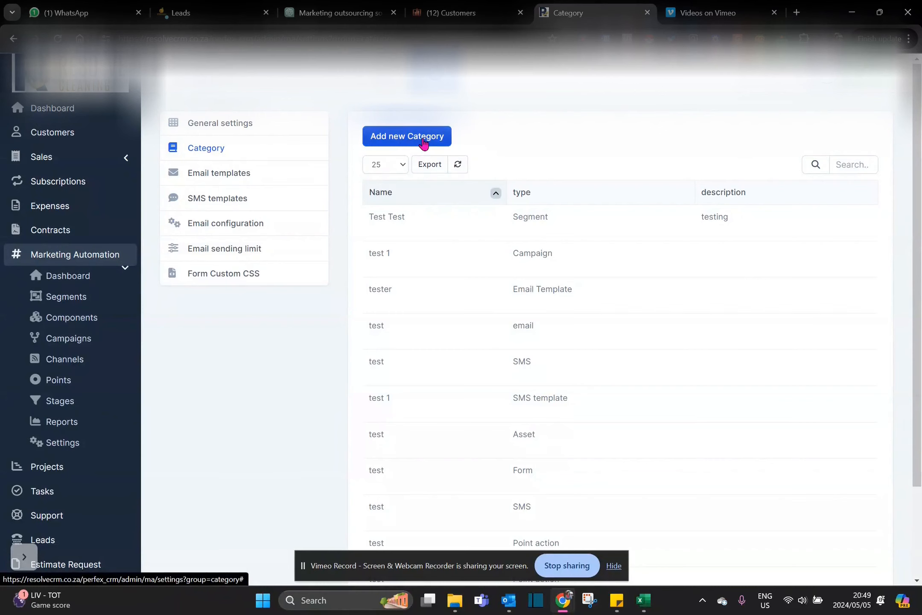
{"action": "mouse_move", "coordinate": [461, 248]}
{"action": "left_click", "coordinate": [202, 173]}
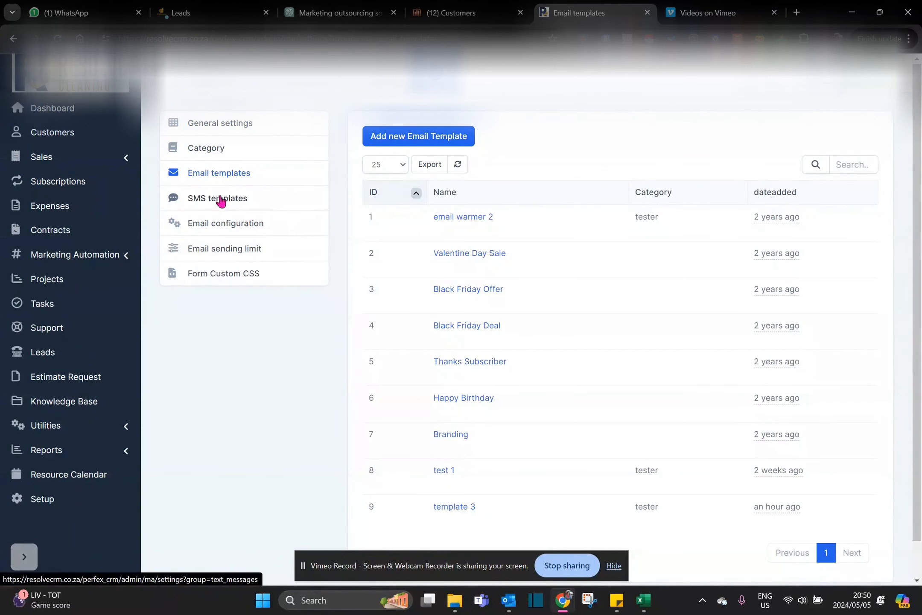
- Go to the Marketing Automation segments and open a blank form for a new segment
{"action": "left_click", "coordinate": [83, 254]}
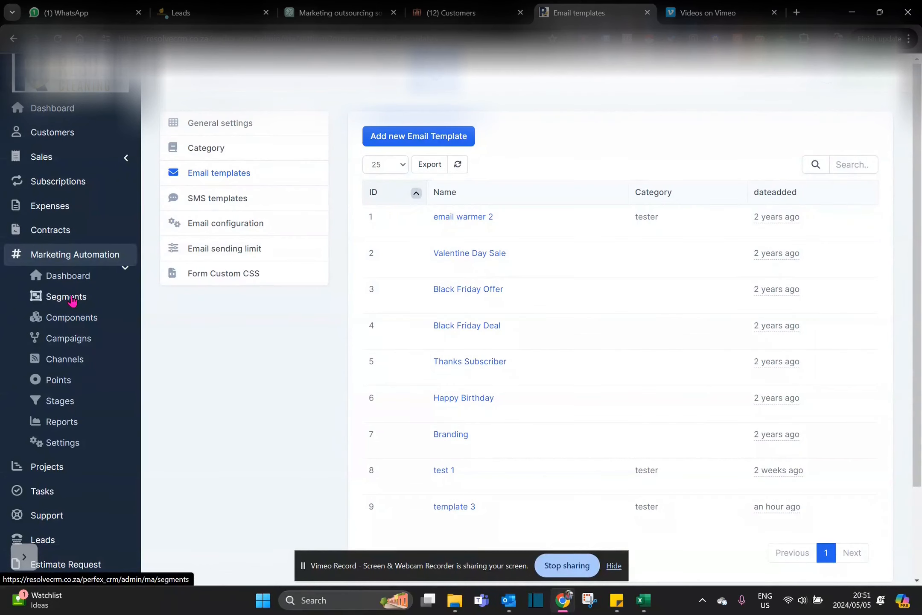
{"action": "left_click", "coordinate": [71, 298]}
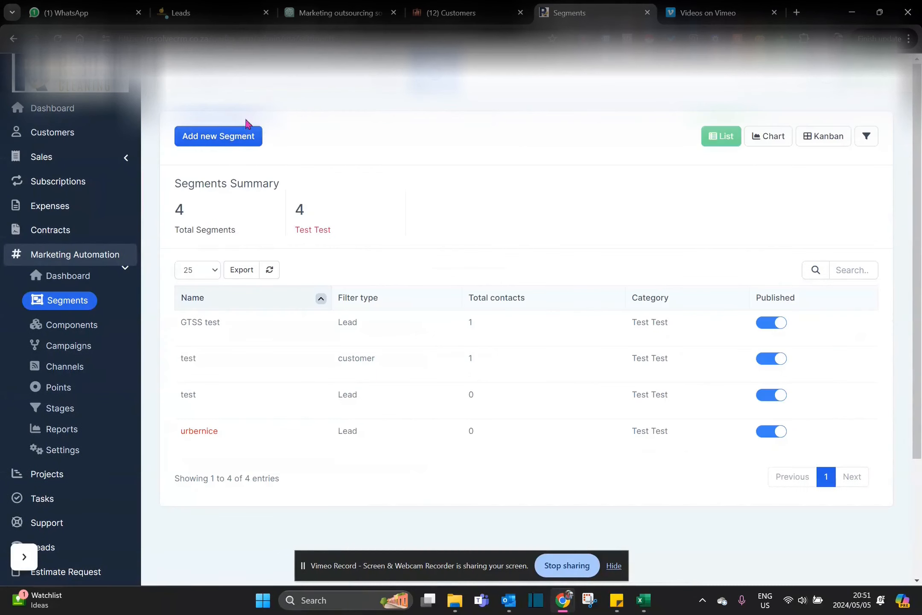
{"action": "left_click", "coordinate": [229, 137]}
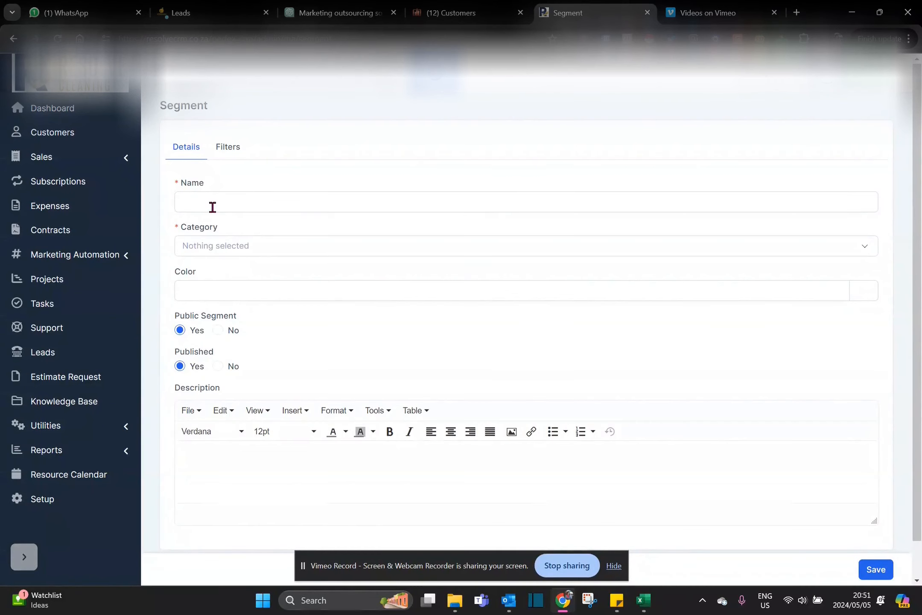
- Return to the Marketing Automation settings and review the full list of categories and their types
{"action": "left_click", "coordinate": [90, 258]}
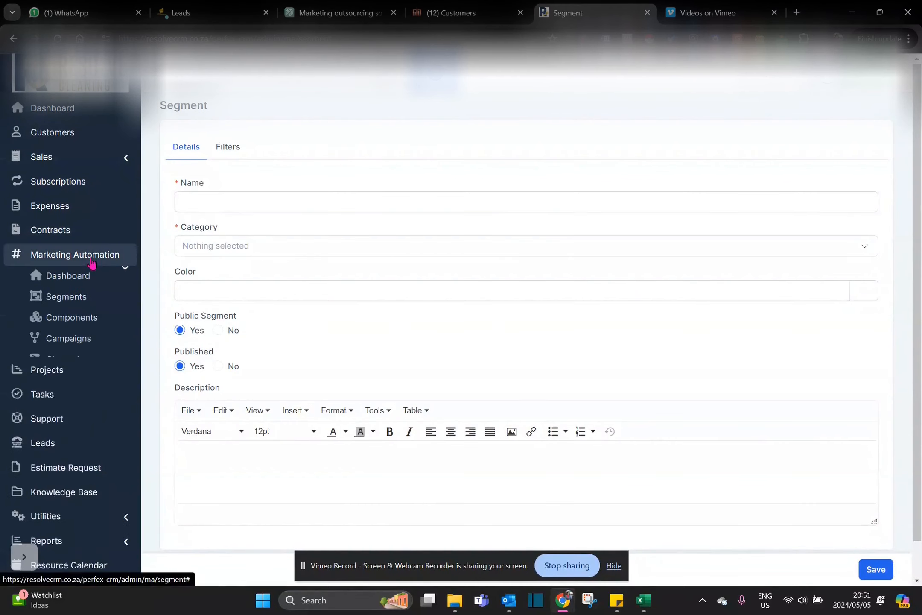
{"action": "left_click", "coordinate": [56, 442]}
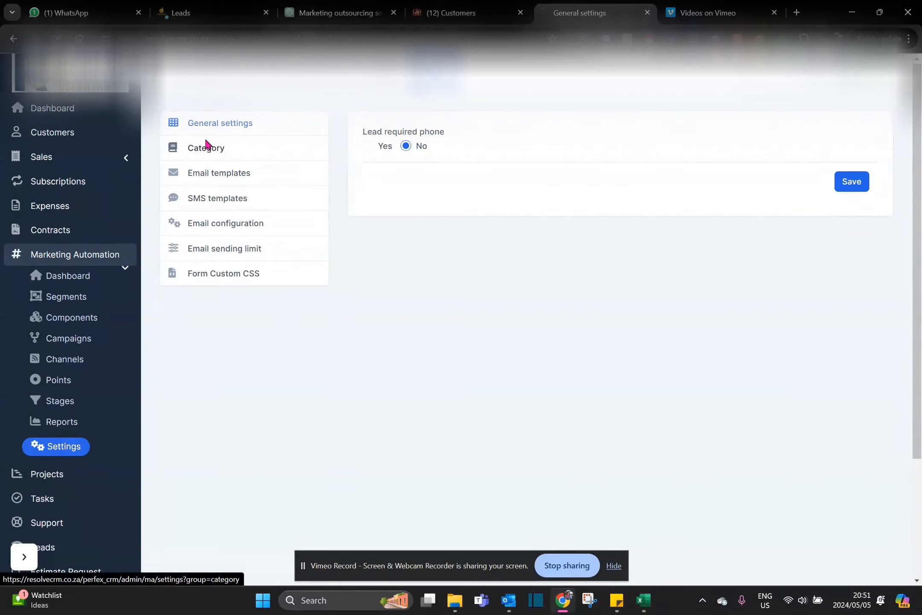
{"action": "left_click", "coordinate": [206, 147]}
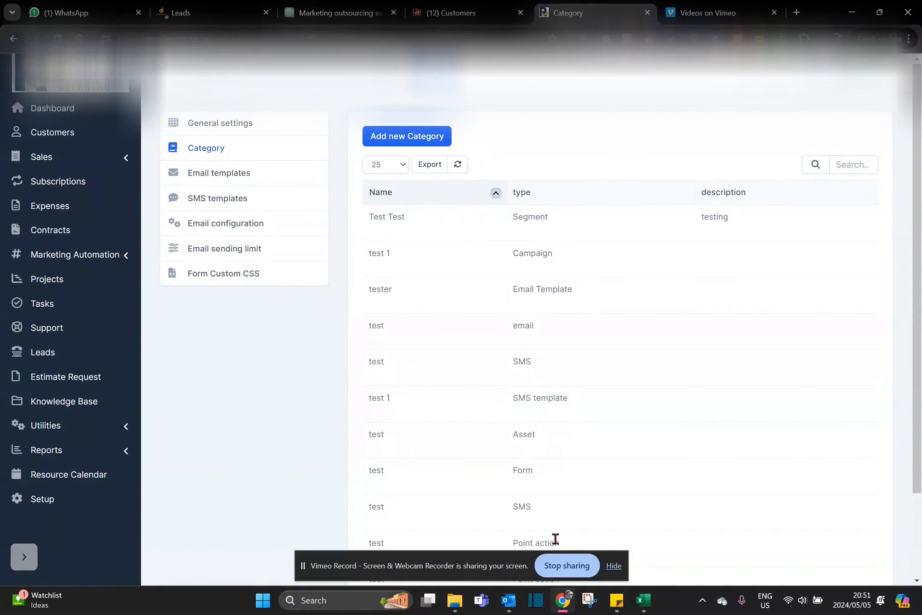
{"action": "scroll", "coordinate": [619, 487], "scroll_direction": "down", "scroll_amount": 2}
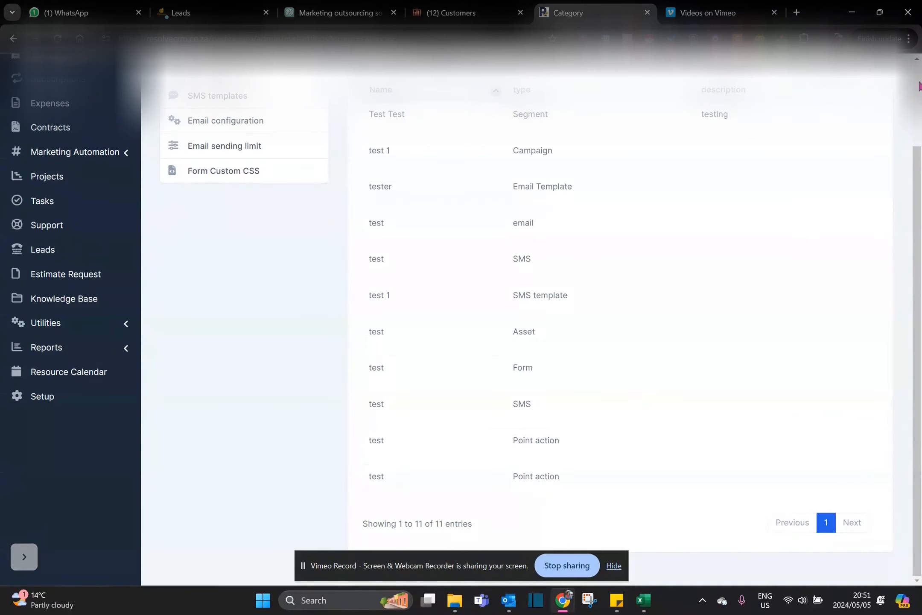
{"action": "scroll", "coordinate": [920, 86], "scroll_direction": "up", "scroll_amount": 2}
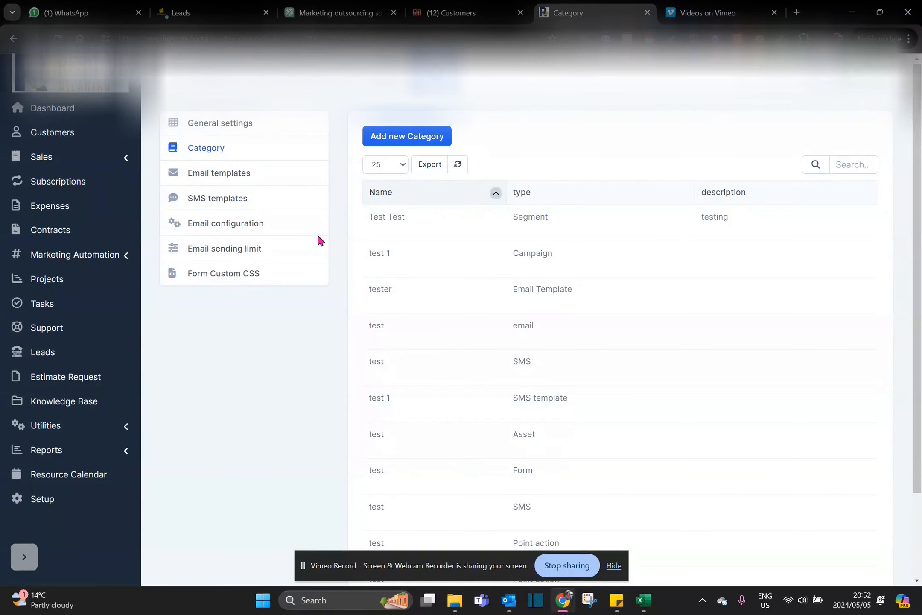
- Open the "email warmer 2" email template for editing and save its details
{"action": "left_click", "coordinate": [222, 174]}
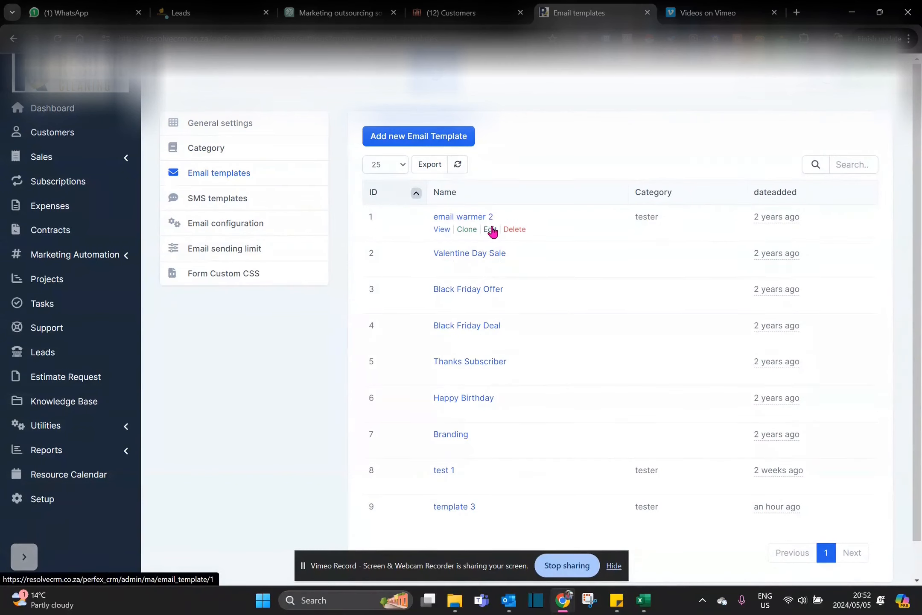
{"action": "left_click", "coordinate": [491, 229]}
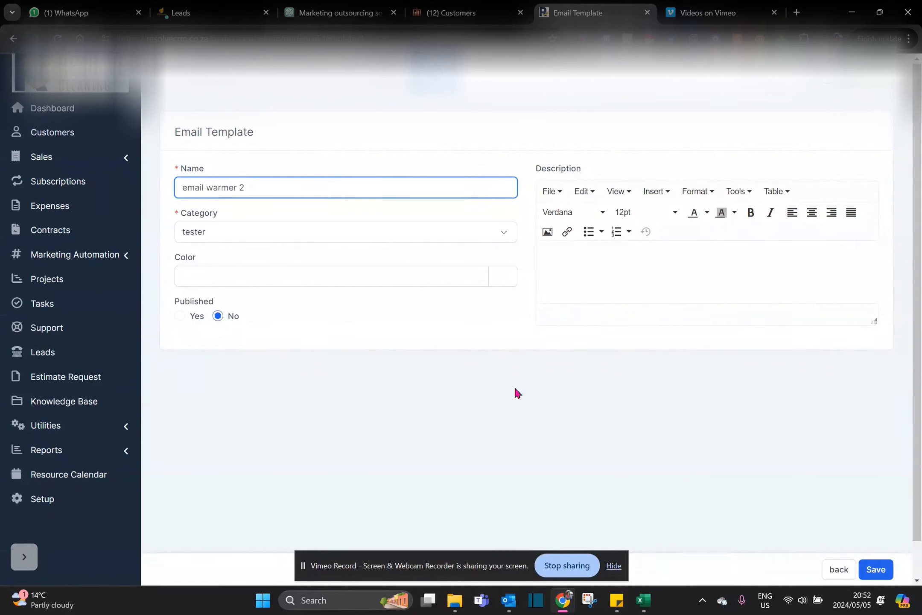
{"action": "left_click", "coordinate": [873, 575]}
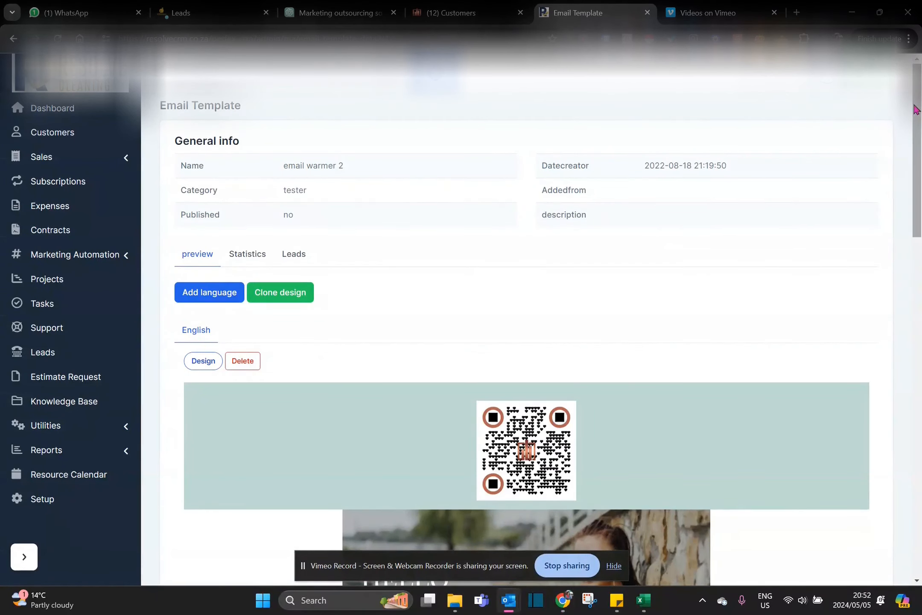
- Preview the template, check the languages that can be added, and open its design in the editor
{"action": "left_click_drag", "start_coordinate": [915, 109], "coordinate": [915, 147]}
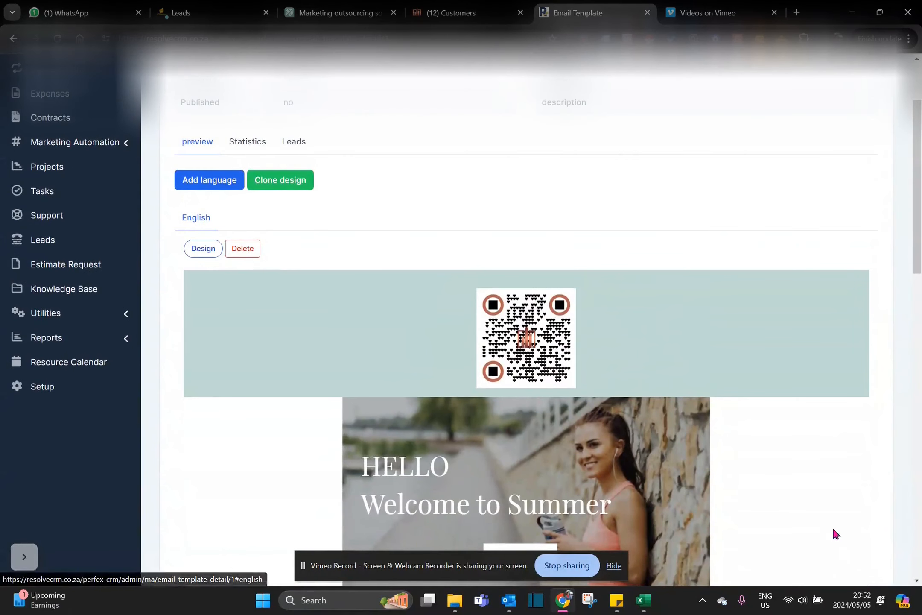
{"action": "left_click", "coordinate": [209, 180]}
{"action": "left_click", "coordinate": [354, 152]}
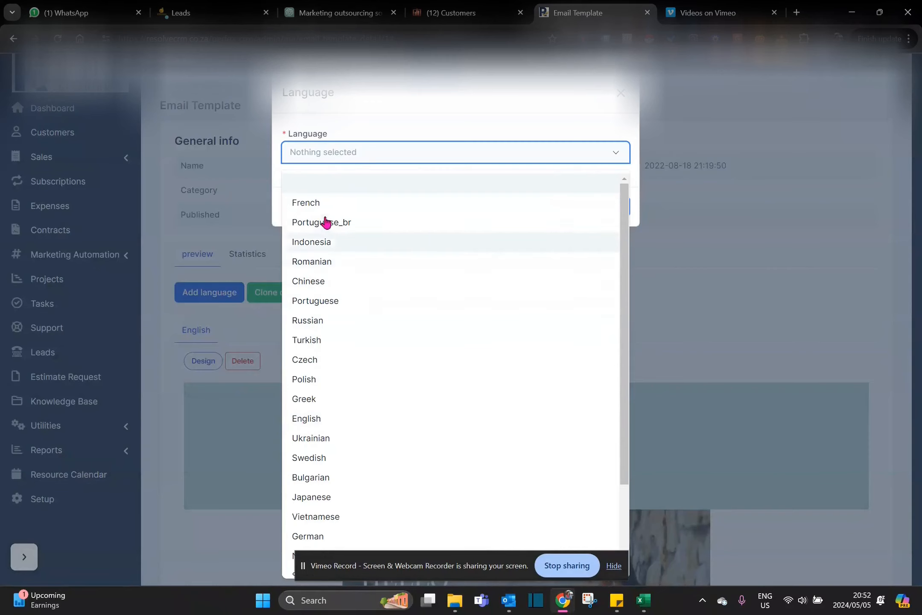
{"action": "left_click", "coordinate": [320, 428]}
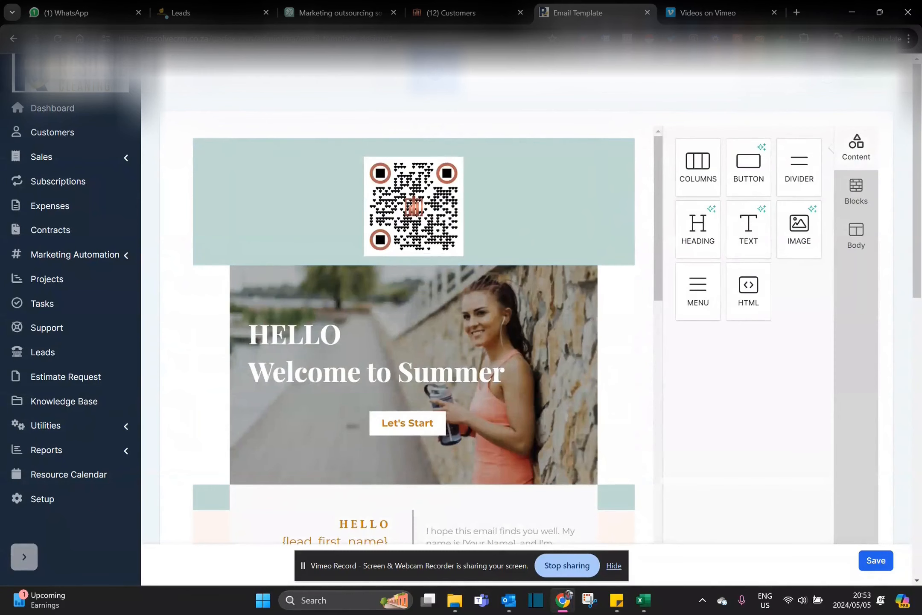
- Inspect the settings of the QR code image, the welcome text and the "Let's Start" button, including its website link and button options
{"action": "scroll", "coordinate": [918, 124], "scroll_direction": "down", "scroll_amount": 2}
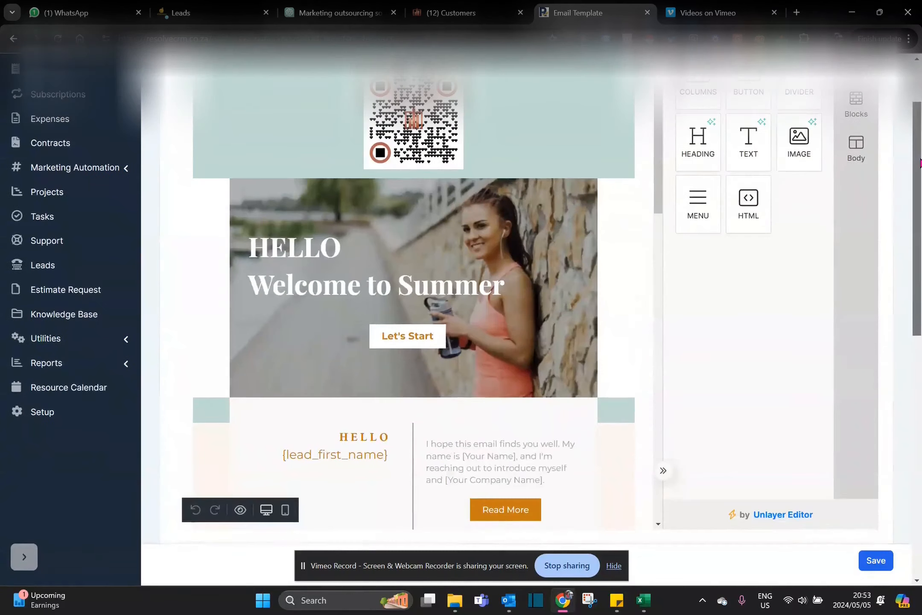
{"action": "left_click", "coordinate": [448, 145]}
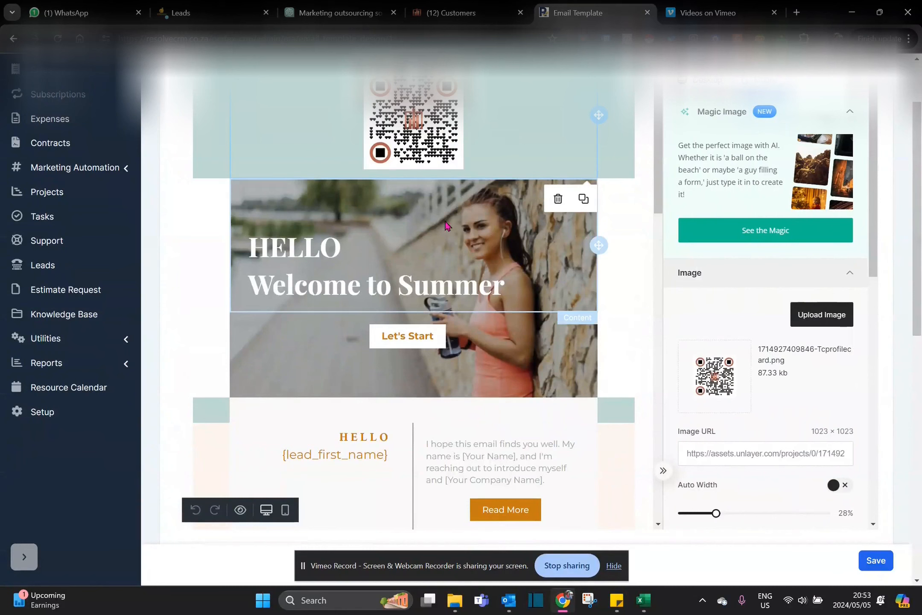
{"action": "left_click", "coordinate": [504, 268]}
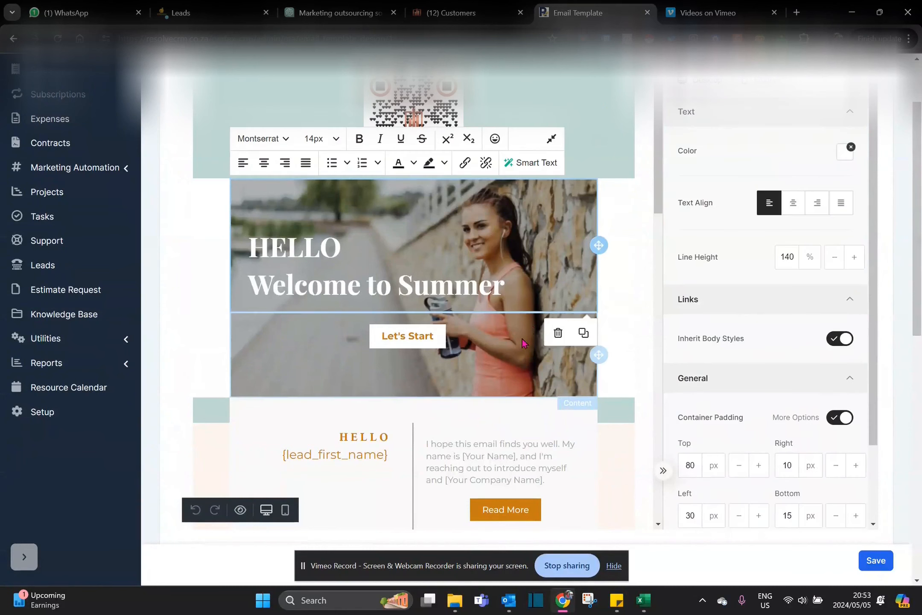
{"action": "left_click", "coordinate": [418, 346]}
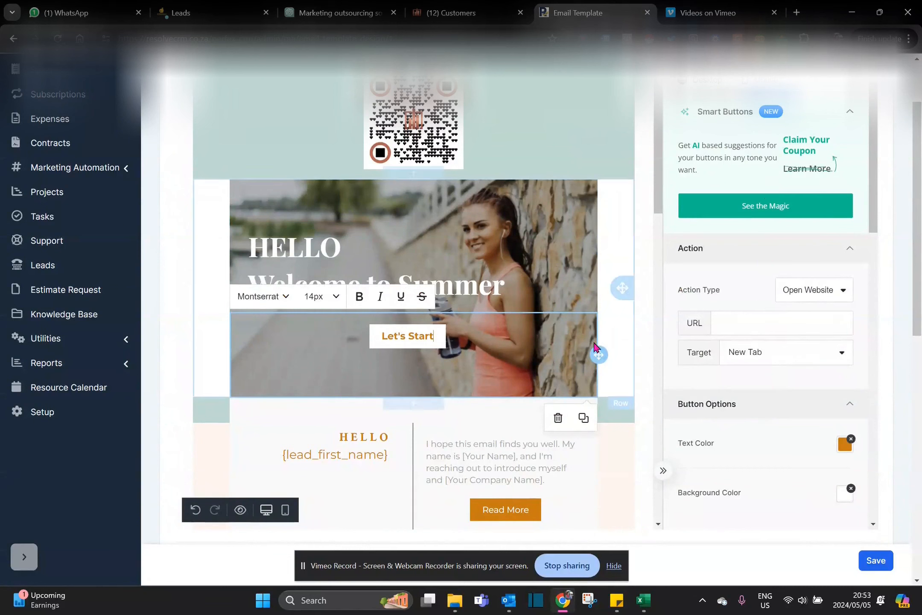
{"action": "left_click", "coordinate": [759, 324]}
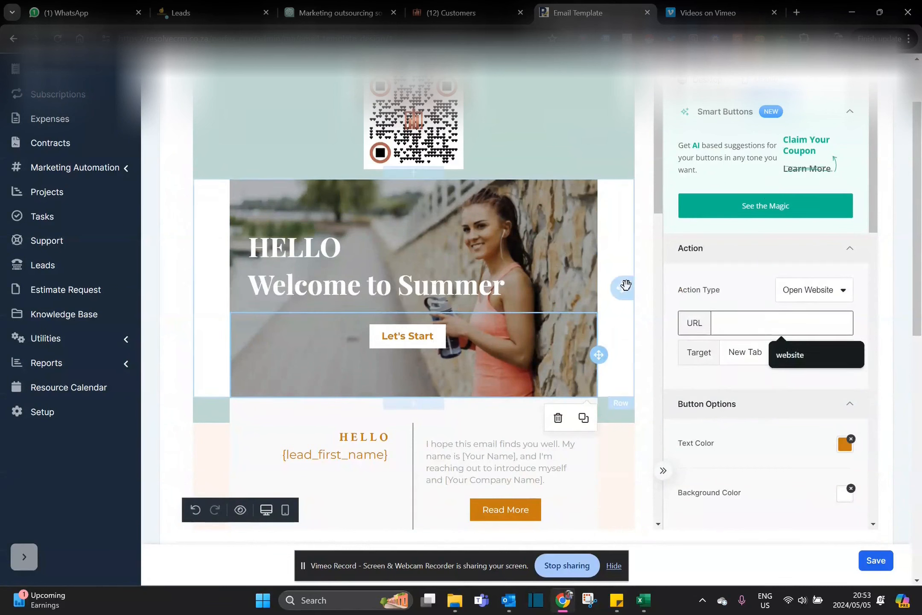
{"action": "scroll", "coordinate": [840, 153], "scroll_direction": "down", "scroll_amount": 5}
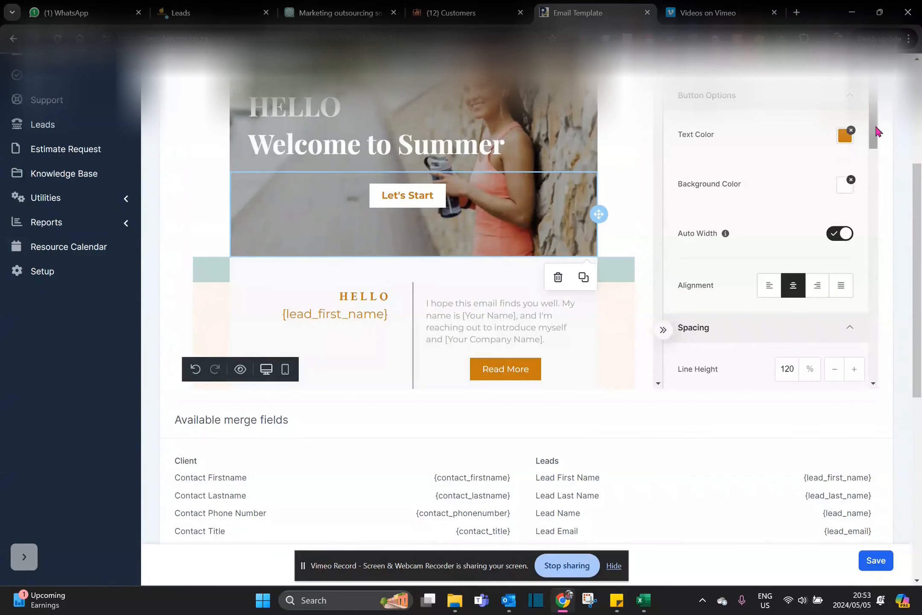
{"action": "left_click_drag", "start_coordinate": [917, 205], "coordinate": [916, 108]}
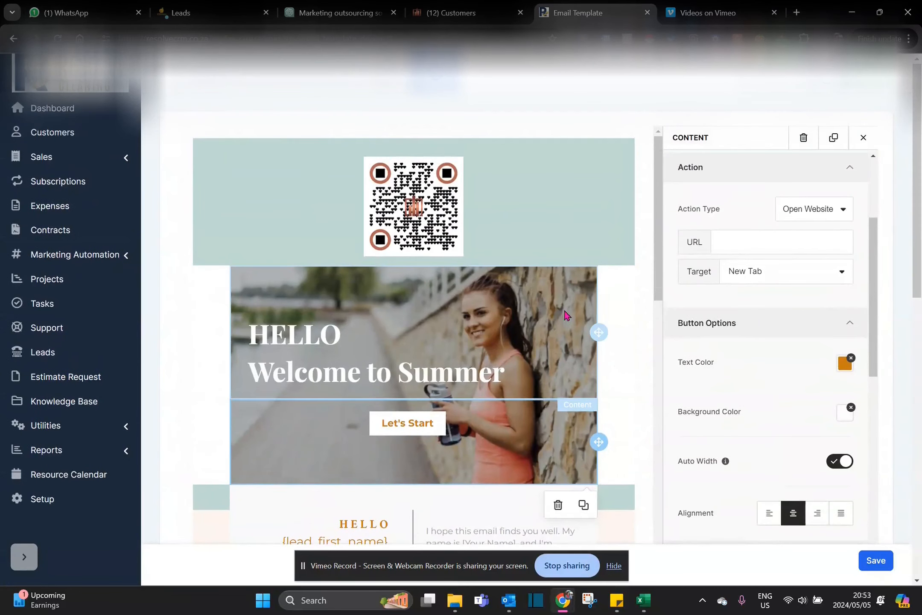
- Inspect the formatting of the "Welcome to Summer" text and the background image settings of the row containing it
{"action": "left_click", "coordinate": [539, 342]}
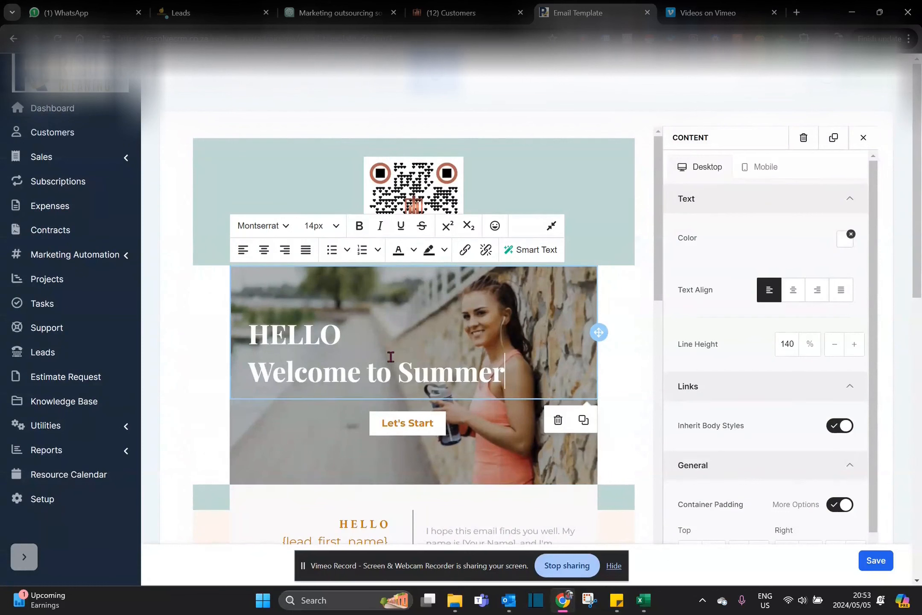
{"action": "left_click", "coordinate": [455, 368]}
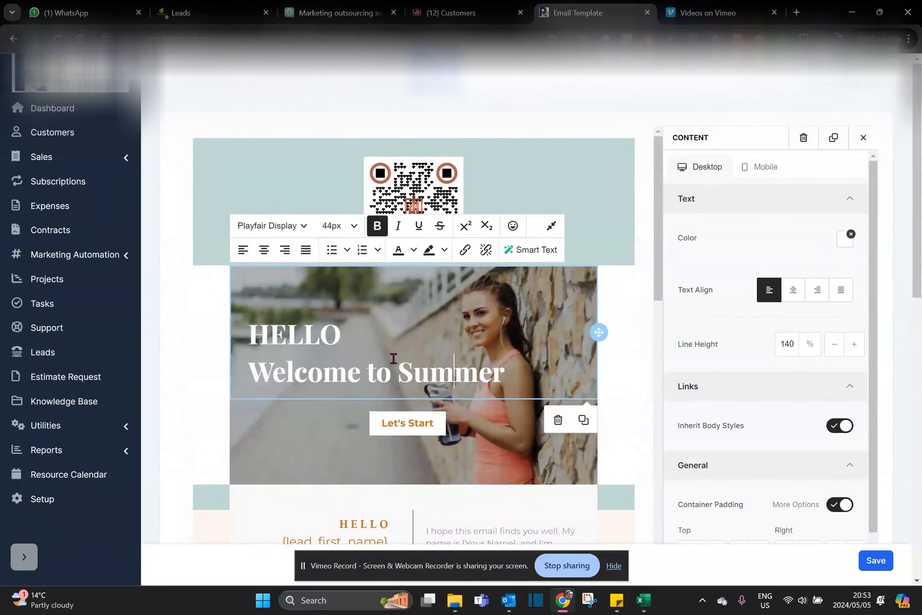
{"action": "left_click", "coordinate": [634, 292]}
{"action": "left_click", "coordinate": [633, 292]}
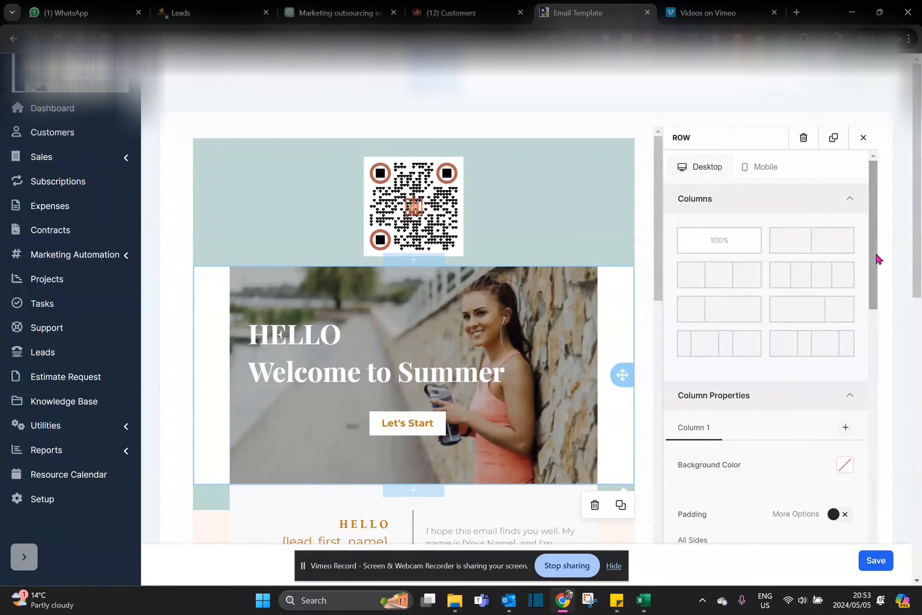
{"action": "left_click_drag", "start_coordinate": [873, 258], "coordinate": [870, 474]}
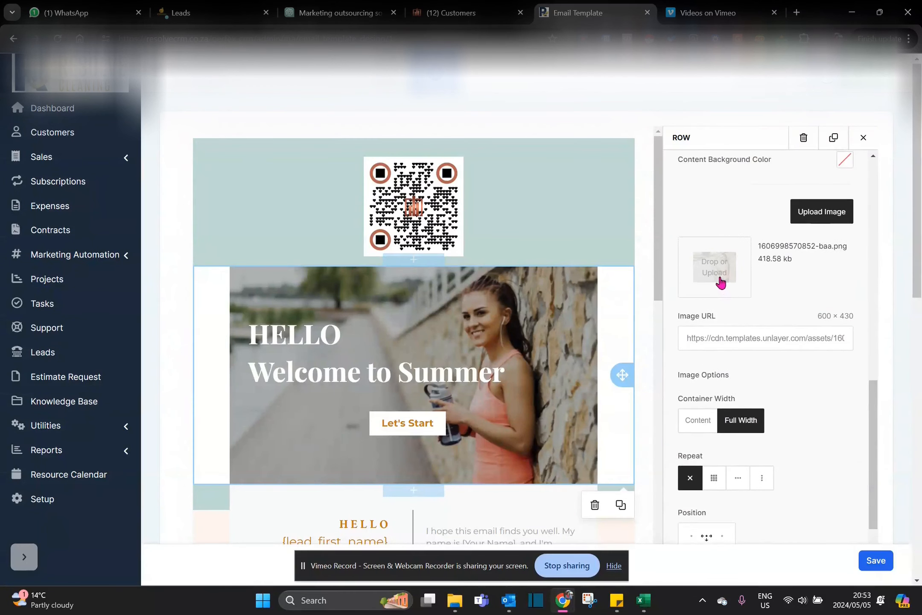
- Examine the remaining sections of the email design down to the social links and footer
{"action": "left_click_drag", "start_coordinate": [657, 254], "coordinate": [661, 430]}
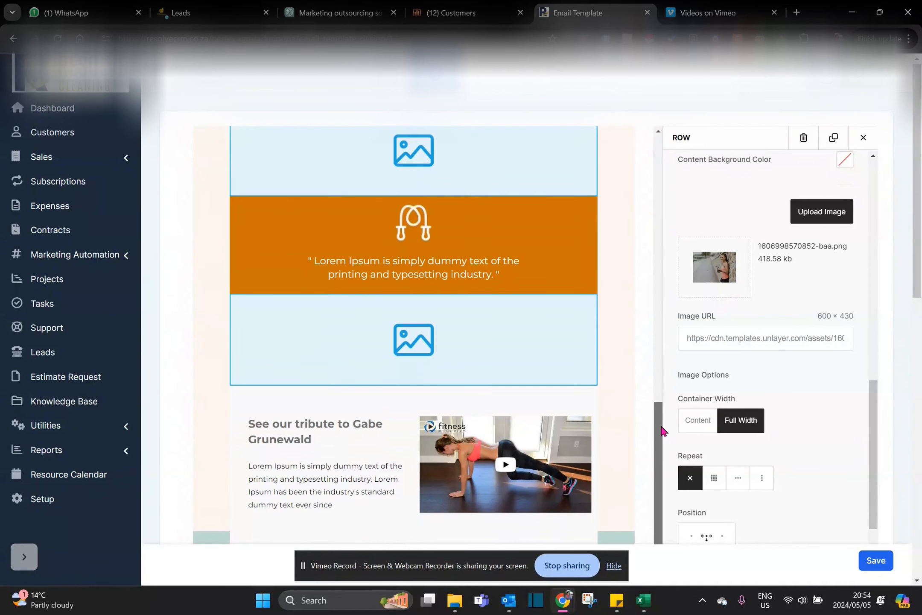
{"action": "left_click_drag", "start_coordinate": [663, 432], "coordinate": [650, 487]}
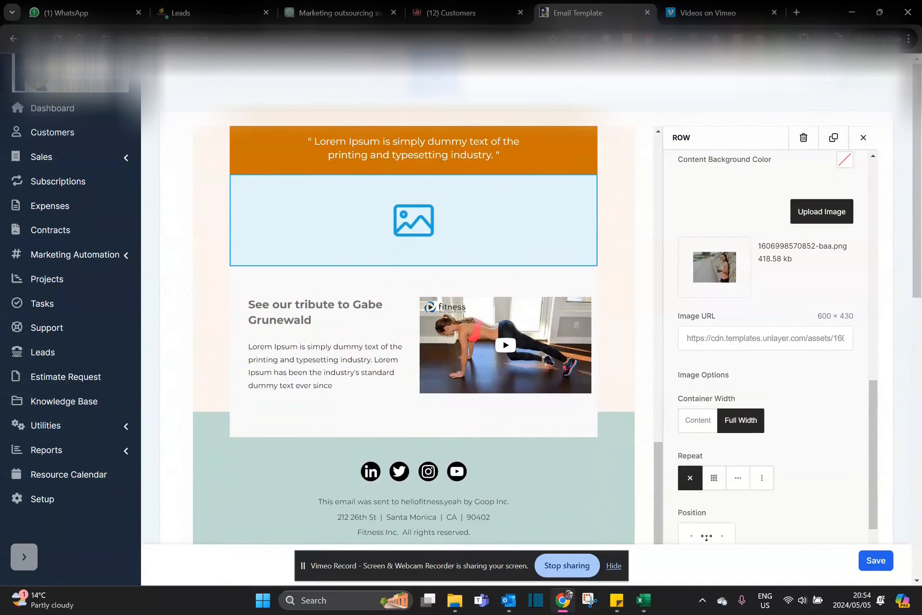
{"action": "left_click_drag", "start_coordinate": [920, 252], "coordinate": [920, 300]}
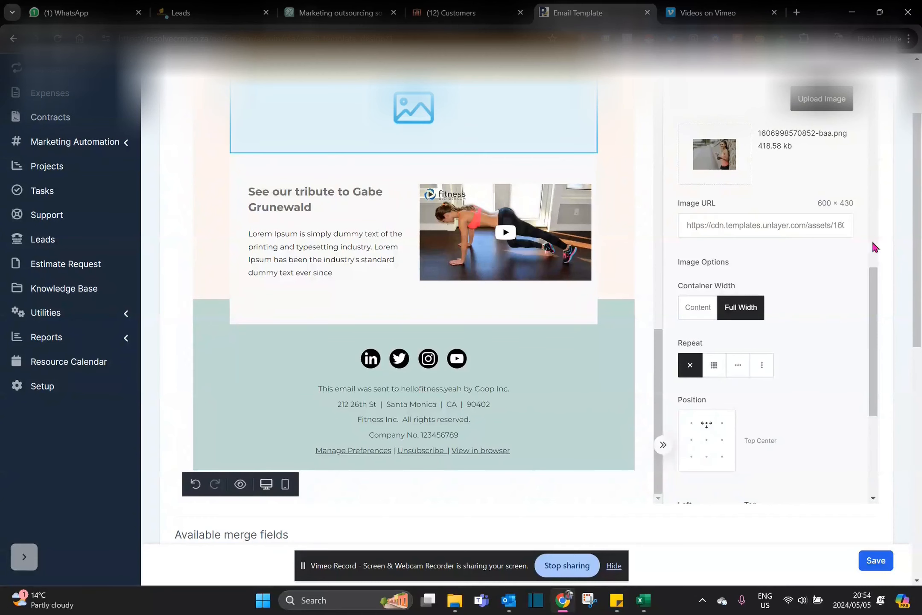
- Copy the {lead_first_name} merge field from the Leads list and paste it below the existing name placeholder under the "HELLO" heading
{"action": "left_click_drag", "start_coordinate": [917, 212], "coordinate": [916, 345]}
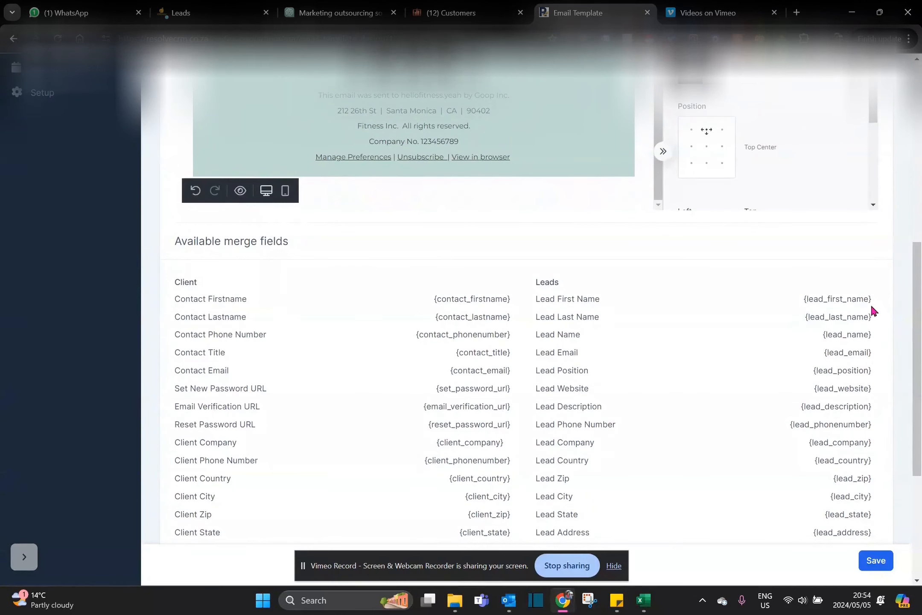
{"action": "left_click_drag", "start_coordinate": [799, 299], "coordinate": [871, 299]}
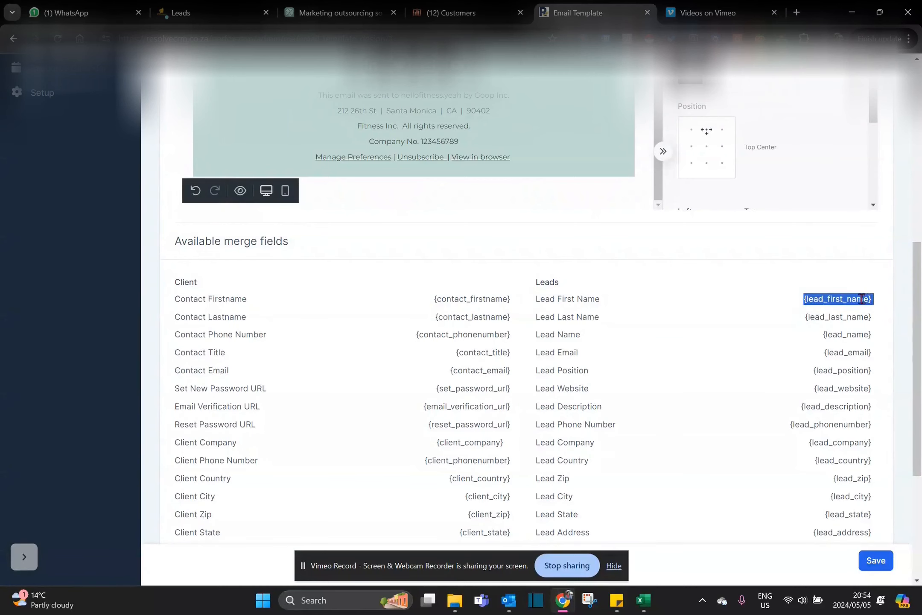
{"action": "left_click_drag", "start_coordinate": [918, 299], "coordinate": [919, 121]}
{"action": "left_click_drag", "start_coordinate": [659, 463], "coordinate": [662, 201]}
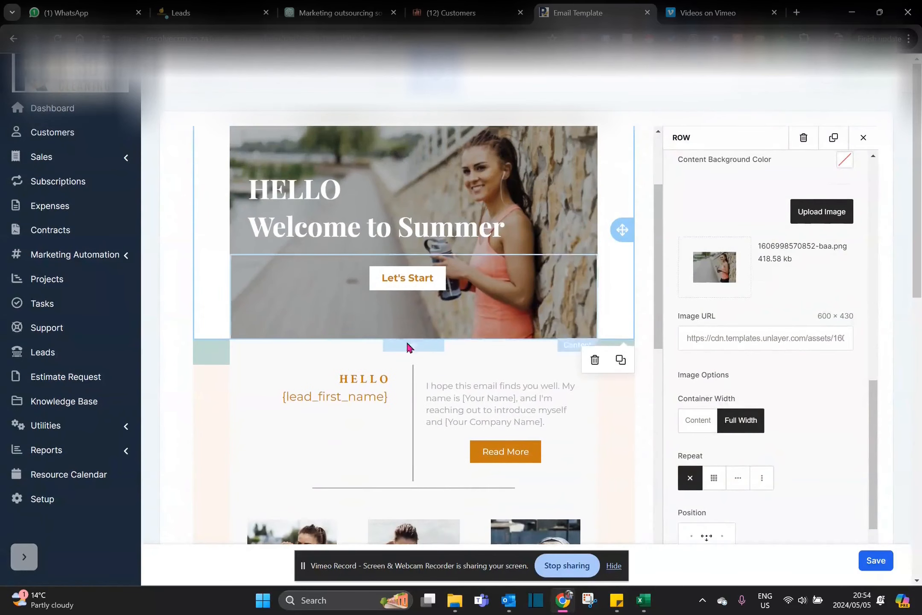
{"action": "left_click", "coordinate": [322, 394]}
{"action": "left_click", "coordinate": [390, 396]}
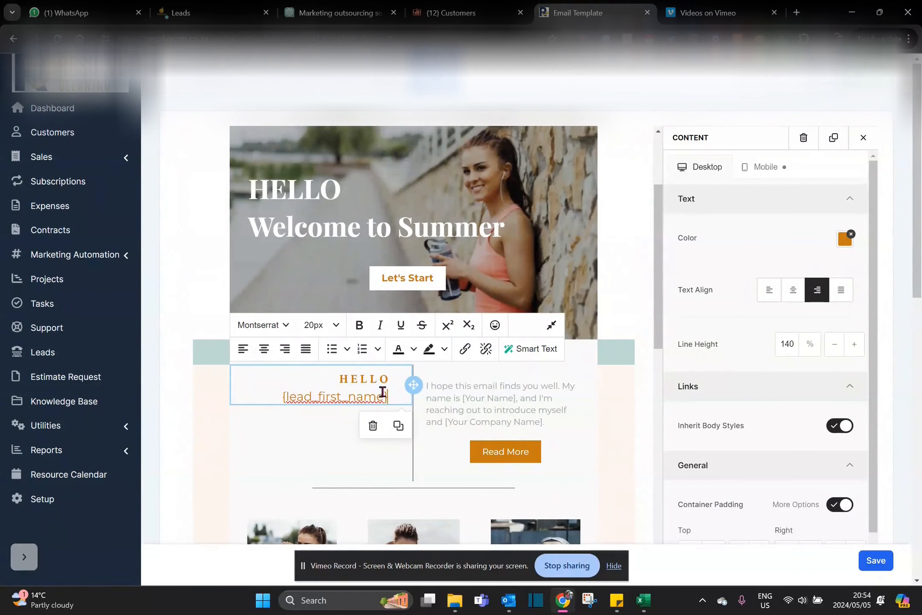
{"action": "key", "text": "ctrl+v"}
{"action": "left_click", "coordinate": [525, 405]}
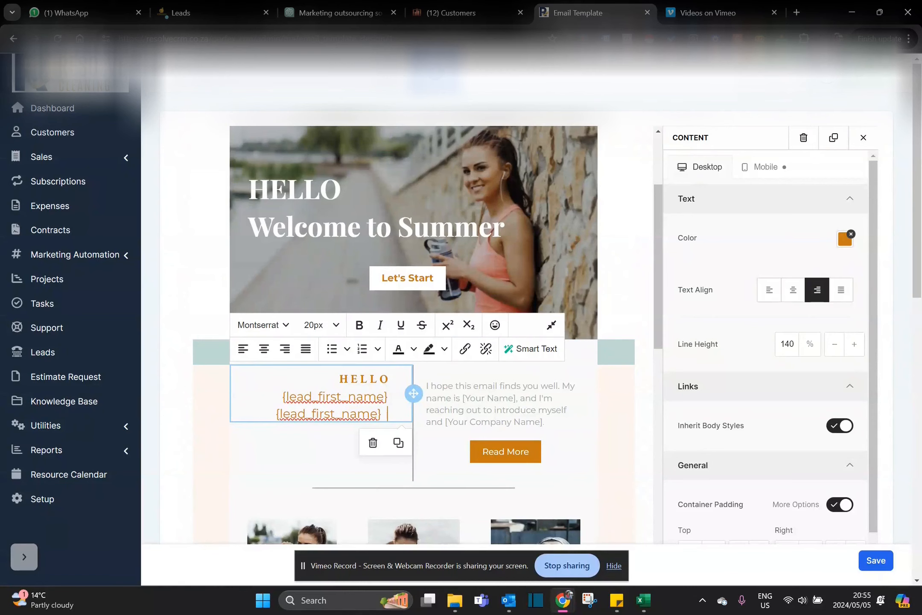
- Review the available client, lead and other merge fields, and save the email template design
{"action": "scroll", "coordinate": [530, 299], "scroll_direction": "down", "scroll_amount": 10}
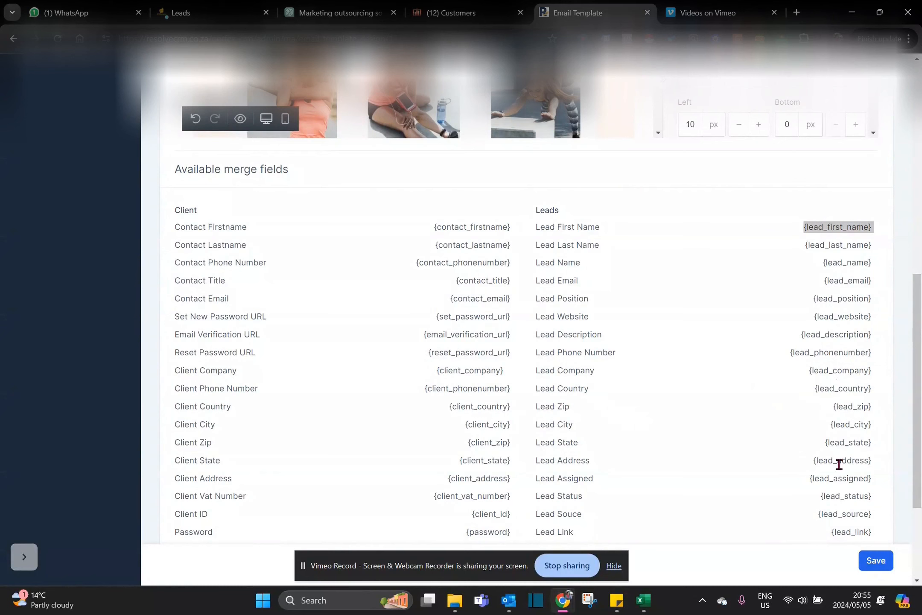
{"action": "scroll", "coordinate": [912, 399], "scroll_direction": "down", "scroll_amount": 3}
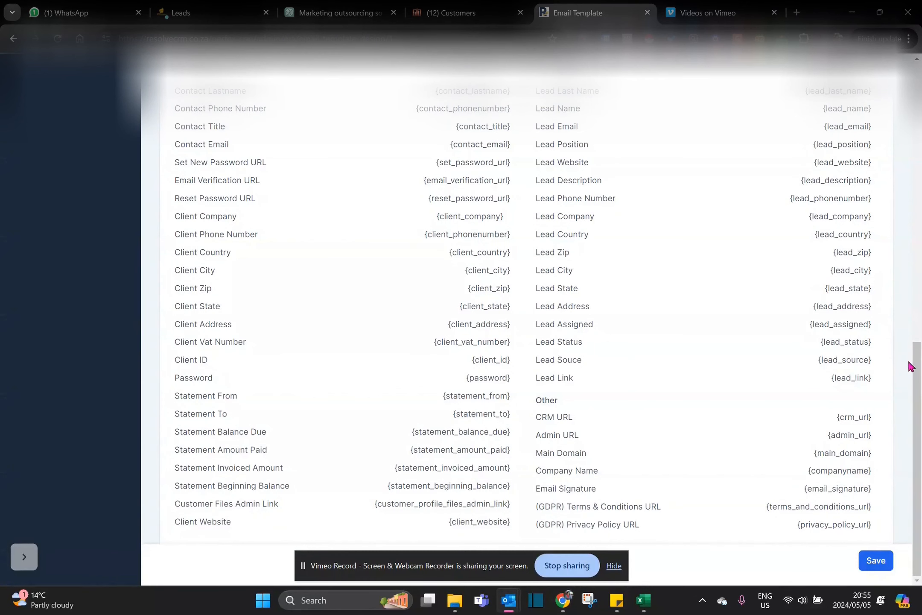
{"action": "left_click_drag", "start_coordinate": [913, 370], "coordinate": [919, 279]}
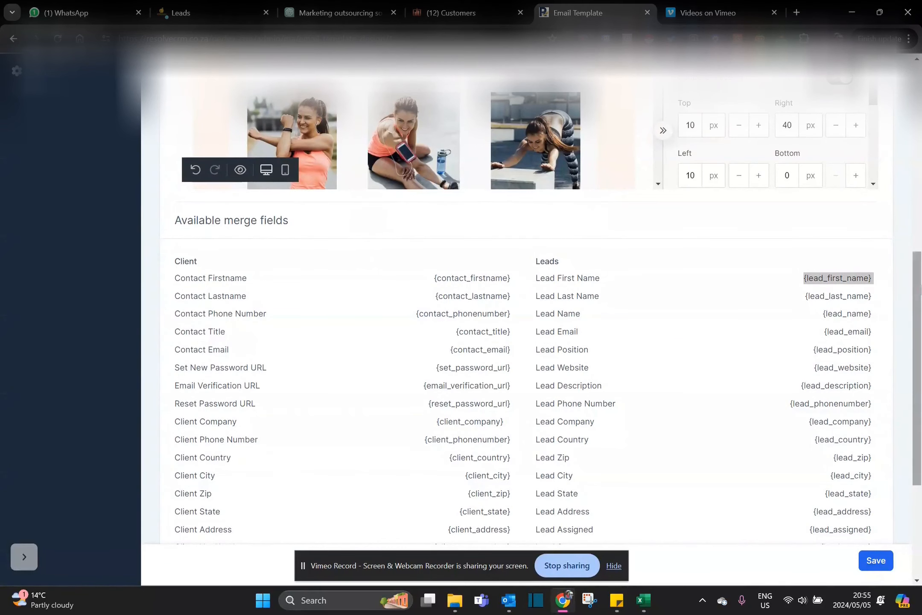
{"action": "left_click_drag", "start_coordinate": [915, 299], "coordinate": [916, 83]}
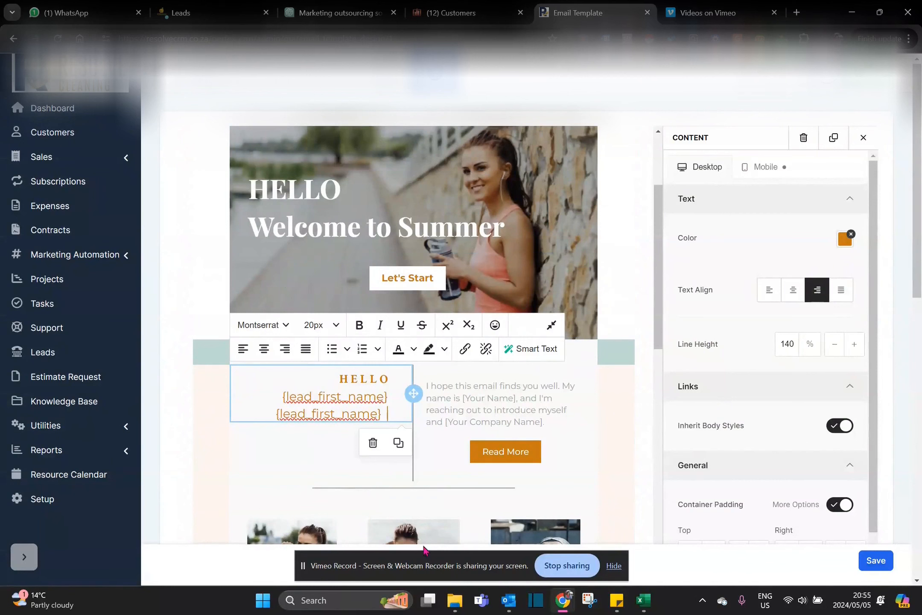
{"action": "left_click", "coordinate": [871, 559]}
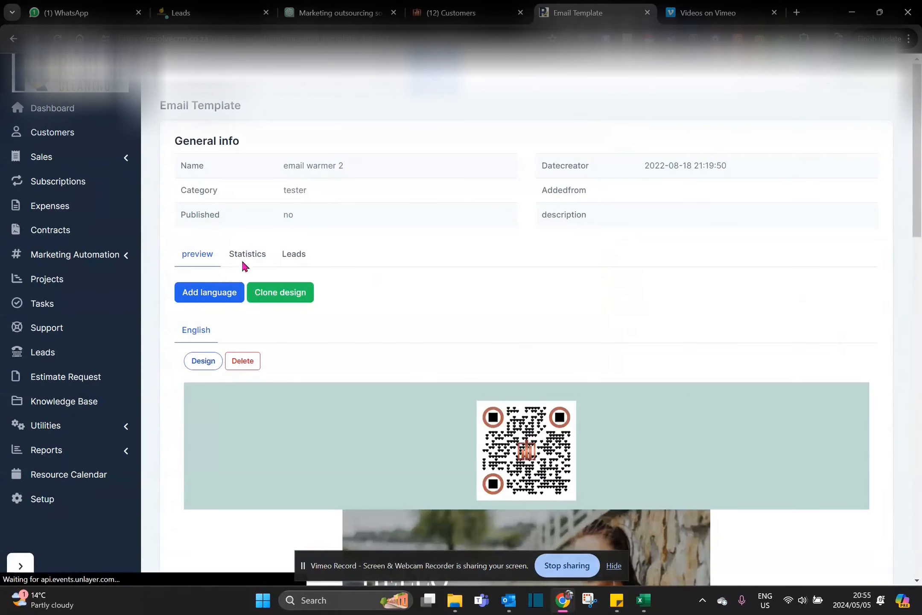
- Open the "warmer sms 1" template from the SMS templates settings and examine its English message content and available merge fields
{"action": "left_click", "coordinate": [102, 255]}
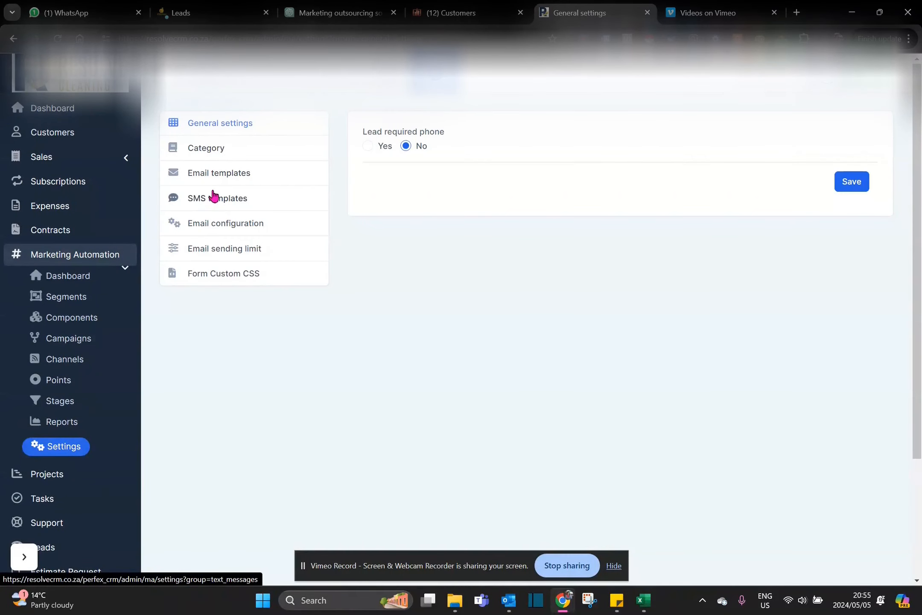
{"action": "left_click", "coordinate": [213, 198]}
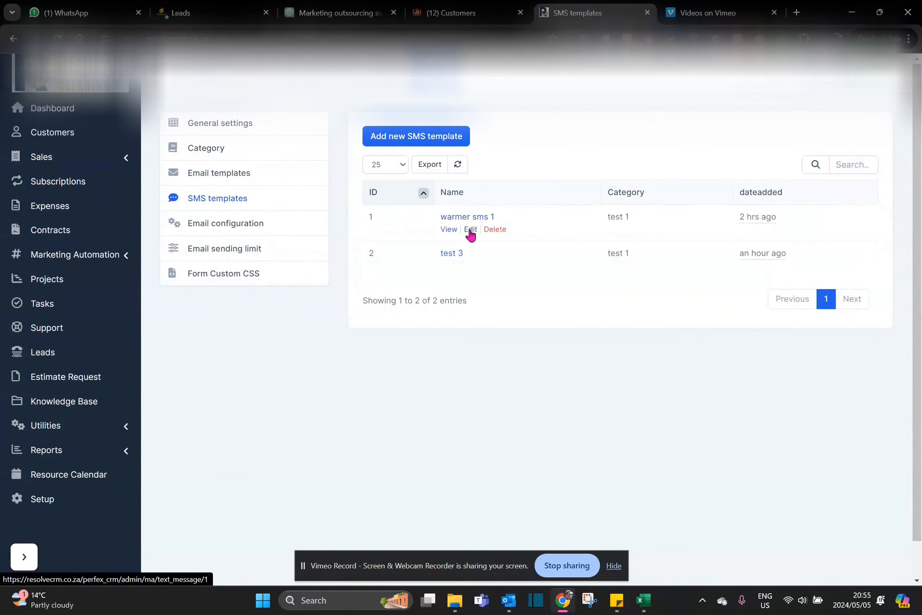
{"action": "left_click", "coordinate": [471, 231]}
{"action": "left_click", "coordinate": [202, 362]}
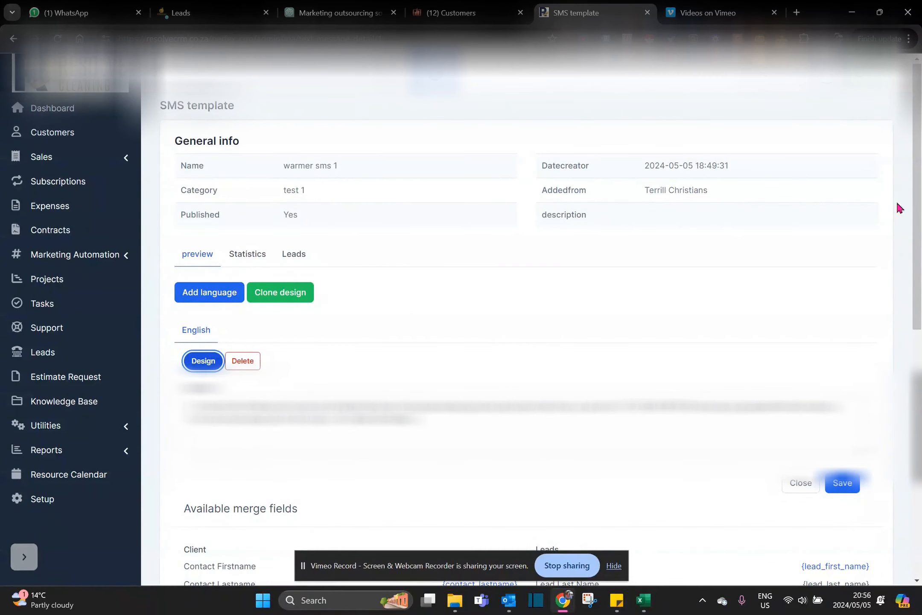
{"action": "scroll", "coordinate": [543, 409], "scroll_direction": "down", "scroll_amount": 4}
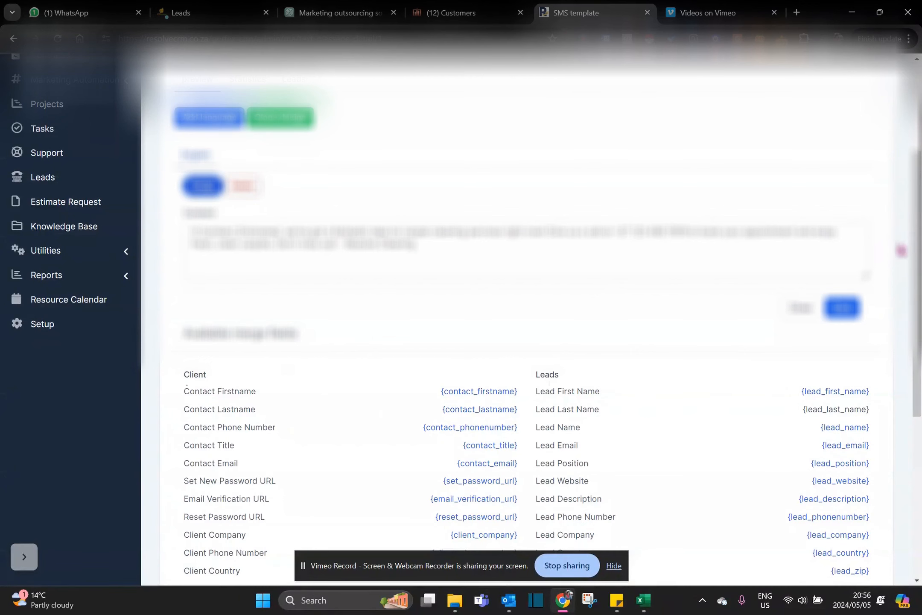
{"action": "left_click_drag", "start_coordinate": [916, 222], "coordinate": [916, 137]}
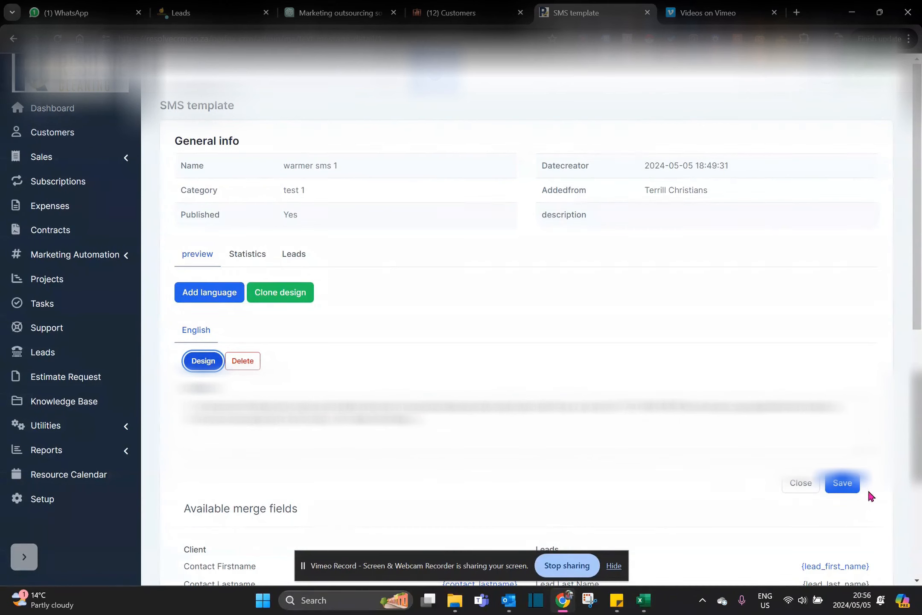
- Check the statistics and leads of the SMS template and return to its preview
{"action": "left_click", "coordinate": [257, 256]}
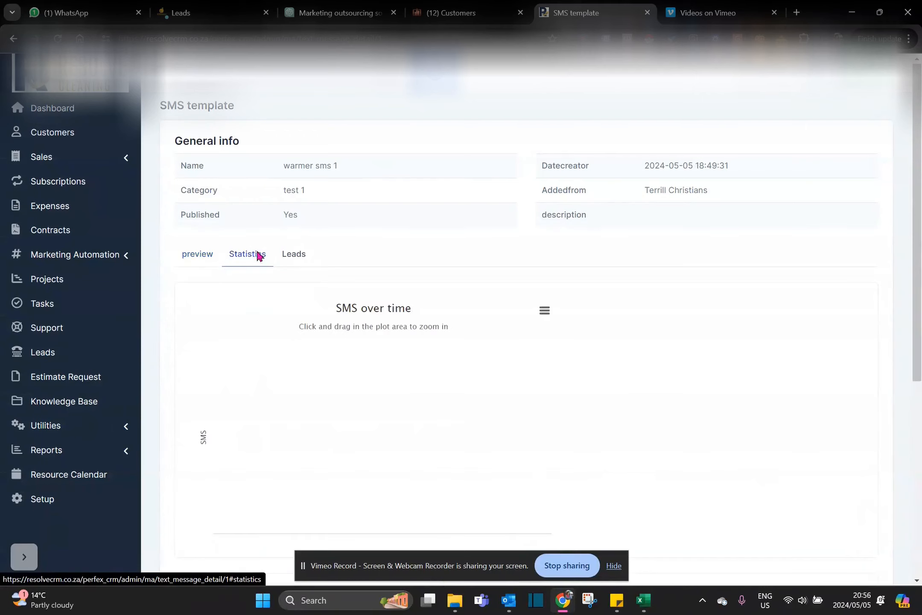
{"action": "left_click", "coordinate": [302, 253]}
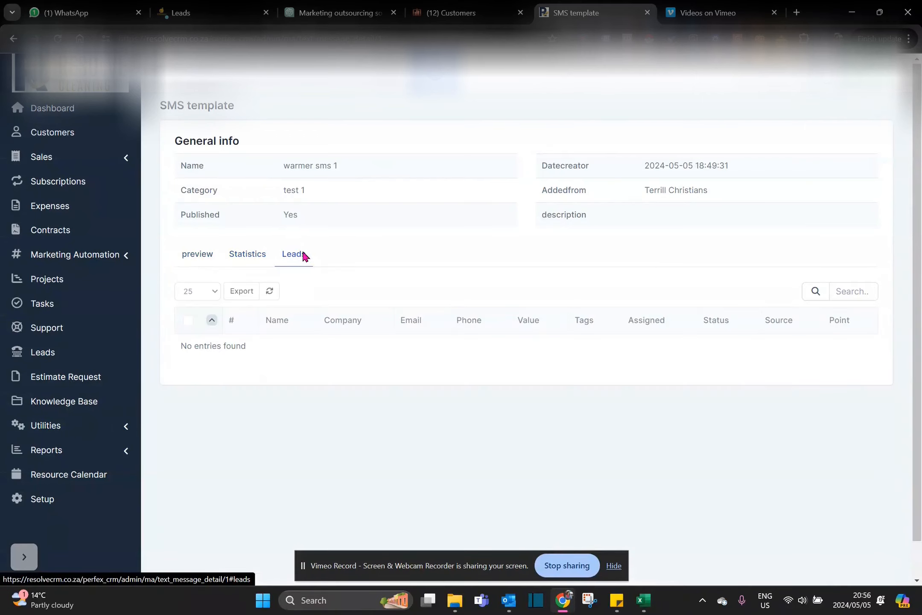
{"action": "left_click", "coordinate": [202, 256]}
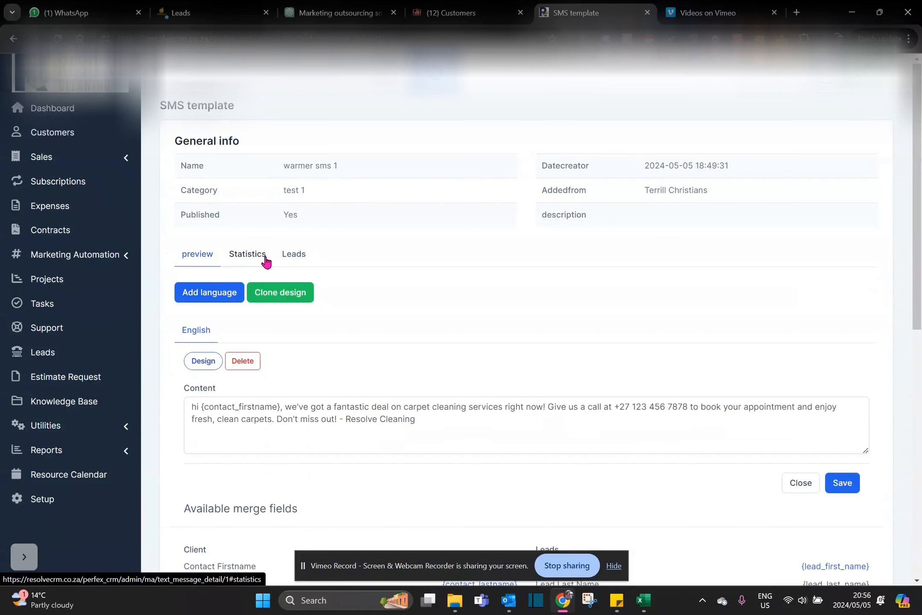
- View the "email warmer 2" template from the Email templates settings and check its statistics
{"action": "left_click", "coordinate": [100, 259]}
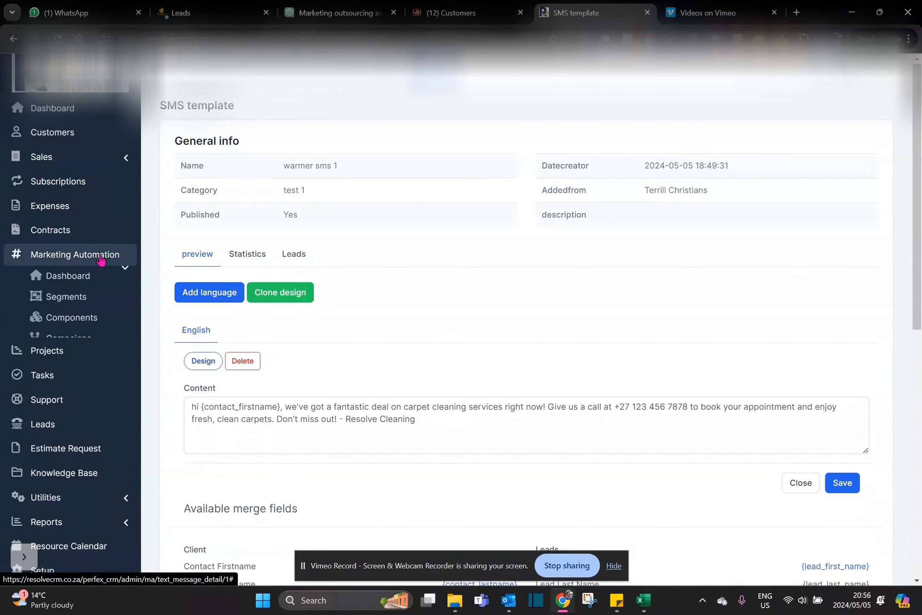
{"action": "left_click", "coordinate": [63, 443]}
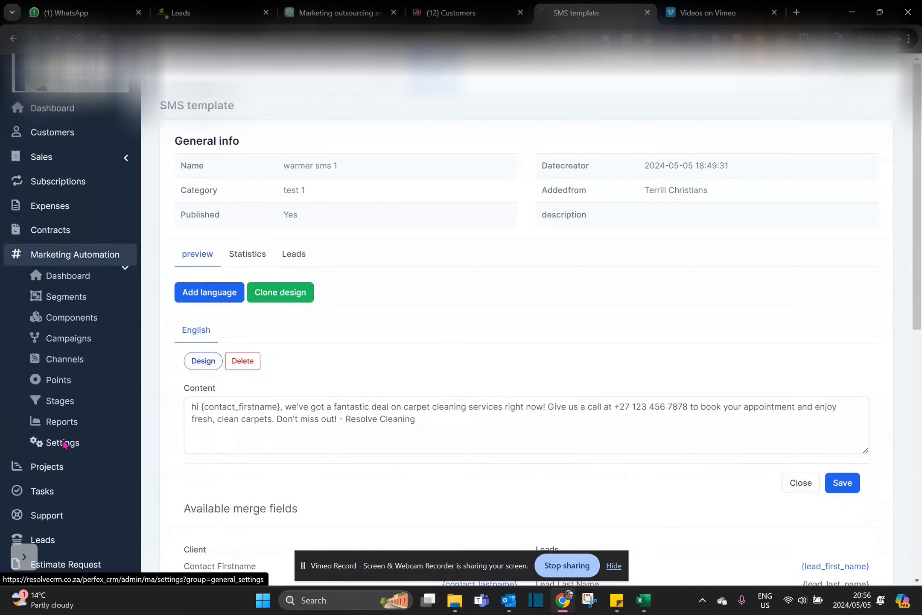
{"action": "left_click", "coordinate": [220, 175]}
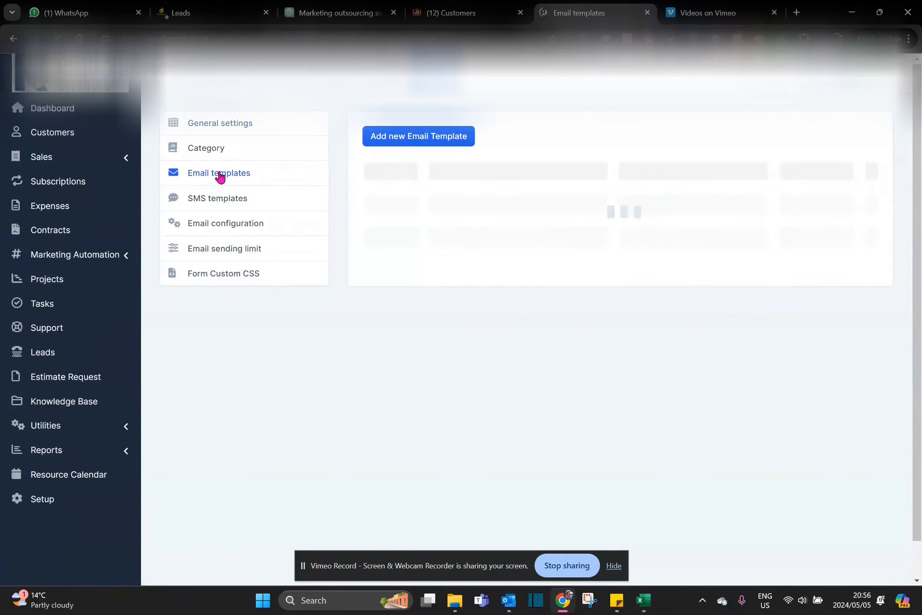
{"action": "mouse_move", "coordinate": [466, 219]}
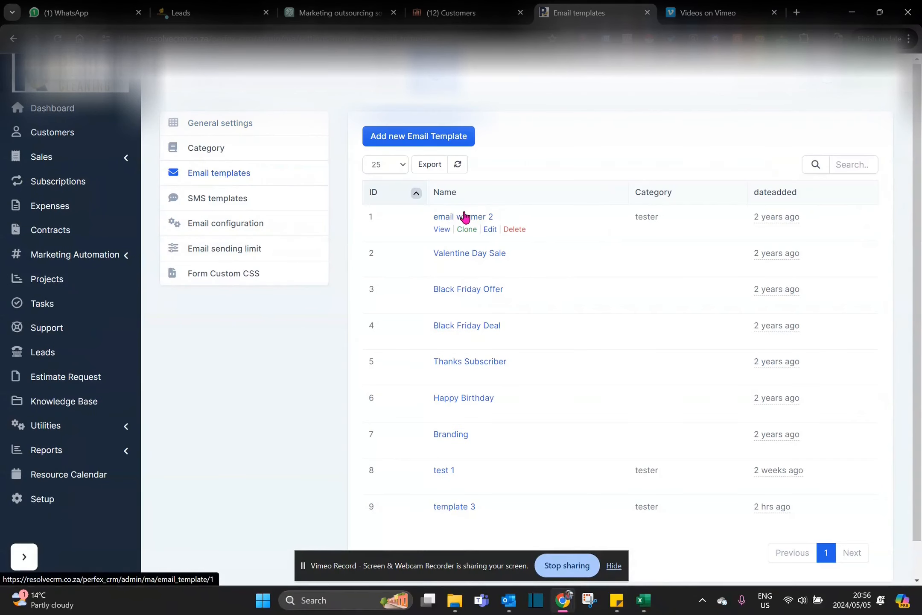
{"action": "left_click", "coordinate": [441, 230]}
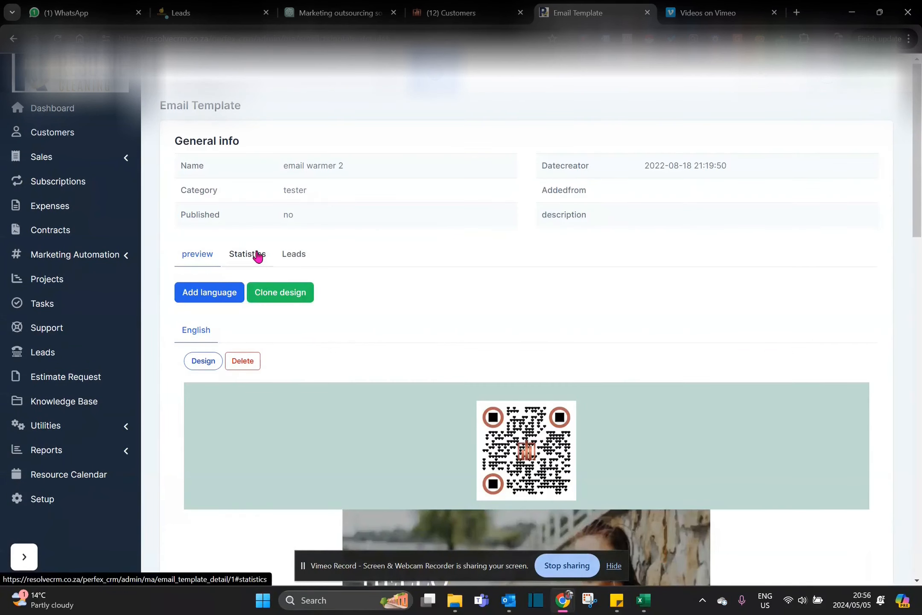
{"action": "left_click", "coordinate": [257, 255]}
- Set the unsubscribe text in the marketing email configuration to "Unsubscribe"
{"action": "left_click", "coordinate": [75, 254]}
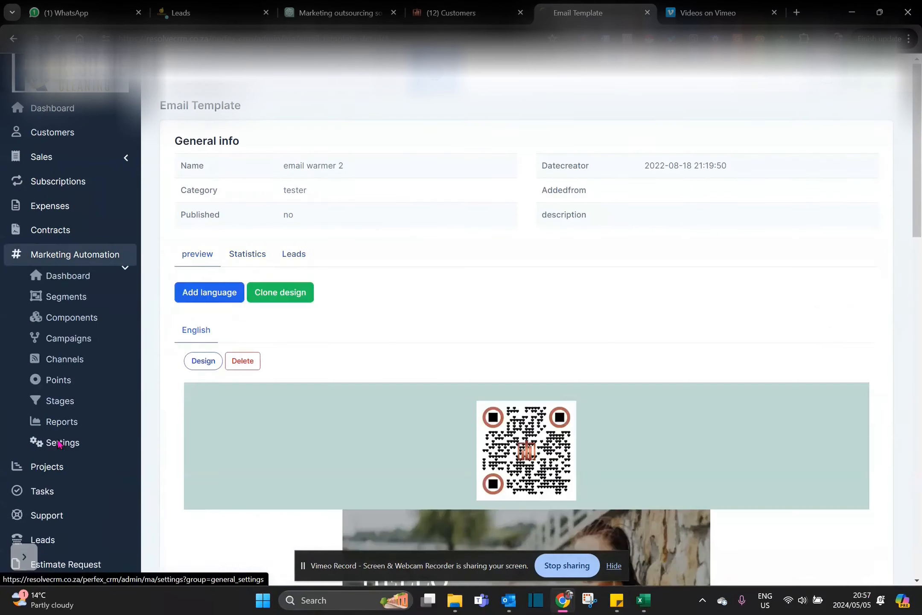
{"action": "left_click", "coordinate": [65, 441]}
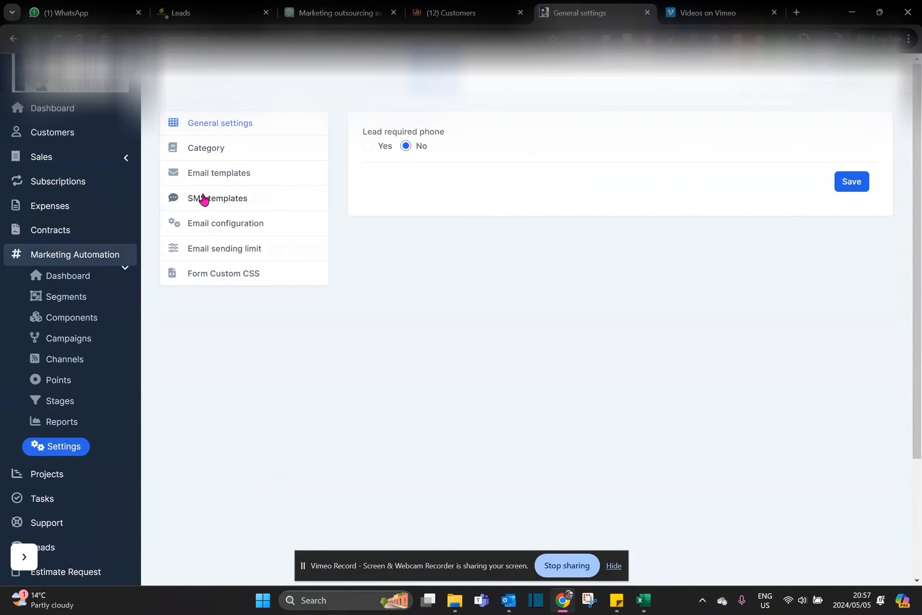
{"action": "left_click", "coordinate": [230, 223]}
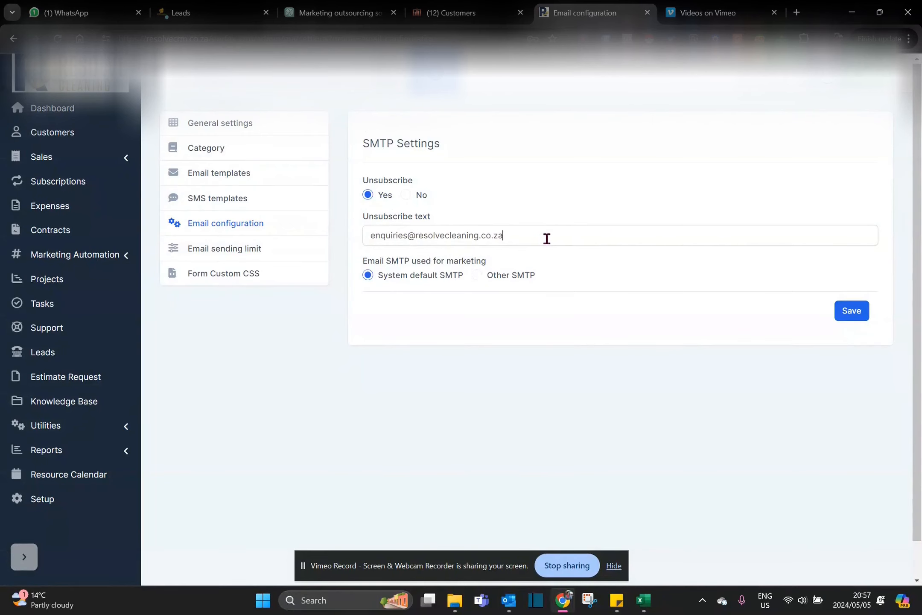
{"action": "left_click_drag", "start_coordinate": [546, 239], "coordinate": [363, 234]}
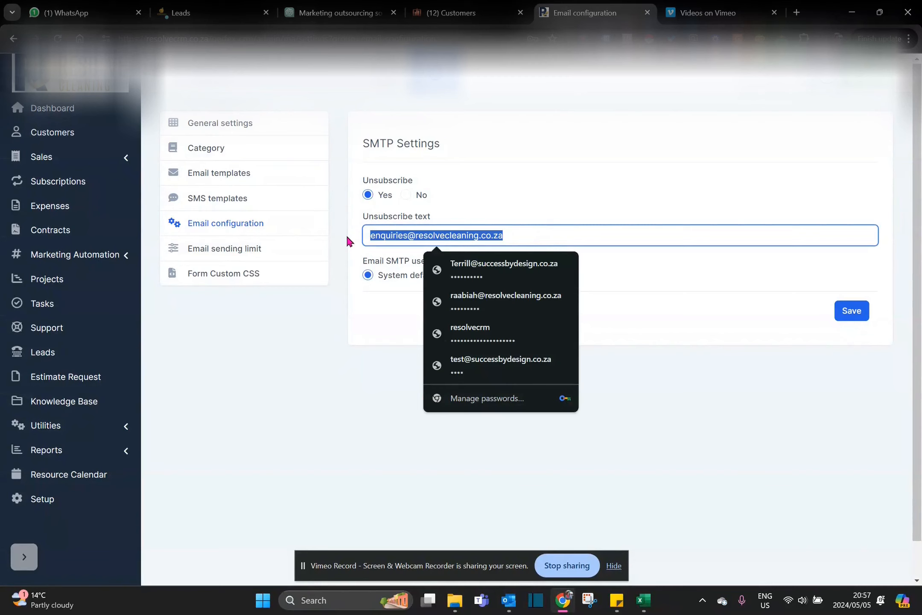
{"action": "type", "text": "Unsuscribe"}
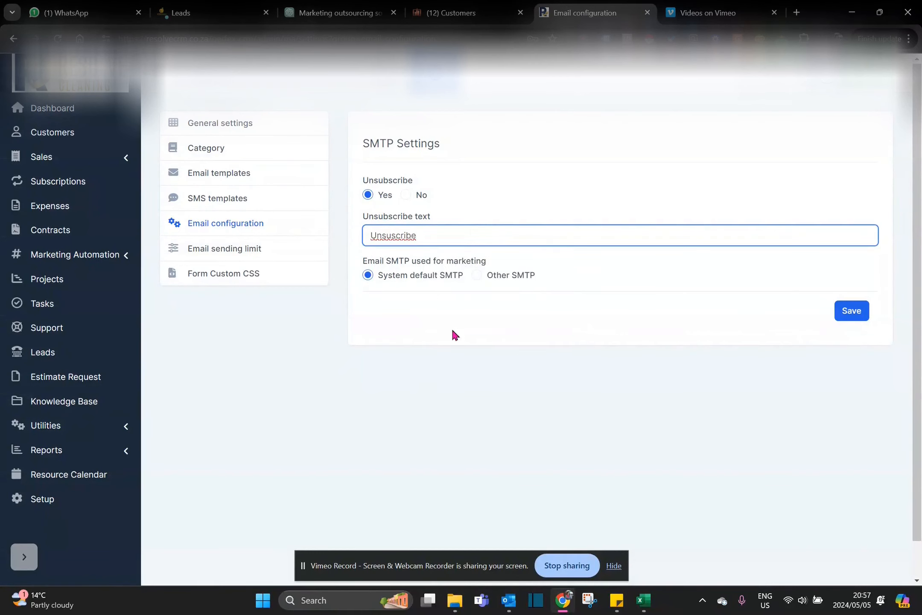
{"action": "right_click", "coordinate": [389, 236]}
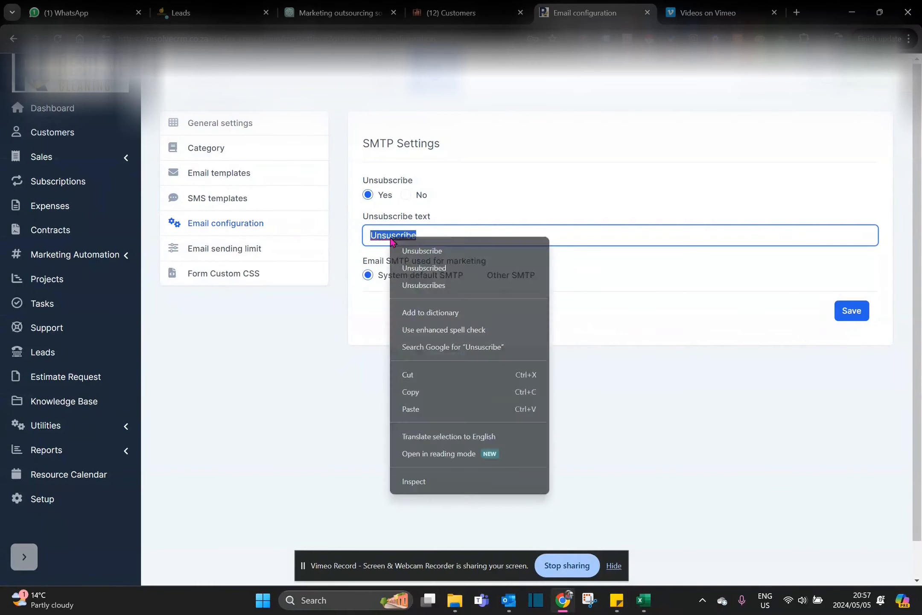
{"action": "left_click", "coordinate": [414, 251]}
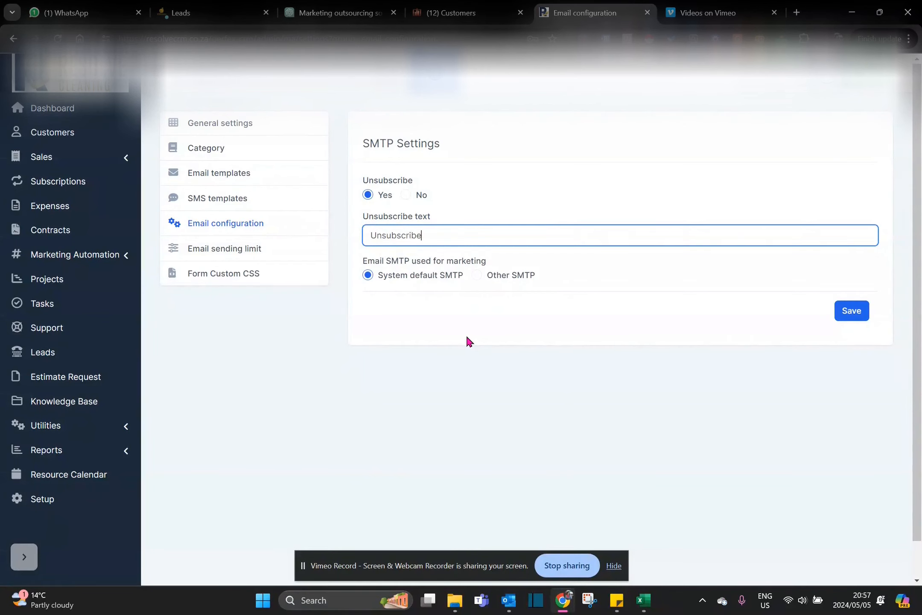
- Choose Other SMTP for marketing to examine its mail server fields, and view the email sending limit setting
{"action": "left_click", "coordinate": [487, 277]}
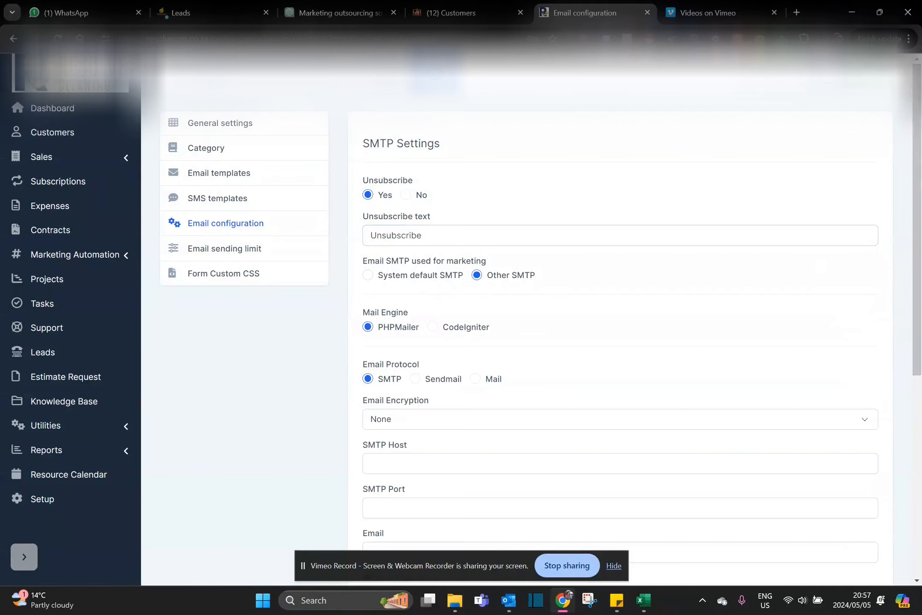
{"action": "left_click_drag", "start_coordinate": [917, 165], "coordinate": [897, 292]}
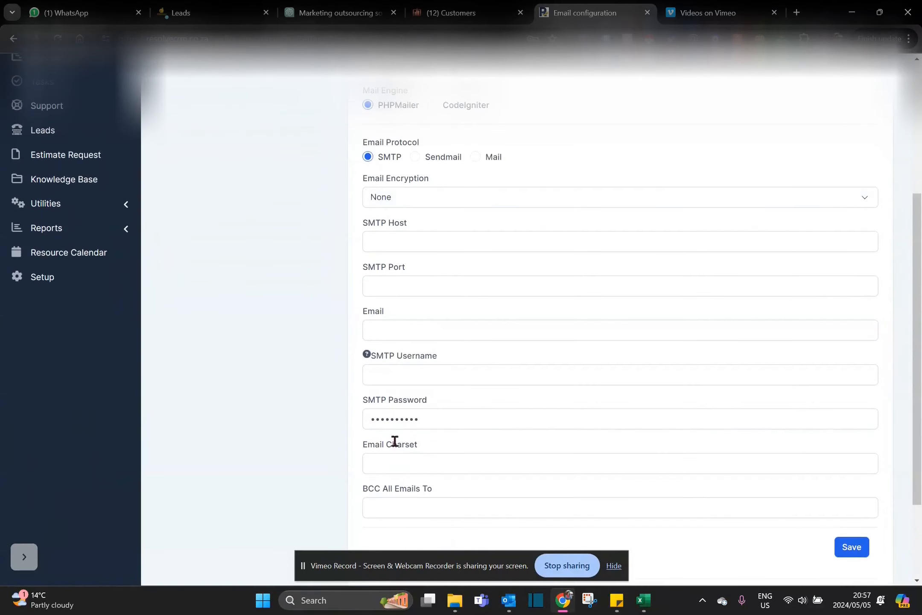
{"action": "left_click", "coordinate": [214, 251]}
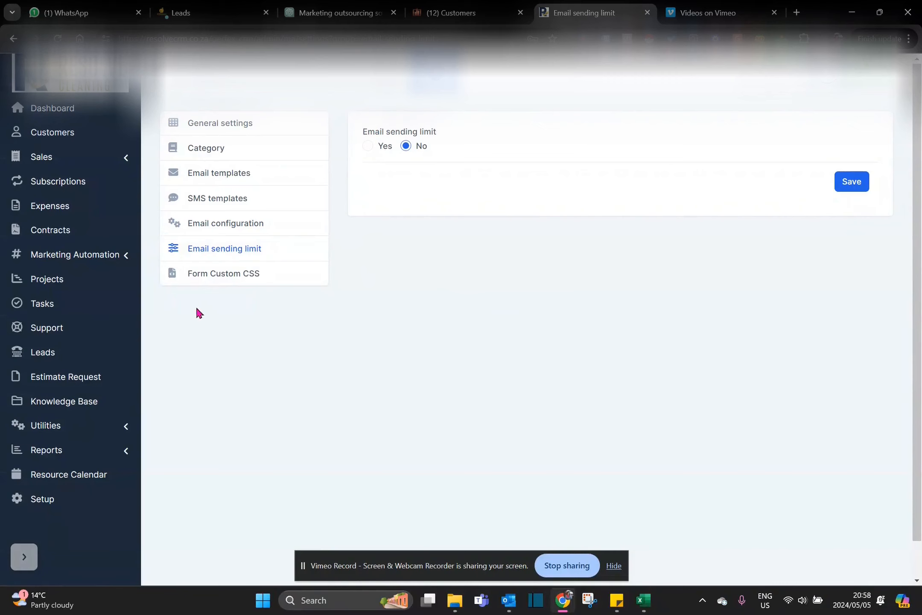
- Open the Segments list of Marketing Automation
{"action": "left_click", "coordinate": [106, 264]}
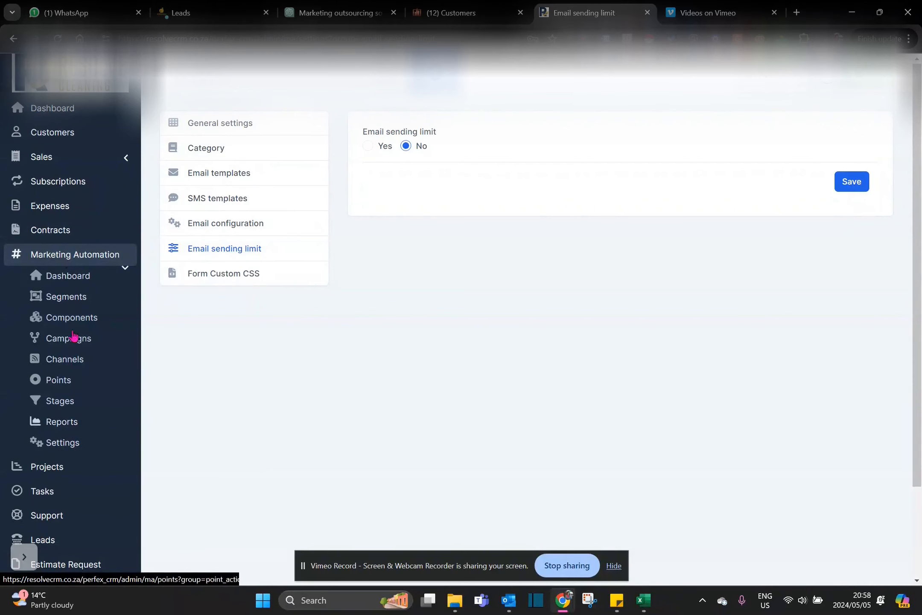
{"action": "left_click", "coordinate": [83, 299]}
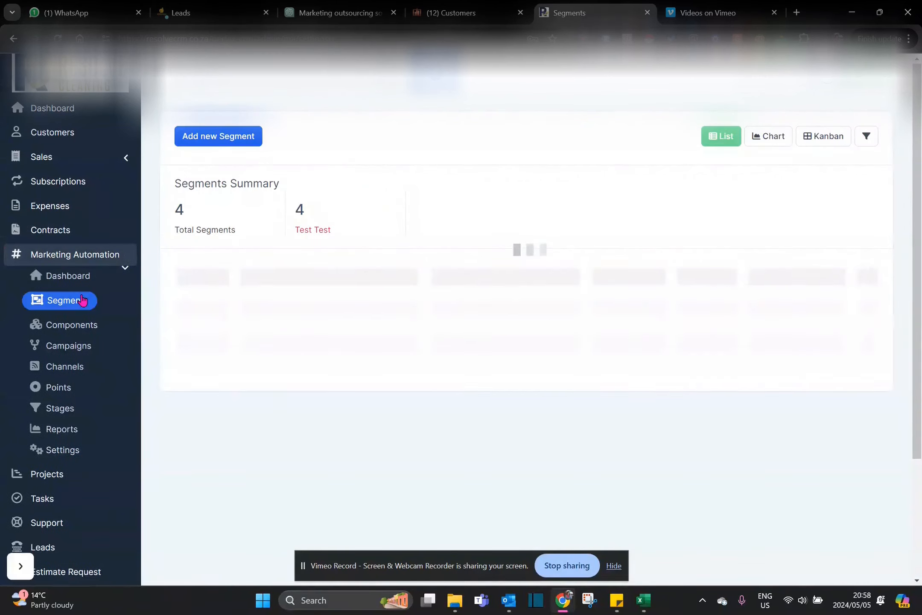
- Create and save a segment named "test" in the Test Test category, with Public Segment and Published both set to No
{"action": "left_click", "coordinate": [216, 144]}
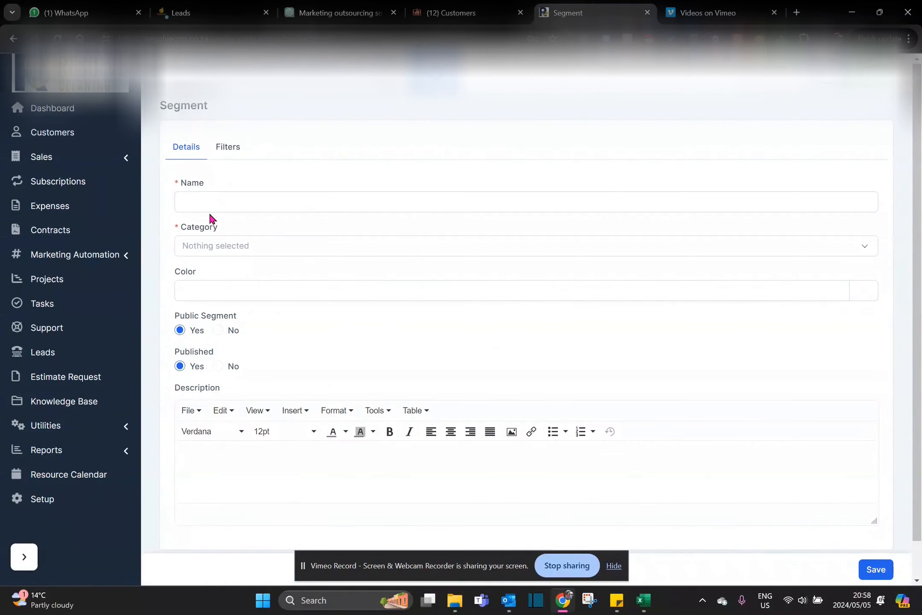
{"action": "left_click", "coordinate": [224, 201]}
{"action": "type", "text": "test"}
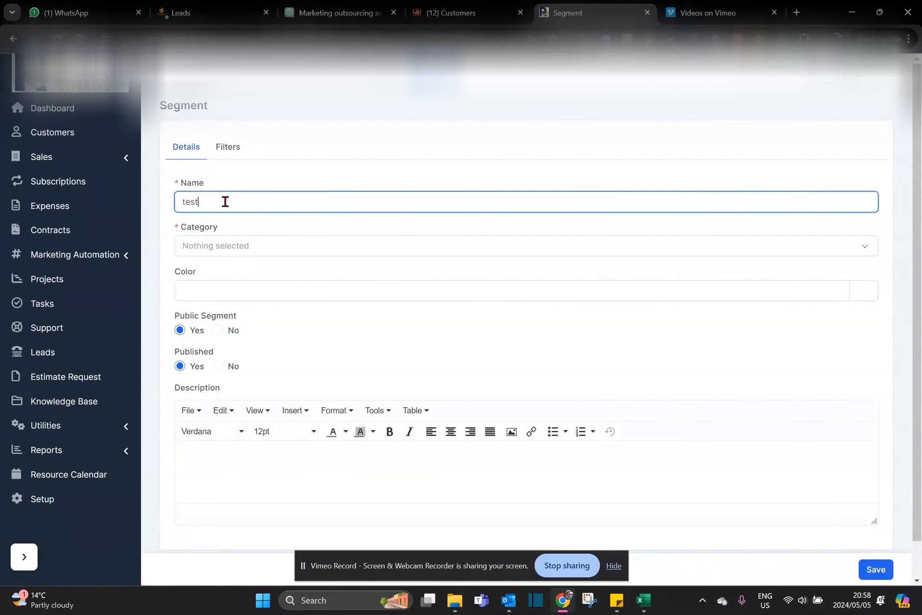
{"action": "left_click", "coordinate": [221, 252]}
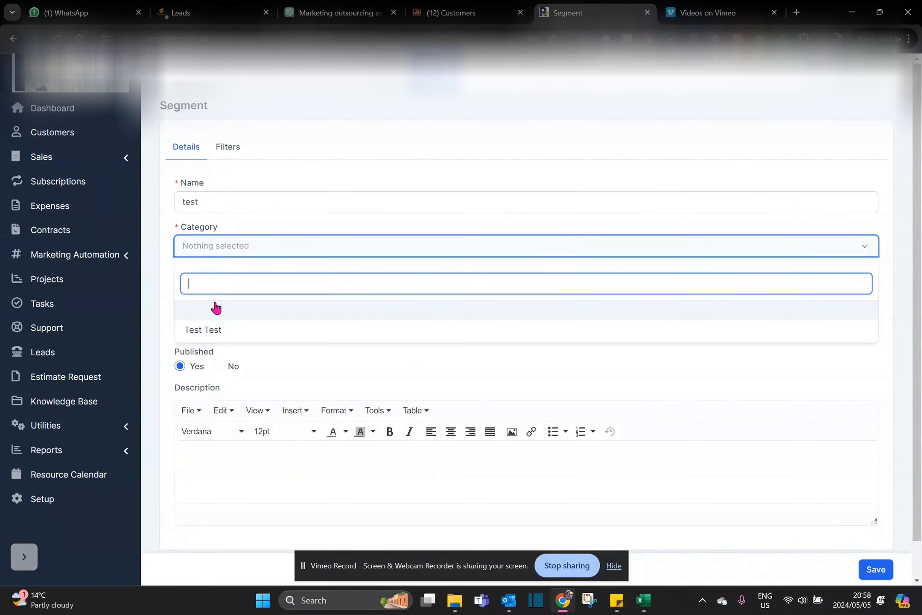
{"action": "left_click", "coordinate": [210, 331]}
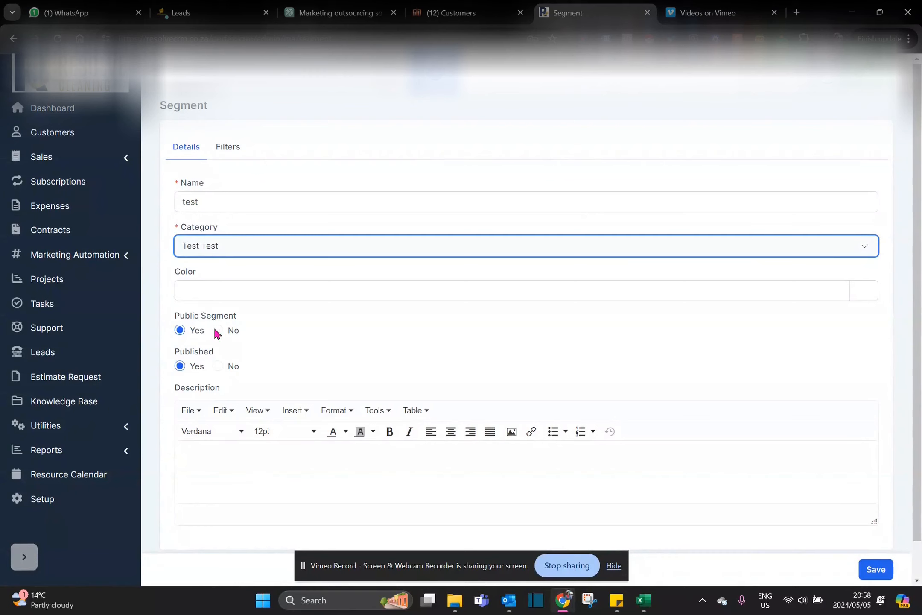
{"action": "left_click", "coordinate": [218, 330]}
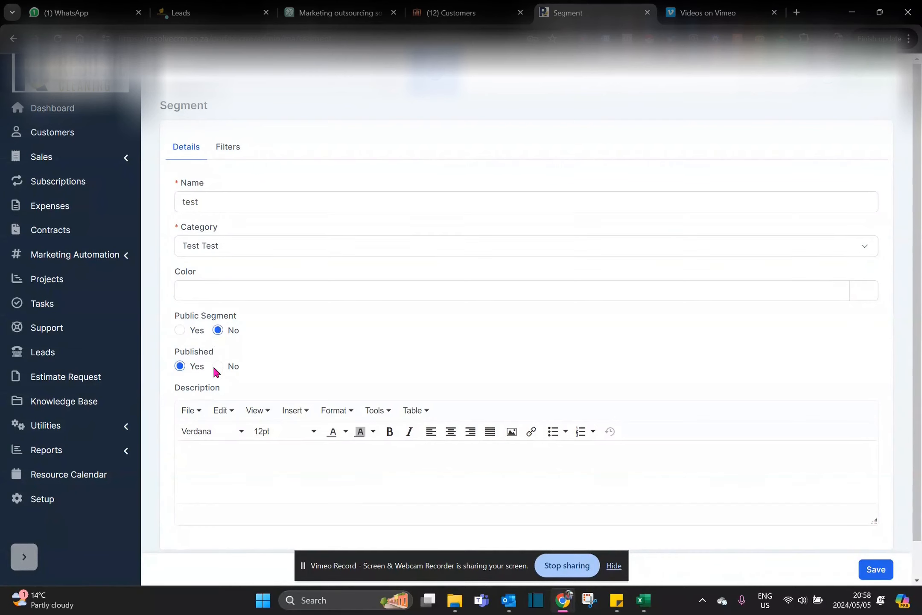
{"action": "left_click", "coordinate": [215, 366]}
{"action": "left_click", "coordinate": [873, 570]}
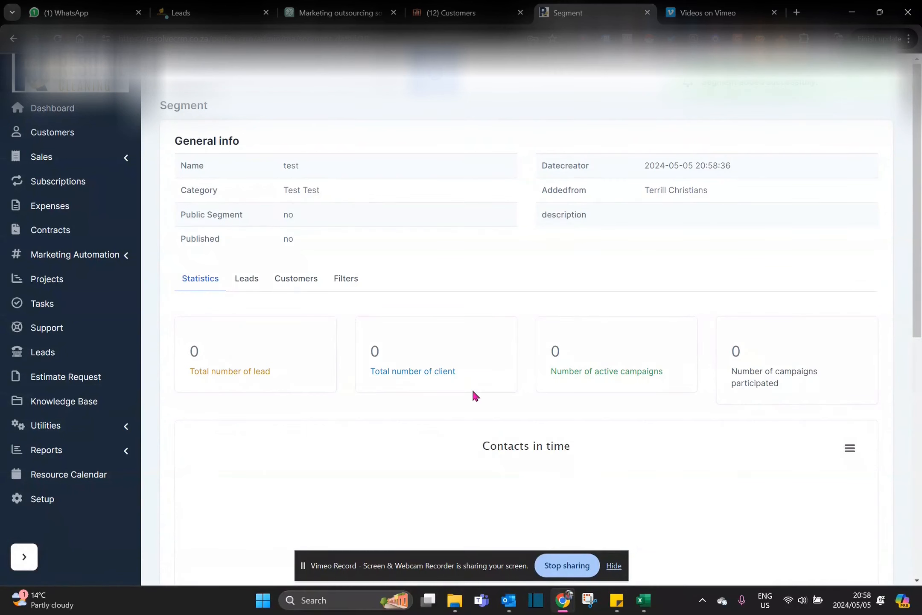
- View the leads and filters of the saved test segment, and return to its statistics
{"action": "left_click", "coordinate": [247, 280]}
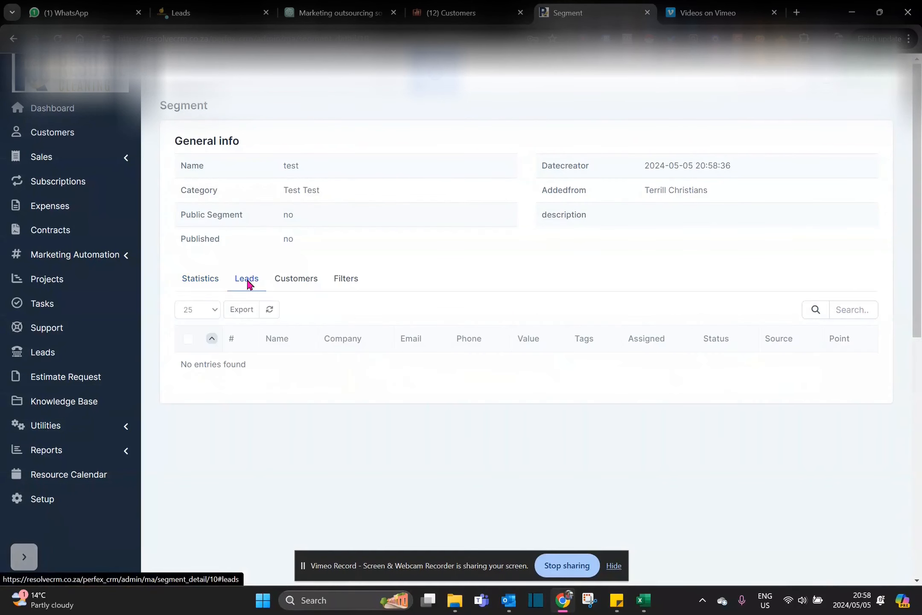
{"action": "left_click", "coordinate": [344, 283]}
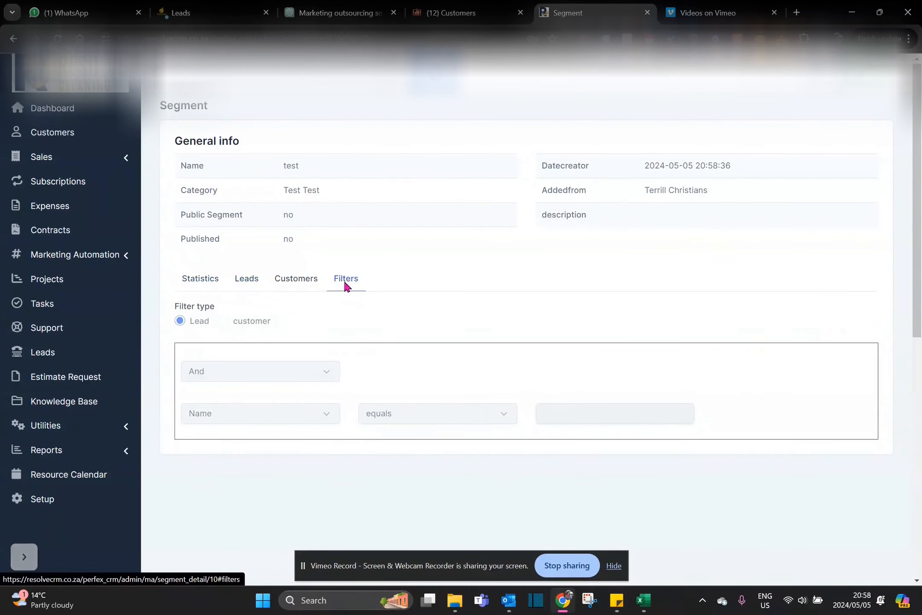
{"action": "left_click", "coordinate": [193, 282]}
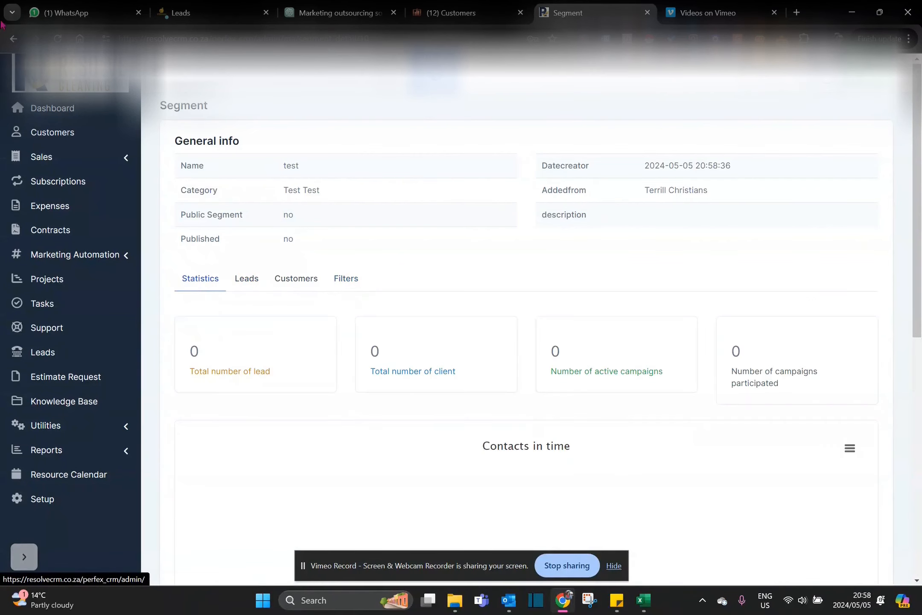
- Go back to the blank segment form and fill in the name "test" with the Test Test category
{"action": "left_click", "coordinate": [13, 41]}
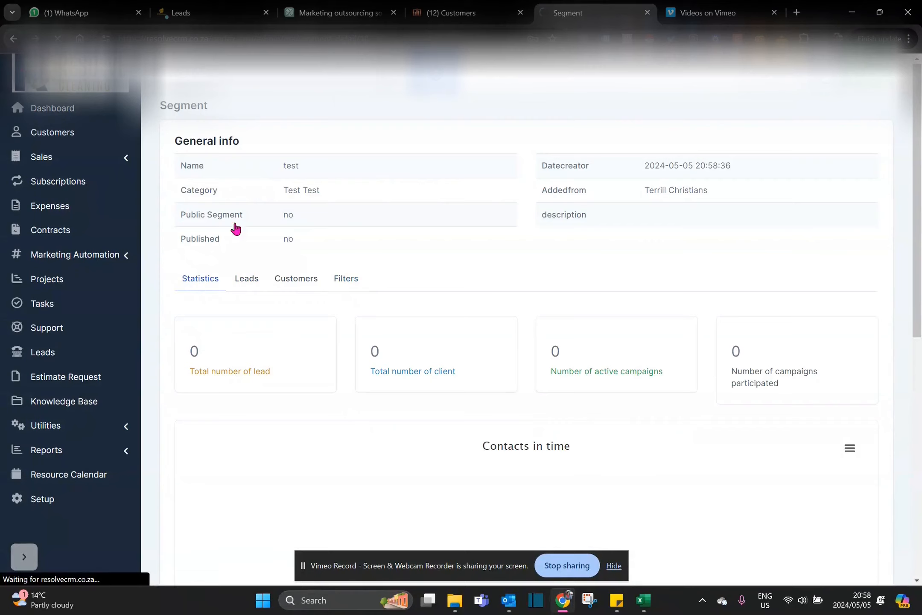
{"action": "left_click", "coordinate": [226, 148]}
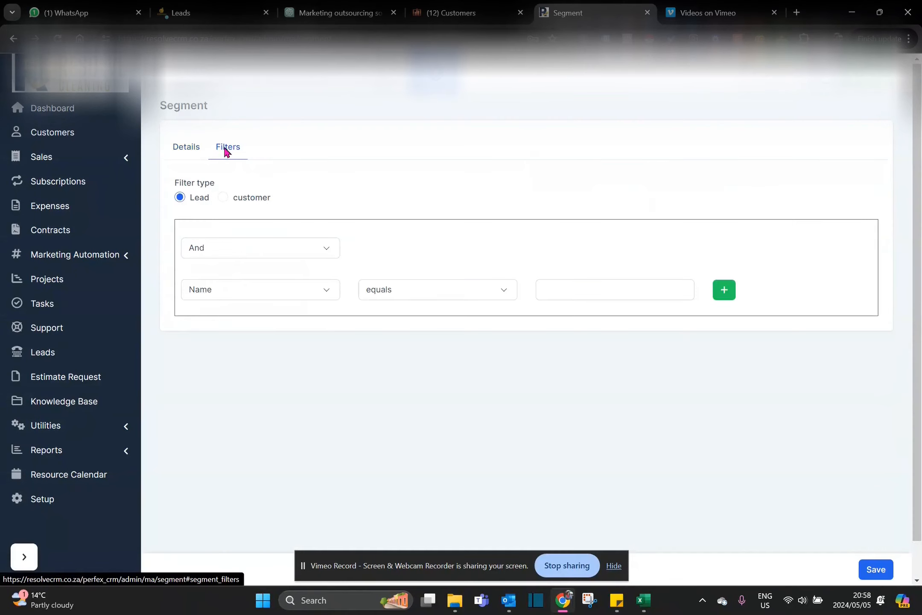
{"action": "left_click", "coordinate": [189, 148]}
{"action": "left_click", "coordinate": [215, 199]}
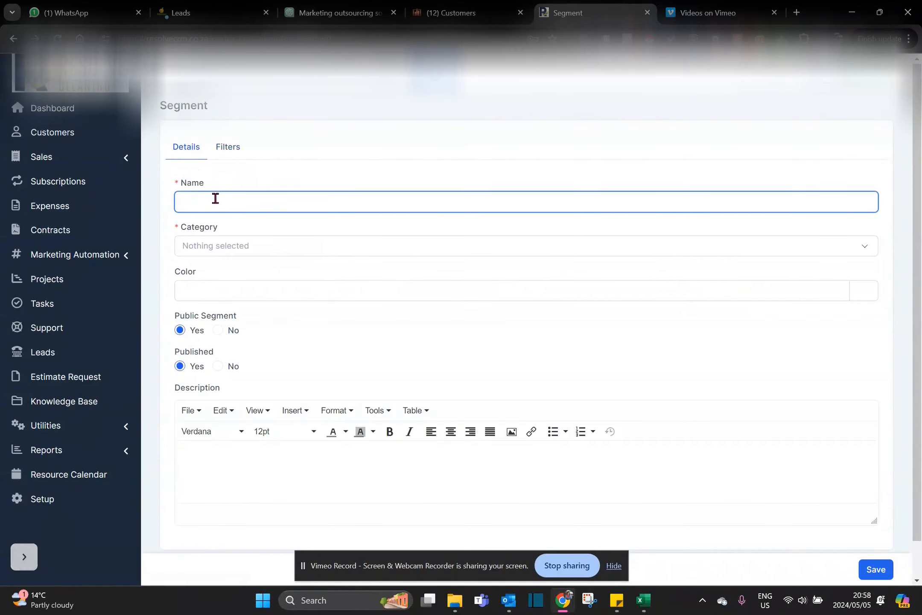
{"action": "type", "text": "test"}
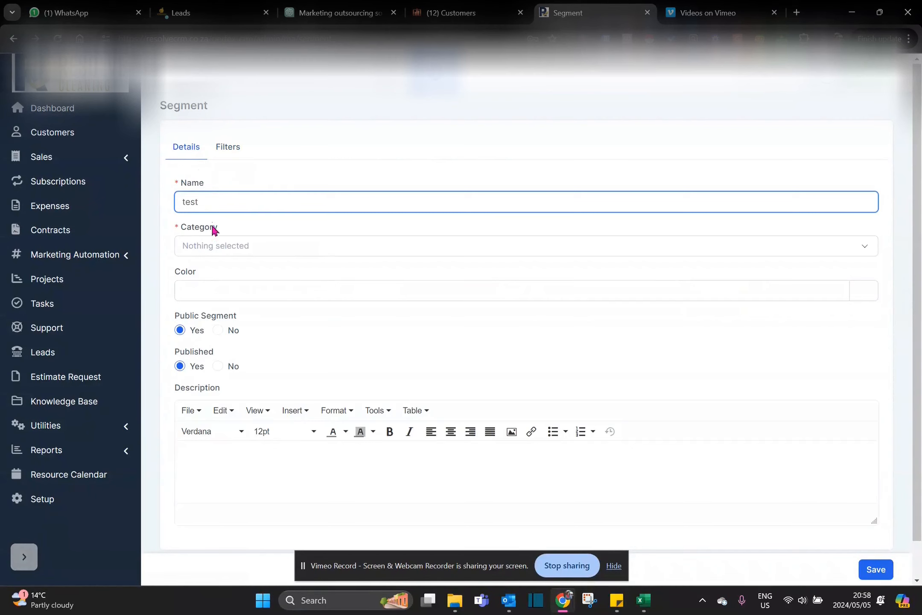
{"action": "left_click", "coordinate": [213, 246]}
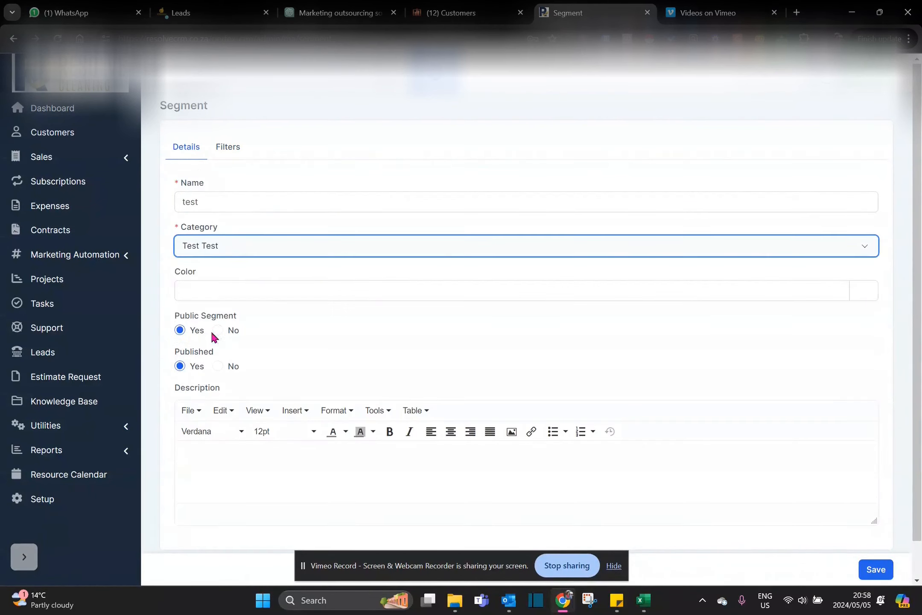
{"action": "left_click", "coordinate": [210, 334]}
- Set the first lead filter condition of the new segment to match on Tags
{"action": "left_click", "coordinate": [229, 150]}
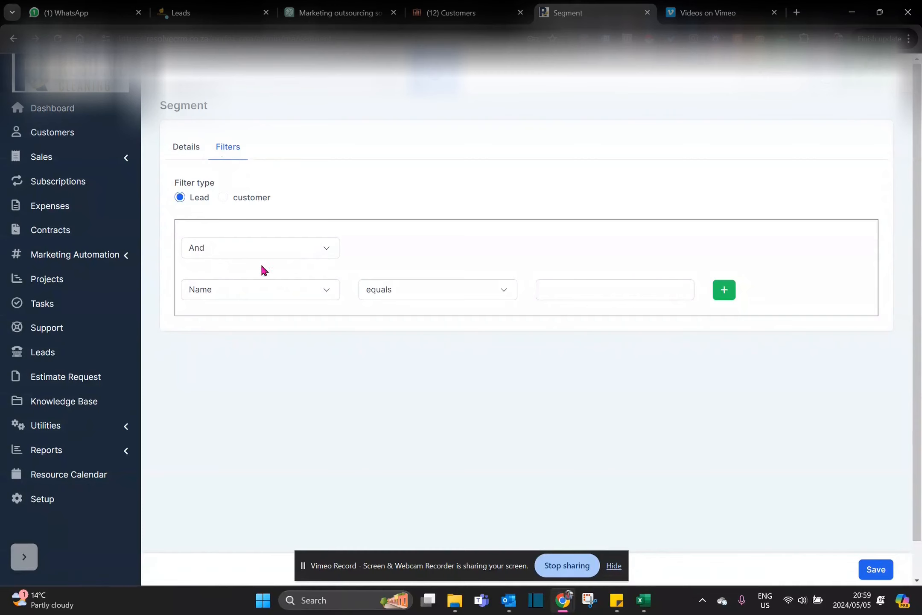
{"action": "left_click", "coordinate": [279, 295]}
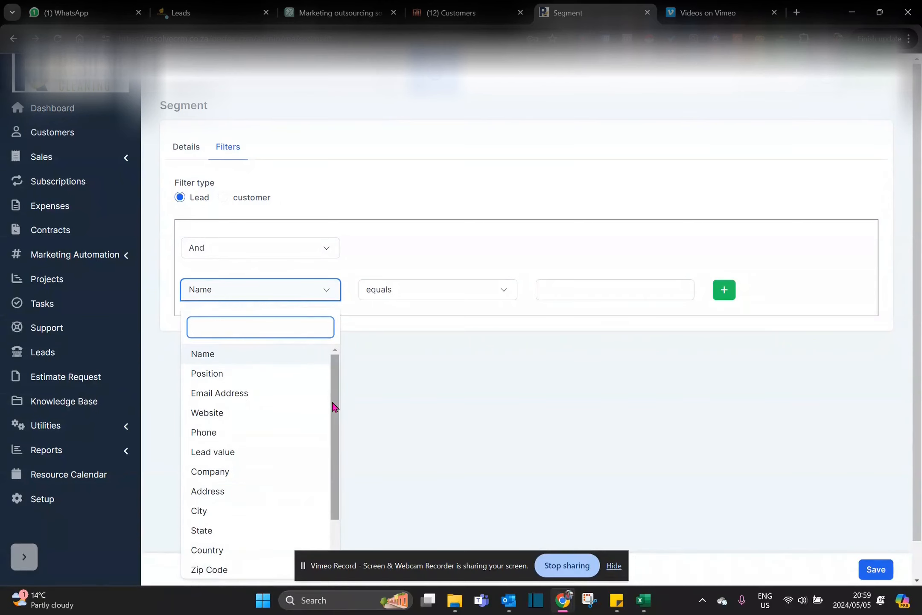
{"action": "left_click_drag", "start_coordinate": [334, 405], "coordinate": [322, 478]}
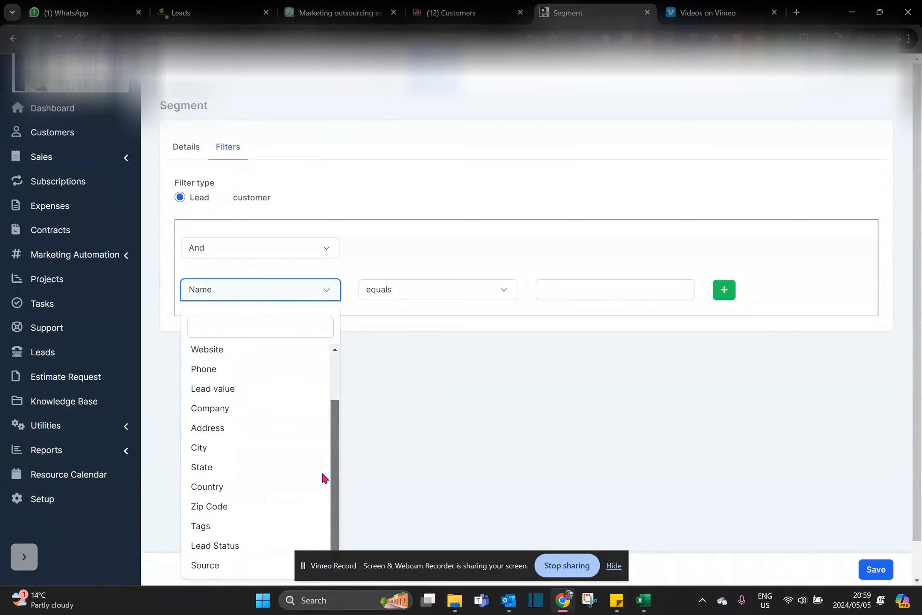
{"action": "left_click", "coordinate": [202, 529]}
{"action": "left_click", "coordinate": [588, 293]}
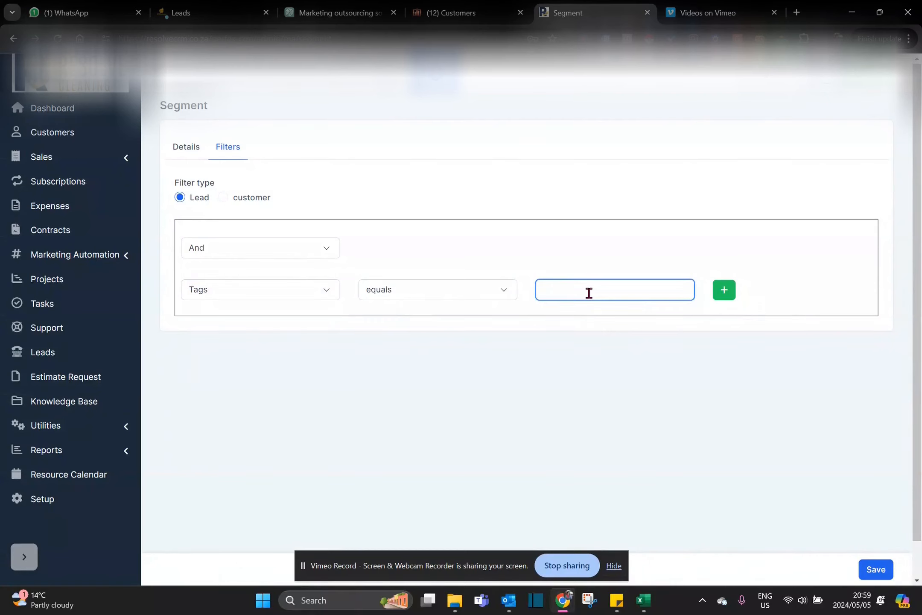
{"action": "type", "text": "Carpet Cla"}
{"action": "key", "text": "BackSpace"}
{"action": "type", "text": "eaning"}
{"action": "left_click_drag", "start_coordinate": [624, 286], "coordinate": [517, 304]}
{"action": "key", "text": "BackSpace"}
- Enter "Restaurant" as the tag value of the first filter condition, correcting its spelling
{"action": "type", "text": "Resturant"}
{"action": "right_click", "coordinate": [571, 290]}
{"action": "left_click", "coordinate": [586, 293]}
{"action": "right_click", "coordinate": [572, 293]}
{"action": "left_click", "coordinate": [588, 304]}
- Add a second And condition where Lead Status equals "not contacted", and save the segment
{"action": "left_click", "coordinate": [717, 294]}
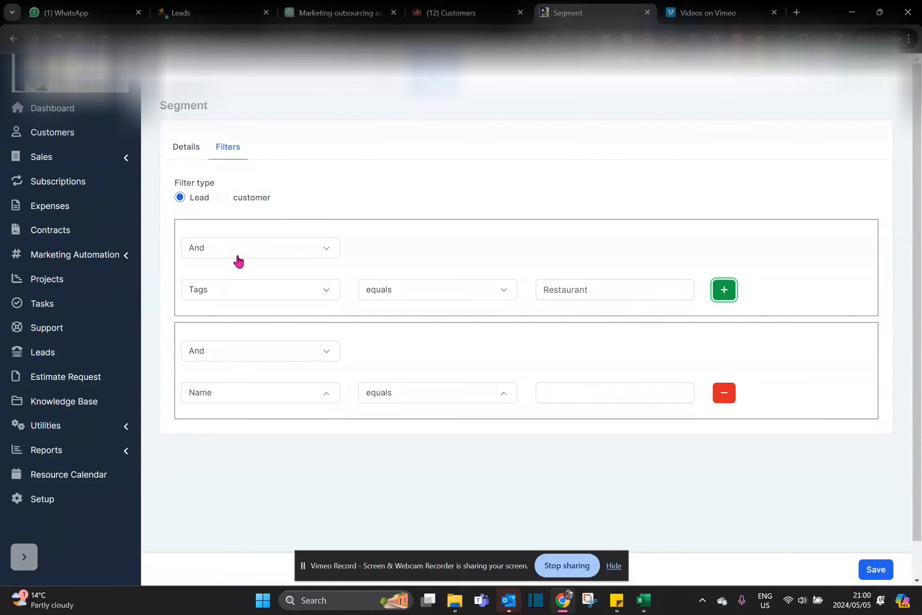
{"action": "left_click", "coordinate": [289, 396]}
{"action": "scroll", "coordinate": [273, 354], "scroll_direction": "down", "scroll_amount": 2}
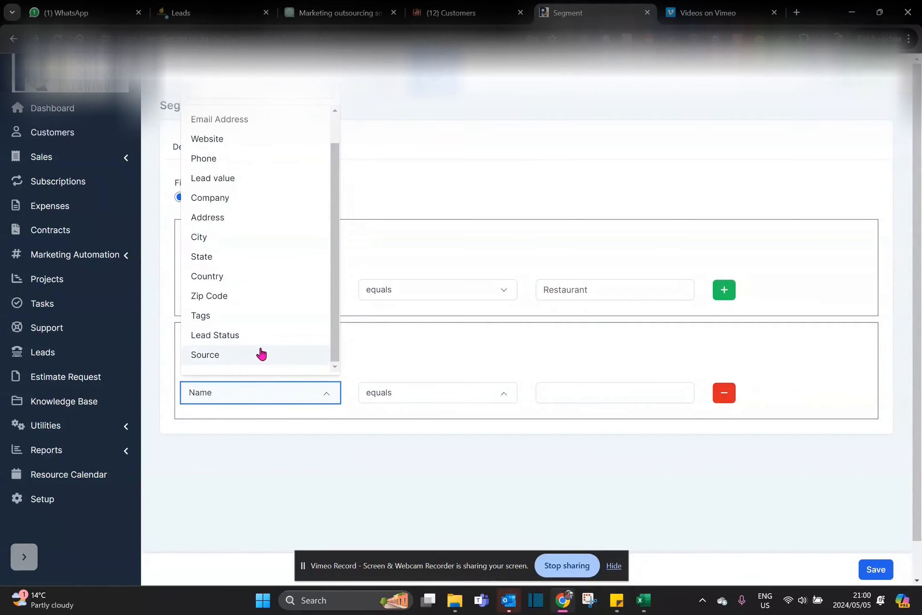
{"action": "left_click", "coordinate": [259, 336]}
{"action": "left_click", "coordinate": [576, 392]}
{"action": "type", "text": "not "}
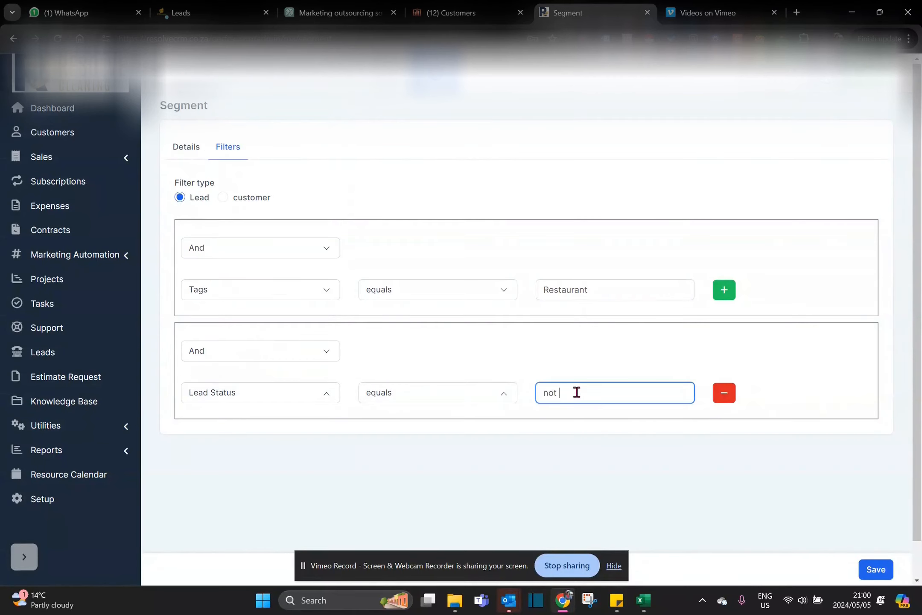
{"action": "type", "text": "cantacted"}
{"action": "right_click", "coordinate": [588, 392]}
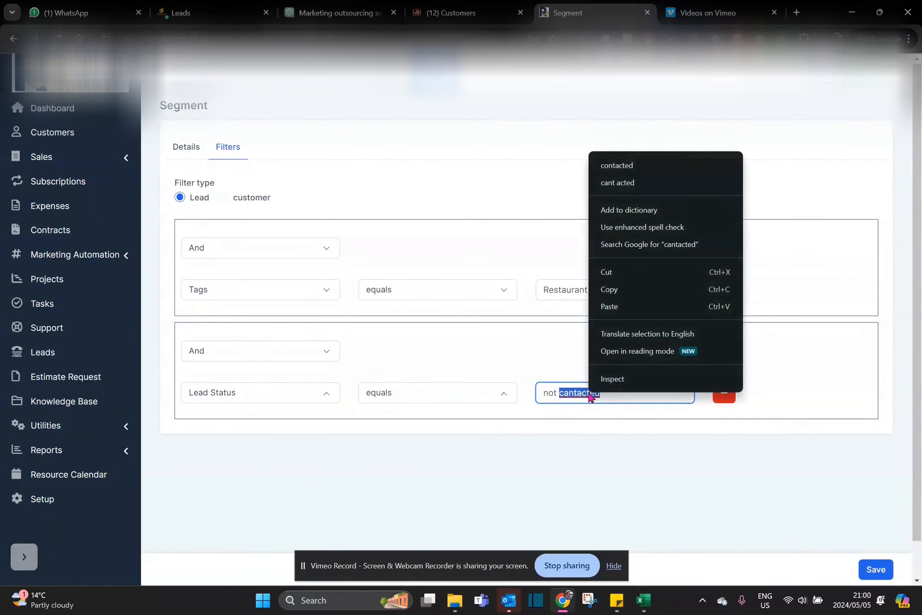
{"action": "left_click", "coordinate": [641, 165]}
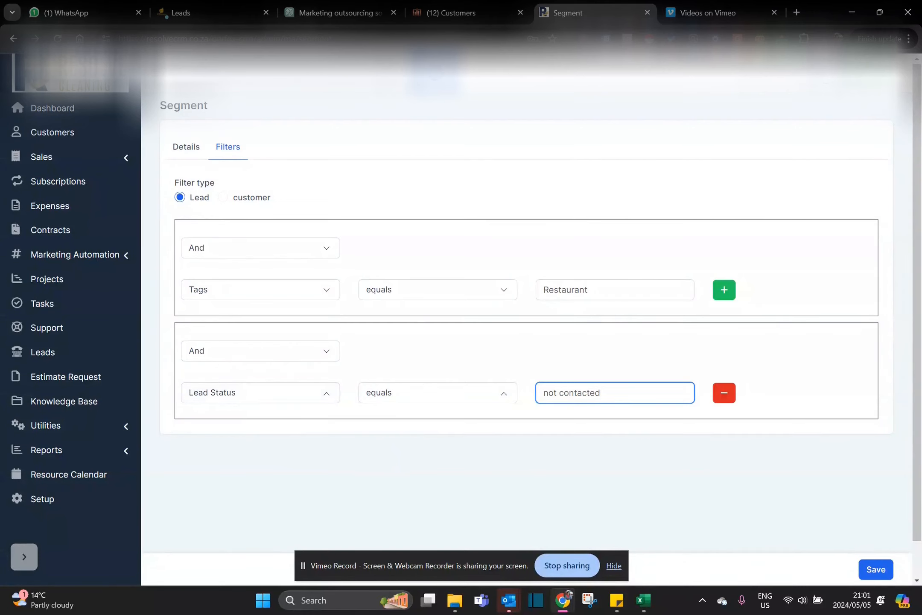
{"action": "left_click", "coordinate": [886, 570]}
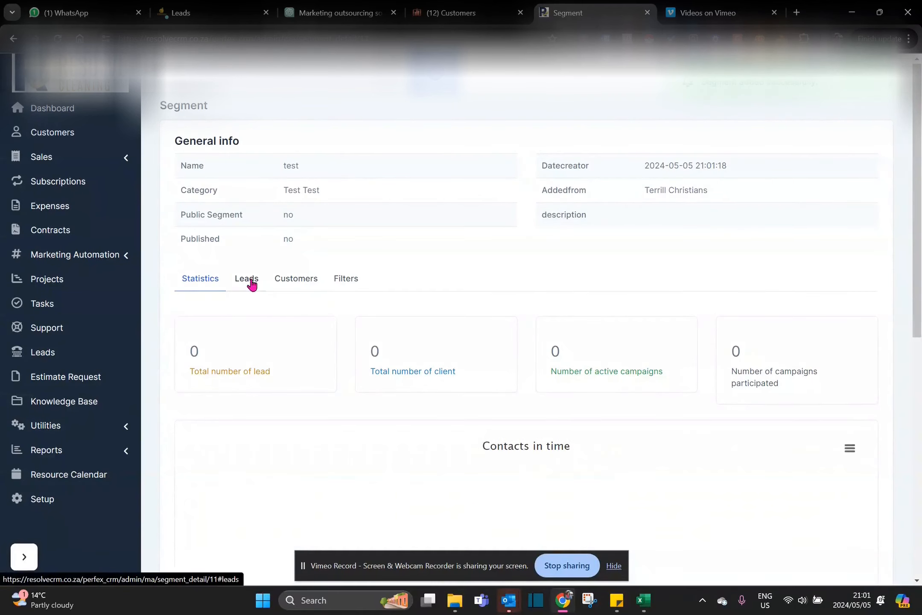
- View the leads, customers and filters of the newly saved segment
{"action": "left_click", "coordinate": [251, 280]}
{"action": "left_click", "coordinate": [297, 279]}
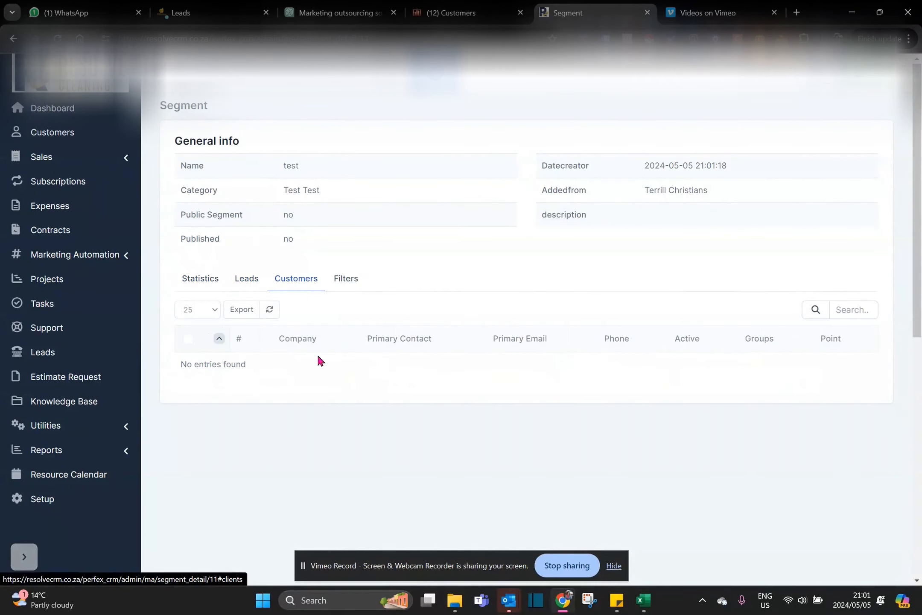
{"action": "left_click", "coordinate": [352, 290]}
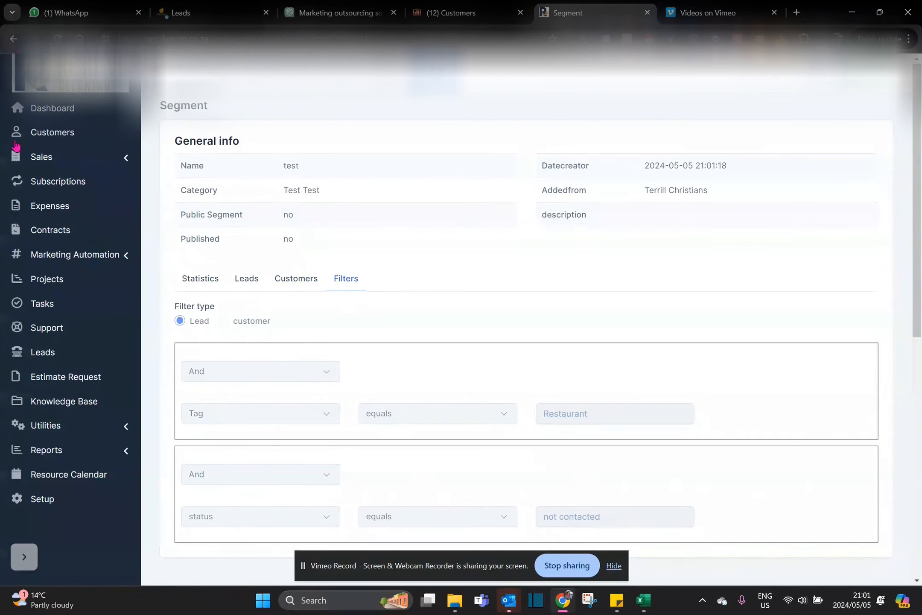
- Return to the Segments list and view the leads in the "GTSS test" segment
{"action": "left_click", "coordinate": [65, 260]}
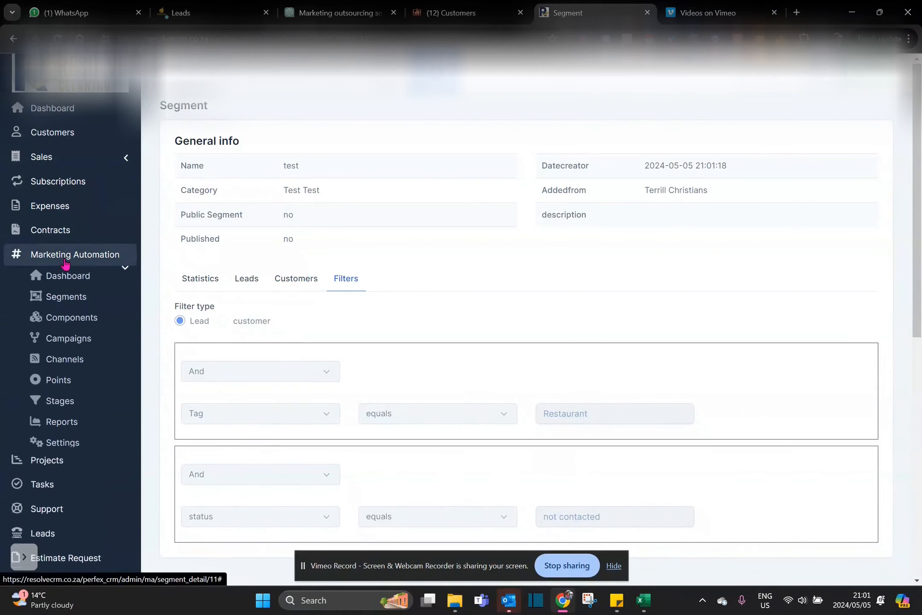
{"action": "left_click", "coordinate": [69, 301]}
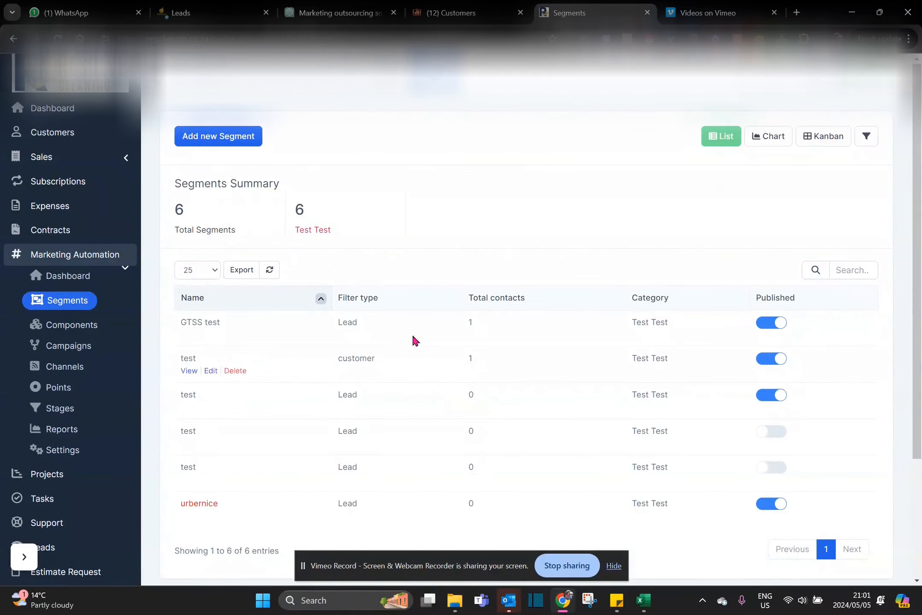
{"action": "left_click", "coordinate": [186, 338]}
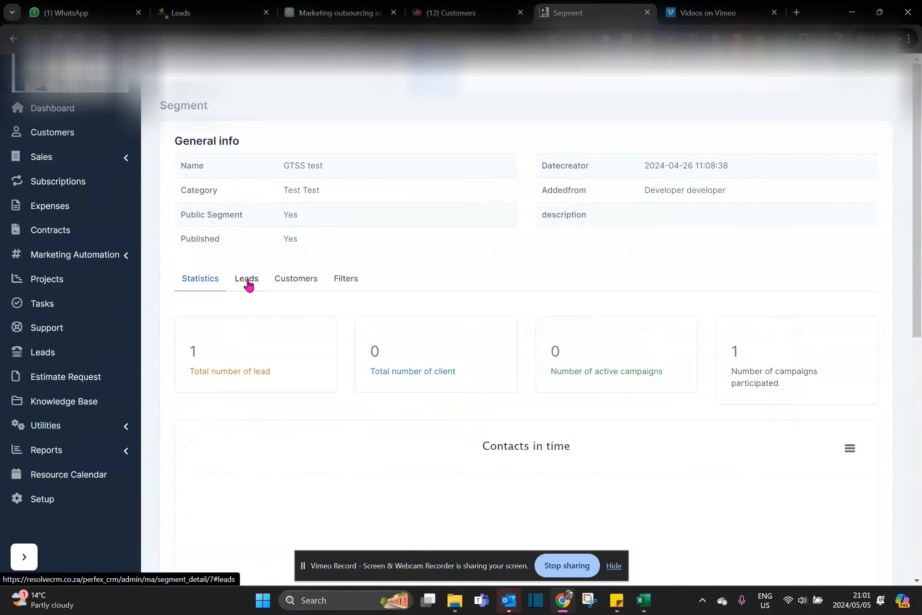
{"action": "left_click", "coordinate": [246, 280]}
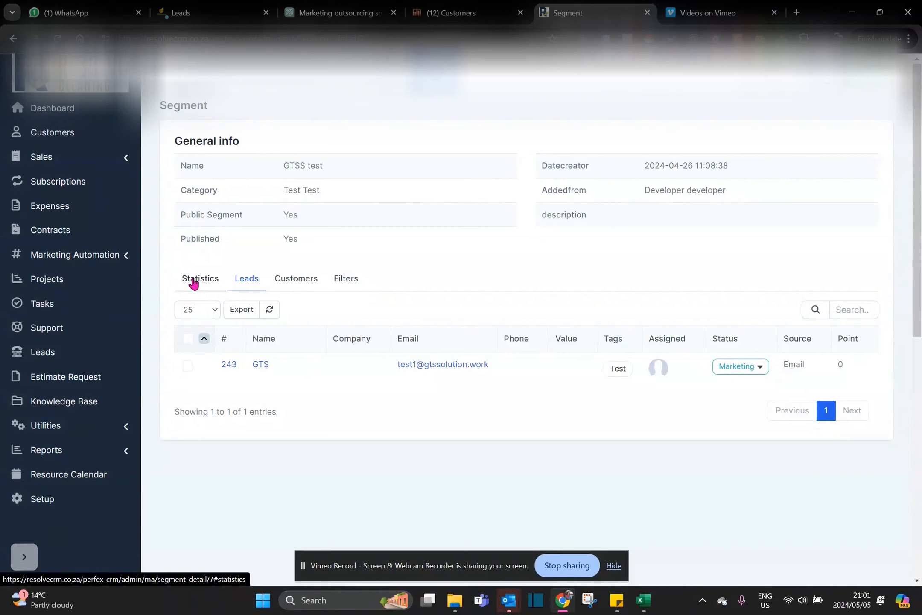
- Start a new asset in the Marketing Automation components, named "Support" with the category "test"
{"action": "left_click", "coordinate": [75, 254]}
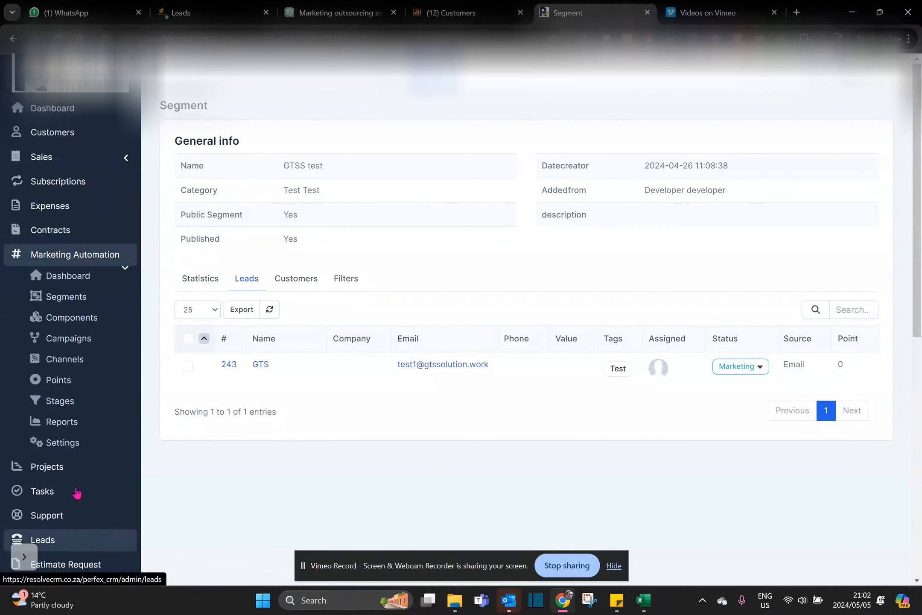
{"action": "left_click", "coordinate": [82, 319]}
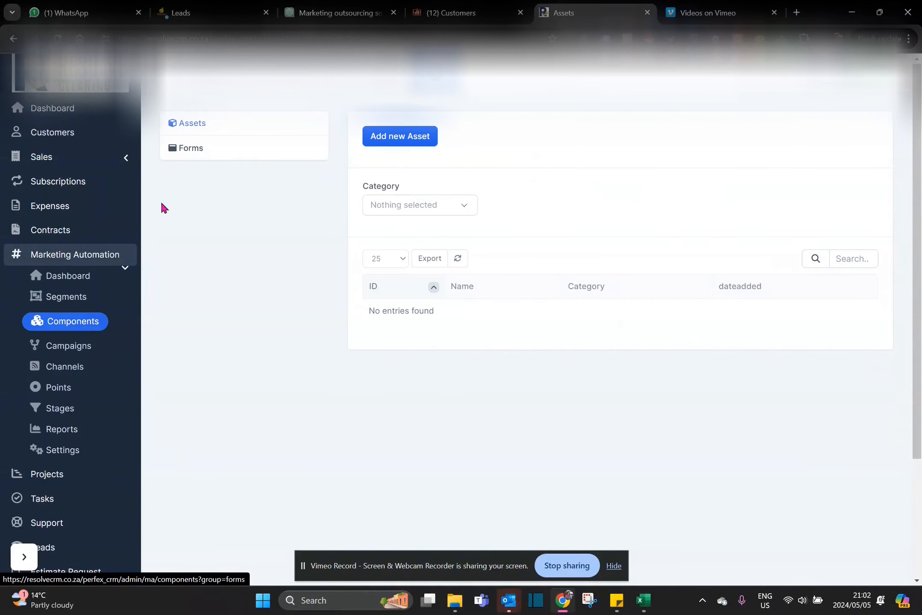
{"action": "left_click", "coordinate": [390, 147]}
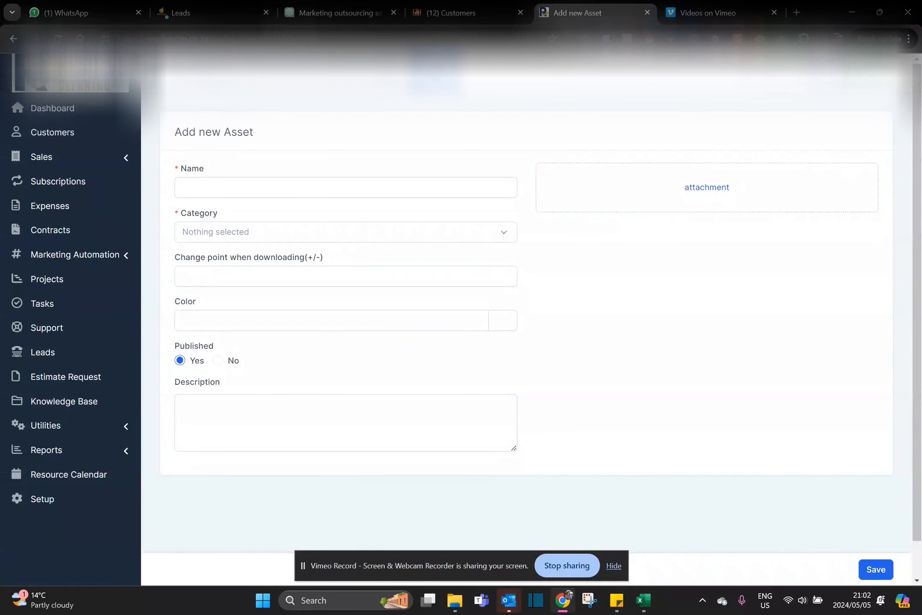
{"action": "left_click", "coordinate": [273, 412]}
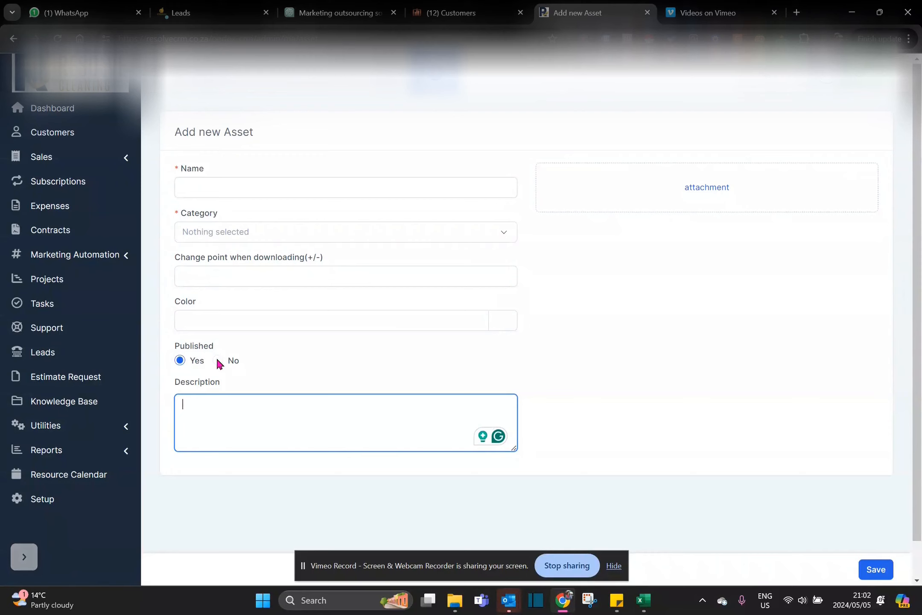
{"action": "left_click", "coordinate": [258, 185]}
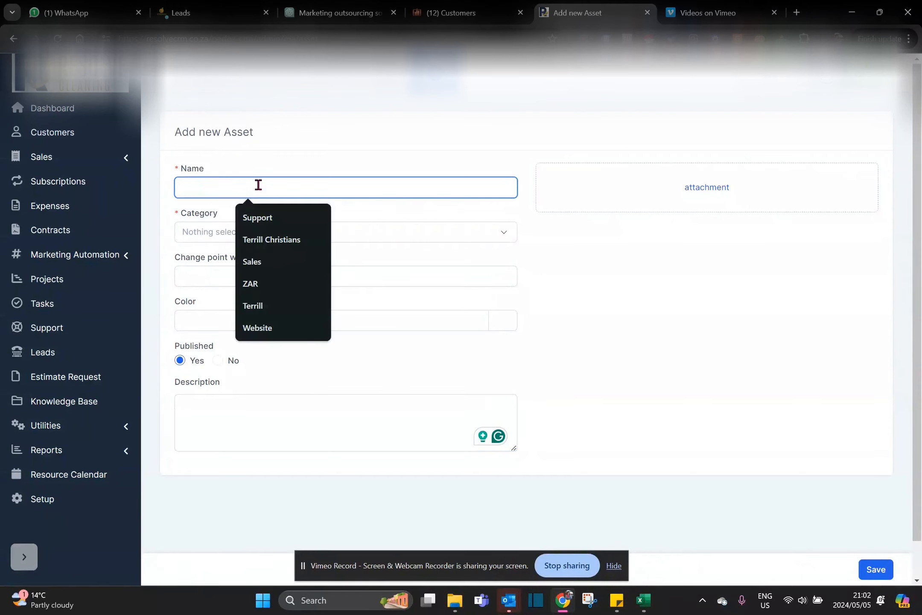
{"action": "left_click", "coordinate": [253, 216]}
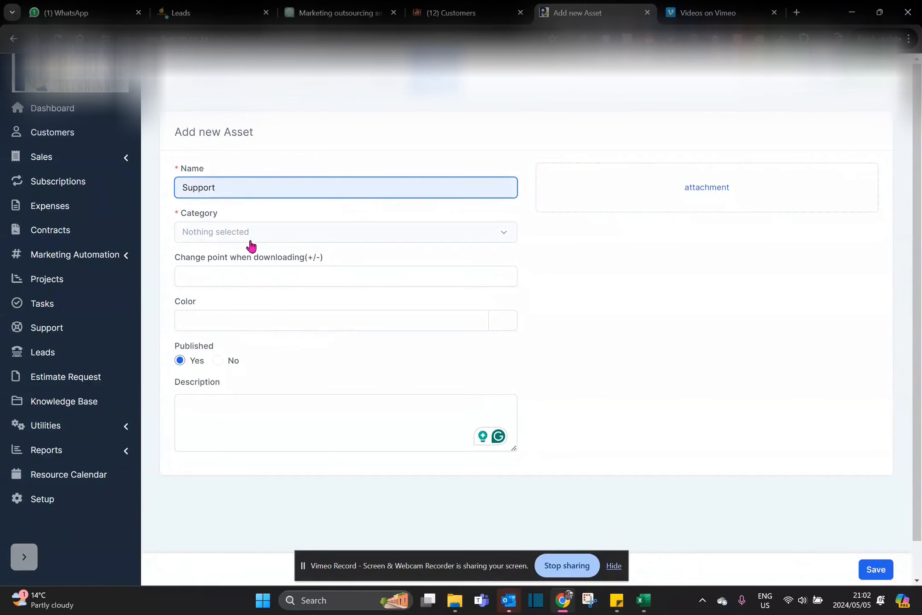
{"action": "left_click", "coordinate": [258, 234]}
{"action": "left_click", "coordinate": [218, 318]}
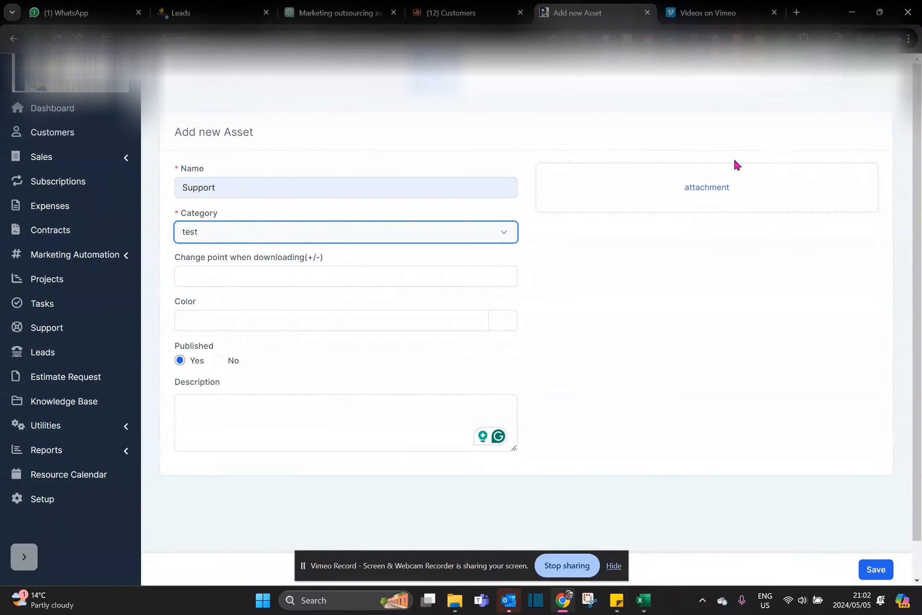
{"action": "left_click", "coordinate": [715, 189]}
{"action": "left_click", "coordinate": [715, 188]}
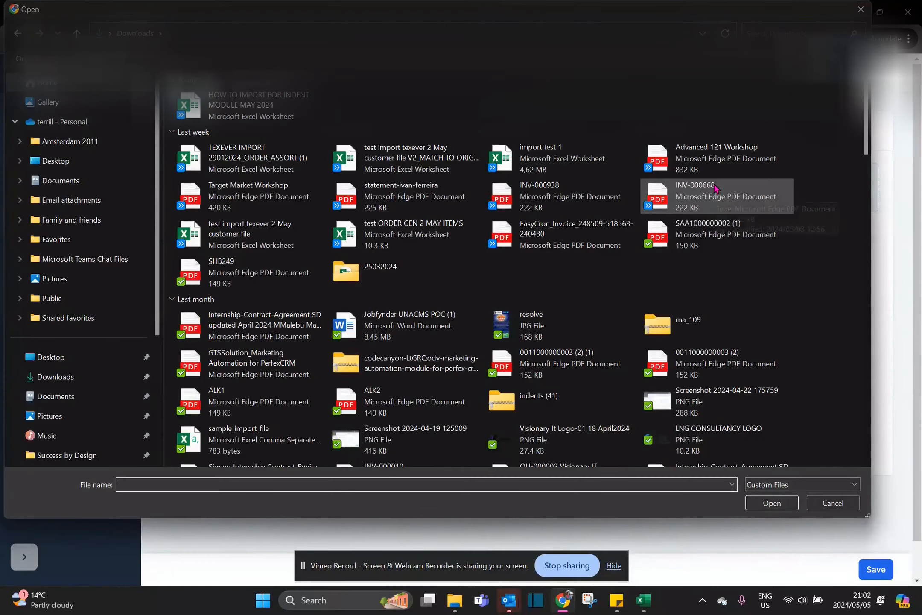
{"action": "left_click", "coordinate": [860, 10]}
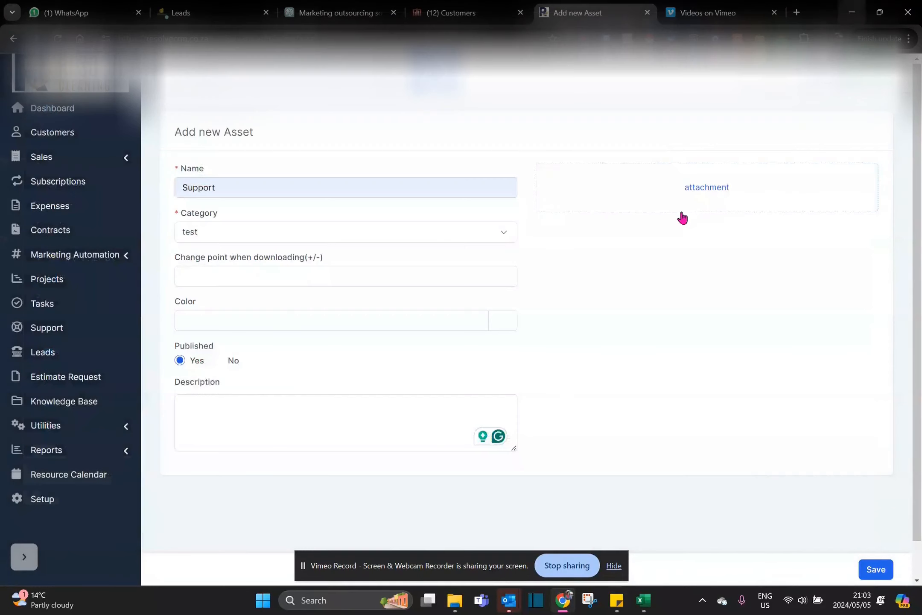
- Attach the "resolve" file to the asset, save it and dismiss the calendar reminder
{"action": "left_click", "coordinate": [875, 569]}
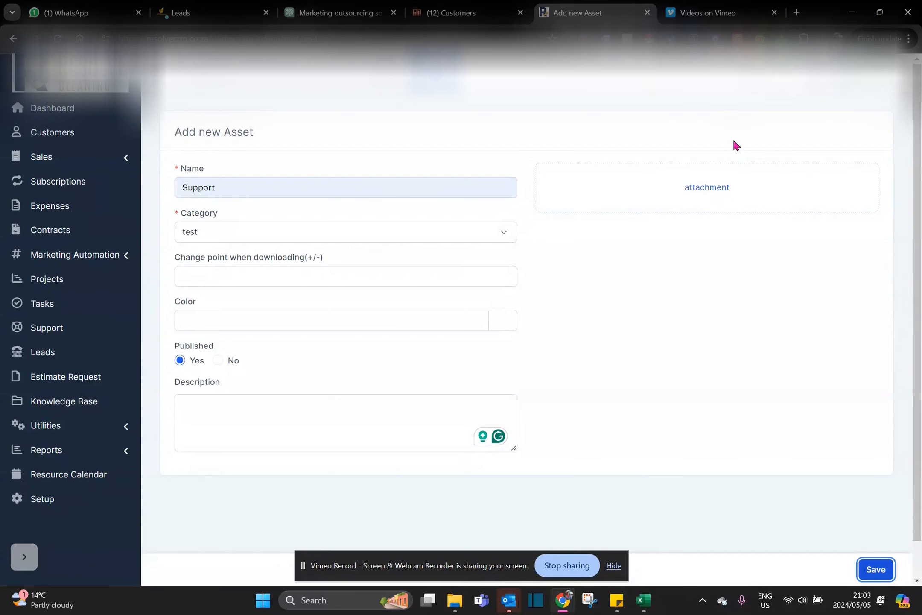
{"action": "left_click", "coordinate": [702, 189]}
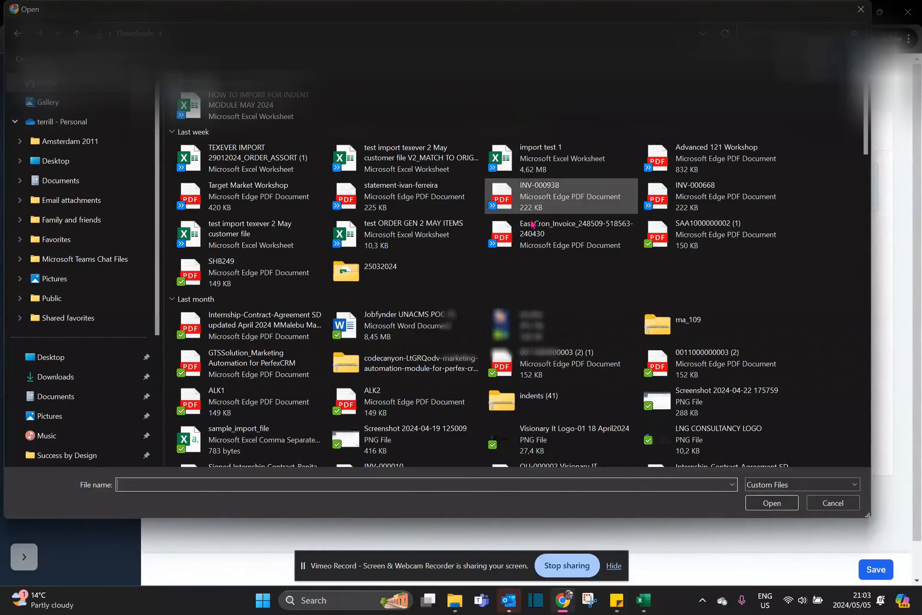
{"action": "type", "text": "resolve"}
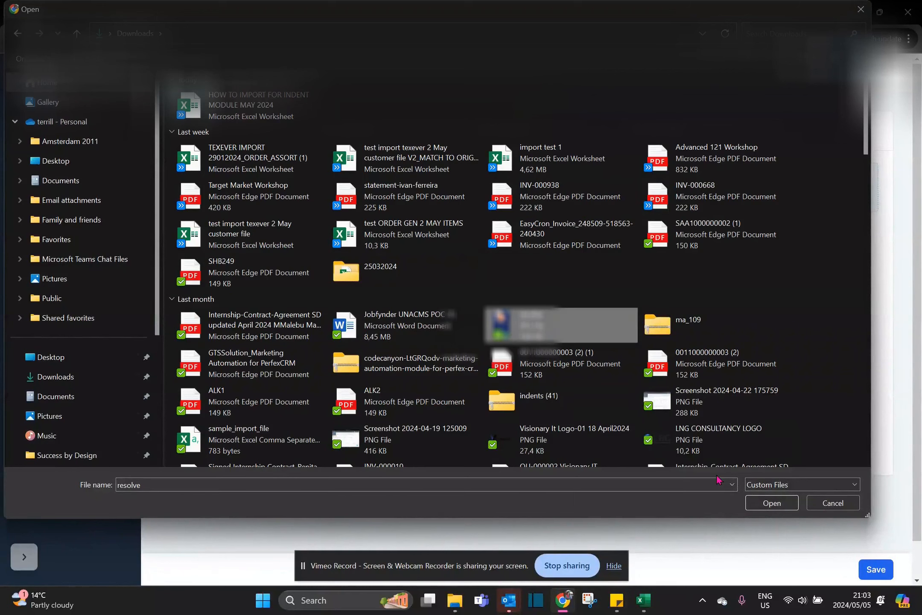
{"action": "left_click", "coordinate": [768, 503]}
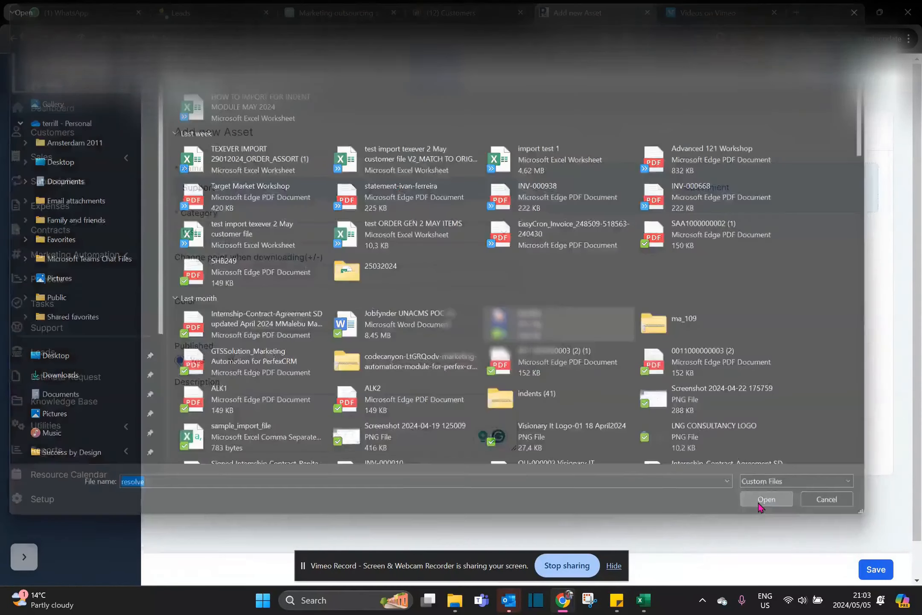
{"action": "left_click", "coordinate": [875, 571]}
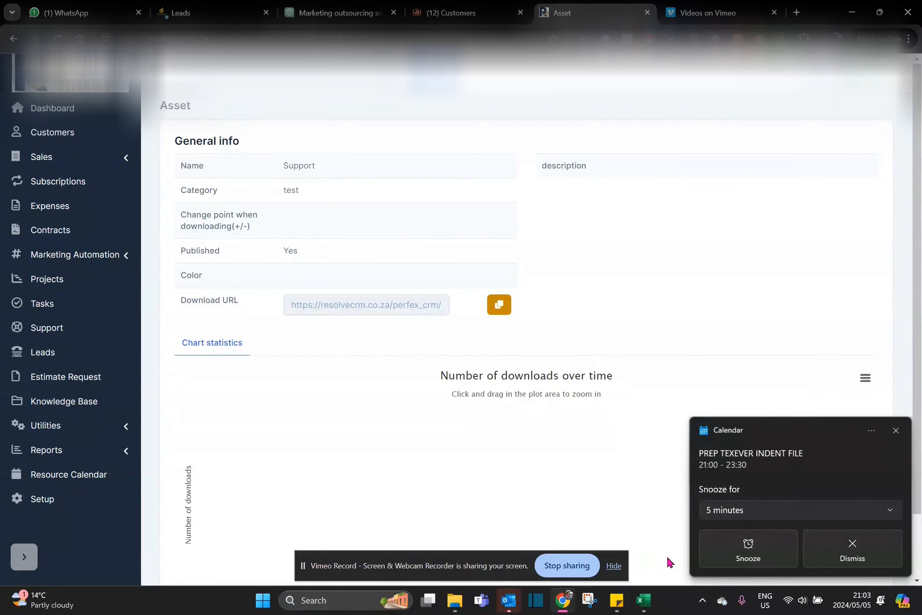
{"action": "left_click", "coordinate": [852, 549]}
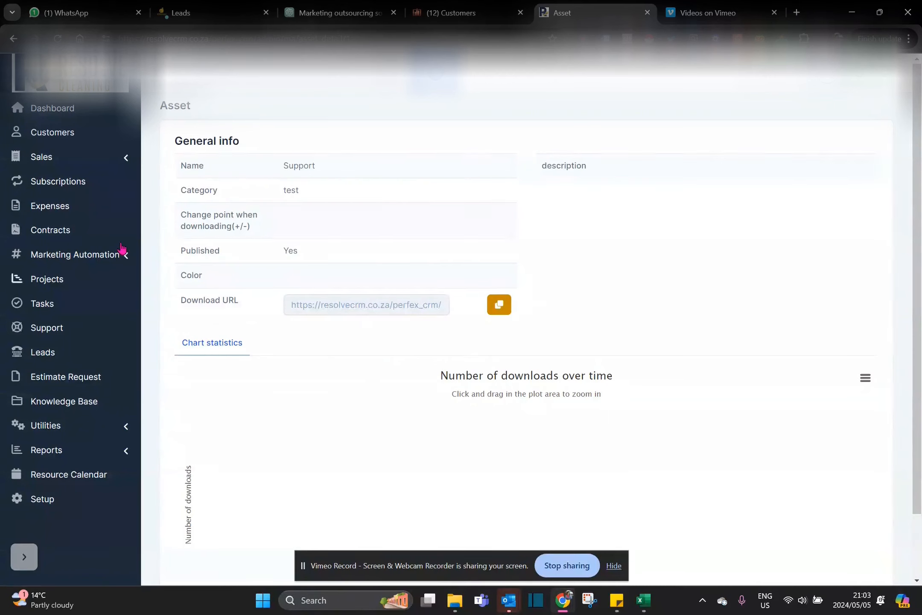
- Start a new web-to-lead form in the Marketing Automation form components and name it "test"
{"action": "left_click", "coordinate": [107, 261]}
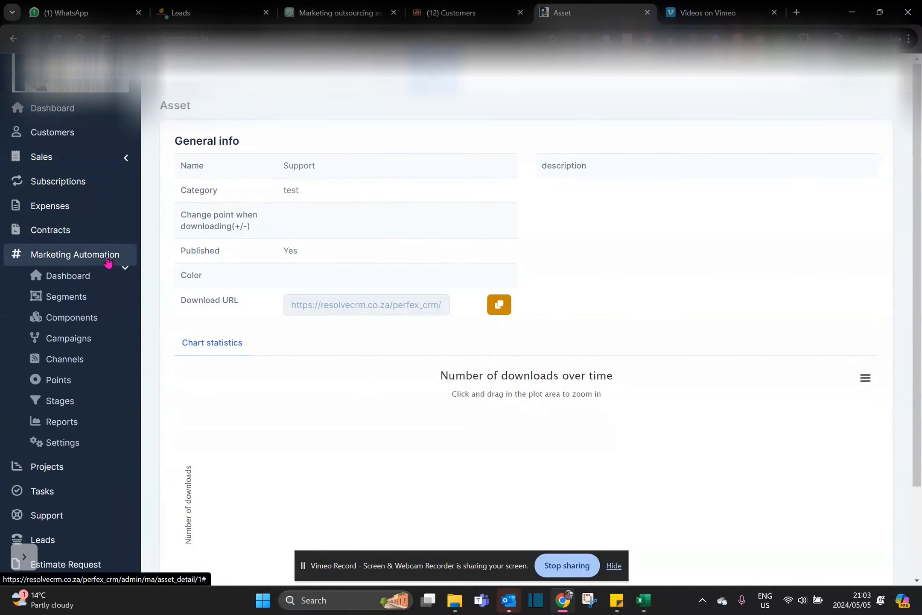
{"action": "left_click", "coordinate": [62, 320]}
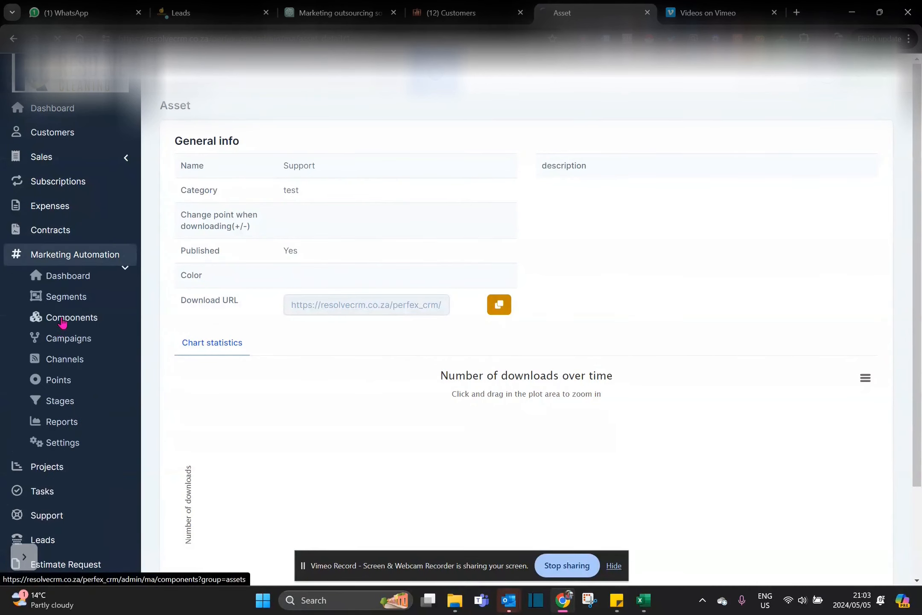
{"action": "left_click", "coordinate": [192, 149]}
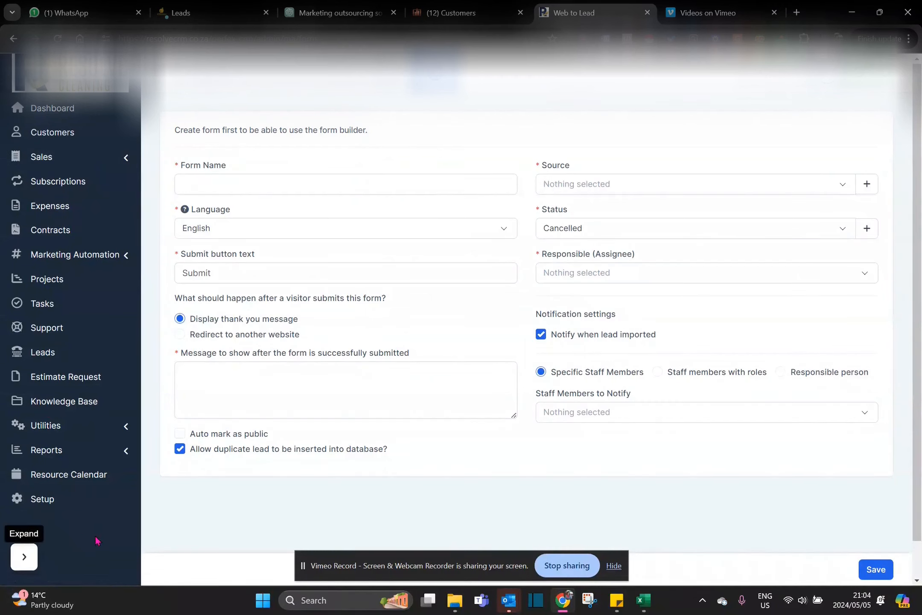
{"action": "left_click", "coordinate": [248, 184]}
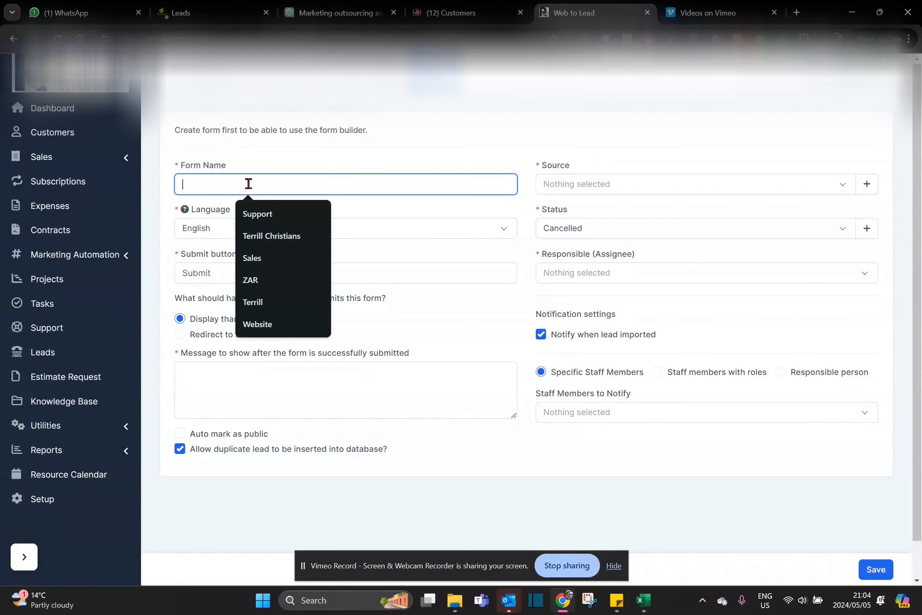
{"action": "type", "text": "test"}
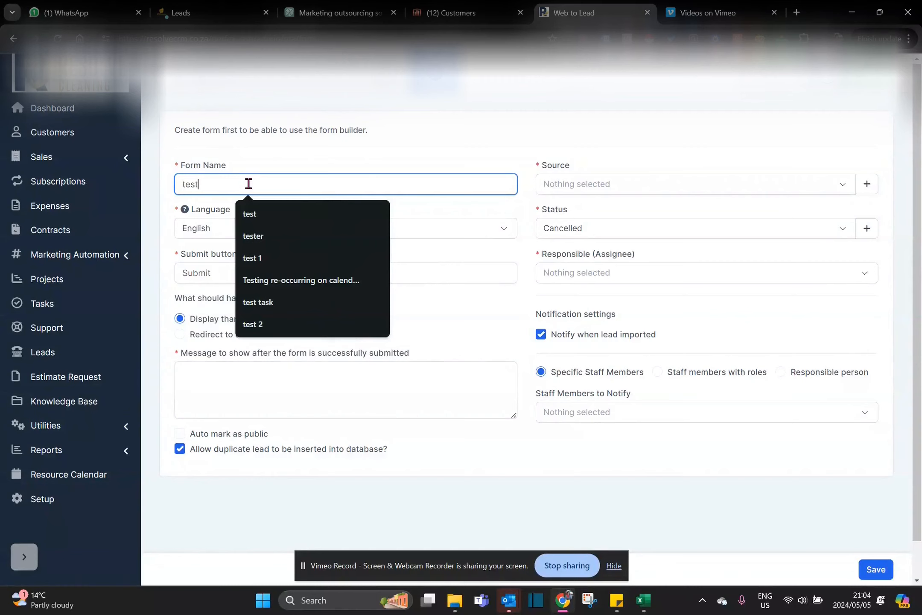
{"action": "left_click", "coordinate": [249, 213]}
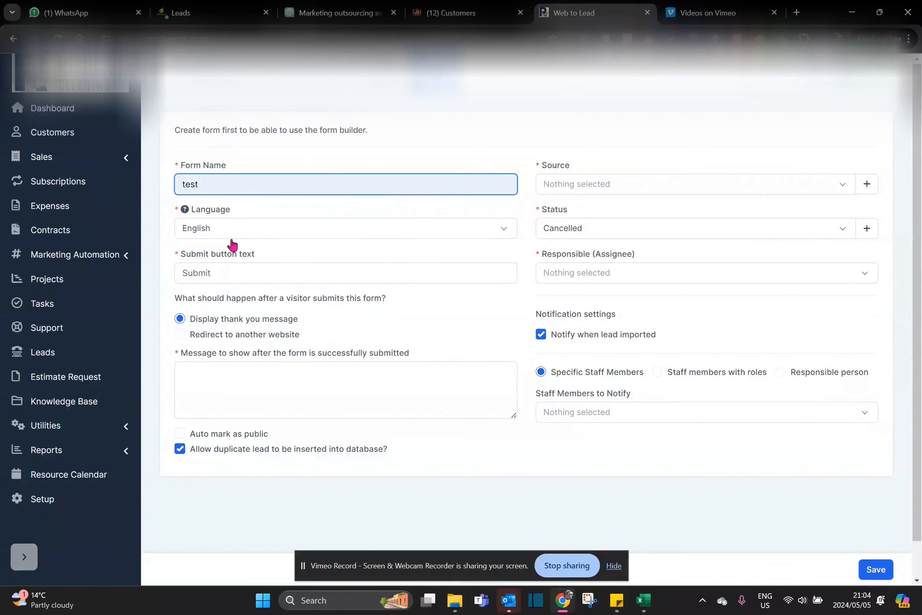
- Enter "thank you SUBMITTED" as the message shown after submission, correcting the spelling of "thank"
{"action": "left_click", "coordinate": [231, 387]}
{"action": "type", "text": "tahnk you SUBMITT"}
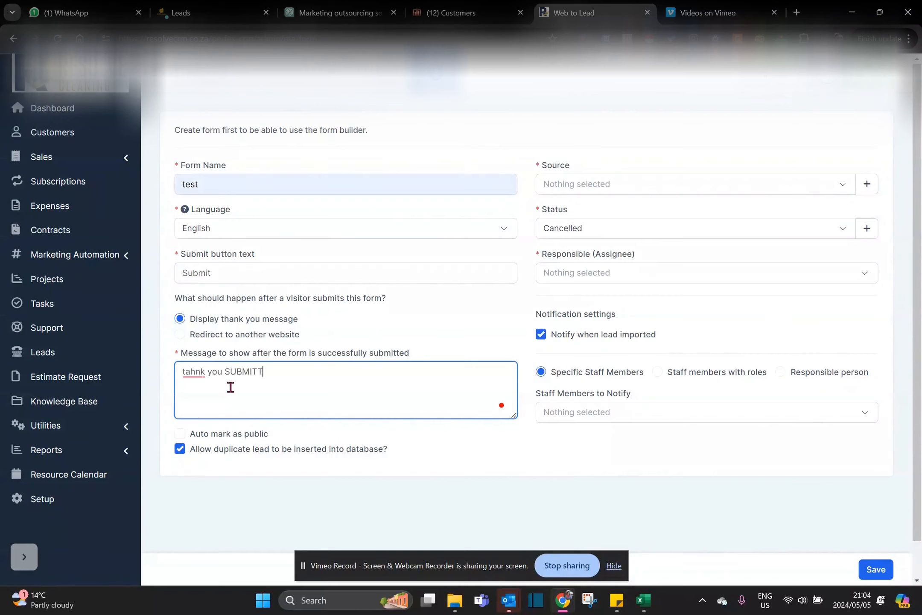
{"action": "type", "text": "ED"}
{"action": "right_click", "coordinate": [190, 370]}
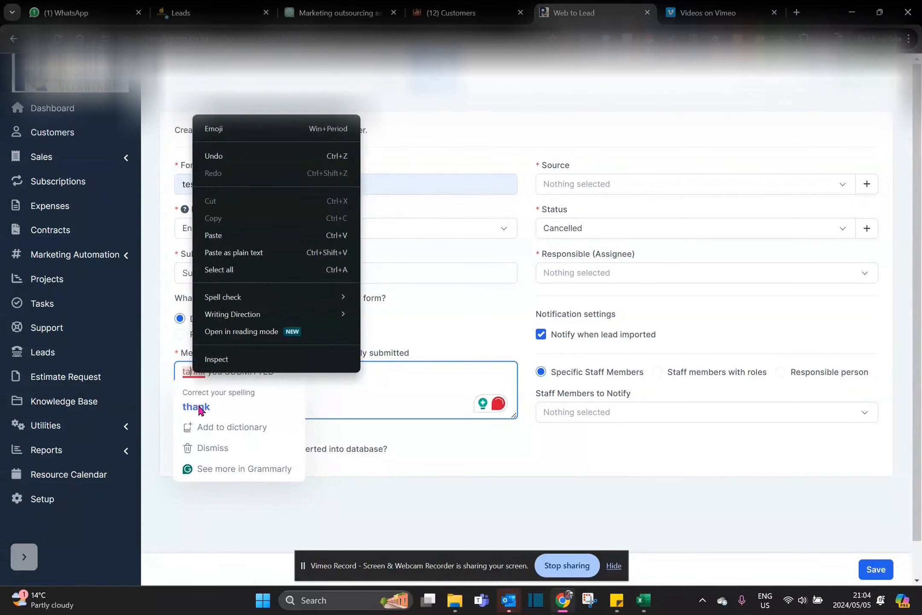
{"action": "left_click", "coordinate": [199, 407]}
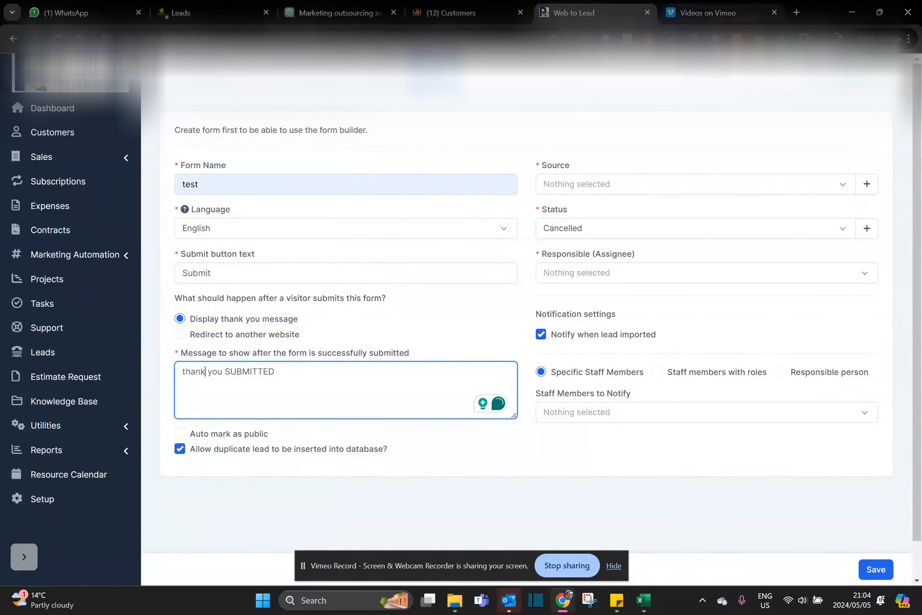
- Set the form's source to Email and try to save the form
{"action": "left_click", "coordinate": [639, 187]}
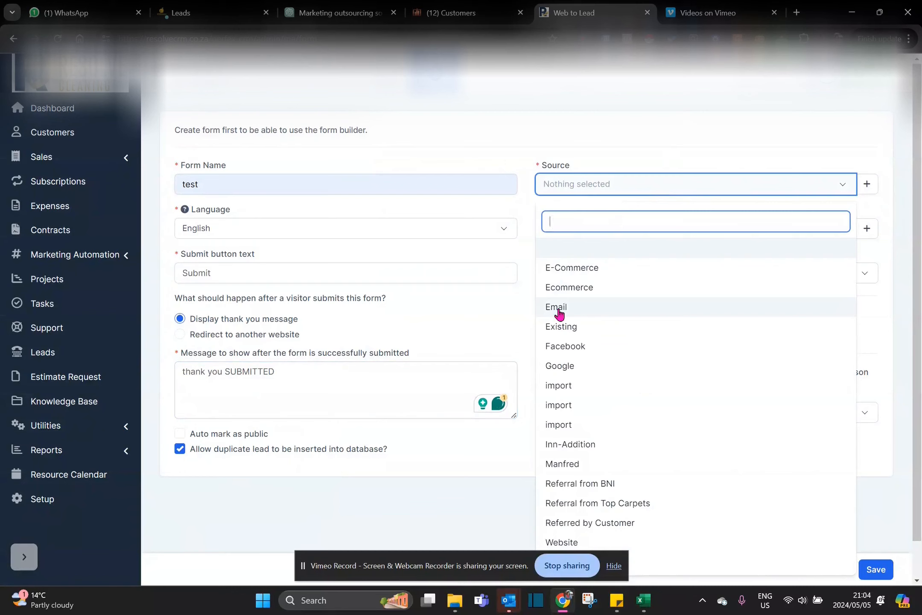
{"action": "left_click", "coordinate": [557, 309]}
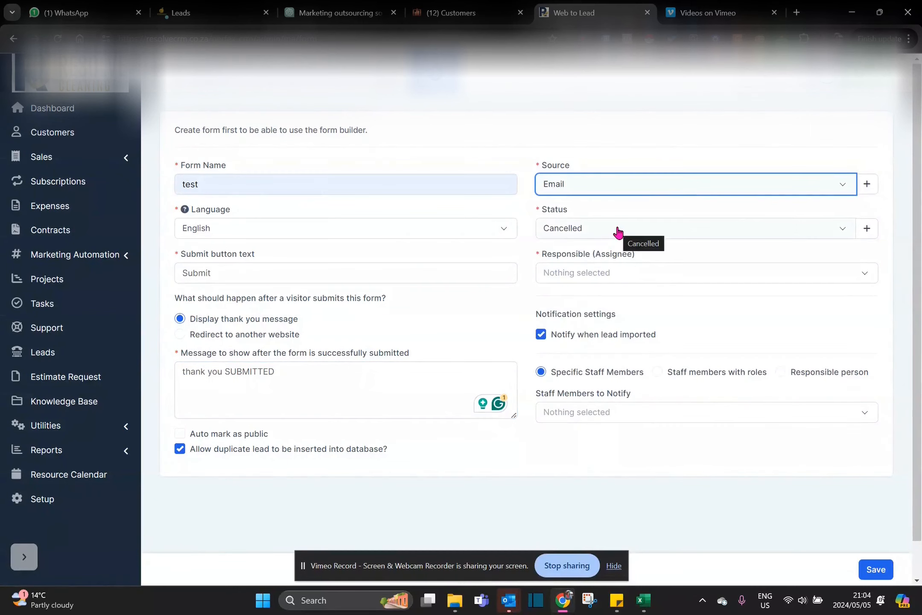
{"action": "left_click", "coordinate": [629, 197]}
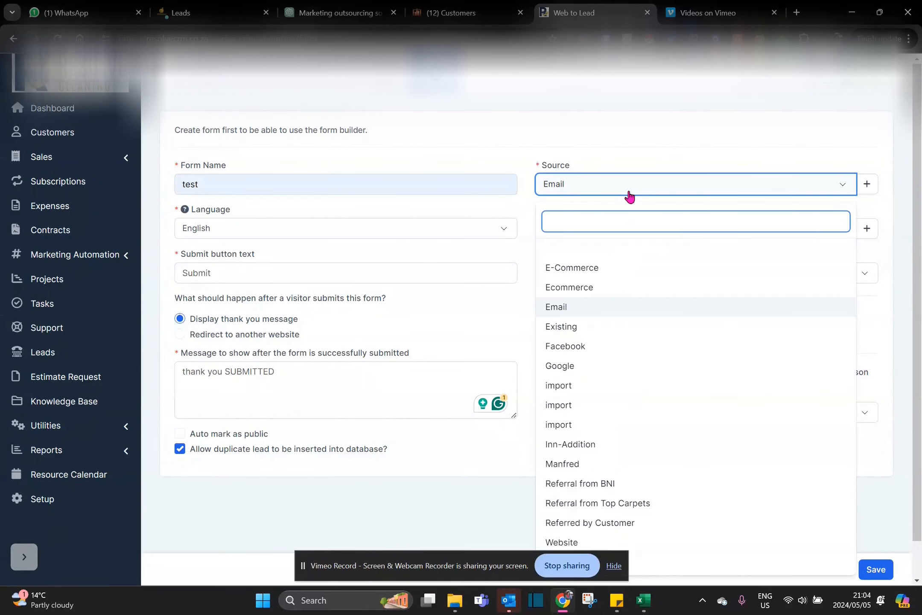
{"action": "left_click", "coordinate": [500, 337]}
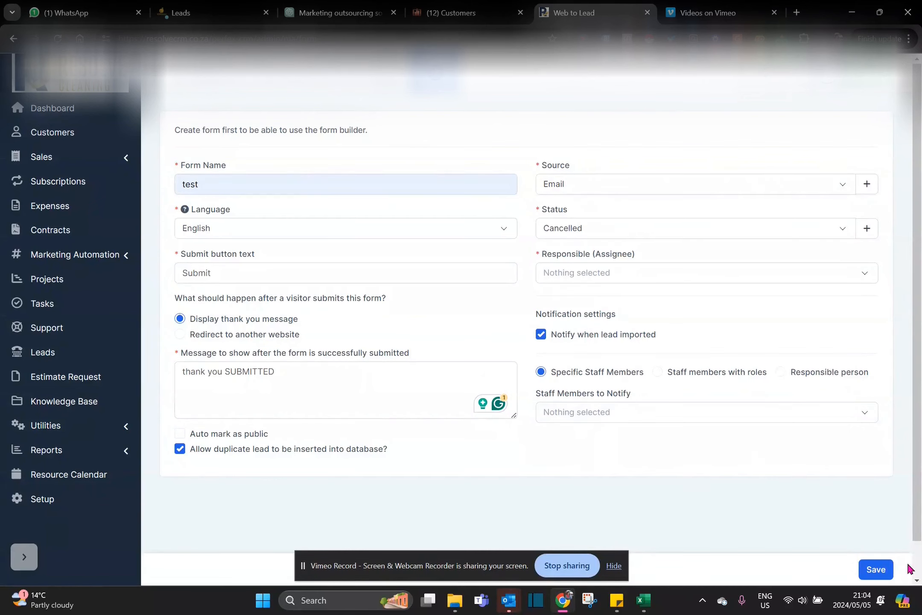
{"action": "left_click", "coordinate": [871, 568]}
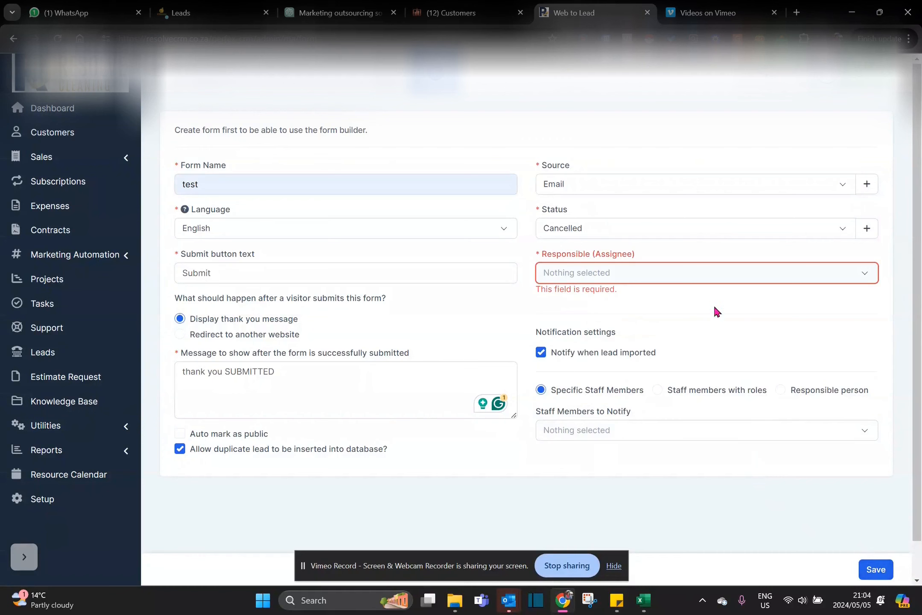
- Choose the responsible staff member with notifications for specific staff members, and save the form
{"action": "left_click", "coordinate": [716, 279]}
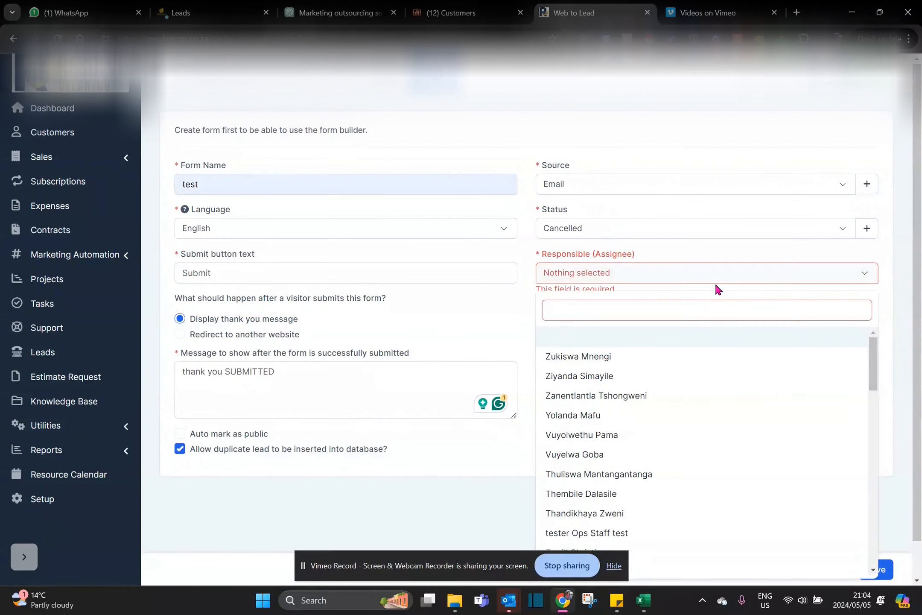
{"action": "left_click", "coordinate": [715, 285]}
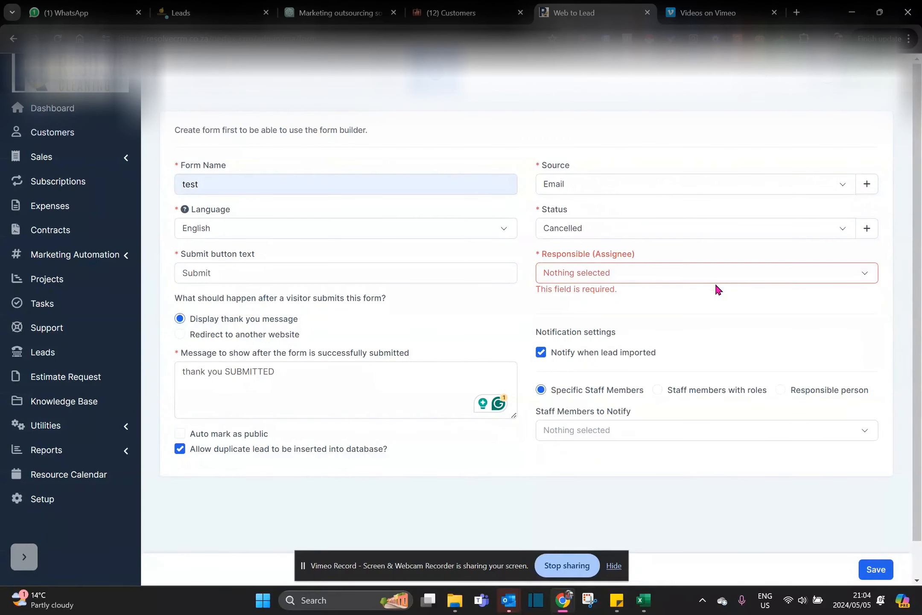
{"action": "left_click", "coordinate": [681, 390]}
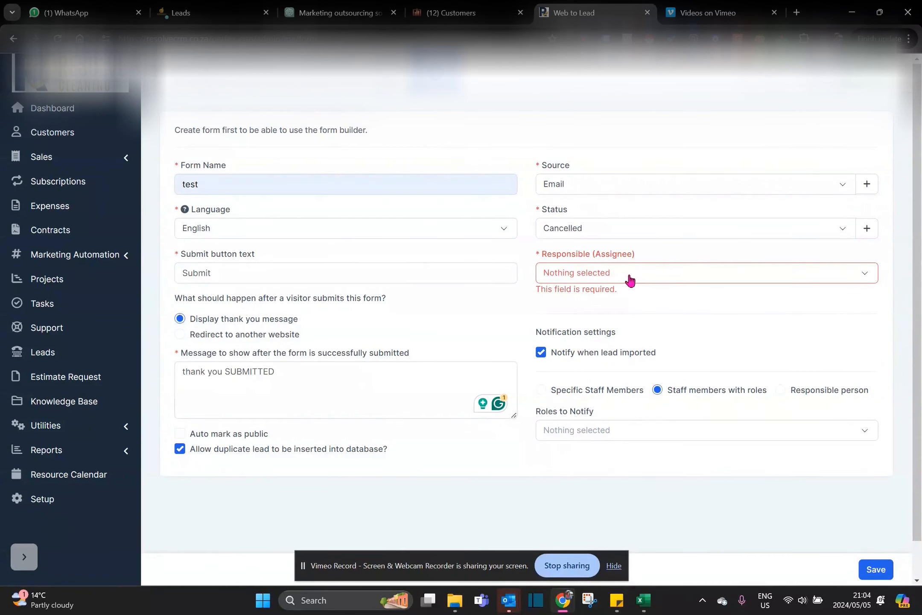
{"action": "left_click", "coordinate": [540, 391]}
{"action": "left_click", "coordinate": [614, 273]}
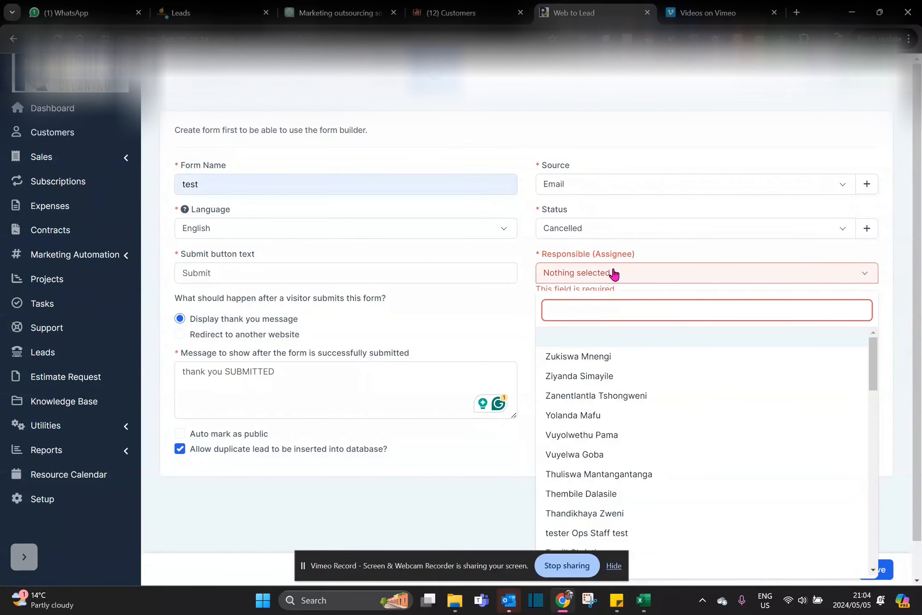
{"action": "type", "text": "terr"}
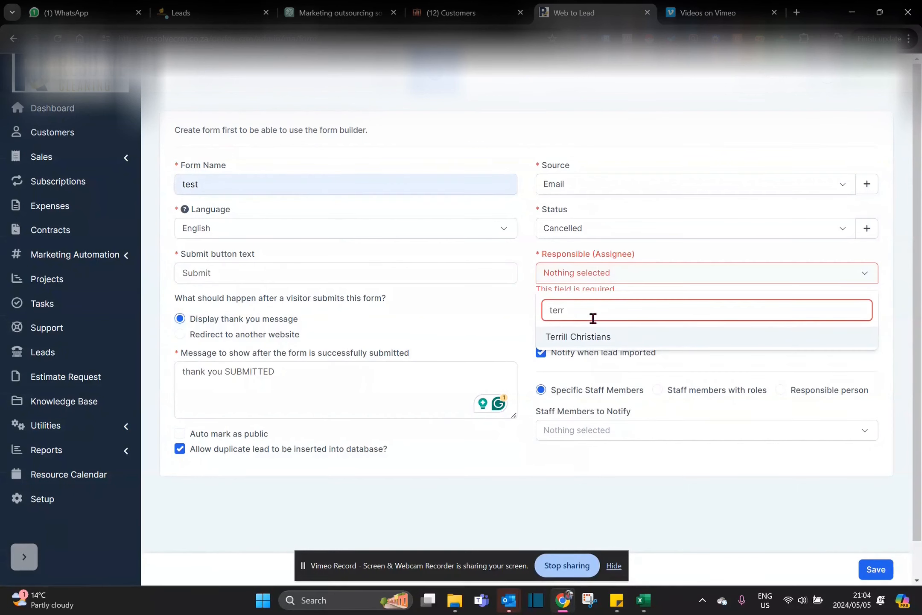
{"action": "left_click", "coordinate": [591, 339]}
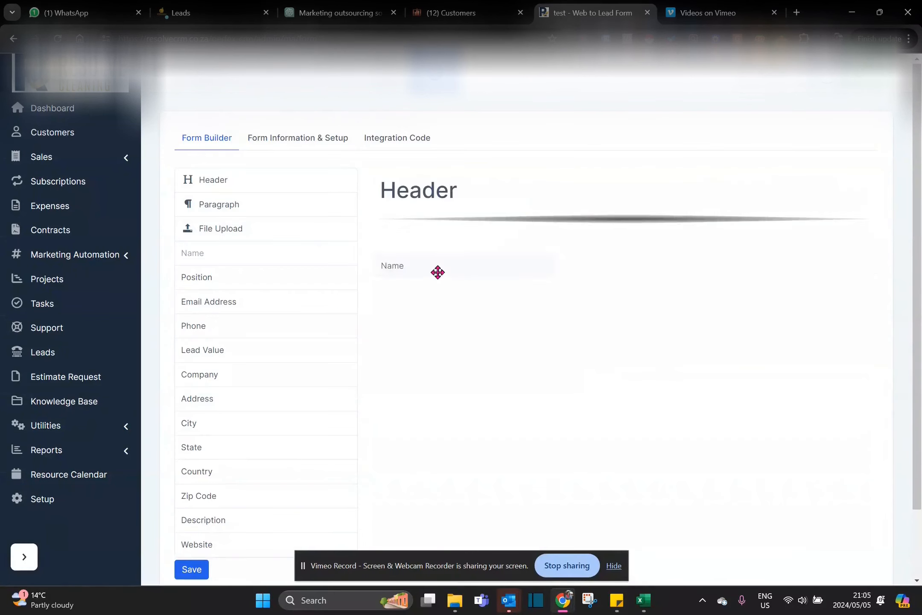
- Add the Name, Email Address and Phone fields to the web-to-lead form, in that order below the header
{"action": "left_click_drag", "start_coordinate": [436, 272], "coordinate": [437, 270]}
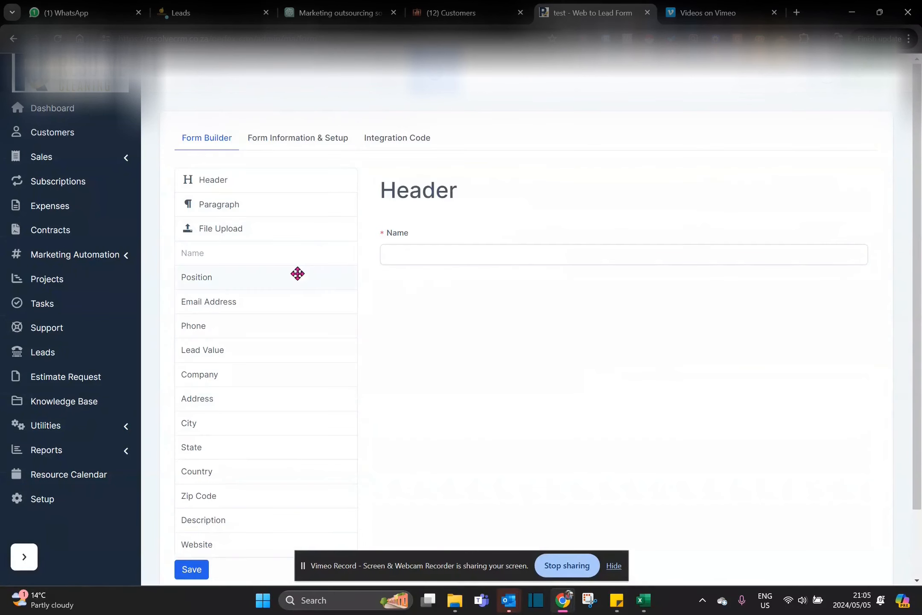
{"action": "left_click_drag", "start_coordinate": [278, 304], "coordinate": [410, 307]}
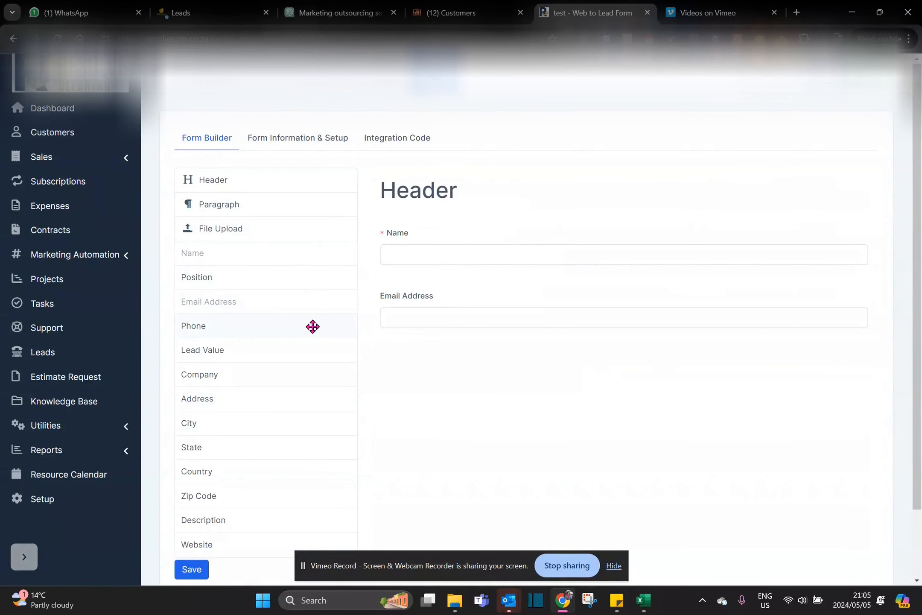
{"action": "left_click_drag", "start_coordinate": [306, 325], "coordinate": [490, 367]}
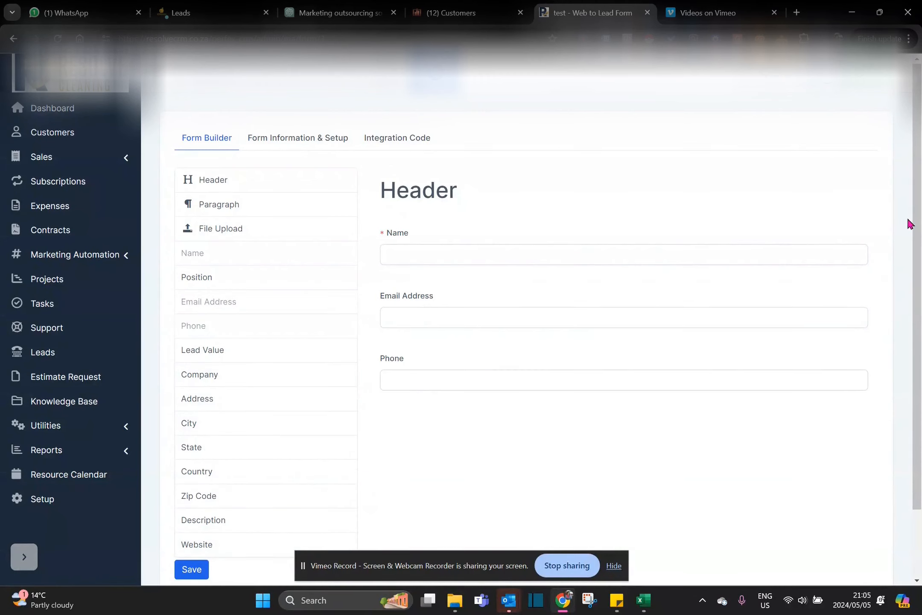
- Relabel the form's header as "Subscribe for SPECIALS", correcting the spelling of both misspelled words, and save the form
{"action": "scroll", "coordinate": [908, 255], "scroll_direction": "down", "scroll_amount": 1}
{"action": "scroll", "coordinate": [909, 276], "scroll_direction": "down", "scroll_amount": 1}
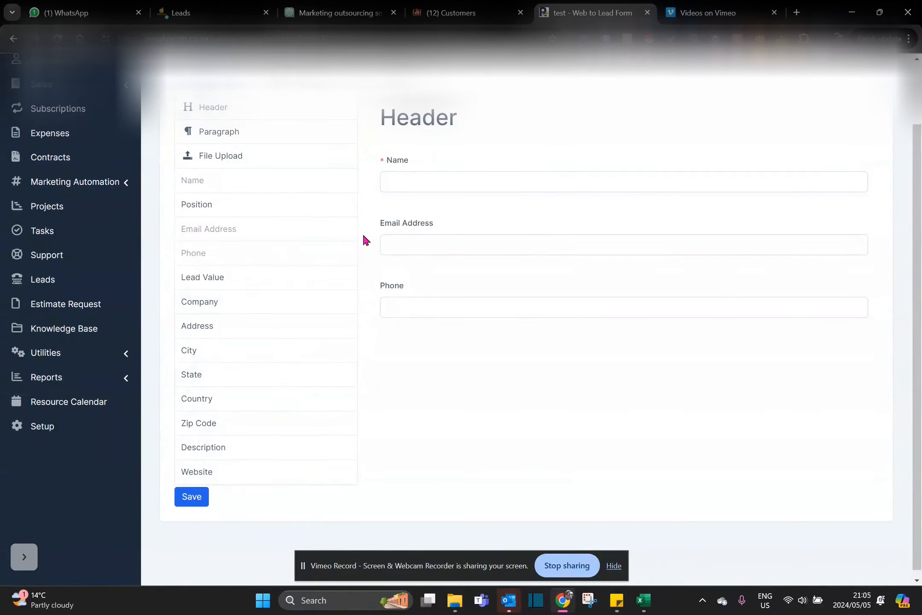
{"action": "mouse_move", "coordinate": [408, 106]}
{"action": "left_click", "coordinate": [848, 115]}
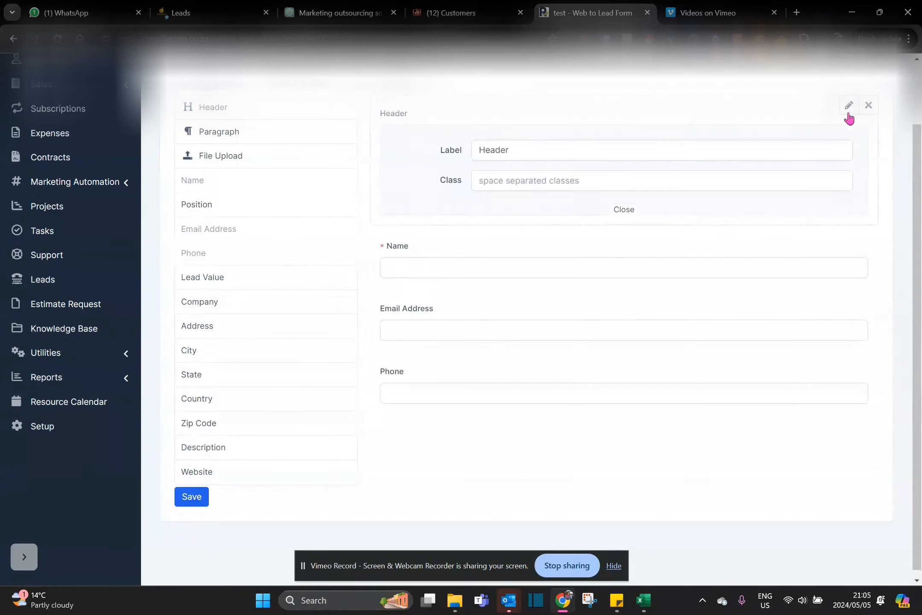
{"action": "double_click", "coordinate": [508, 144]}
{"action": "type", "text": "S"}
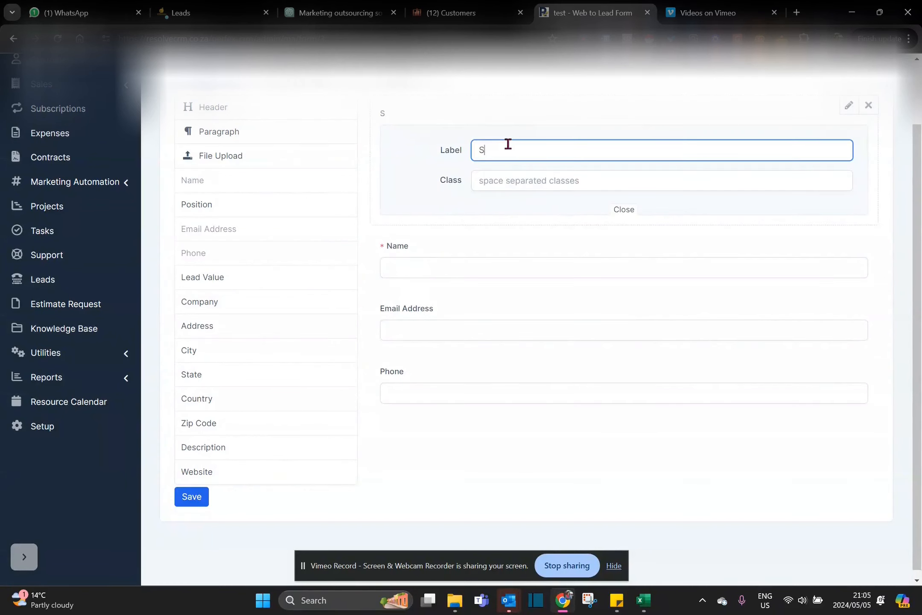
{"action": "type", "text": "ubscibe for SPEC"}
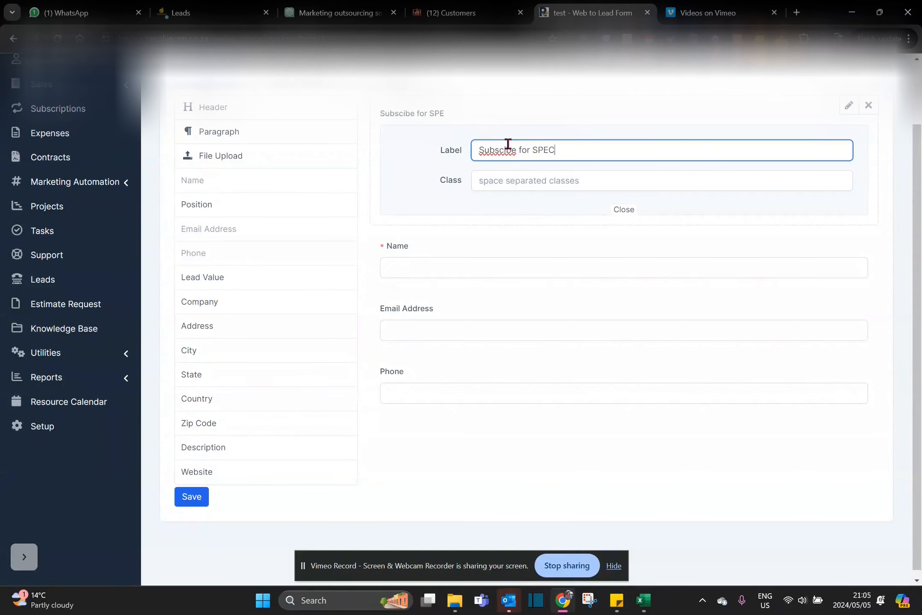
{"action": "type", "text": "AILS"}
{"action": "right_click", "coordinate": [505, 147]}
{"action": "left_click", "coordinate": [521, 158]}
{"action": "left_click", "coordinate": [560, 150]}
{"action": "key", "text": "BackSpace"}
{"action": "key", "text": "Right"}
{"action": "type", "text": "A"}
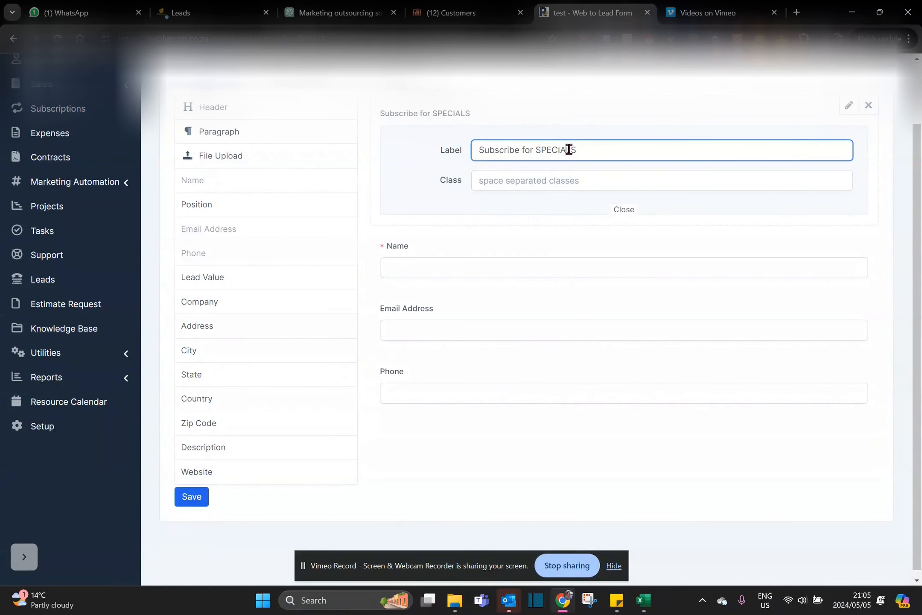
{"action": "left_click", "coordinate": [692, 466]}
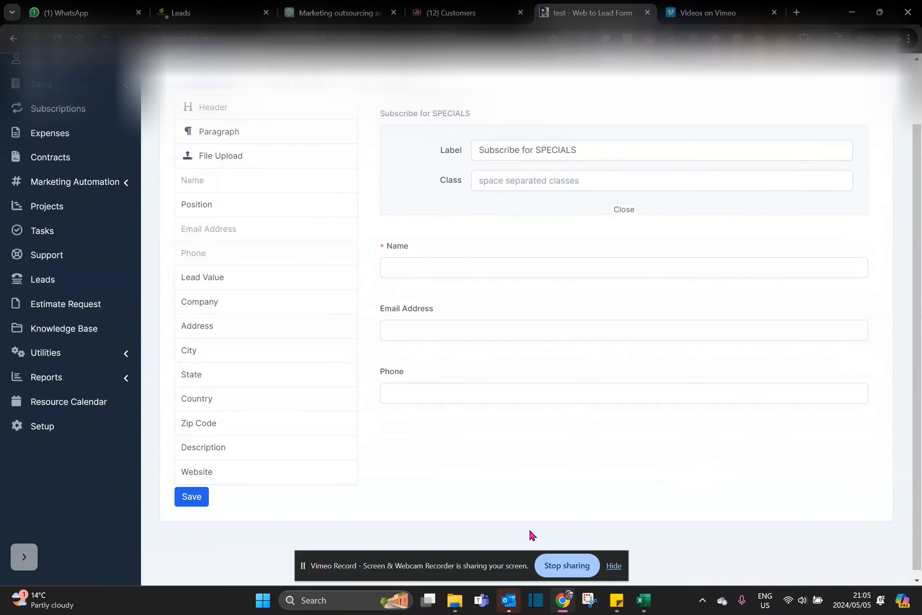
{"action": "left_click", "coordinate": [192, 497]}
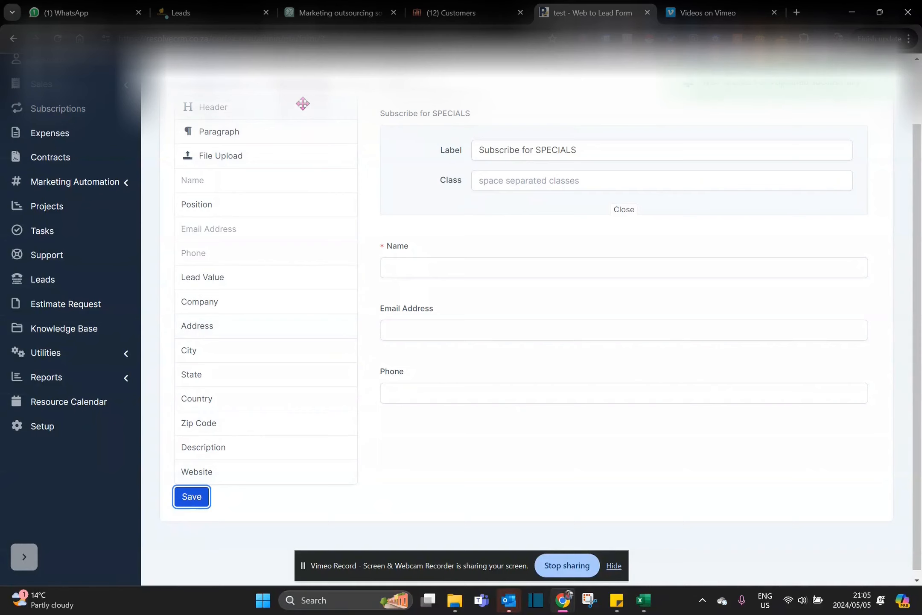
- Review the form's setup information and integration code, preview the form through its second direct share link, and return to the form builder
{"action": "left_click", "coordinate": [273, 69]}
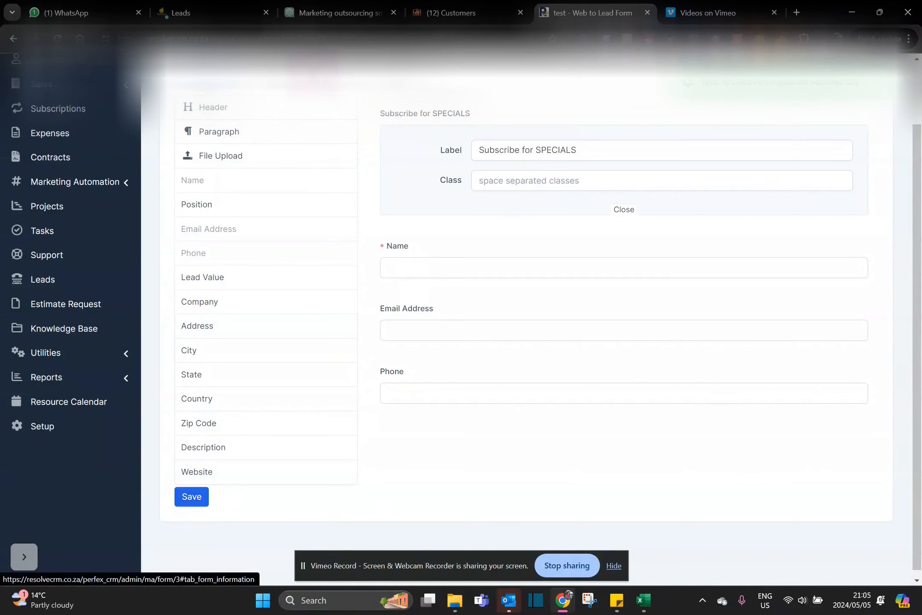
{"action": "left_click", "coordinate": [313, 70]}
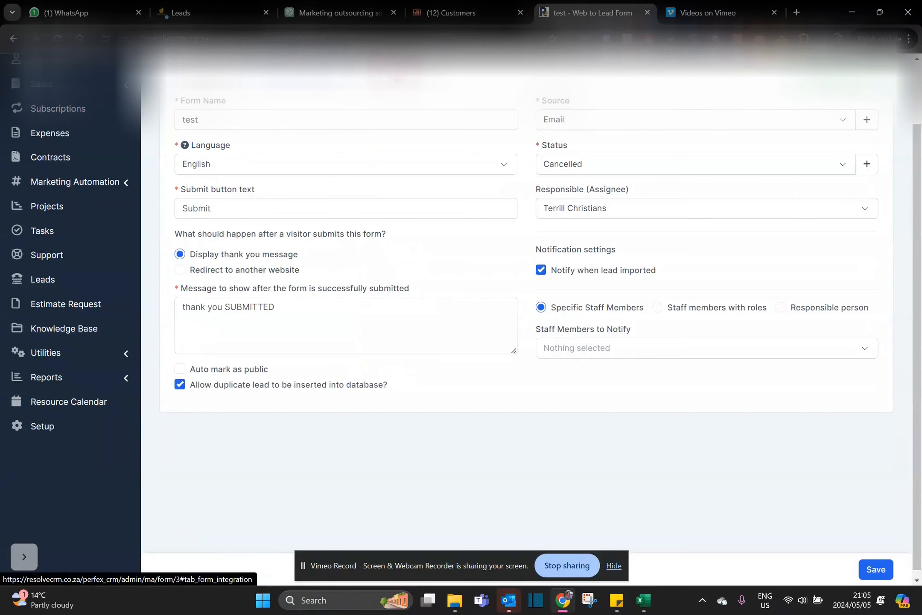
{"action": "left_click", "coordinate": [393, 70]}
{"action": "left_click", "coordinate": [368, 128]}
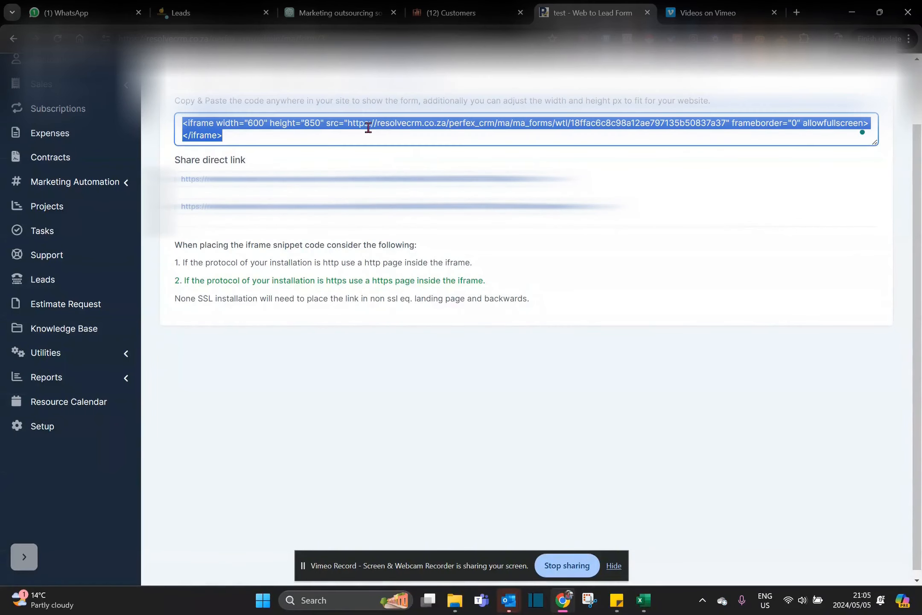
{"action": "left_click", "coordinate": [354, 209]}
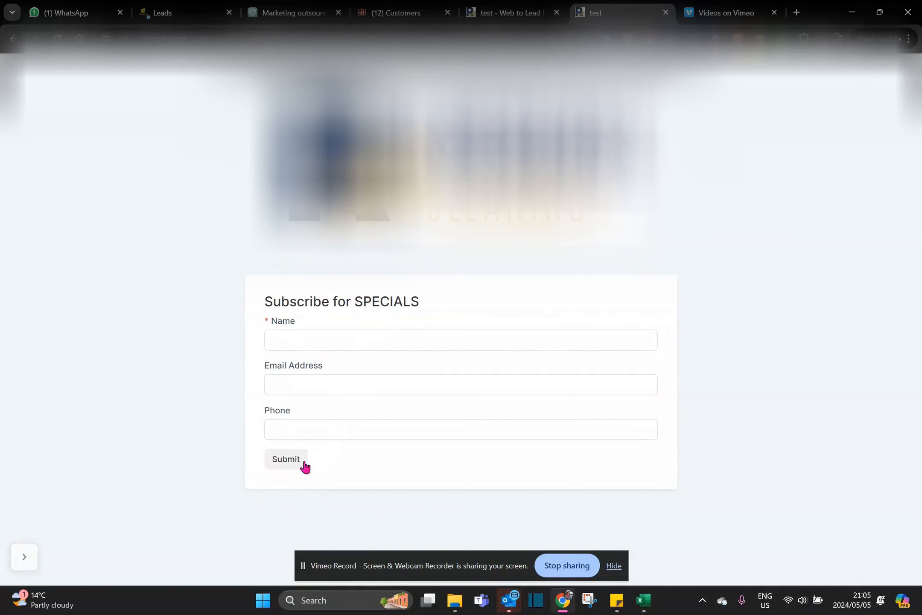
{"action": "key", "text": "ctrl+shift+Tab"}
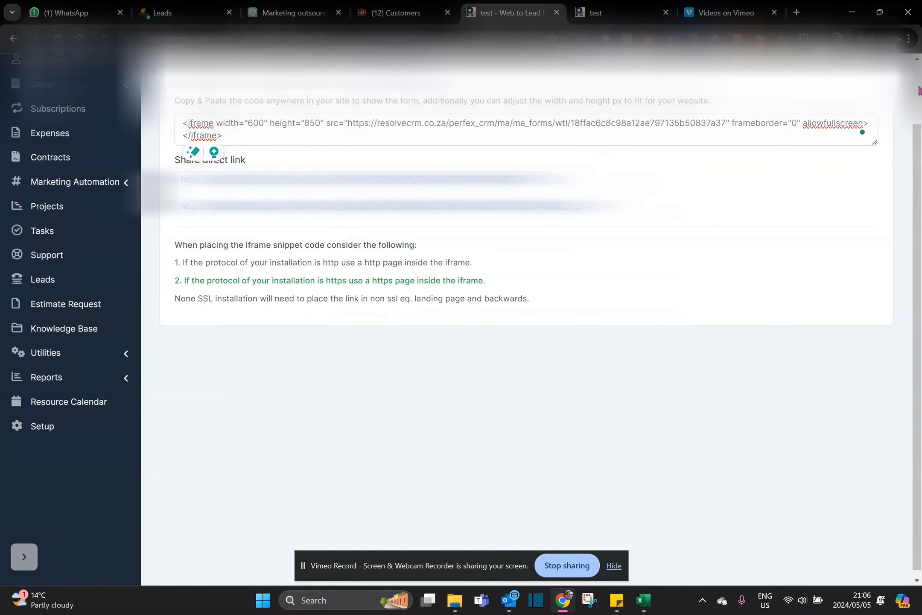
{"action": "scroll", "coordinate": [920, 90], "scroll_direction": "up", "scroll_amount": 2}
{"action": "left_click", "coordinate": [262, 143]}
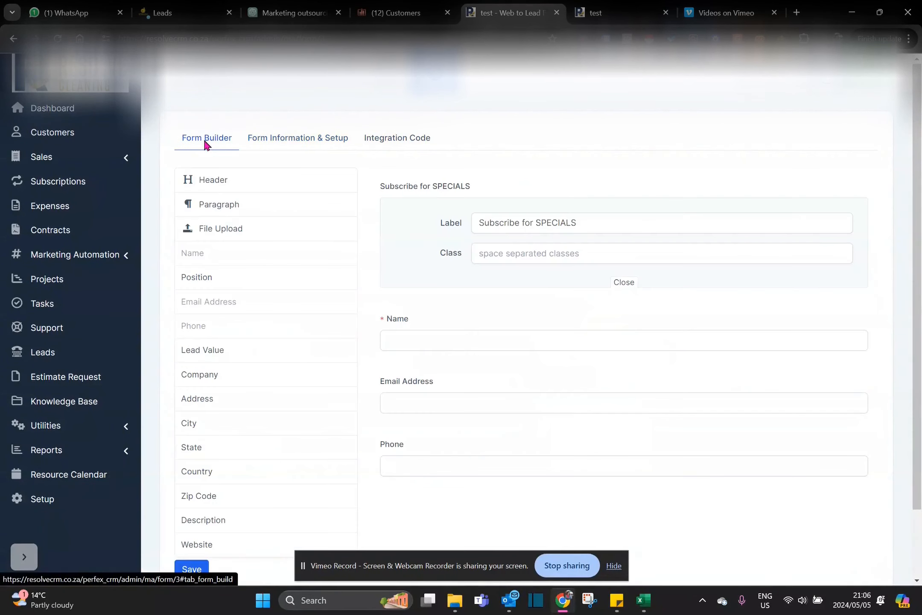
- Create and save a Marketing Automation campaign named "test" in category "test 1", with Published set to No
{"action": "left_click", "coordinate": [66, 255]}
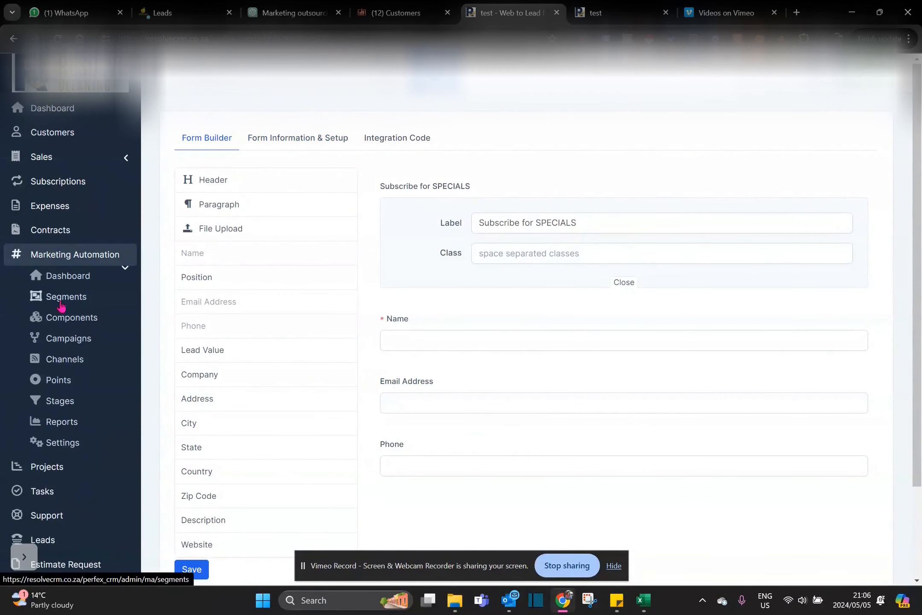
{"action": "left_click", "coordinate": [62, 339]}
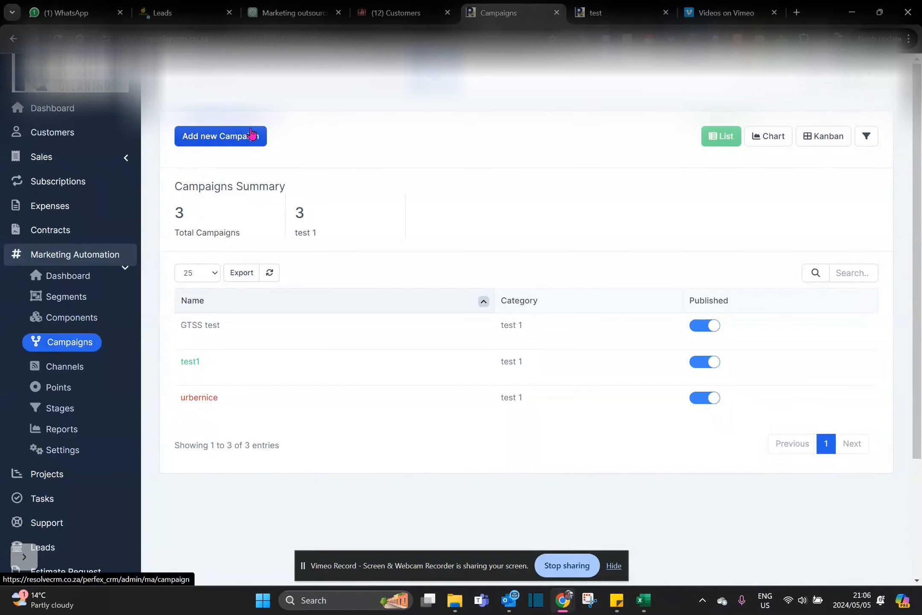
{"action": "left_click", "coordinate": [219, 138]}
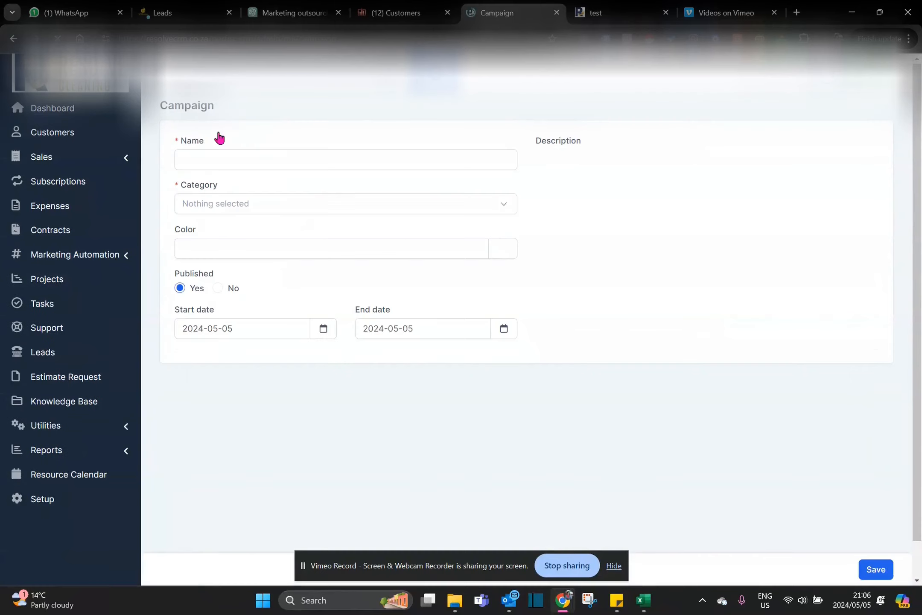
{"action": "left_click", "coordinate": [218, 288]}
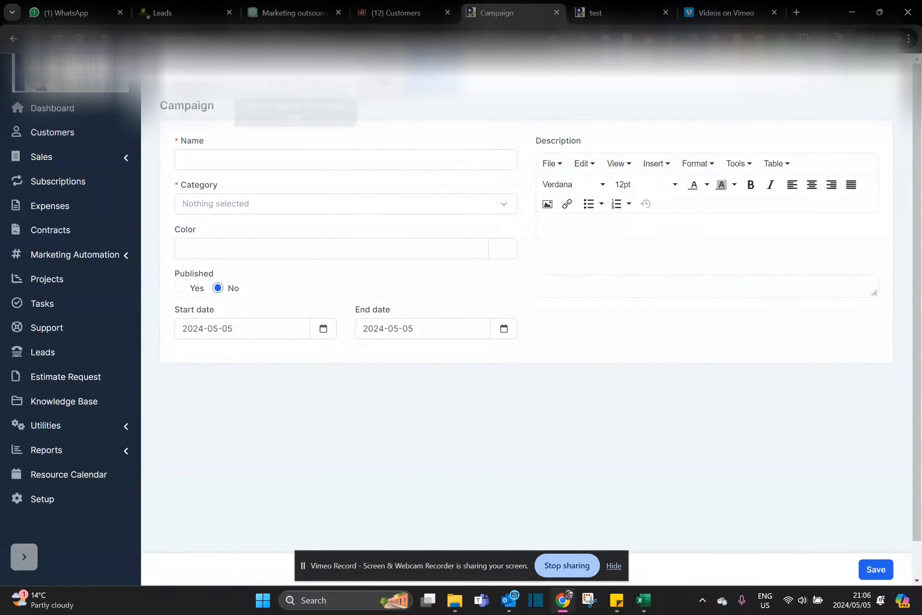
{"action": "left_click", "coordinate": [346, 153]}
{"action": "type", "text": "test"}
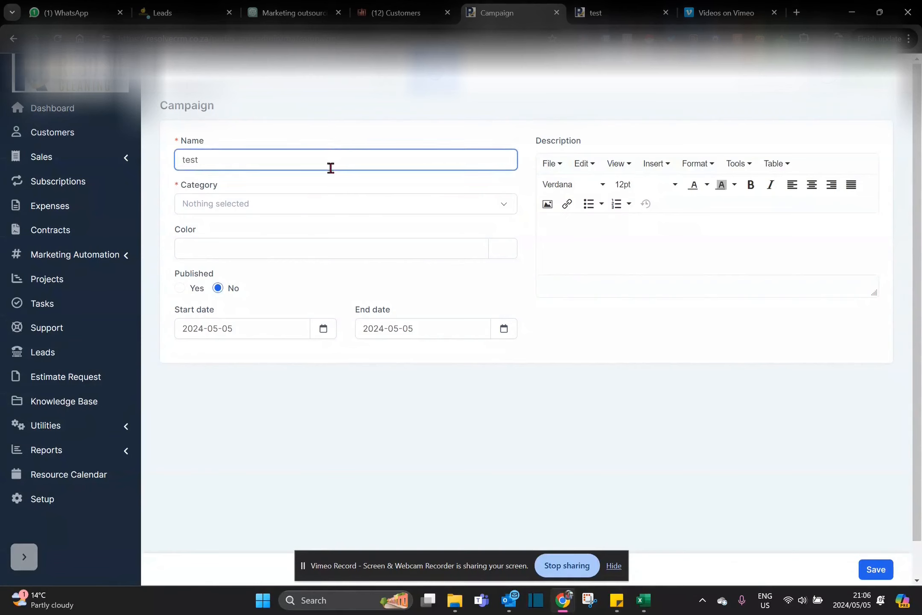
{"action": "left_click", "coordinate": [315, 207]}
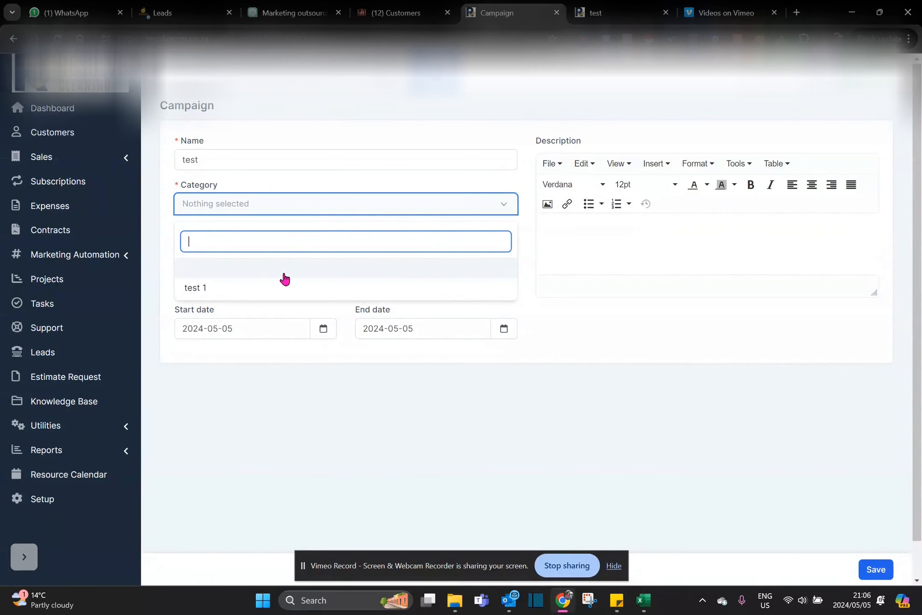
{"action": "left_click", "coordinate": [278, 289]}
{"action": "left_click", "coordinate": [874, 569]}
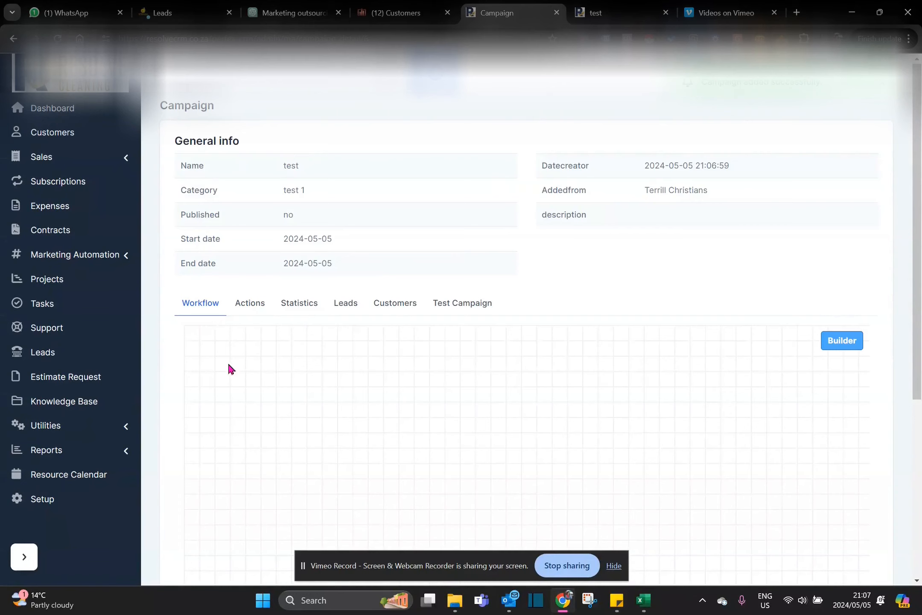
- Open the campaign's workflow builder, place a Flow start node on the canvas, and expand its settings
{"action": "left_click", "coordinate": [848, 349]}
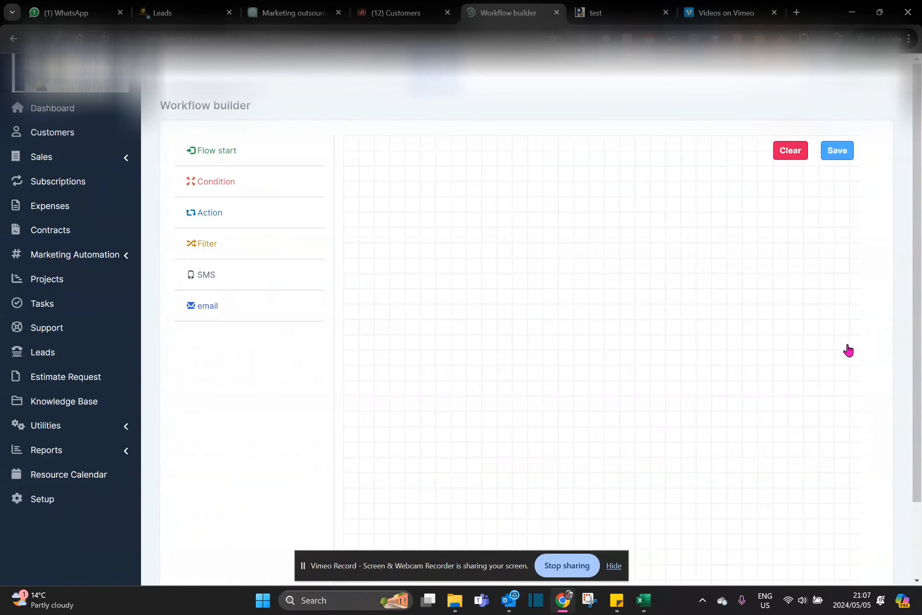
{"action": "left_click_drag", "start_coordinate": [200, 154], "coordinate": [396, 157]}
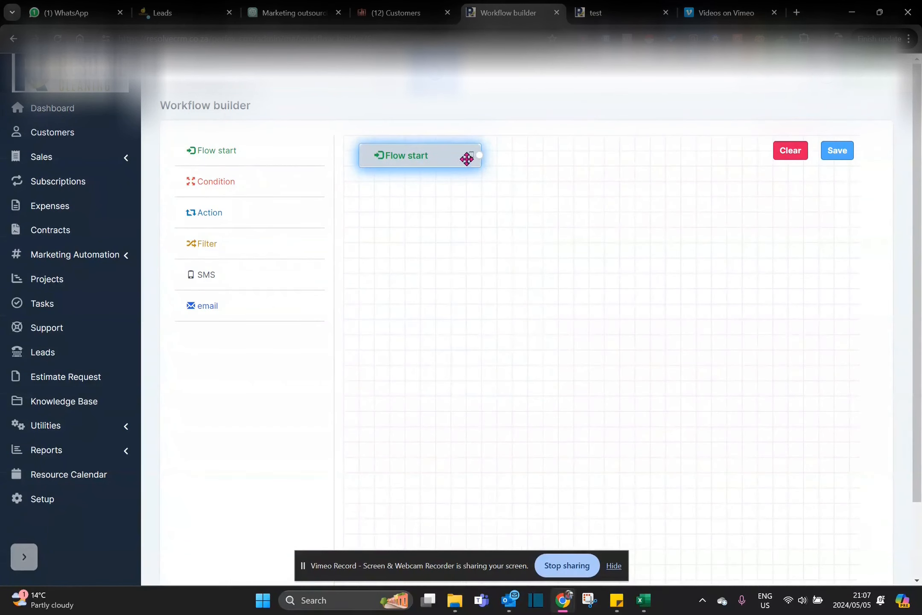
{"action": "left_click", "coordinate": [471, 155]}
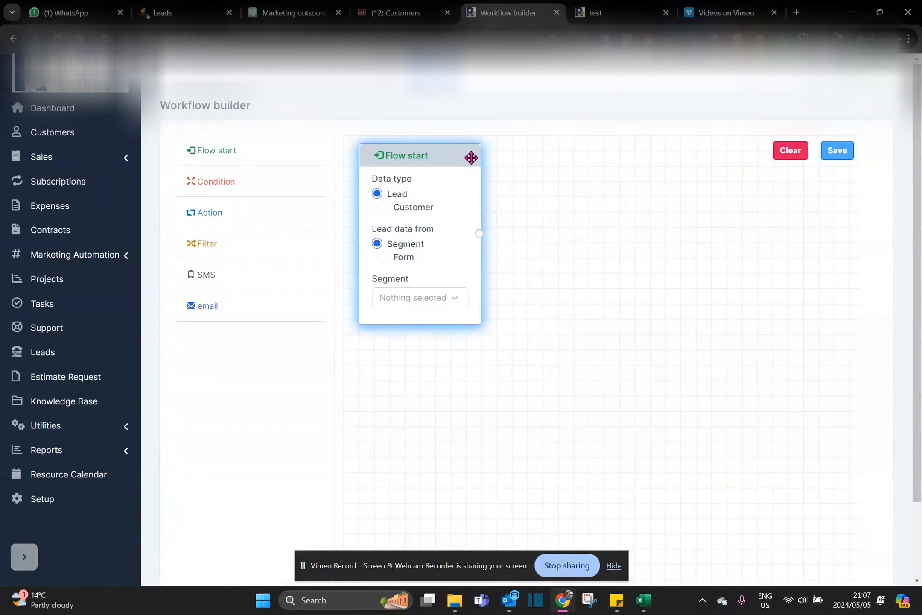
- Try the Customer data type on the Flow start node and look at its segment choices
{"action": "left_click", "coordinate": [386, 207]}
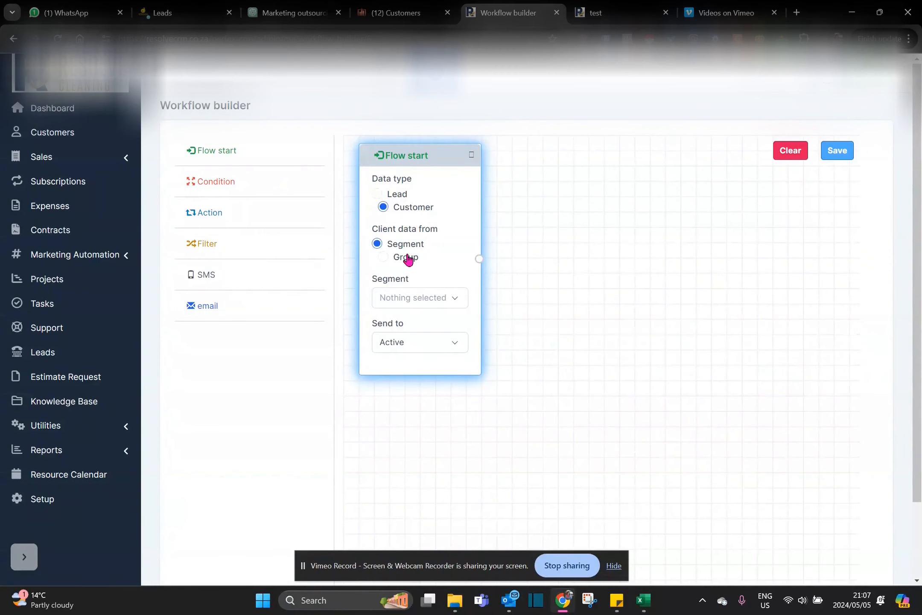
{"action": "left_click", "coordinate": [411, 296]}
{"action": "left_click", "coordinate": [410, 296]}
- Set the Flow start node's data type to Lead and choose the "test" segment as its source
{"action": "left_click", "coordinate": [378, 195]}
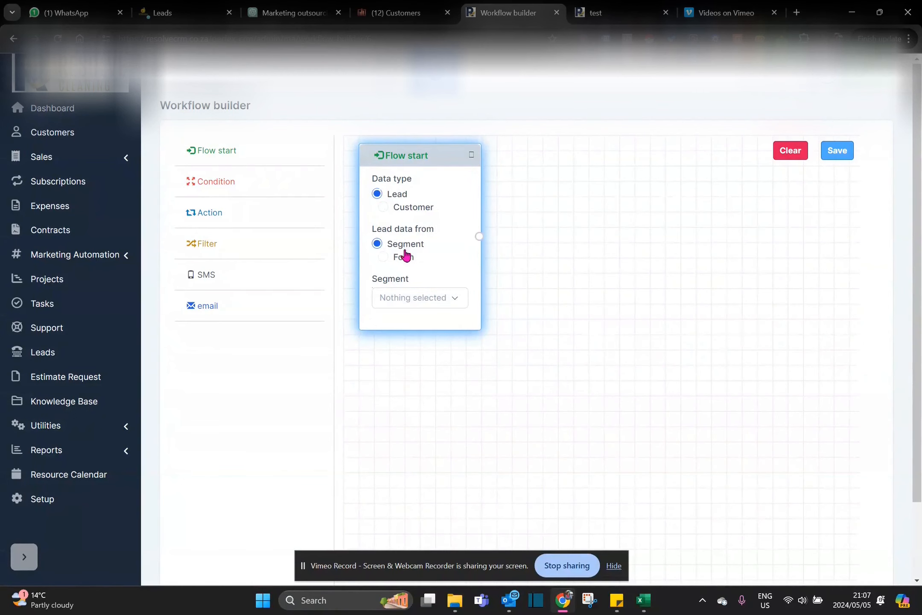
{"action": "left_click", "coordinate": [415, 299]}
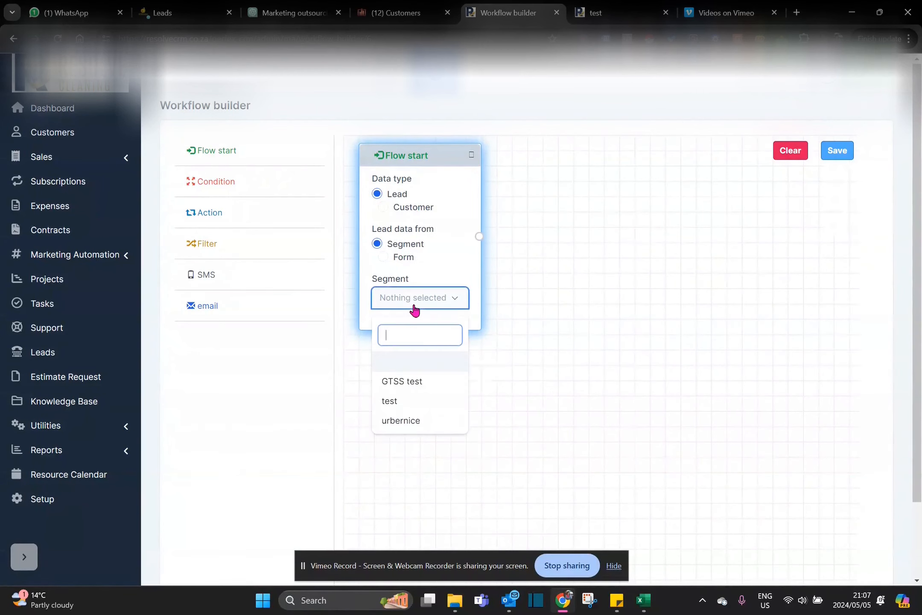
{"action": "left_click", "coordinate": [406, 399]}
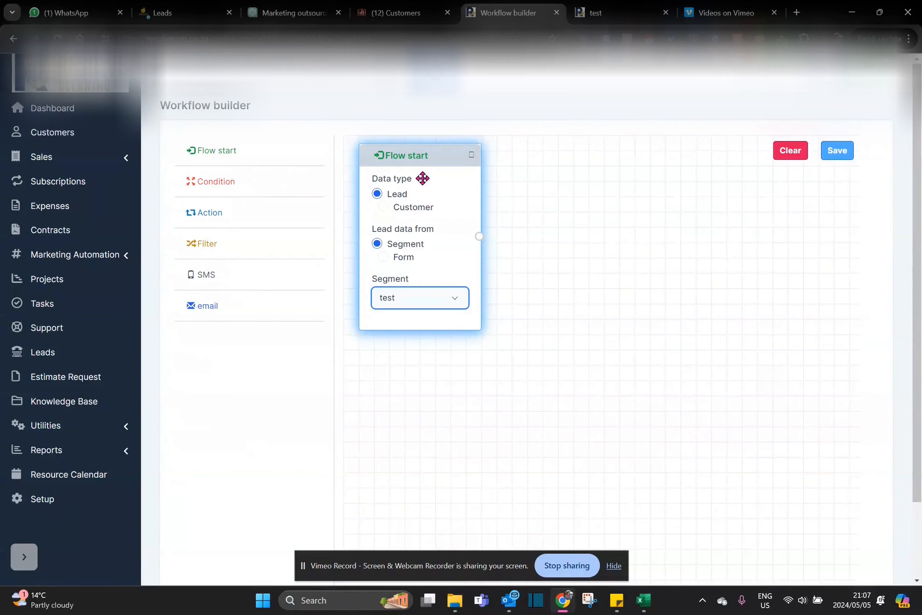
- Add an email node beside the Flow start node, expand its settings, and connect the Flow start output to it
{"action": "left_click_drag", "start_coordinate": [222, 307], "coordinate": [636, 226]}
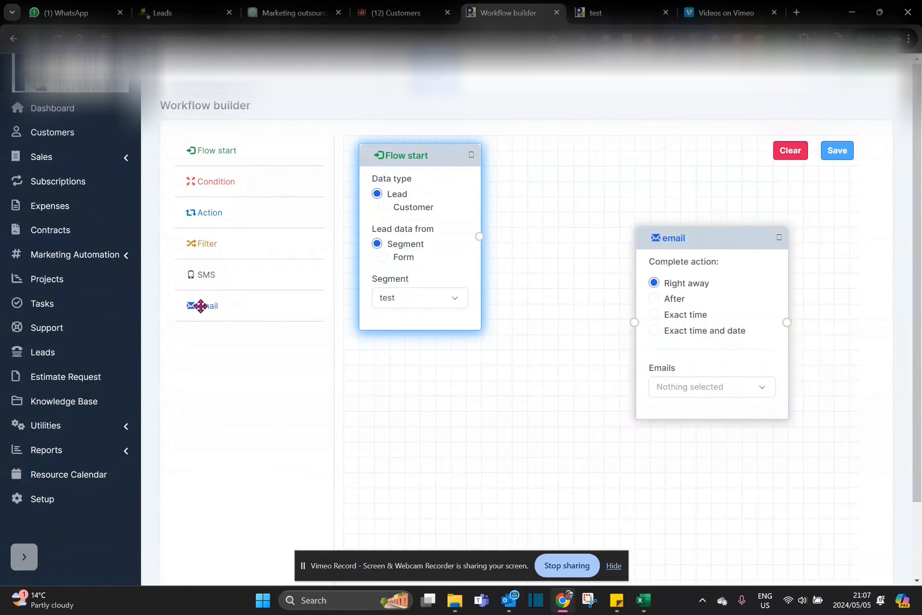
{"action": "left_click_drag", "start_coordinate": [681, 227], "coordinate": [588, 136]}
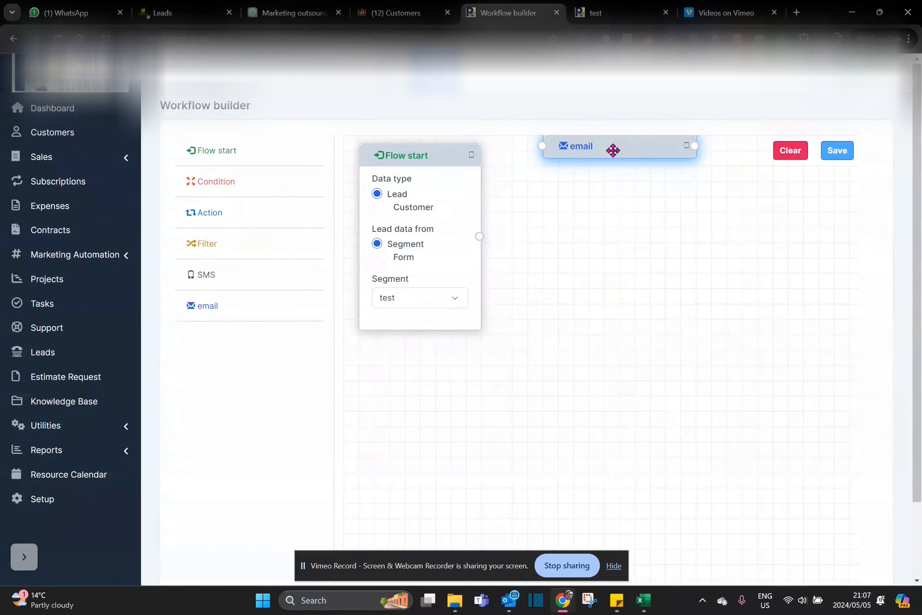
{"action": "left_click", "coordinate": [687, 146]}
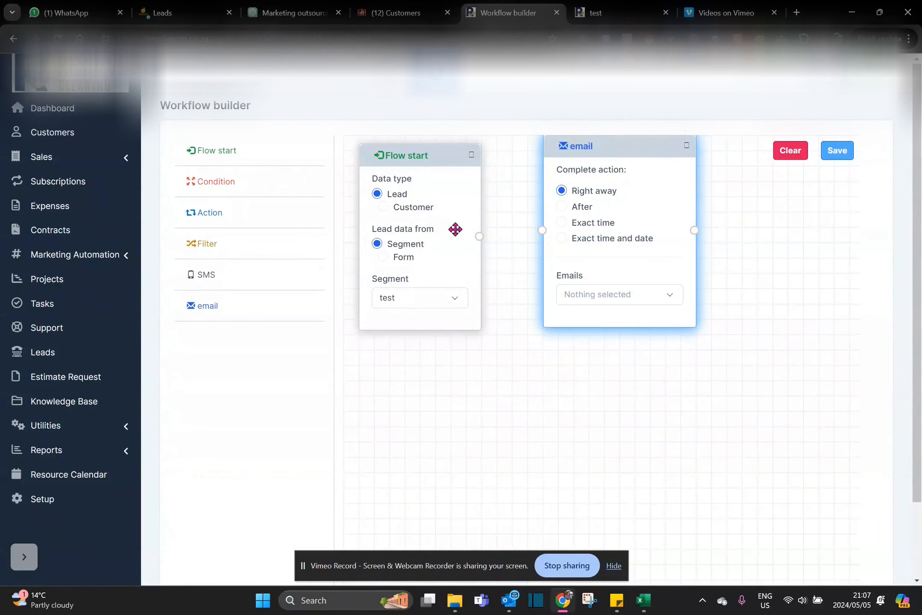
{"action": "left_click_drag", "start_coordinate": [481, 236], "coordinate": [542, 230]}
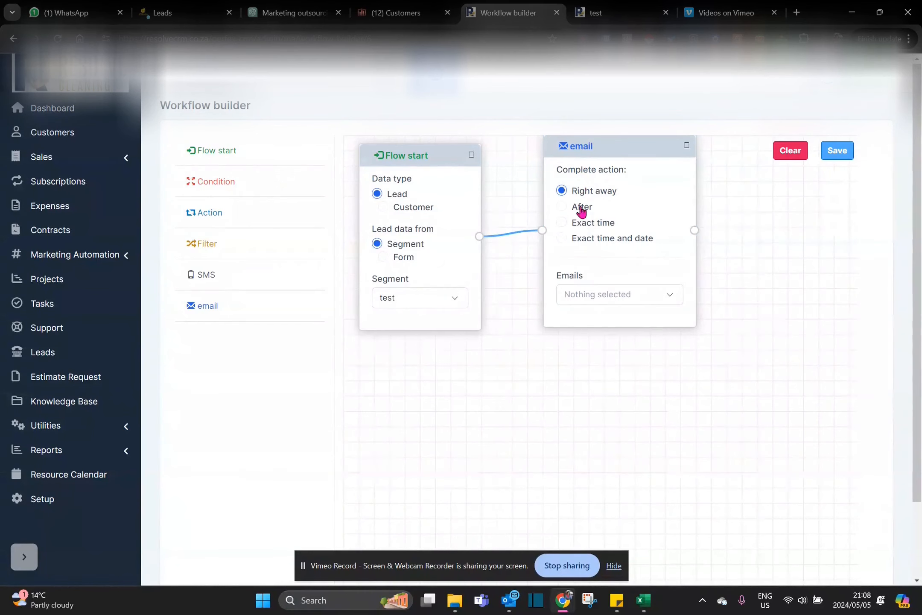
- Set the email node's action to complete After 5 Min
{"action": "left_click", "coordinate": [578, 209]}
{"action": "triple_click", "coordinate": [607, 262]}
{"action": "left_click", "coordinate": [607, 261]}
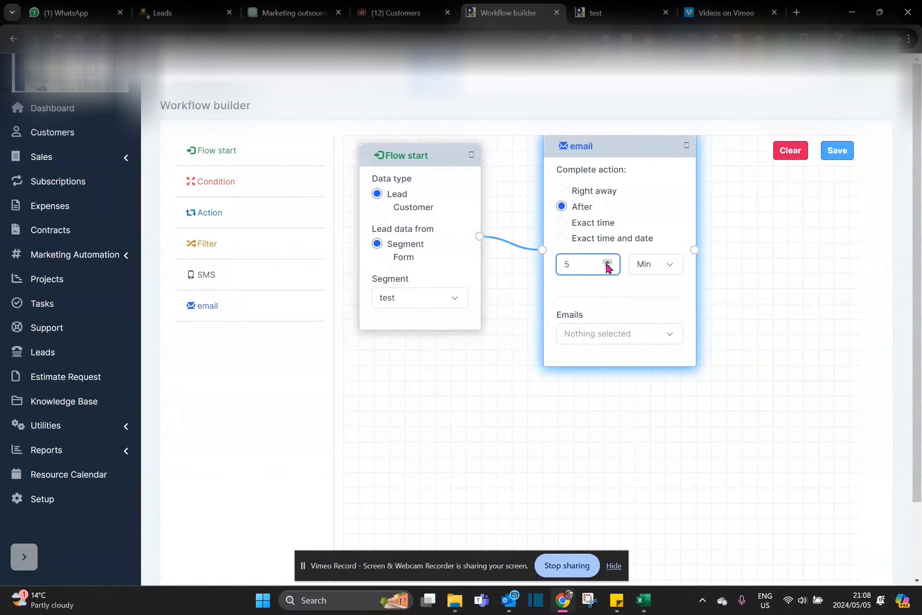
- Choose "test: email warmer 1" as the email that the email node sends
{"action": "left_click", "coordinate": [593, 341]}
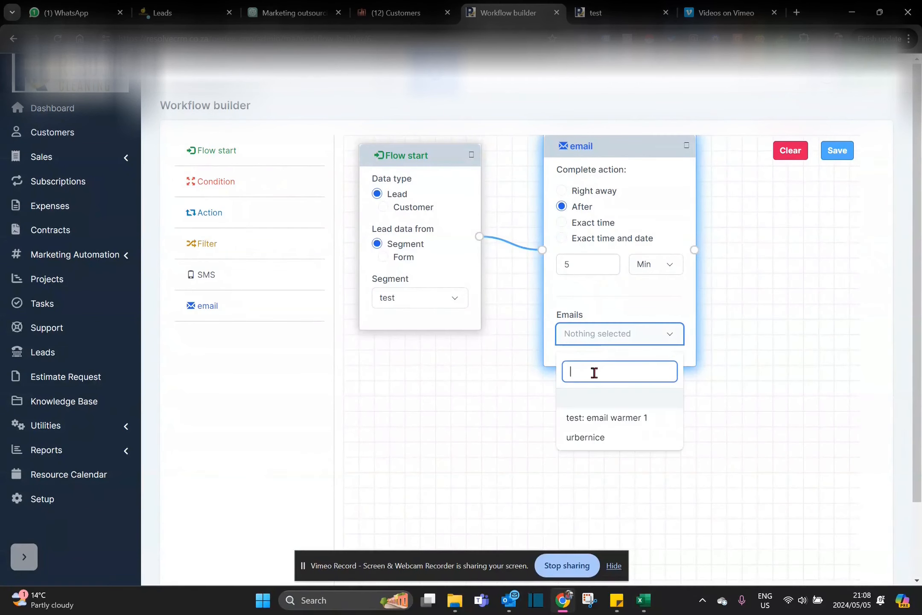
{"action": "left_click", "coordinate": [596, 422]}
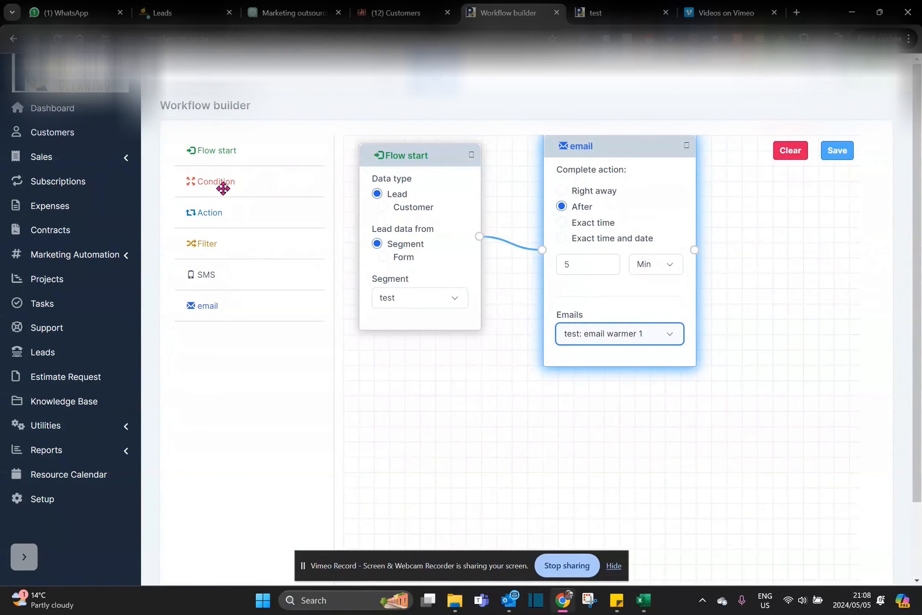
- Add an Action node beside the email node and set its action to Change lead status
{"action": "left_click_drag", "start_coordinate": [223, 188], "coordinate": [792, 255]}
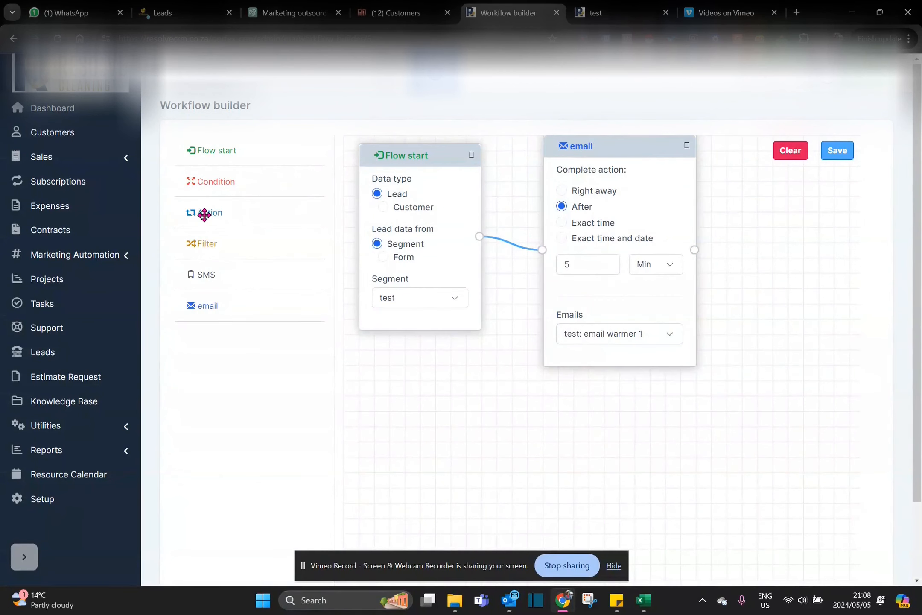
{"action": "left_click_drag", "start_coordinate": [205, 215], "coordinate": [750, 206]}
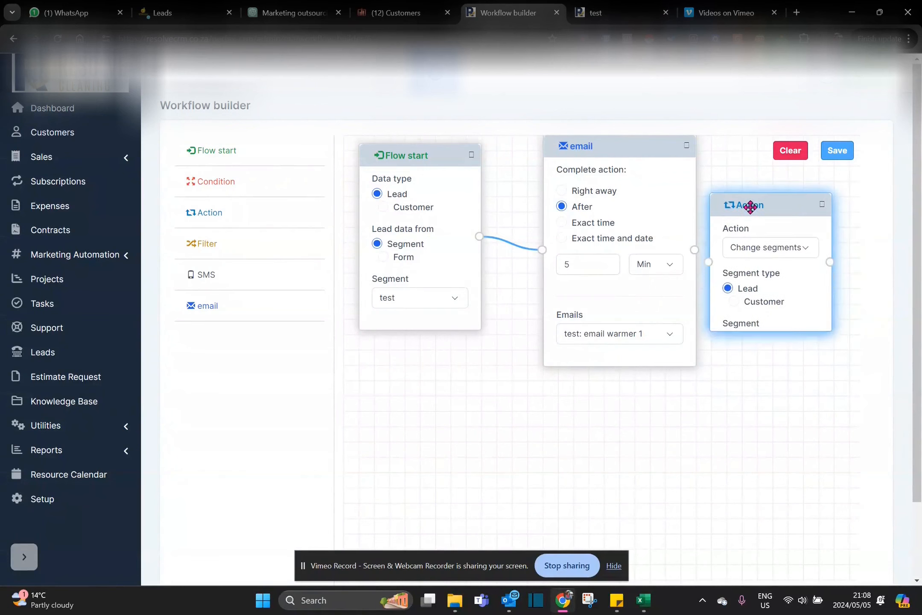
{"action": "mouse_move", "coordinate": [806, 203]}
{"action": "left_click", "coordinate": [807, 252]}
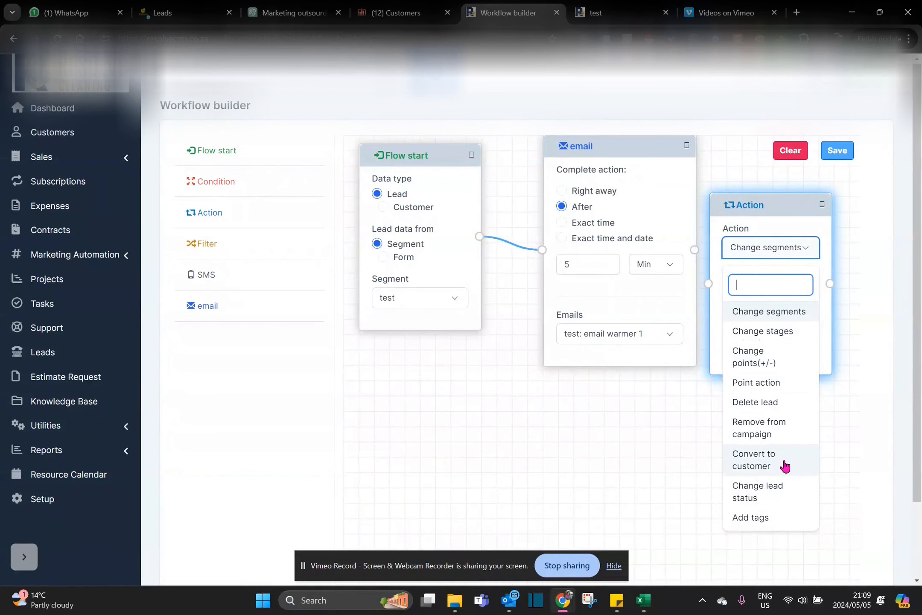
{"action": "left_click", "coordinate": [789, 331]}
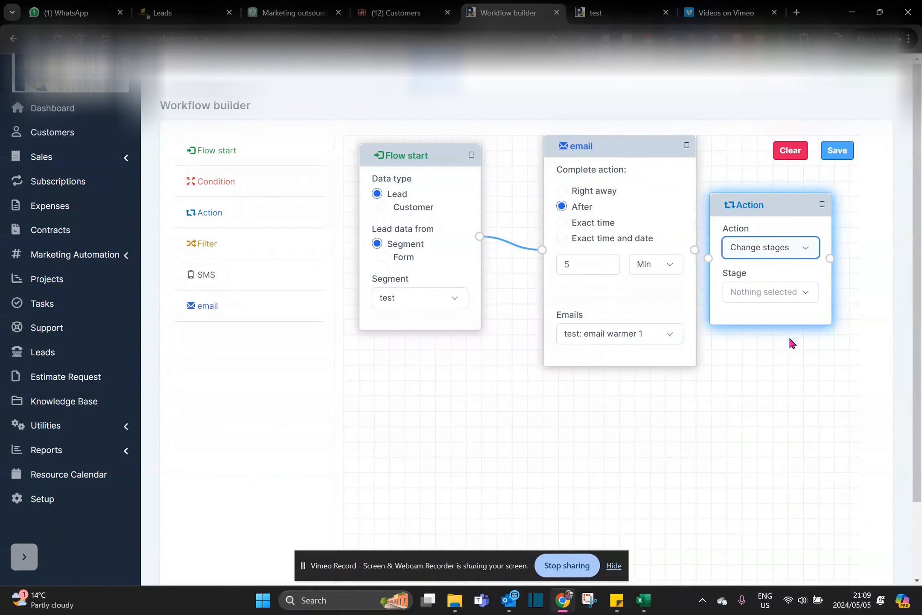
{"action": "left_click", "coordinate": [801, 255]}
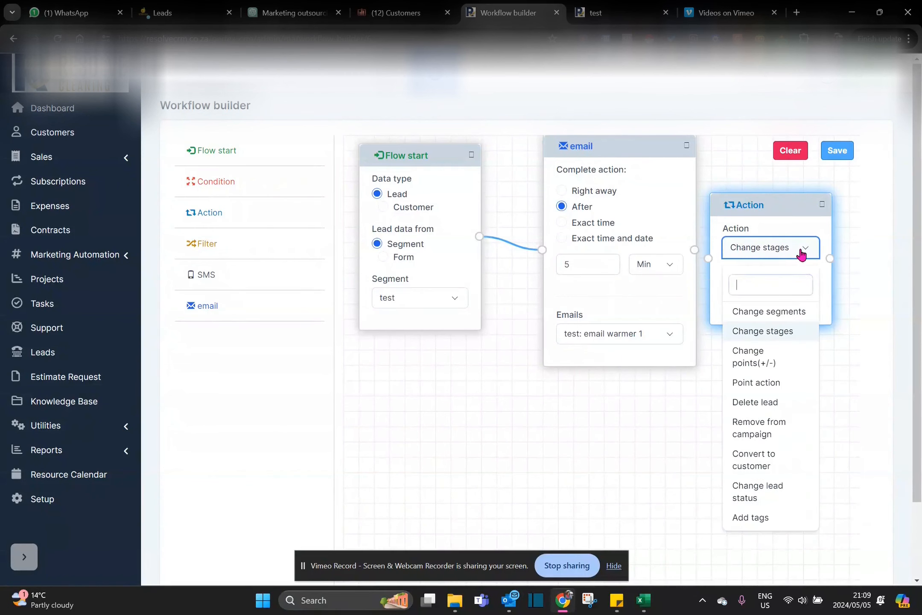
{"action": "left_click", "coordinate": [771, 493]}
- Set the Action node's lead status to Contracted and connect the email node's output to it
{"action": "left_click", "coordinate": [796, 293]}
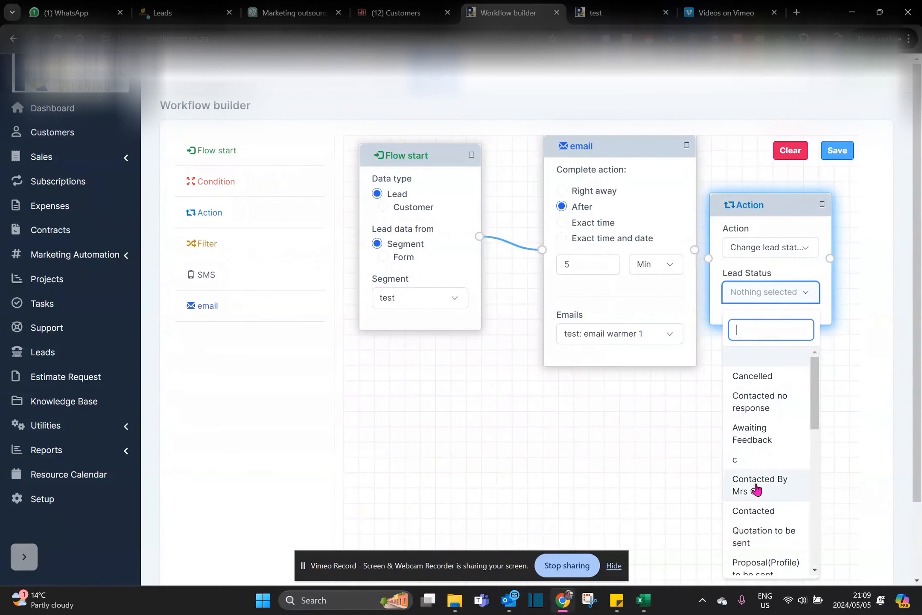
{"action": "left_click", "coordinate": [787, 405]}
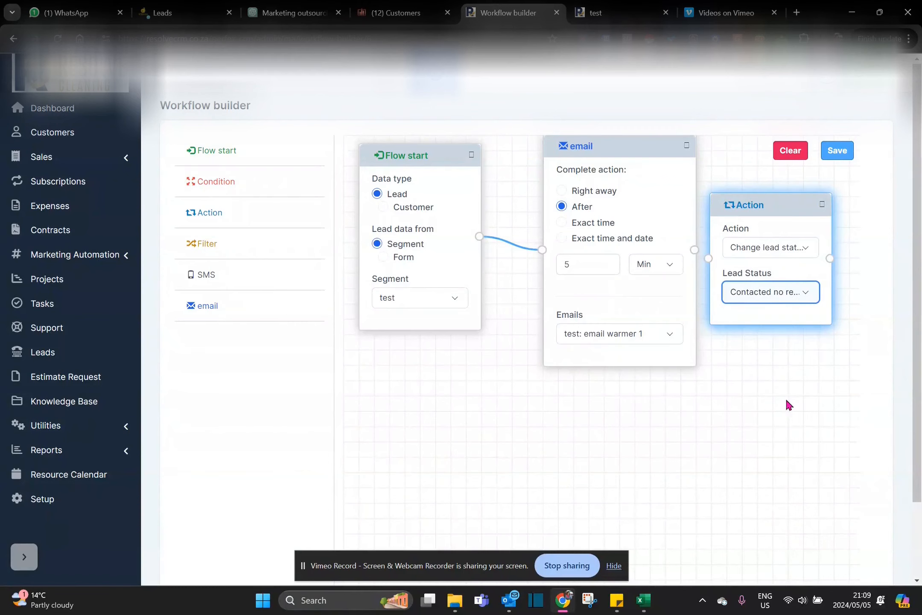
{"action": "left_click", "coordinate": [809, 294]}
{"action": "left_click_drag", "start_coordinate": [817, 377], "coordinate": [799, 518]}
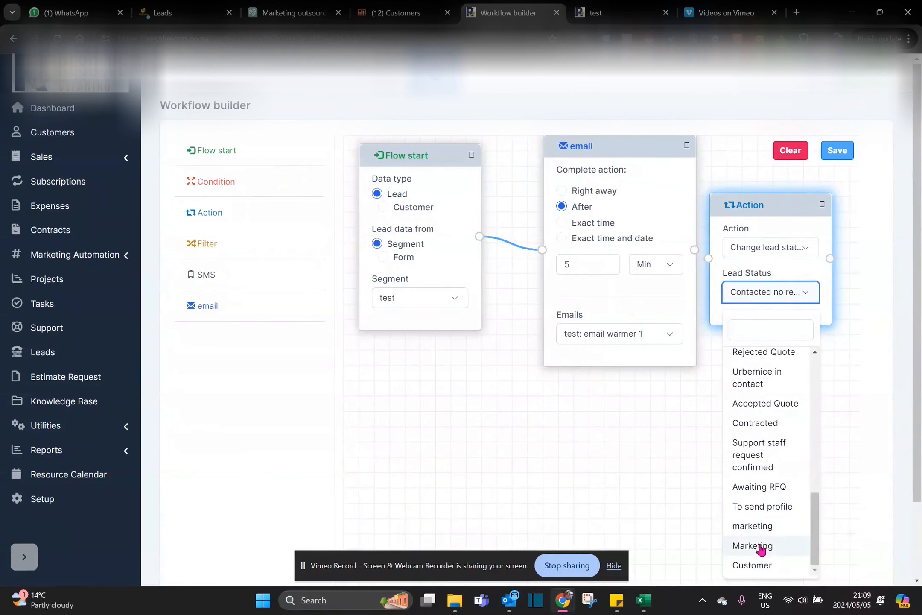
{"action": "left_click_drag", "start_coordinate": [816, 510], "coordinate": [816, 495]}
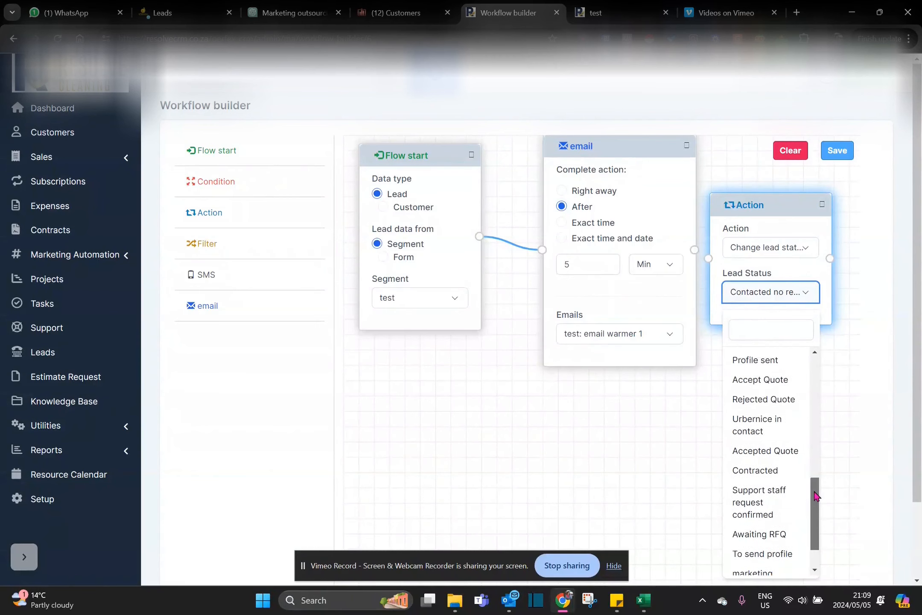
{"action": "left_click", "coordinate": [767, 467]}
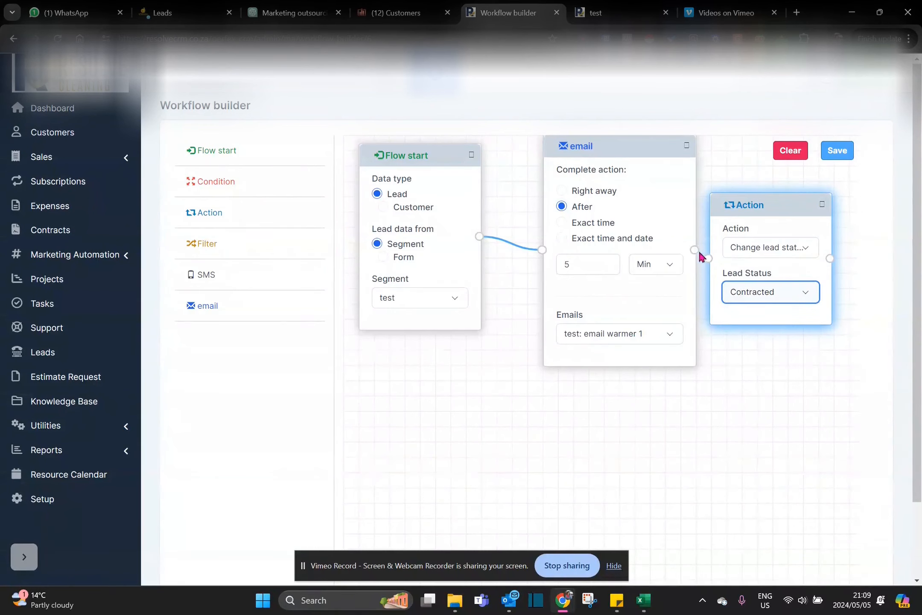
{"action": "left_click_drag", "start_coordinate": [696, 250], "coordinate": [708, 258]}
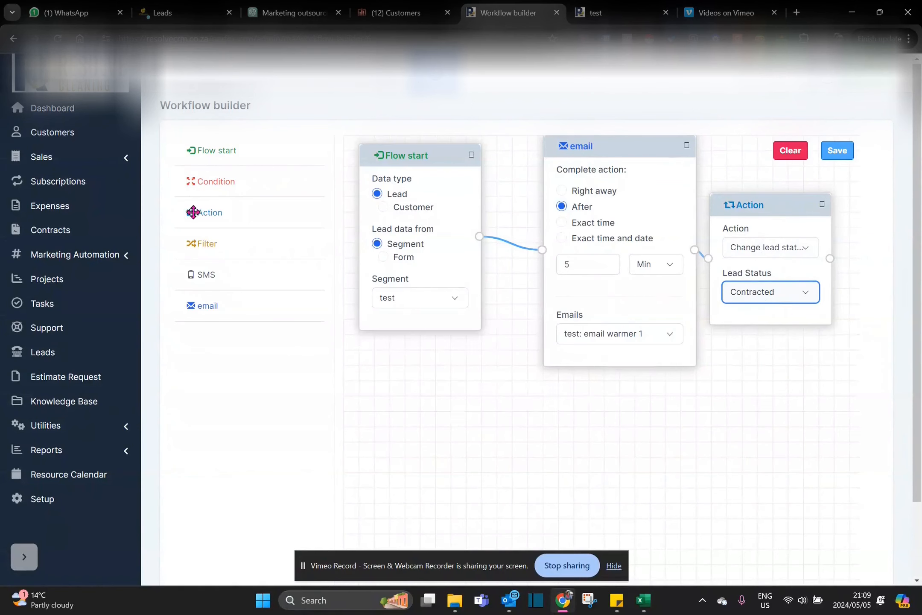
- Place the Action node below the Flow start node and connect its output to a new Condition node beneath the email node
{"action": "left_click", "coordinate": [226, 185]}
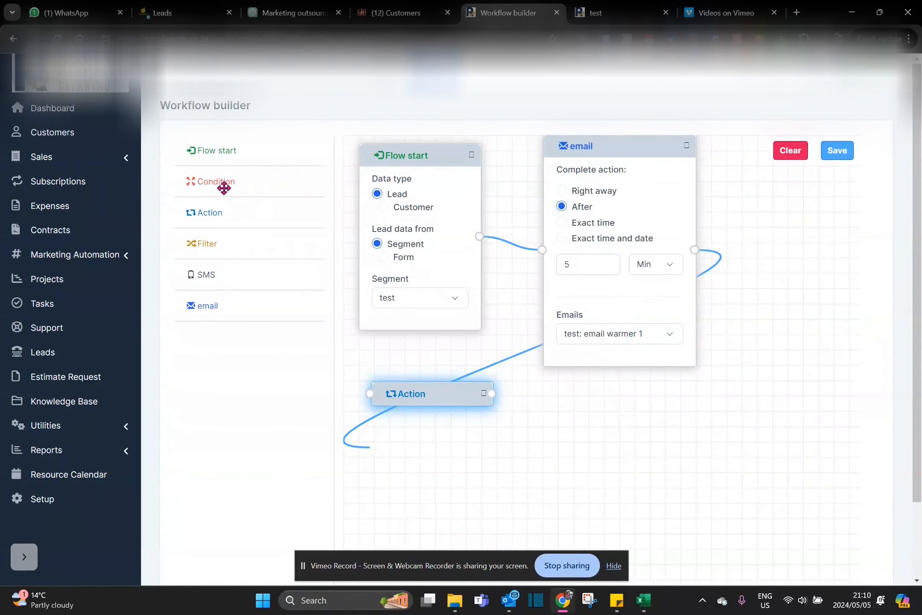
{"action": "left_click_drag", "start_coordinate": [224, 188], "coordinate": [628, 407]}
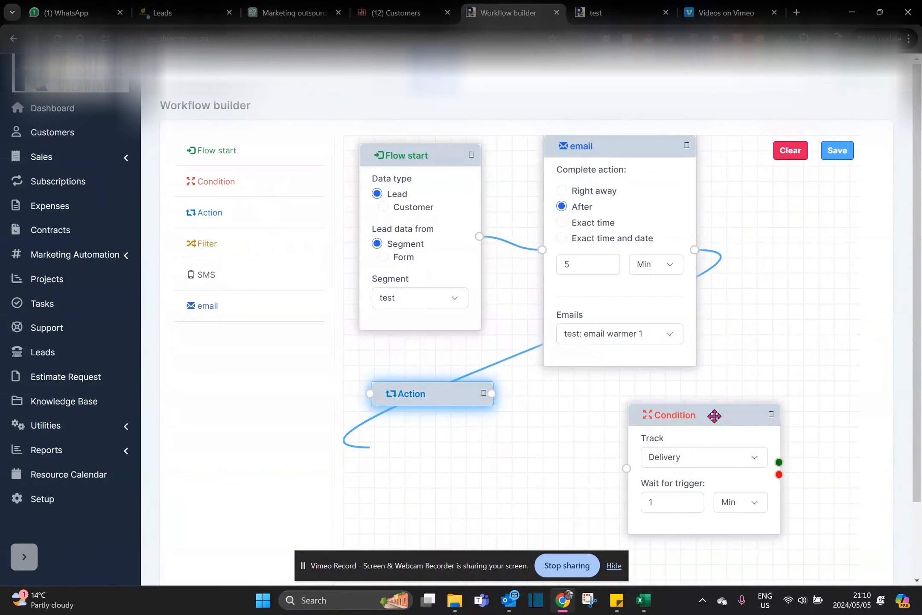
{"action": "left_click_drag", "start_coordinate": [715, 415], "coordinate": [563, 391]}
{"action": "left_click", "coordinate": [484, 393]}
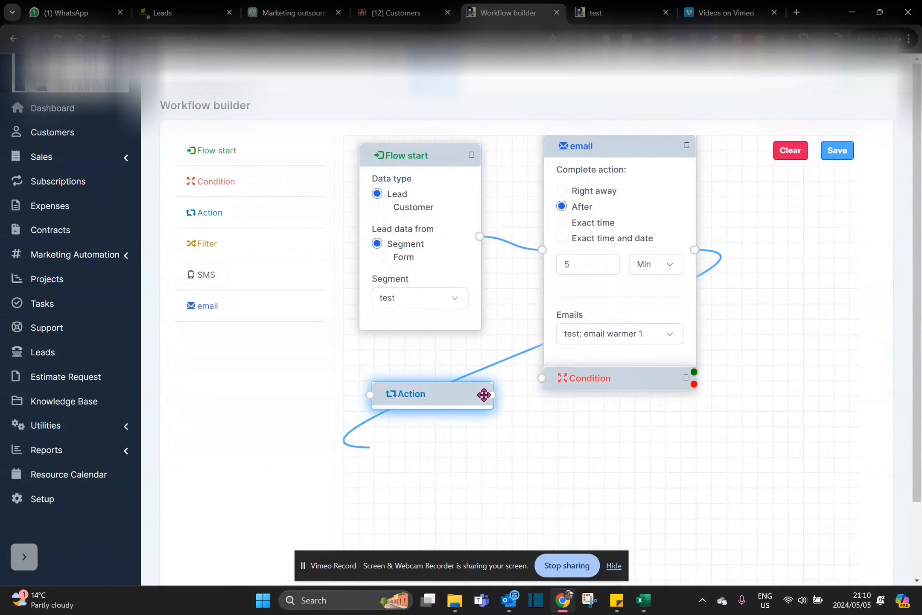
{"action": "left_click", "coordinate": [685, 375]}
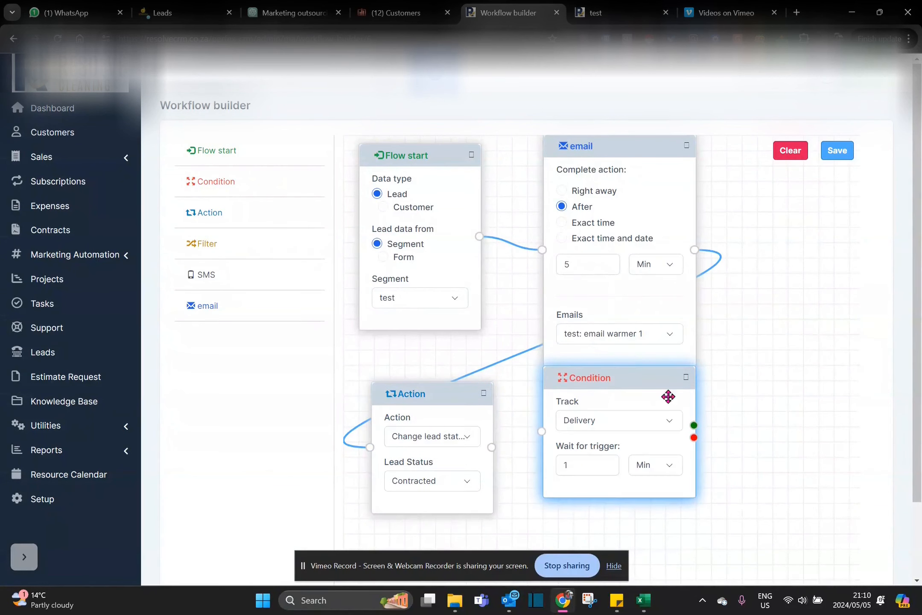
{"action": "left_click", "coordinate": [493, 447]}
{"action": "left_click_drag", "start_coordinate": [539, 436], "coordinate": [542, 431]}
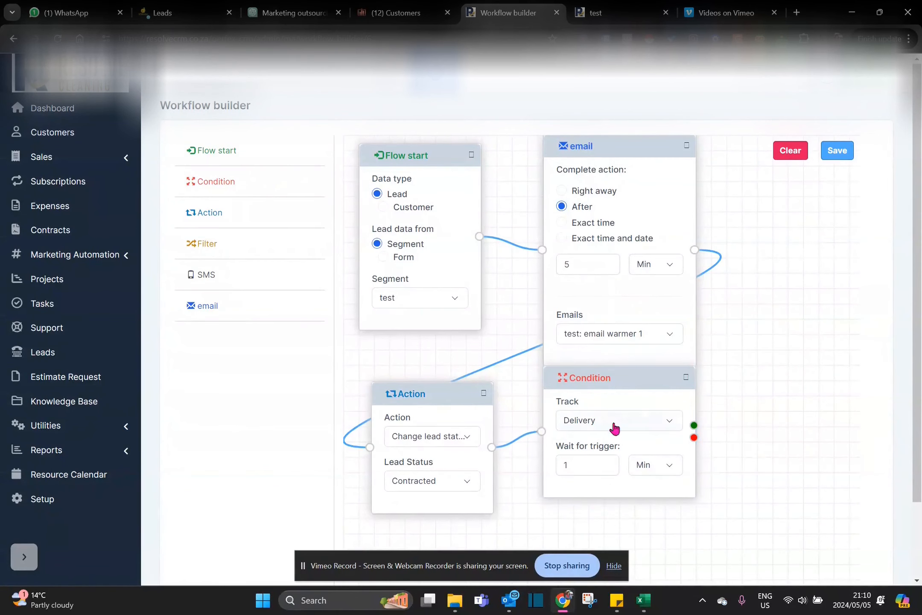
- Set the Condition node to track Opens and its trigger wait unit to Days
{"action": "left_click", "coordinate": [655, 426]}
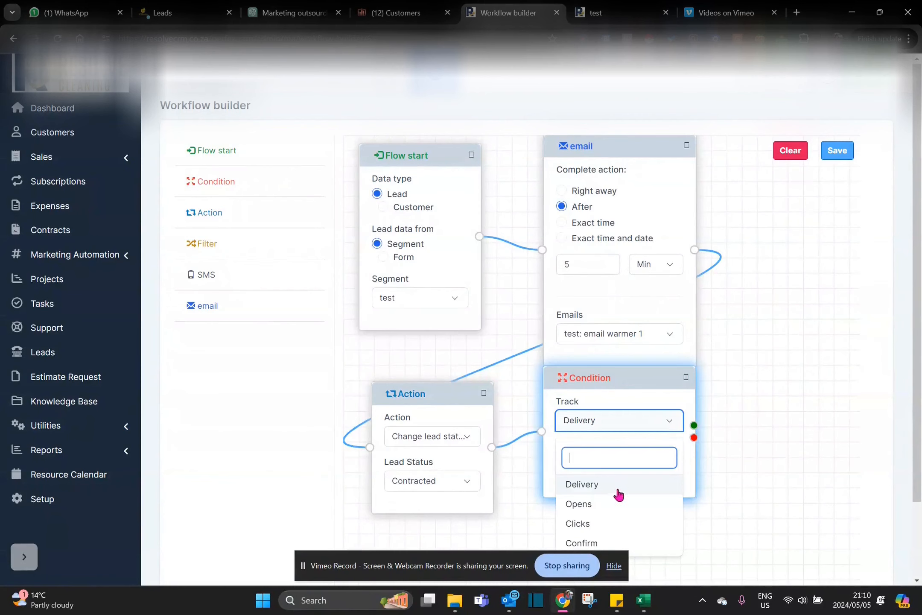
{"action": "left_click", "coordinate": [610, 511]}
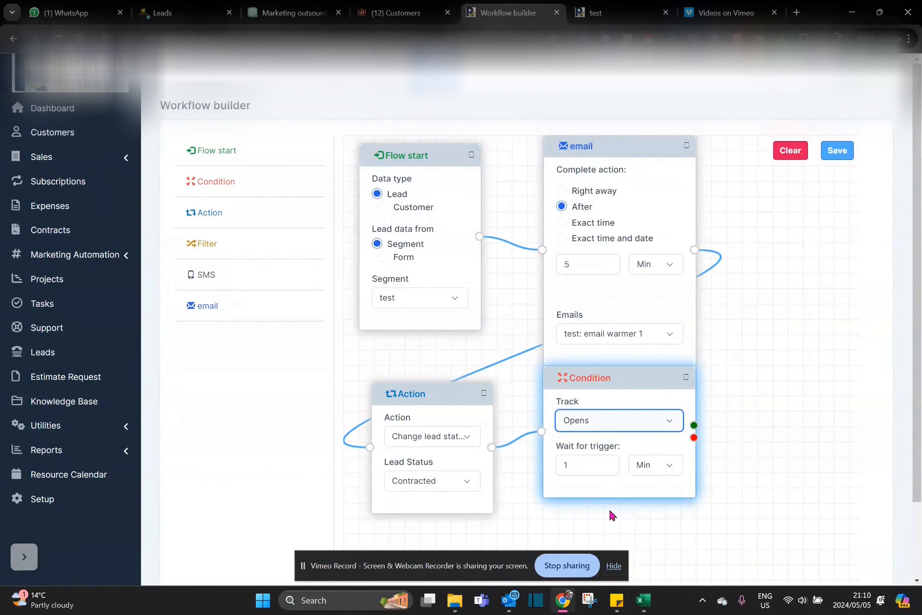
{"action": "left_click", "coordinate": [669, 471]}
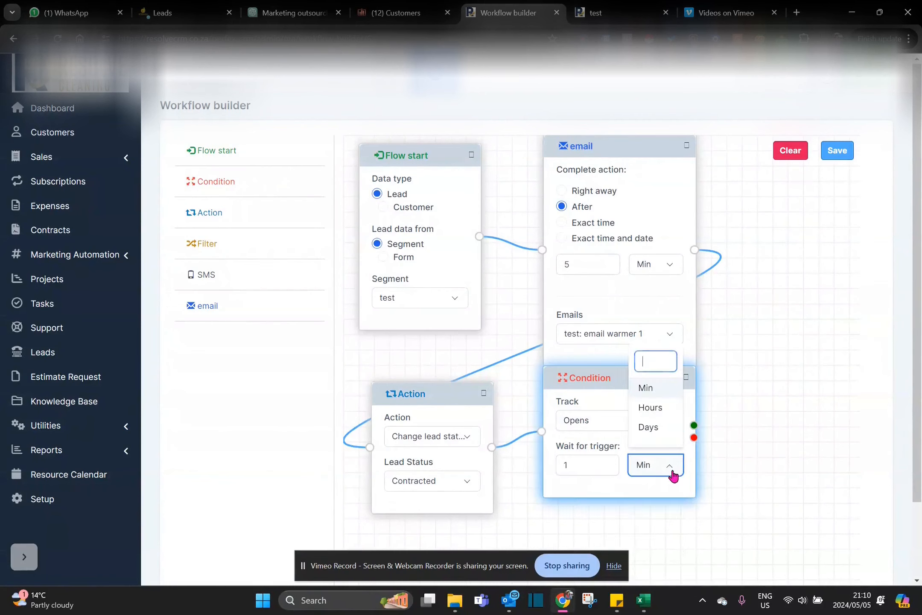
{"action": "left_click", "coordinate": [658, 432]}
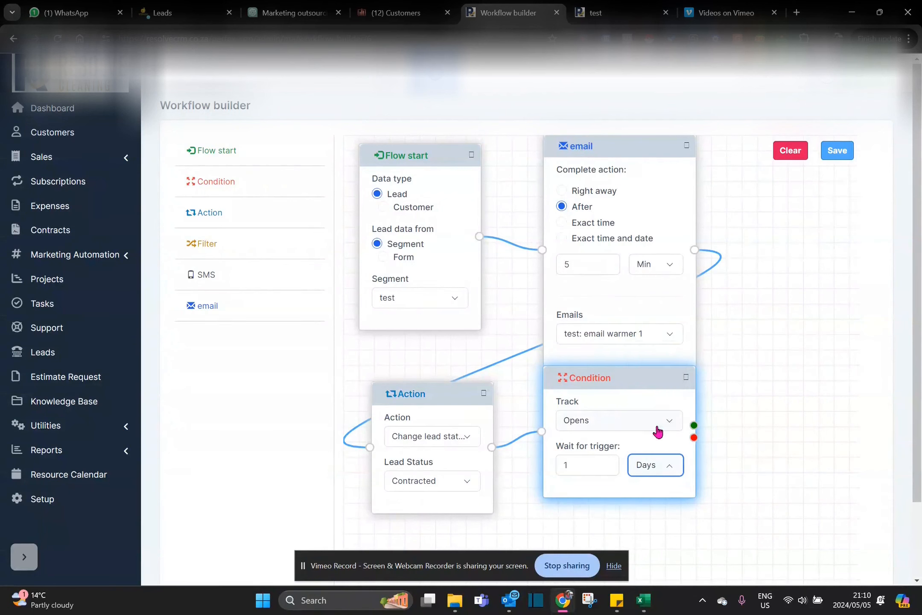
- Add an expanded SMS node beside the Condition node and connect the Condition's green output to it
{"action": "left_click_drag", "start_coordinate": [220, 276], "coordinate": [762, 331]}
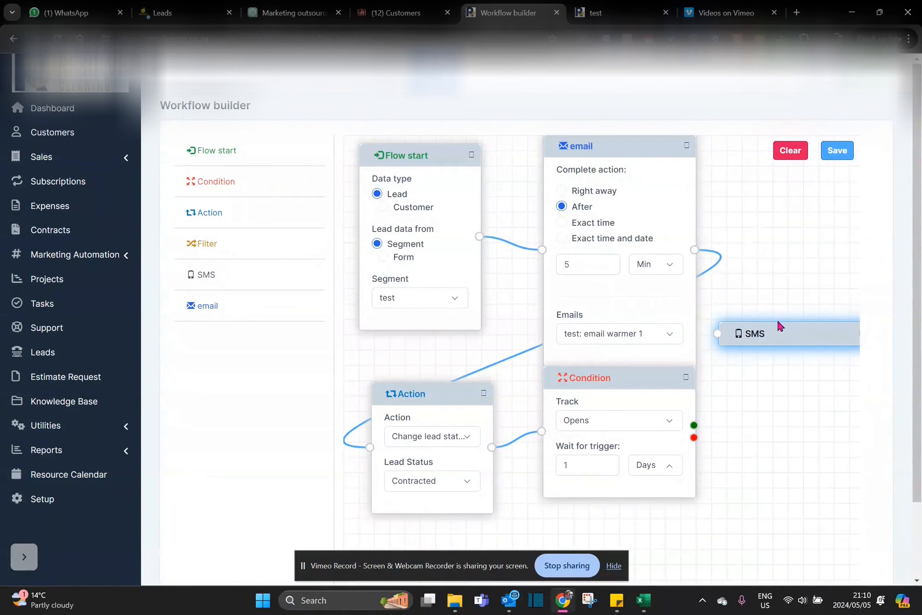
{"action": "left_click", "coordinate": [753, 334]}
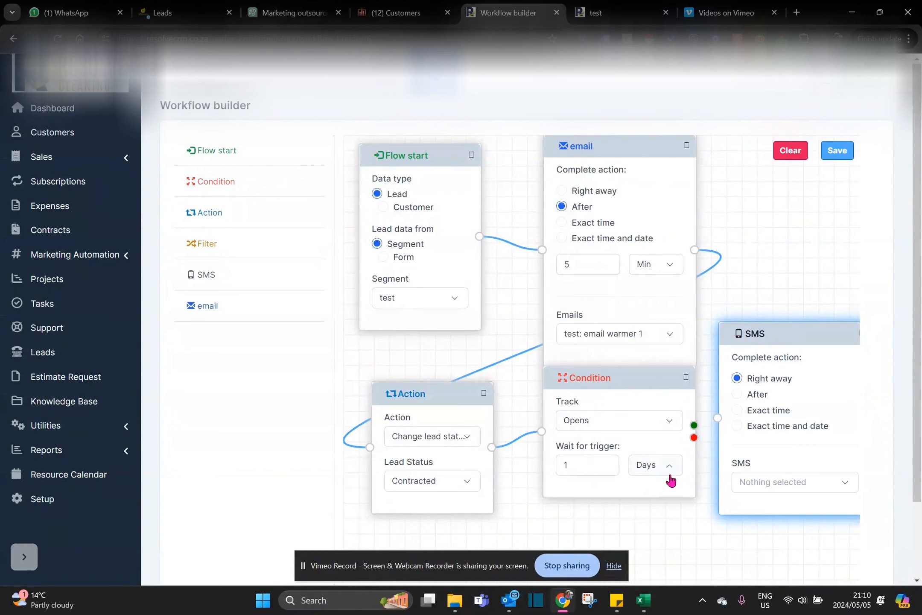
{"action": "left_click_drag", "start_coordinate": [694, 425], "coordinate": [717, 418]}
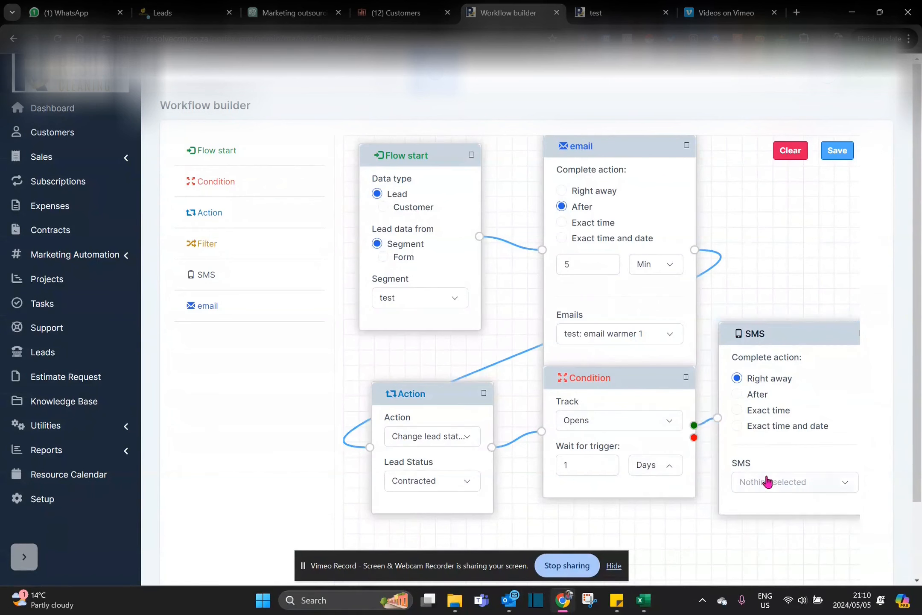
- Search the SMS node's message choices for "trdy" and move the node up so it fits fully on the canvas
{"action": "left_click", "coordinate": [772, 484]}
{"action": "type", "text": "trdy"}
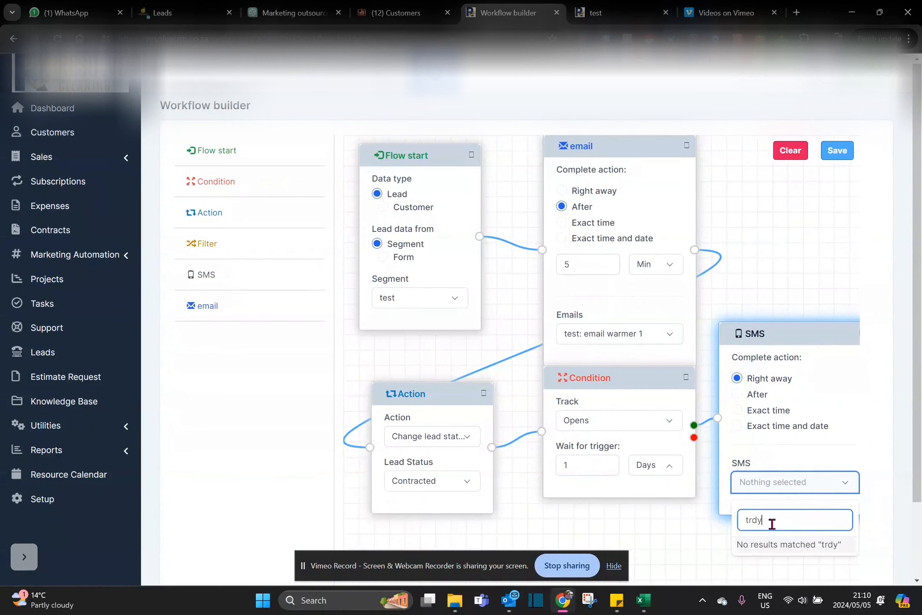
{"action": "left_click", "coordinate": [843, 484]}
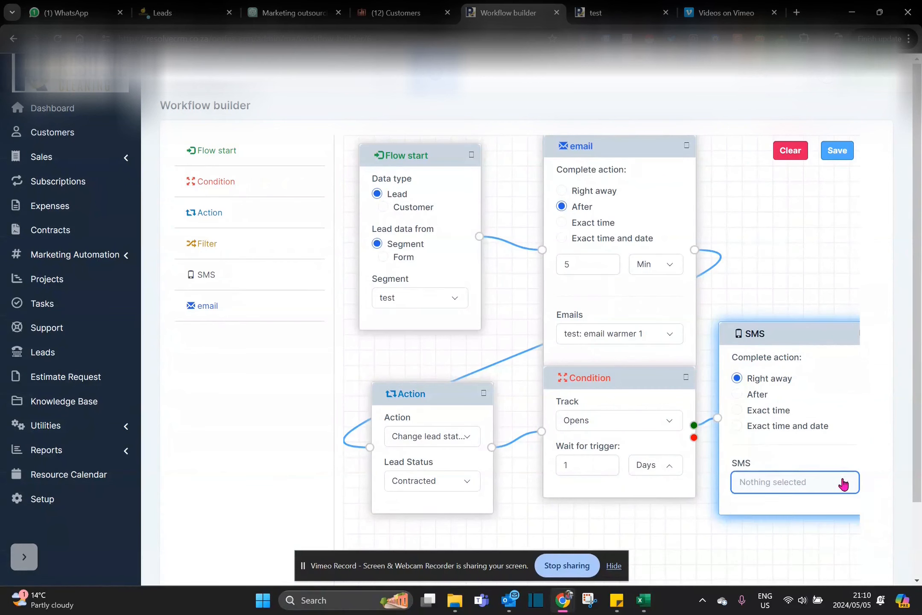
{"action": "left_click", "coordinate": [843, 484]}
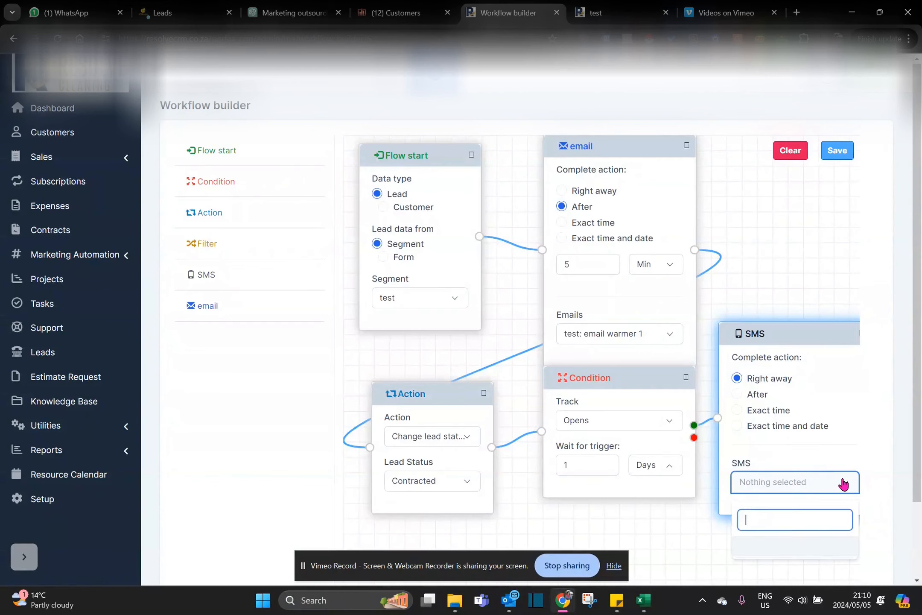
{"action": "left_click_drag", "start_coordinate": [816, 341], "coordinate": [804, 265]}
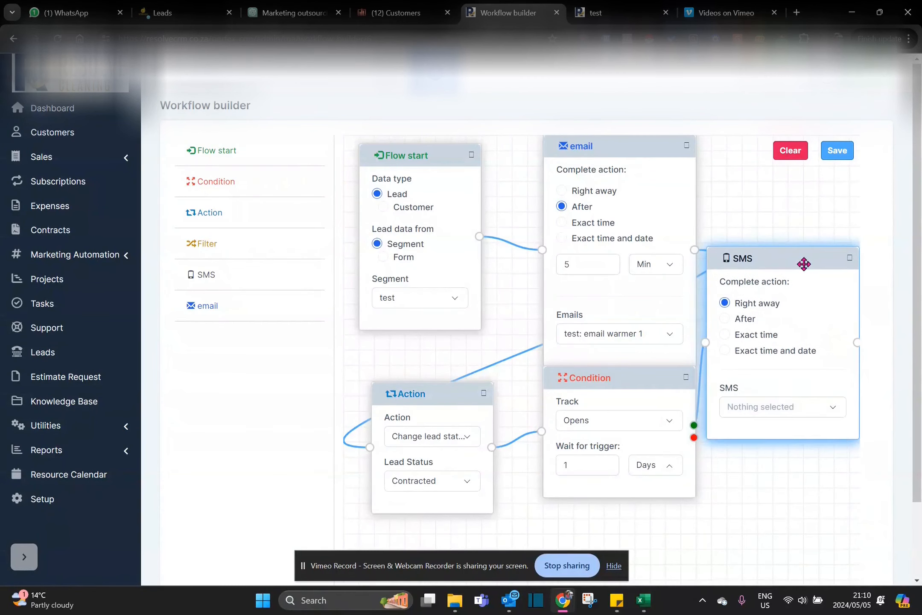
{"action": "left_click", "coordinate": [778, 404]}
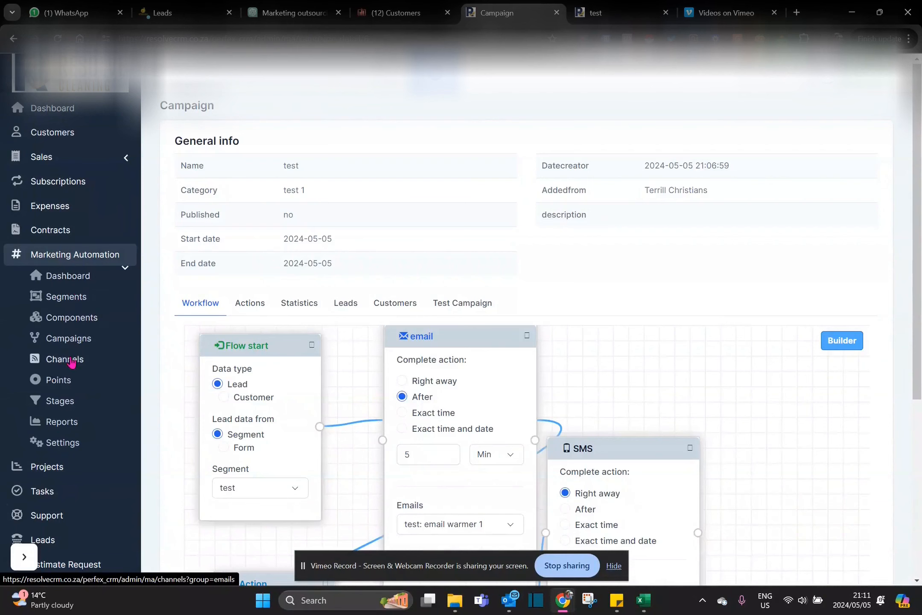
- Start a new SMS in the Marketing Automation channels and name it "test sms"
{"action": "left_click", "coordinate": [70, 362]}
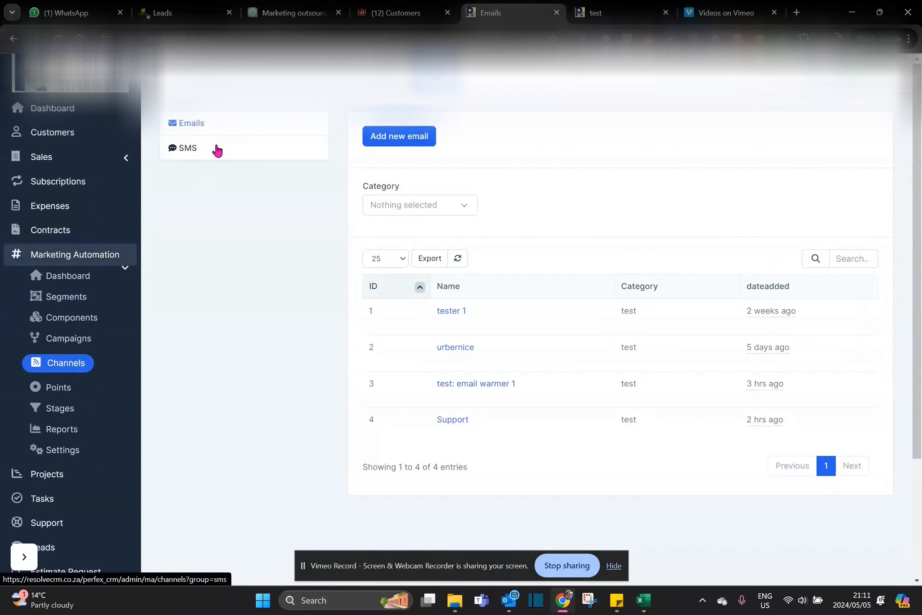
{"action": "left_click", "coordinate": [217, 151]}
{"action": "left_click", "coordinate": [396, 140]}
{"action": "left_click", "coordinate": [275, 153]}
{"action": "type", "text": "test sms"}
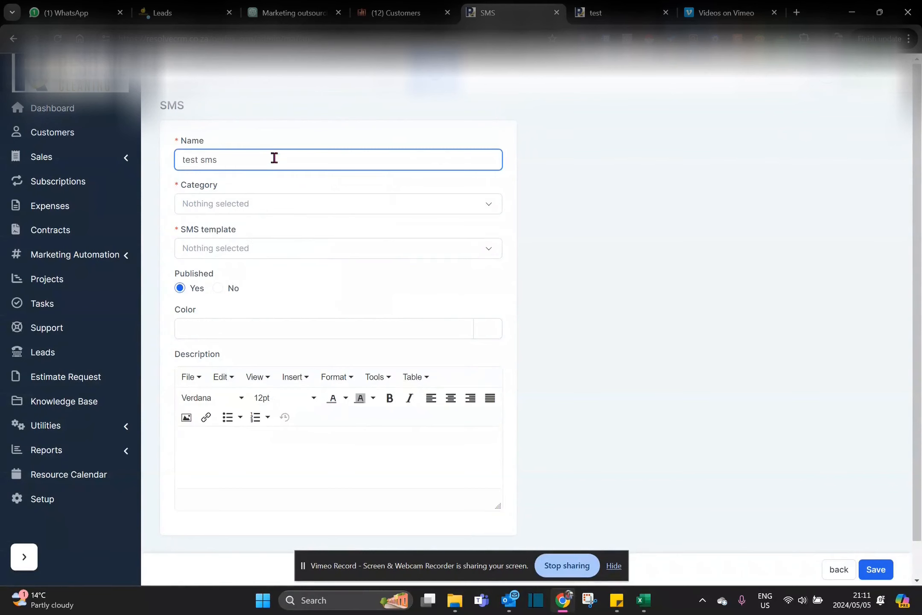
- Set the SMS category to test and Published to No, and try to save it without an SMS template
{"action": "left_click", "coordinate": [257, 209]}
{"action": "left_click", "coordinate": [214, 289]}
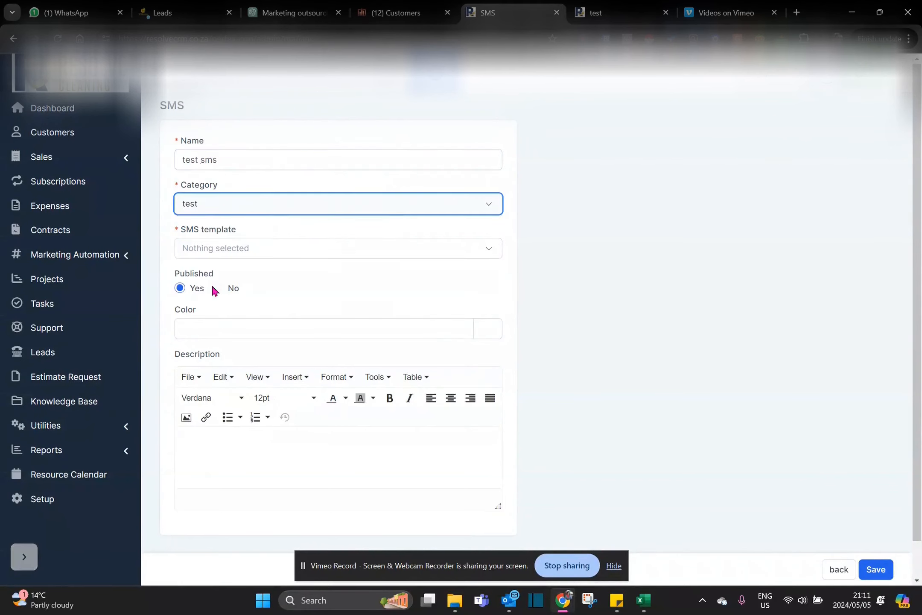
{"action": "left_click", "coordinate": [219, 288]}
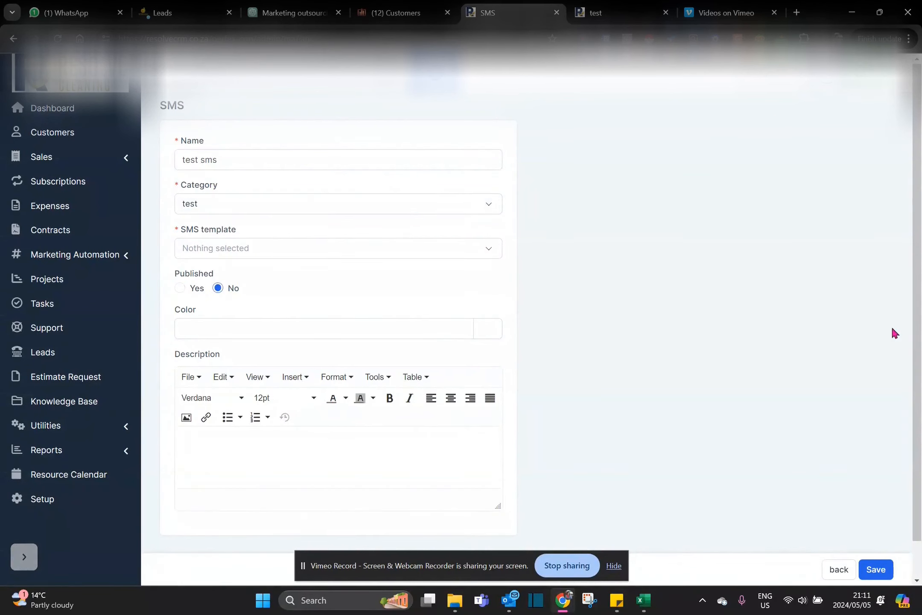
{"action": "left_click", "coordinate": [874, 569]}
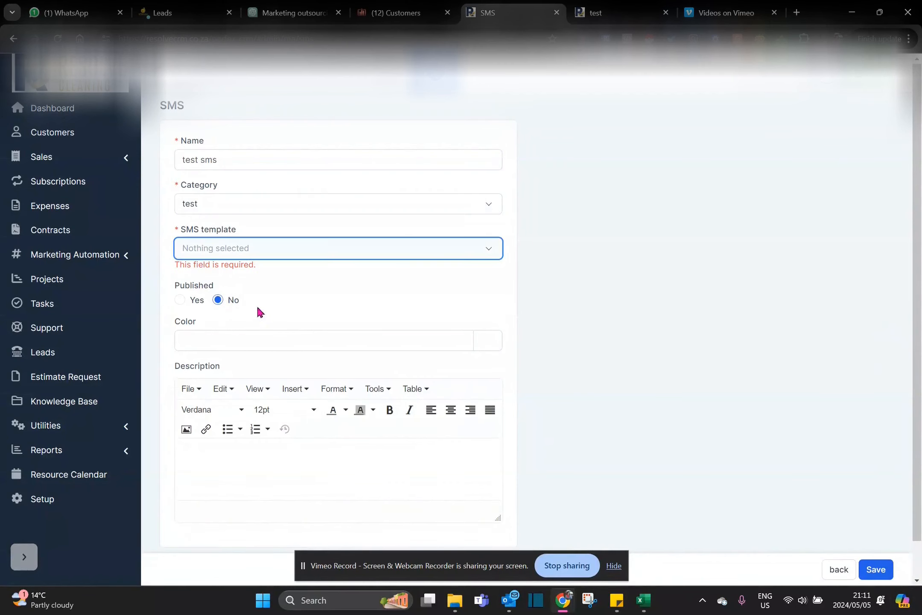
- Set Published to Yes, choose the test 3 SMS template, and save the "test sms" message
{"action": "left_click", "coordinate": [181, 299]}
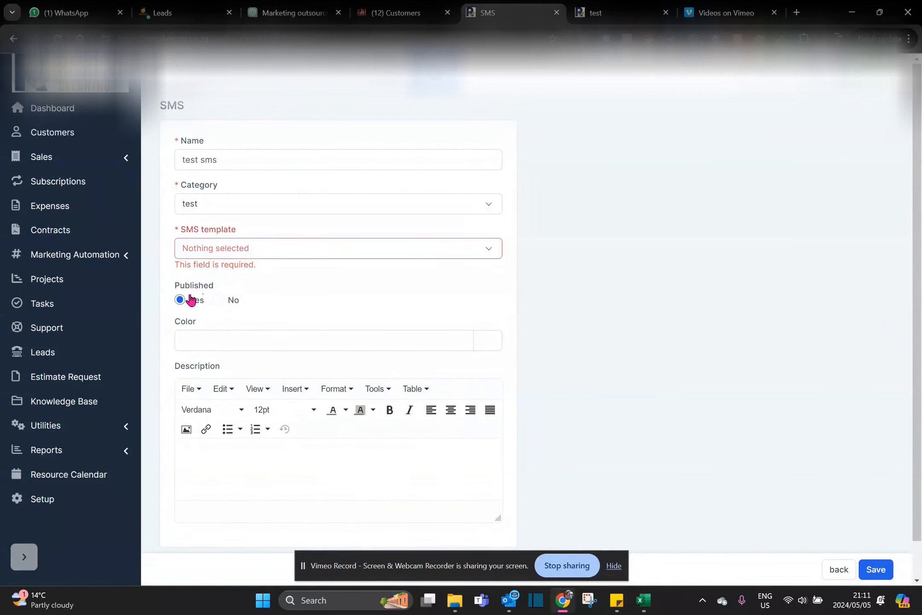
{"action": "left_click", "coordinate": [276, 253]}
{"action": "left_click", "coordinate": [235, 334]}
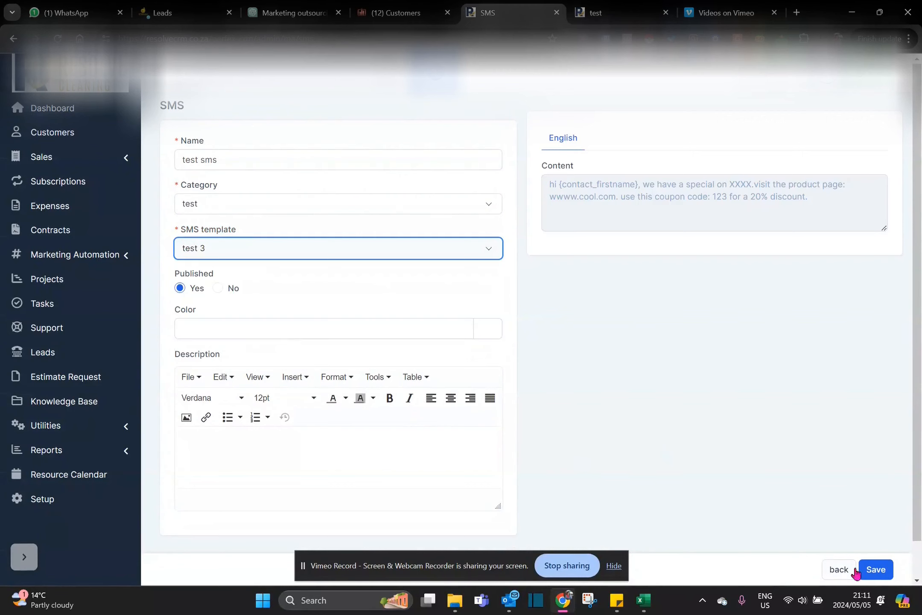
{"action": "left_click", "coordinate": [875, 570]}
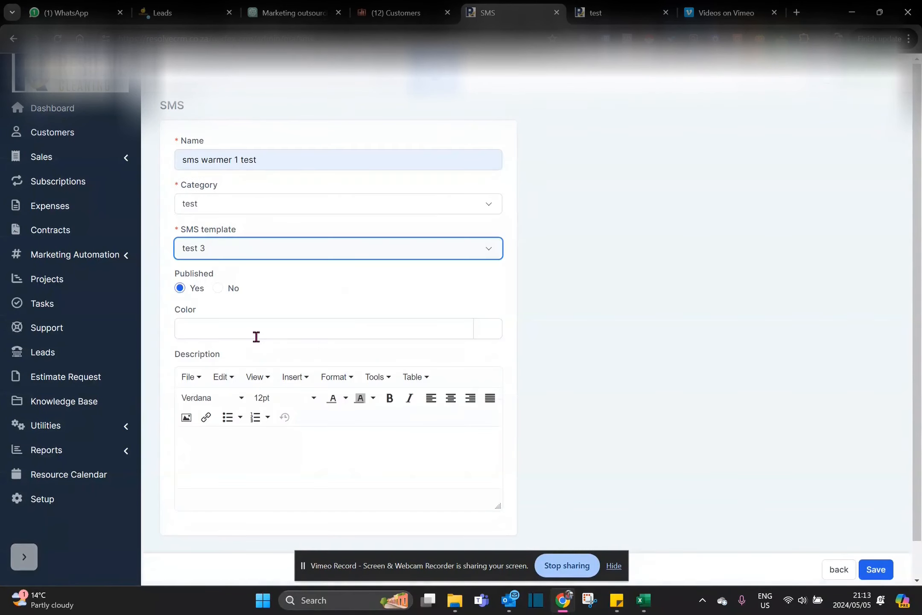
- Keep test 3 as the template of the SMS named "sms warmer 1 test" and save the message
{"action": "left_click", "coordinate": [439, 248]}
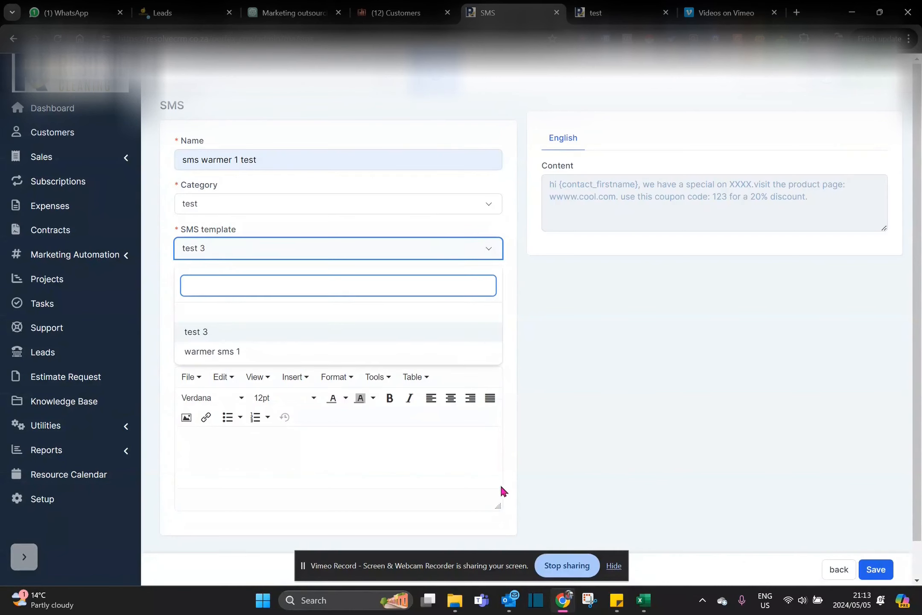
{"action": "left_click", "coordinate": [875, 570]}
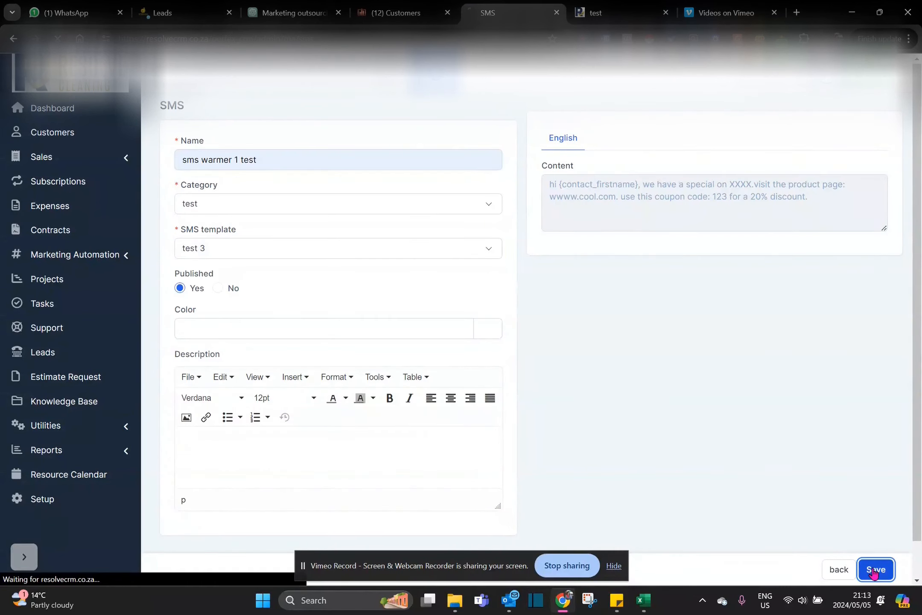
- Add English as a language for the saved SMS and open the English version's design
{"action": "left_click", "coordinate": [219, 316]}
{"action": "left_click", "coordinate": [335, 154]}
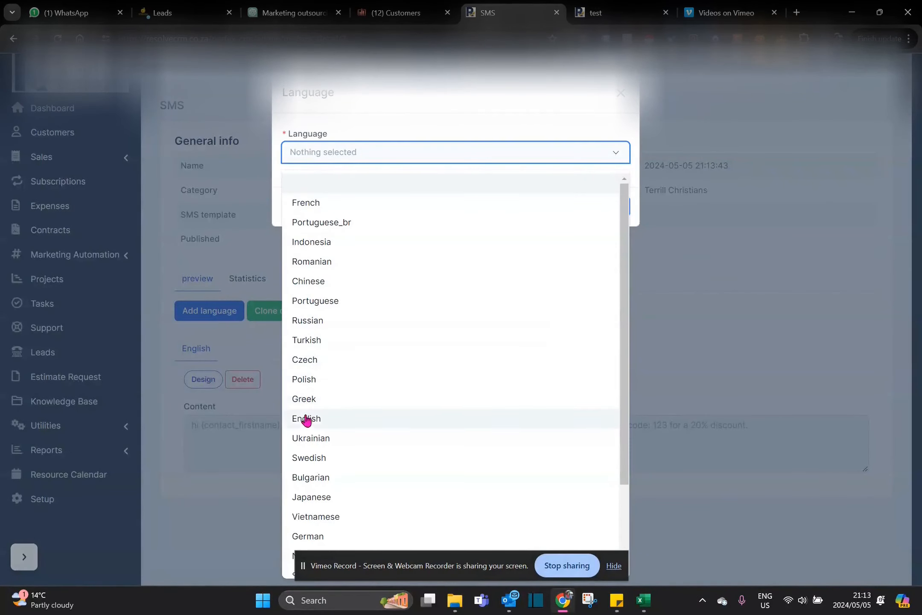
{"action": "left_click", "coordinate": [307, 419]}
{"action": "left_click", "coordinate": [610, 215]}
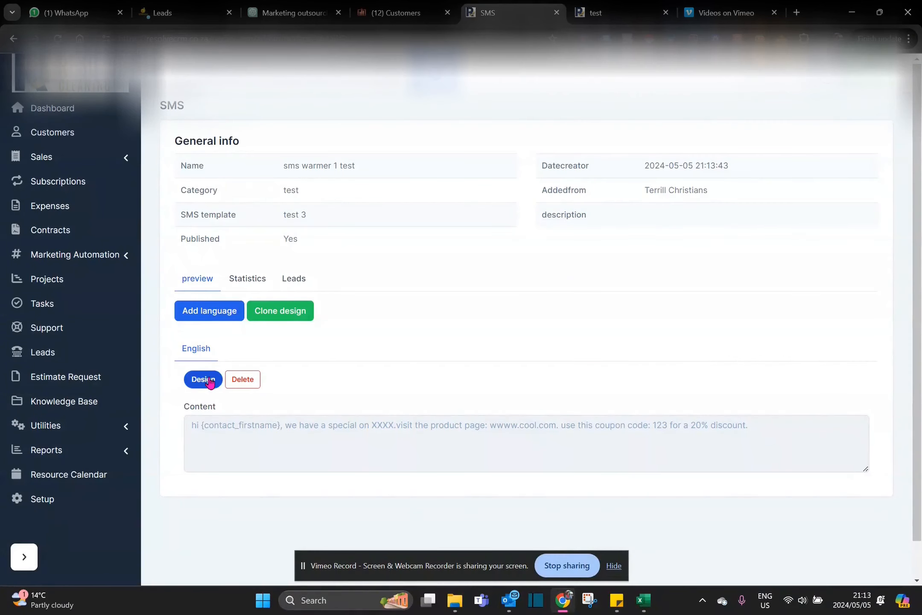
{"action": "left_click", "coordinate": [209, 383]}
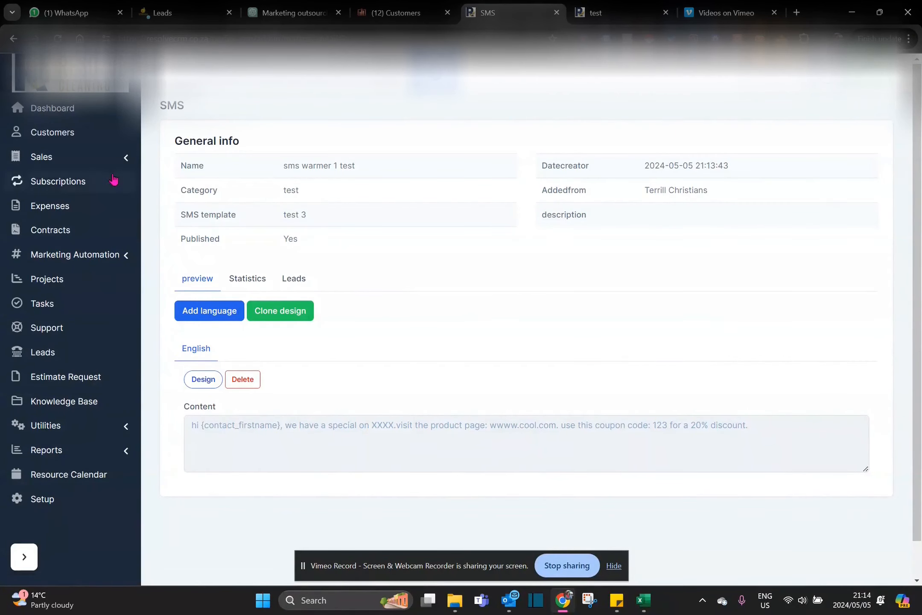
- Open the Marketing Automation campaign "test" for editing and save it as it is
{"action": "left_click", "coordinate": [111, 259]}
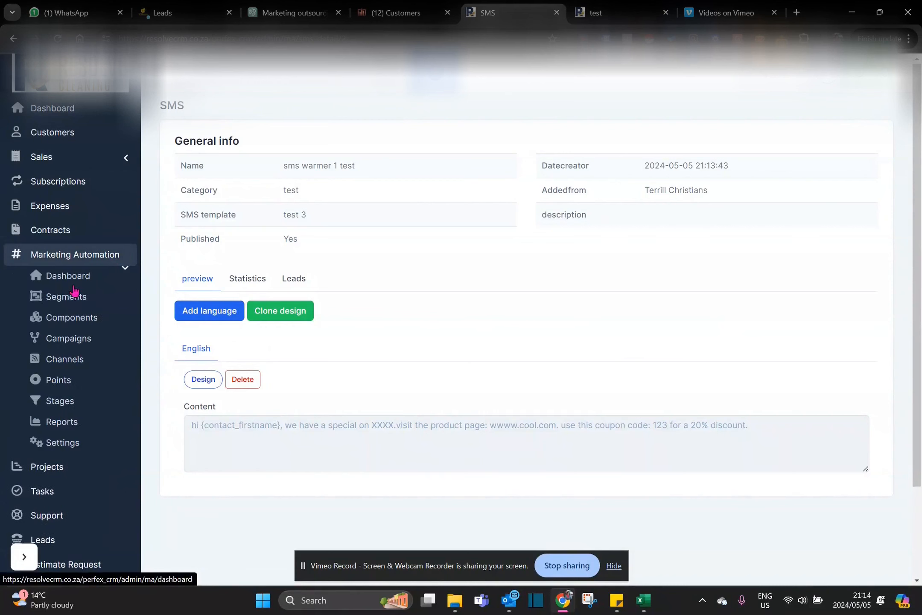
{"action": "left_click", "coordinate": [64, 340]}
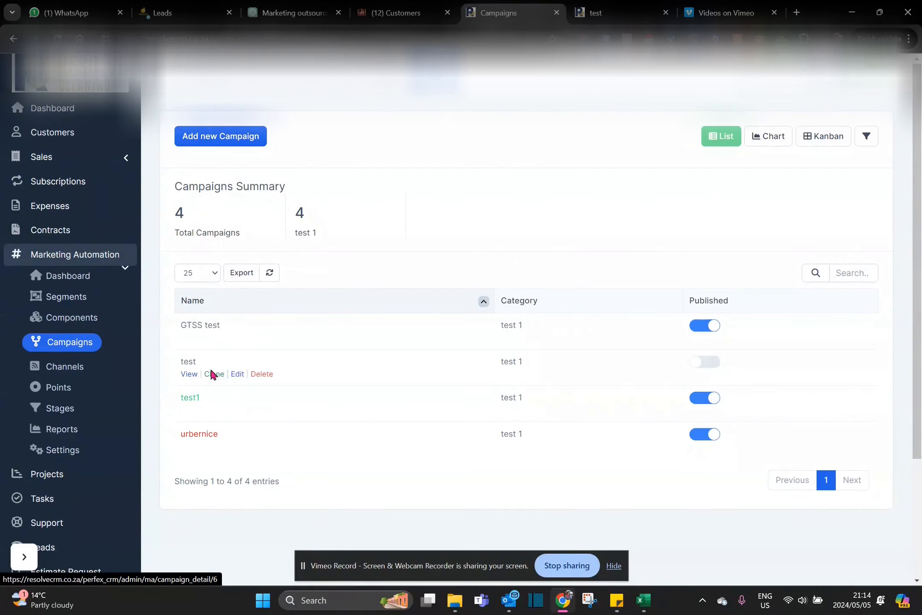
{"action": "left_click", "coordinate": [237, 374]}
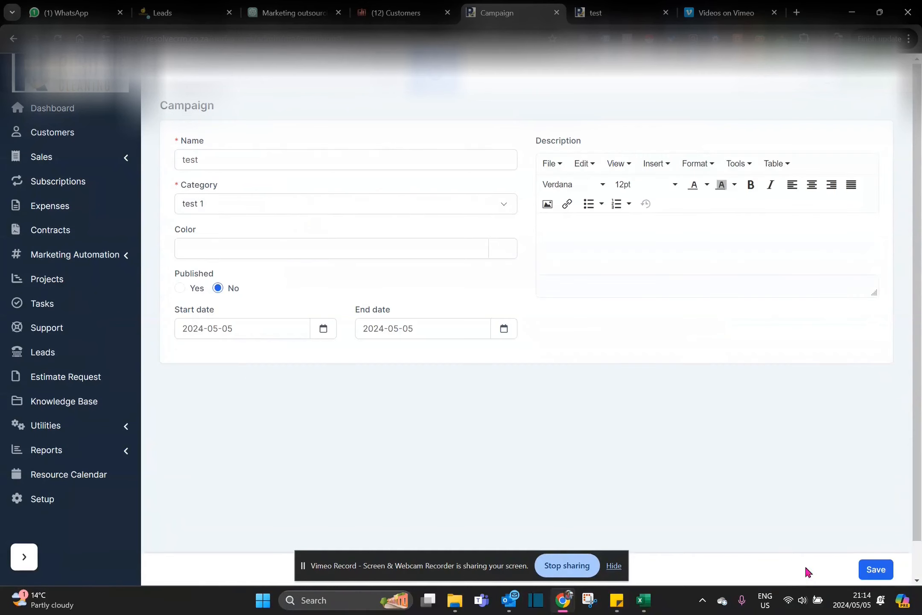
{"action": "left_click", "coordinate": [874, 567]}
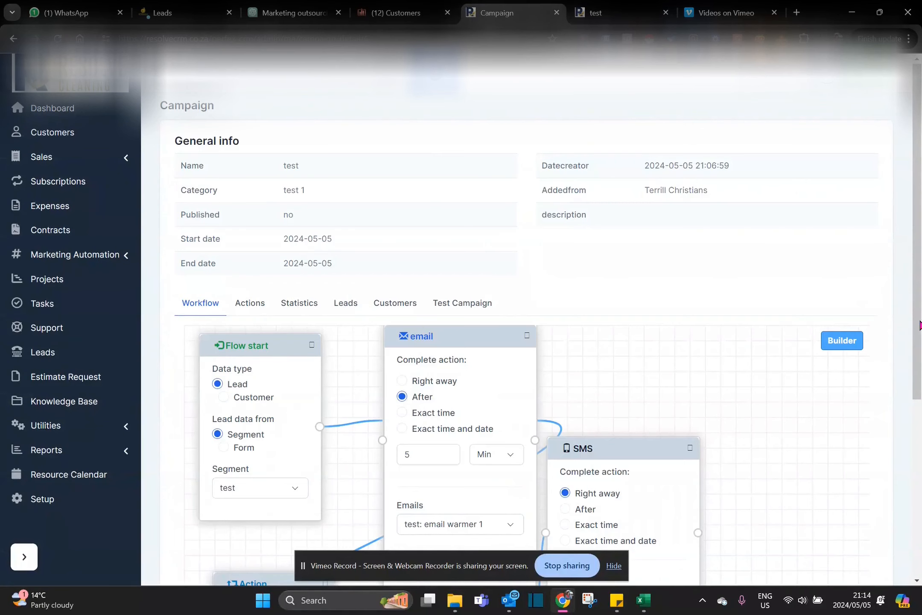
- Search the SMS node's message choices for "test" in the campaign's workflow view
{"action": "left_click_drag", "start_coordinate": [917, 335], "coordinate": [915, 418]}
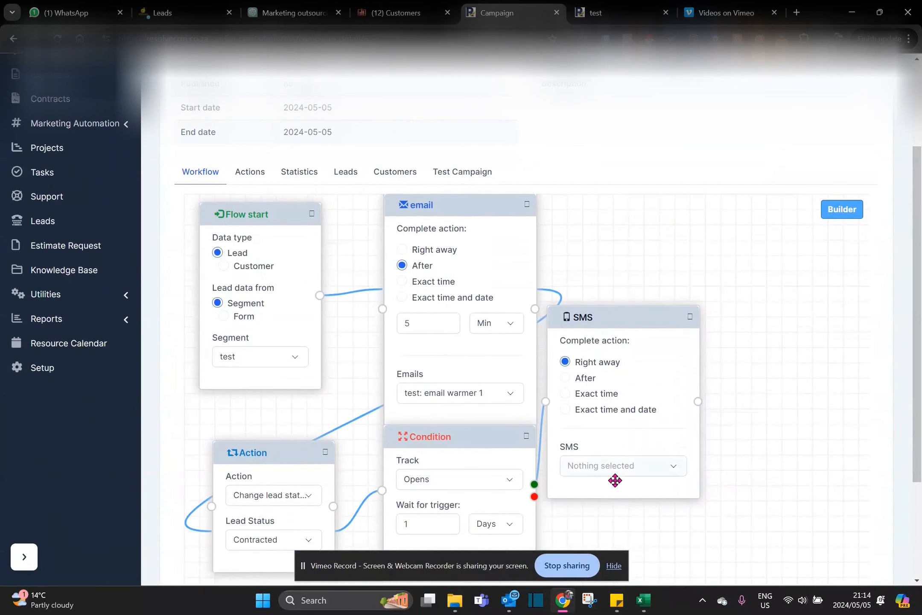
{"action": "left_click", "coordinate": [623, 468]}
{"action": "type", "text": "t"}
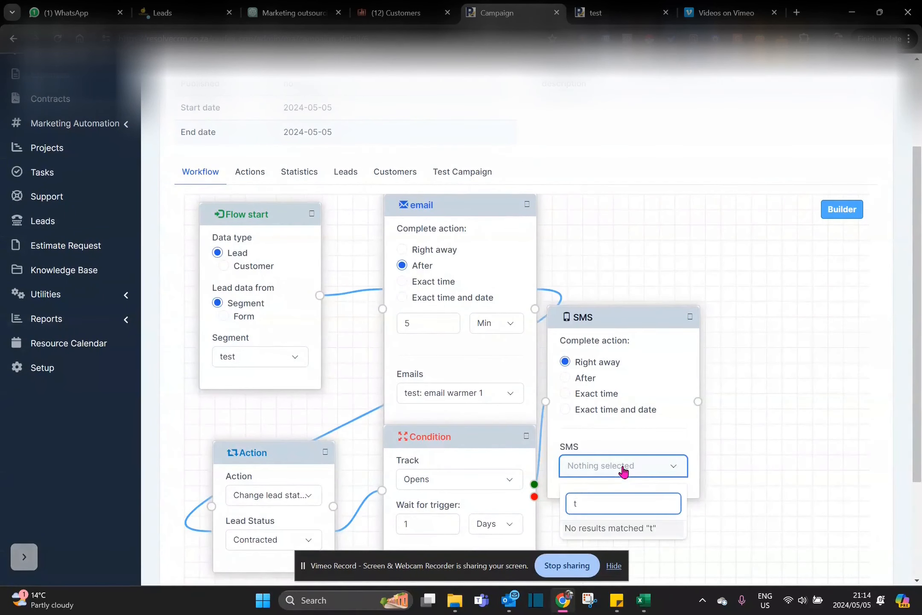
{"action": "type", "text": "est"}
{"action": "left_click", "coordinate": [718, 357]}
{"action": "scroll", "coordinate": [897, 208], "scroll_direction": "down", "scroll_amount": 1}
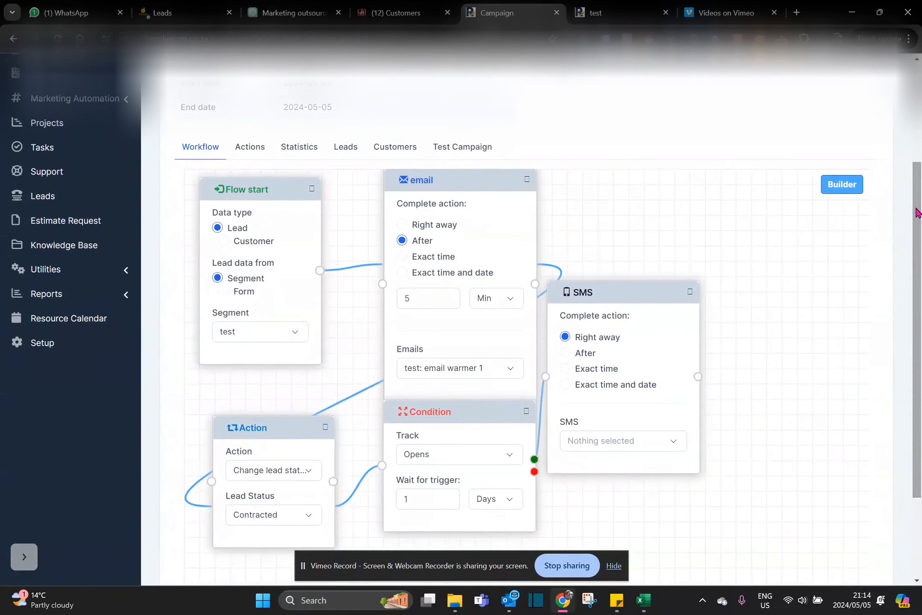
- In the workflow builder, add a new SMS node beside the existing one and delete the old SMS node
{"action": "left_click", "coordinate": [831, 188]}
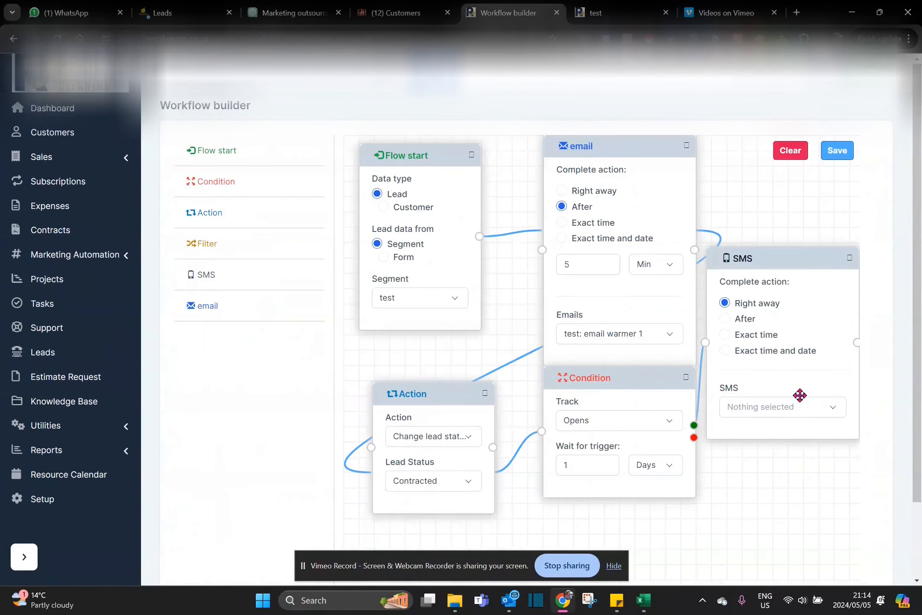
{"action": "left_click", "coordinate": [792, 410]}
{"action": "left_click", "coordinate": [841, 258]}
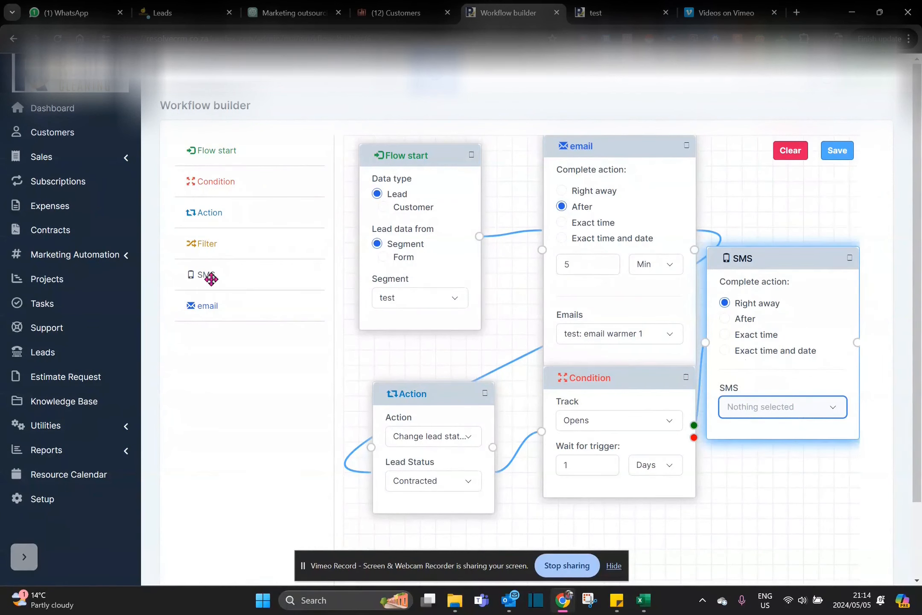
{"action": "left_click_drag", "start_coordinate": [211, 278], "coordinate": [789, 229]}
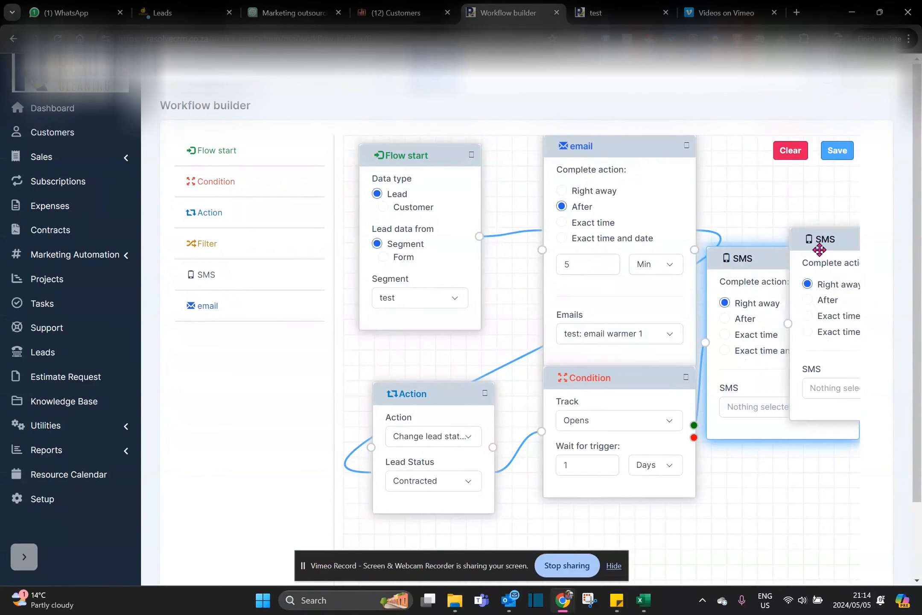
{"action": "left_click", "coordinate": [769, 260]}
{"action": "left_click_drag", "start_coordinate": [769, 260], "coordinate": [519, 326]}
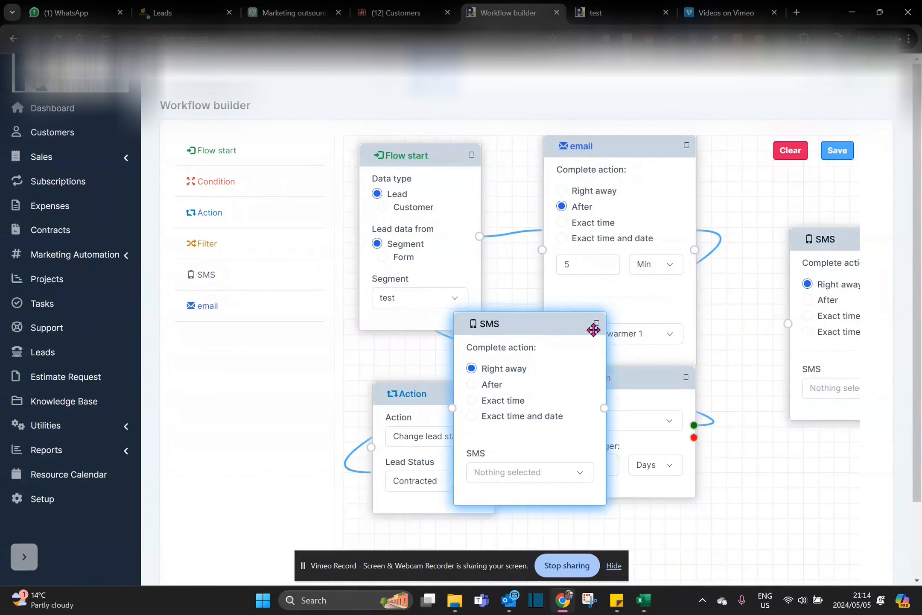
{"action": "key", "text": "Delete"}
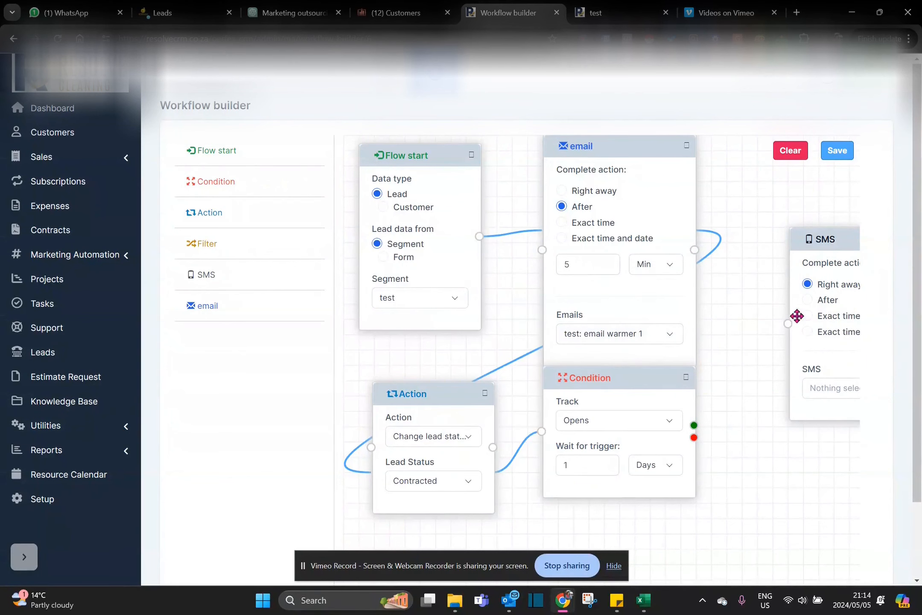
- Place the new SMS node beside the email node with the email's output connected to it, and set its message to "sms warmer 1 test"
{"action": "left_click", "coordinate": [824, 390]}
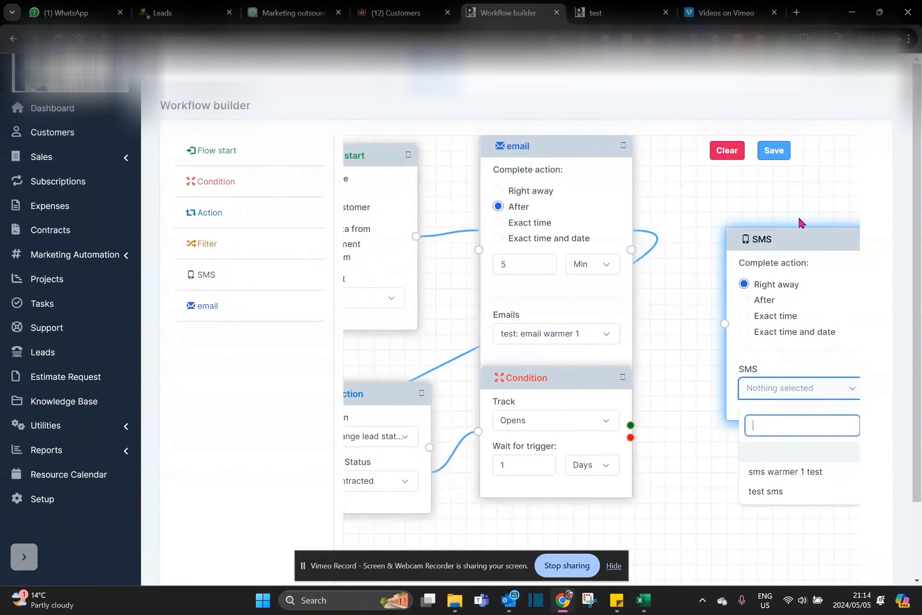
{"action": "left_click_drag", "start_coordinate": [795, 236], "coordinate": [740, 215]}
{"action": "left_click", "coordinate": [843, 216]}
{"action": "left_click", "coordinate": [842, 216]}
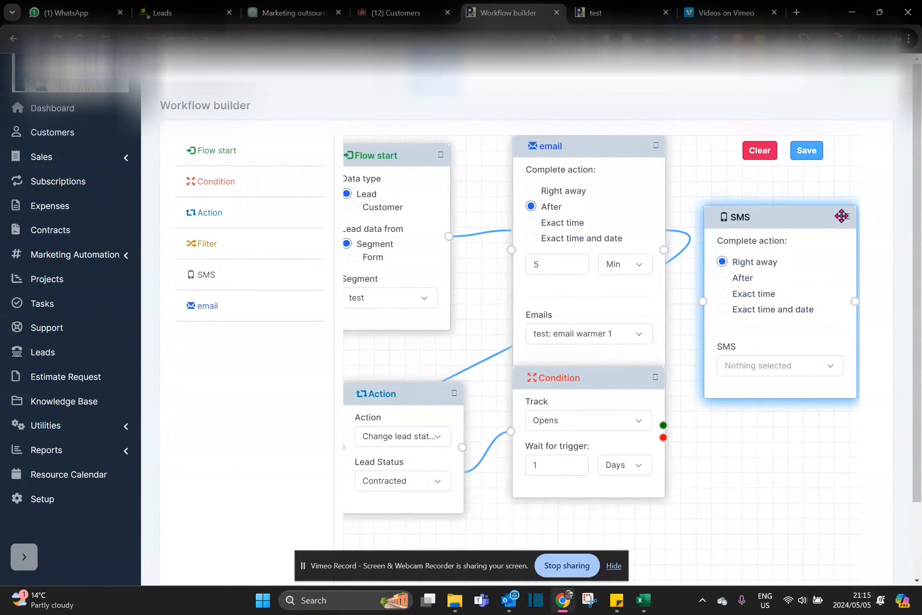
{"action": "mouse_move", "coordinate": [665, 252]}
{"action": "left_mouse_down"}
{"action": "mouse_move", "coordinate": [693, 303]}
{"action": "mouse_move", "coordinate": [703, 301]}
{"action": "left_mouse_up"}
{"action": "left_click", "coordinate": [767, 372]}
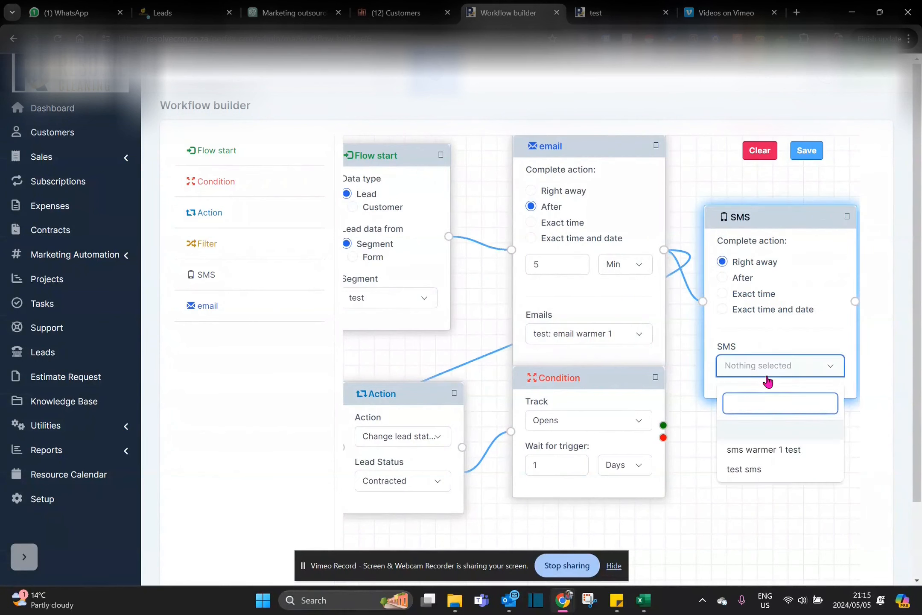
{"action": "left_click", "coordinate": [758, 449]}
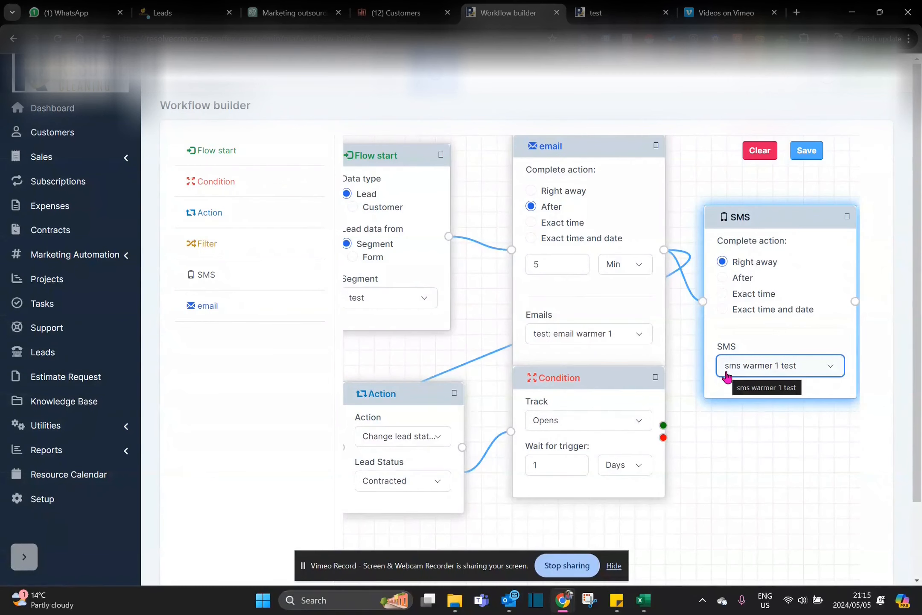
- Add a second Condition node below the existing one and connect the Action node's output to it
{"action": "left_click", "coordinate": [231, 184]}
{"action": "left_click_drag", "start_coordinate": [231, 184], "coordinate": [602, 526]}
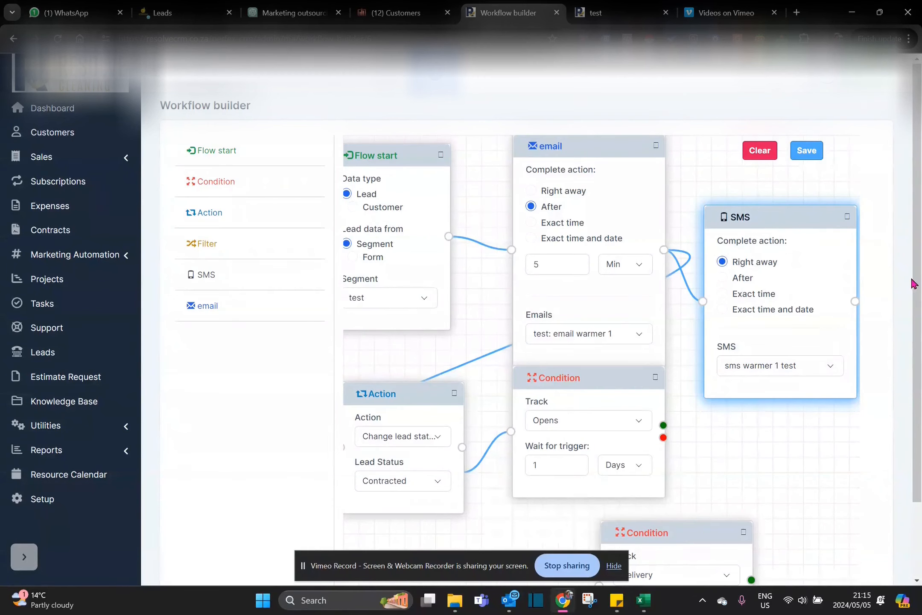
{"action": "left_click_drag", "start_coordinate": [915, 284], "coordinate": [916, 371]}
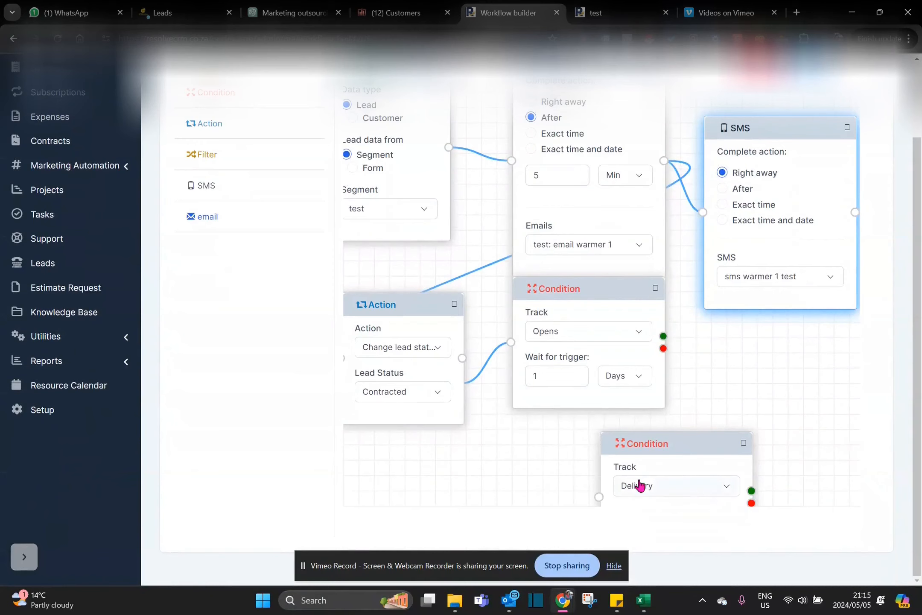
{"action": "left_click_drag", "start_coordinate": [464, 358], "coordinate": [598, 496]}
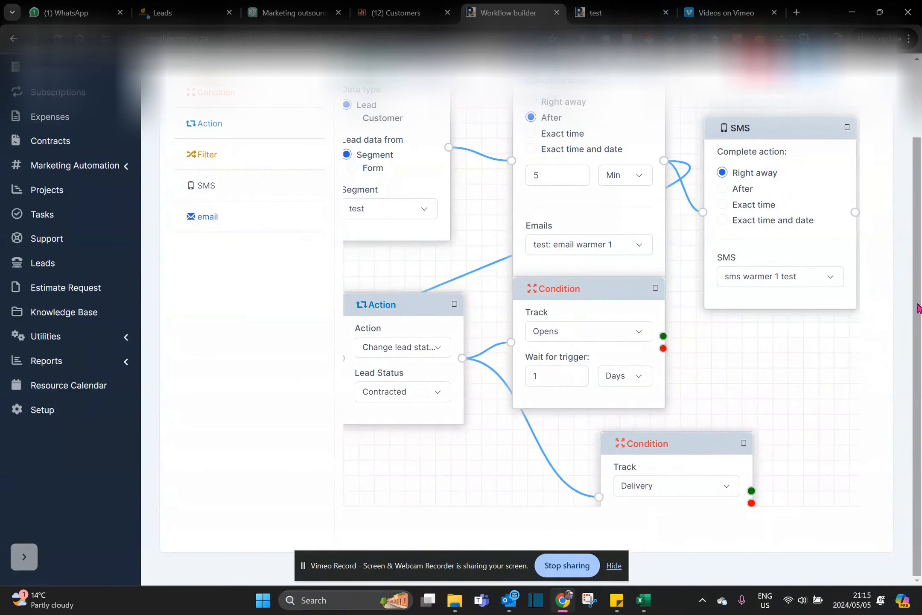
- Move the new Condition node up so its Track and Wait for trigger settings fit on the canvas
{"action": "left_click_drag", "start_coordinate": [918, 305], "coordinate": [917, 365]}
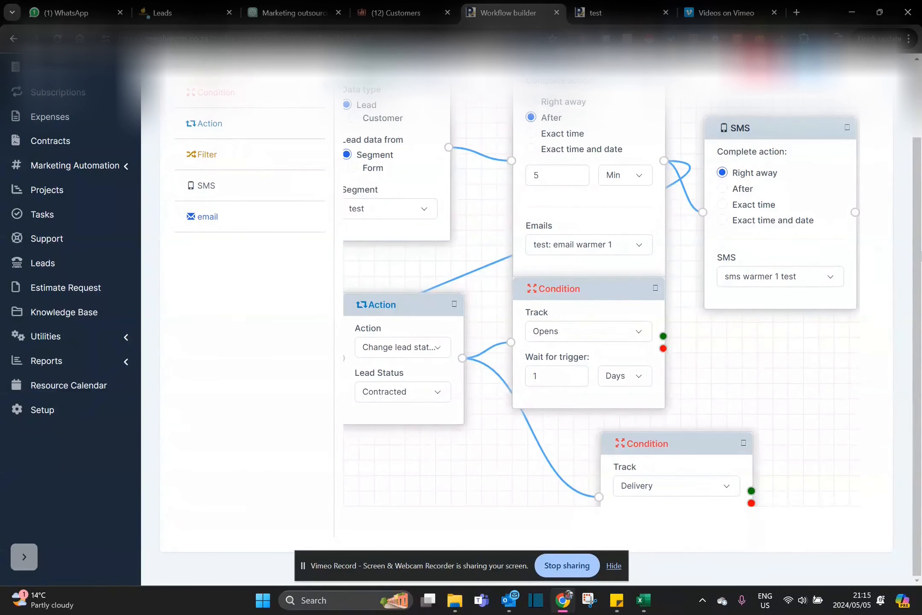
{"action": "left_click_drag", "start_coordinate": [719, 437], "coordinate": [719, 350]}
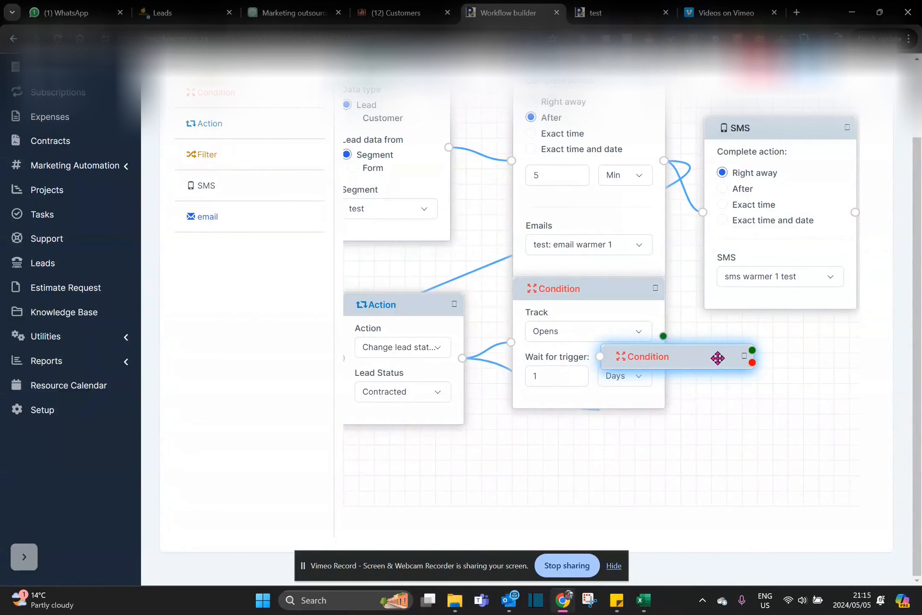
{"action": "left_click", "coordinate": [731, 354]}
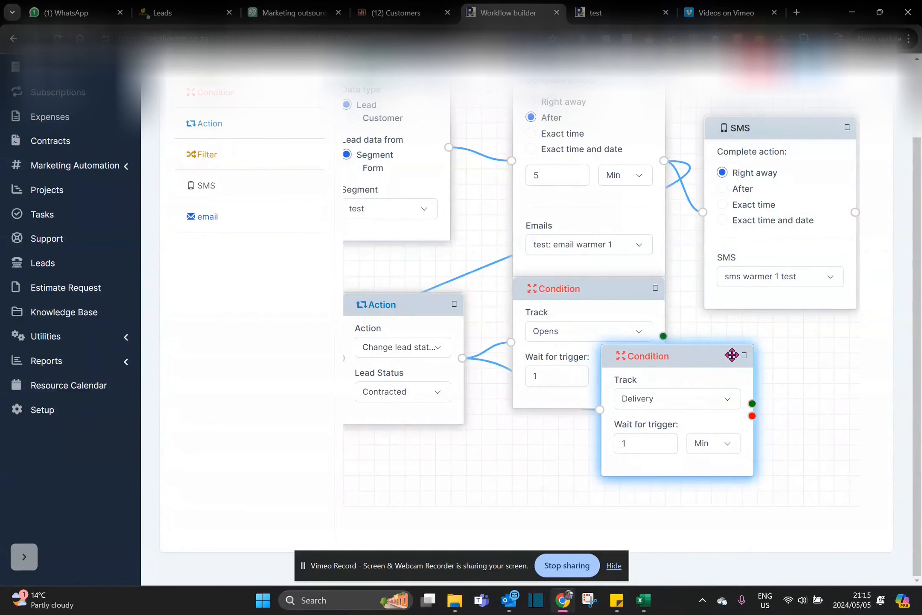
- Set the new Condition's Wait for trigger to 4 Days
{"action": "left_click", "coordinate": [725, 449]}
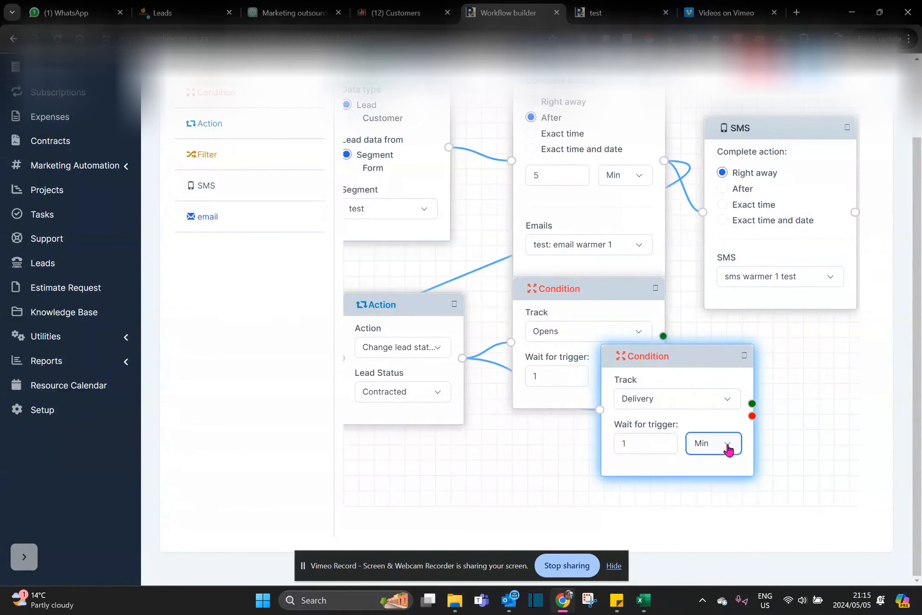
{"action": "scroll", "coordinate": [847, 375], "scroll_direction": "down", "scroll_amount": 4}
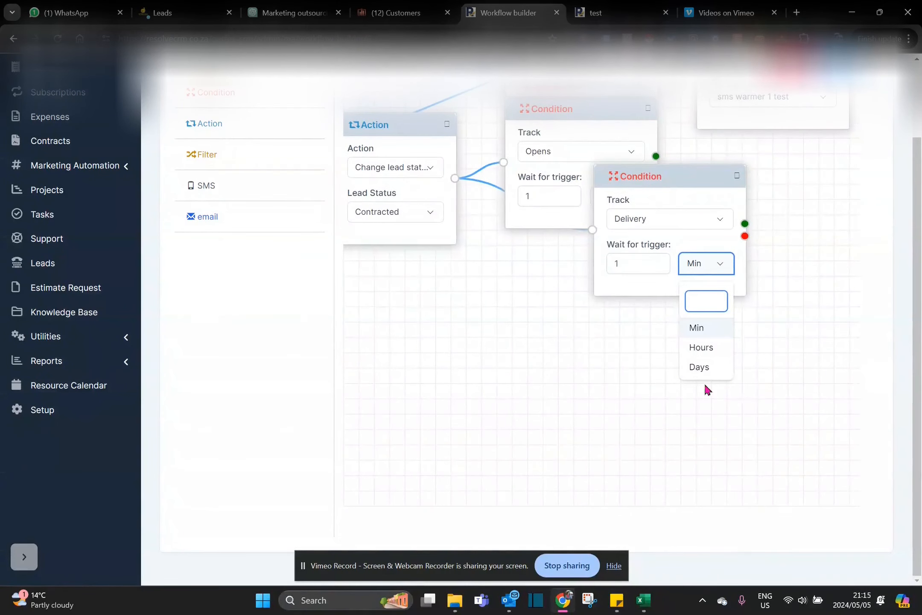
{"action": "left_click", "coordinate": [700, 368]}
{"action": "left_click", "coordinate": [658, 261]}
{"action": "left_click", "coordinate": [658, 261]}
{"action": "left_click", "coordinate": [658, 262]}
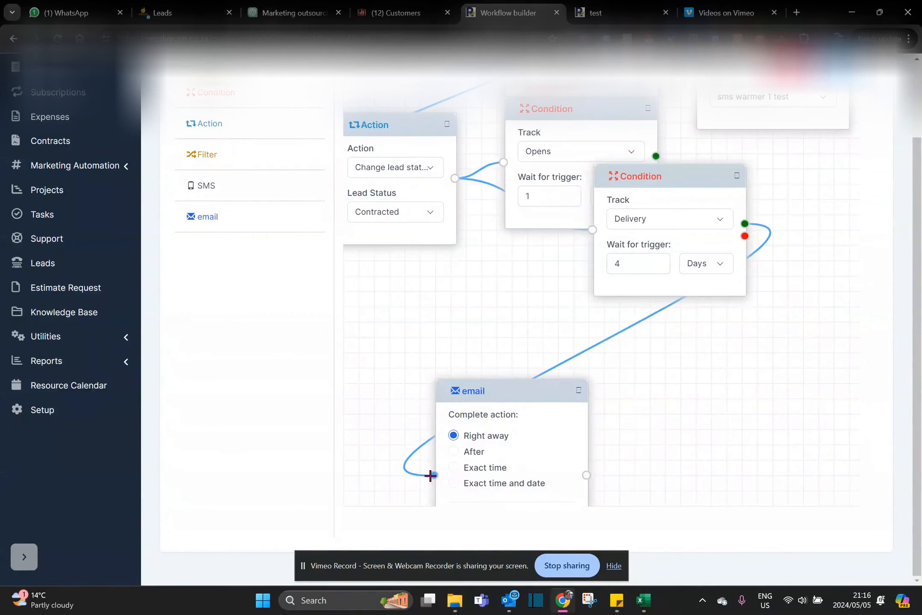
- Connect the Delivery Condition's green output to the new email node and set its email to "test: email warmer 1"
{"action": "left_click_drag", "start_coordinate": [745, 224], "coordinate": [431, 475]}
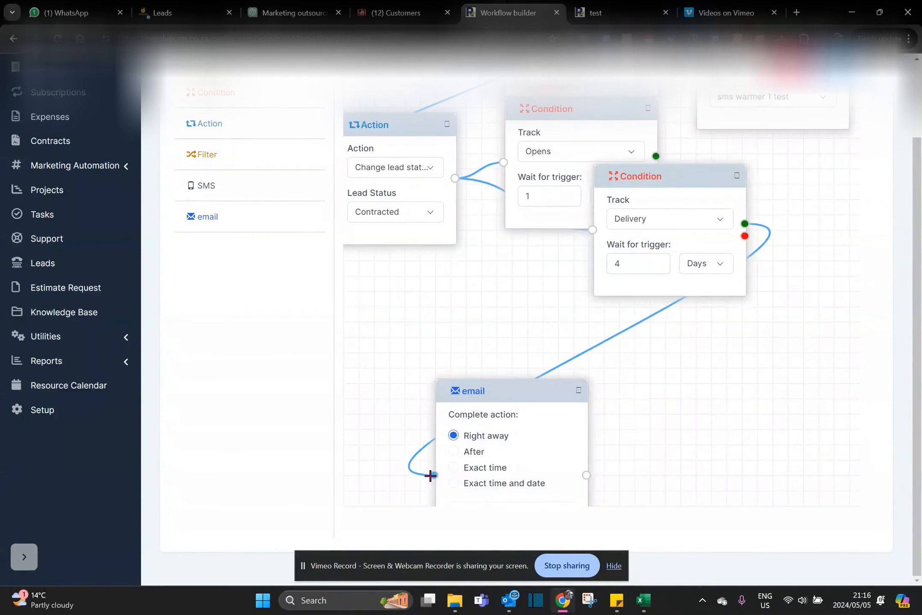
{"action": "left_click_drag", "start_coordinate": [526, 399], "coordinate": [516, 269]}
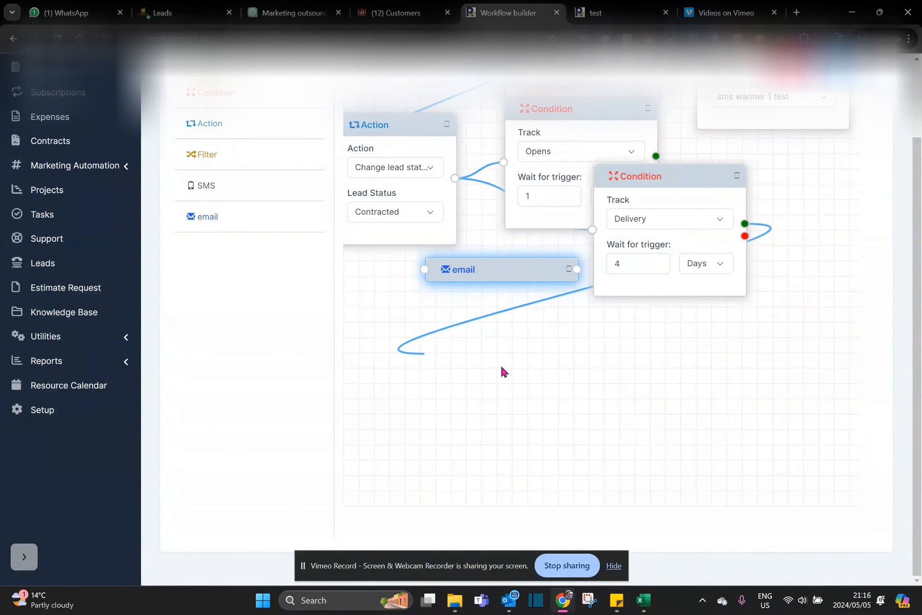
{"action": "left_click", "coordinate": [568, 269]}
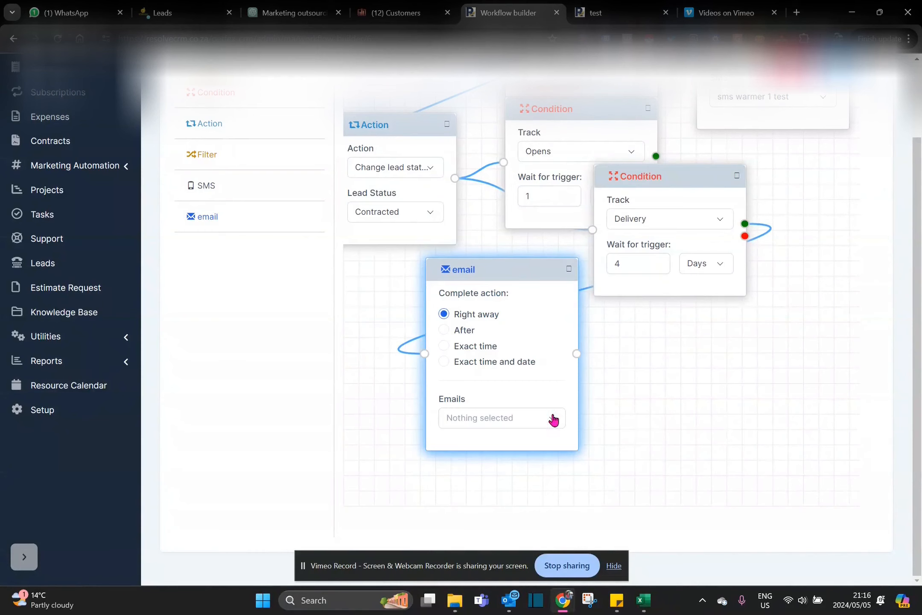
{"action": "left_click", "coordinate": [551, 427]}
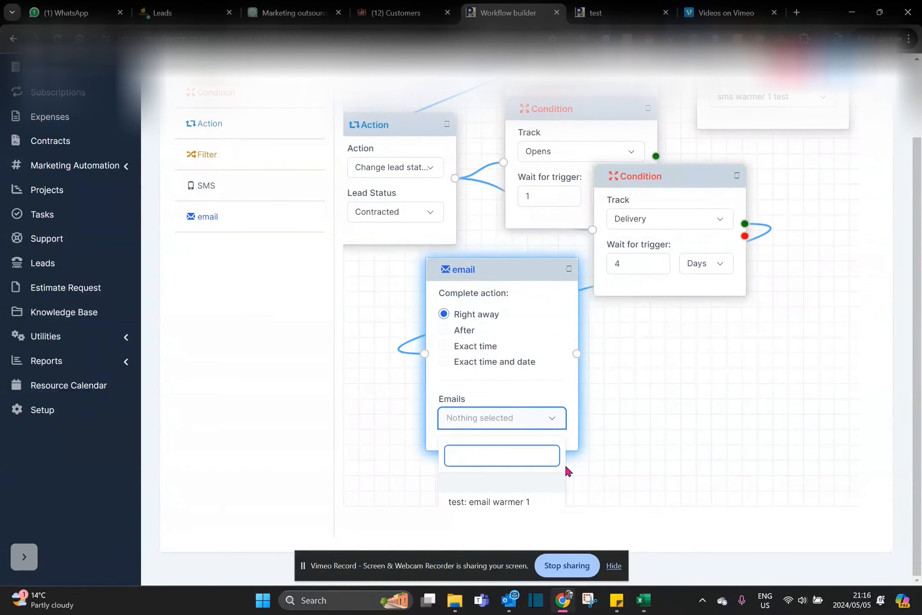
{"action": "left_click", "coordinate": [505, 503]}
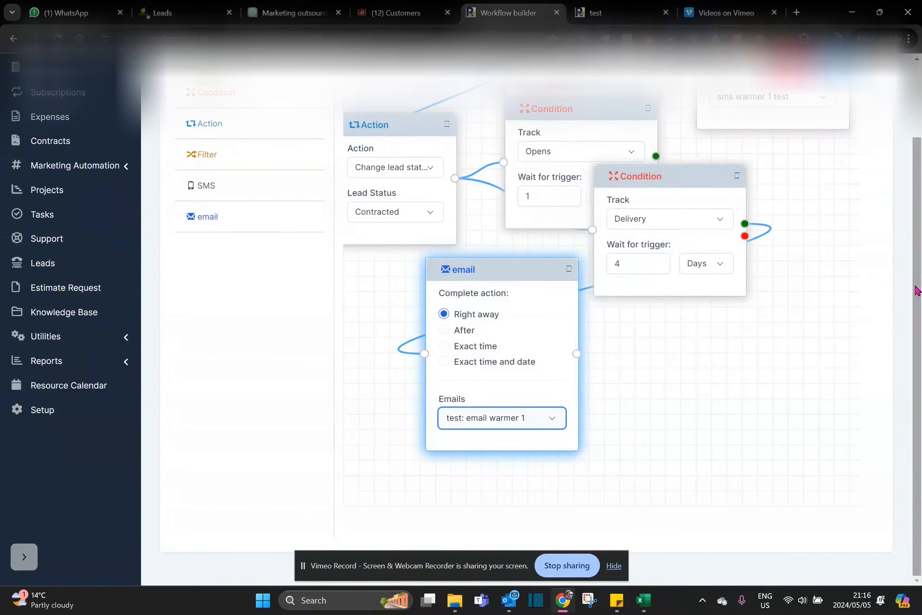
- Move the new email node beside the Delivery Condition's lower corner, nudge the Action node, and save the workflow
{"action": "scroll", "coordinate": [913, 273], "scroll_direction": "up", "scroll_amount": 2}
{"action": "left_click_drag", "start_coordinate": [500, 364], "coordinate": [789, 382]}
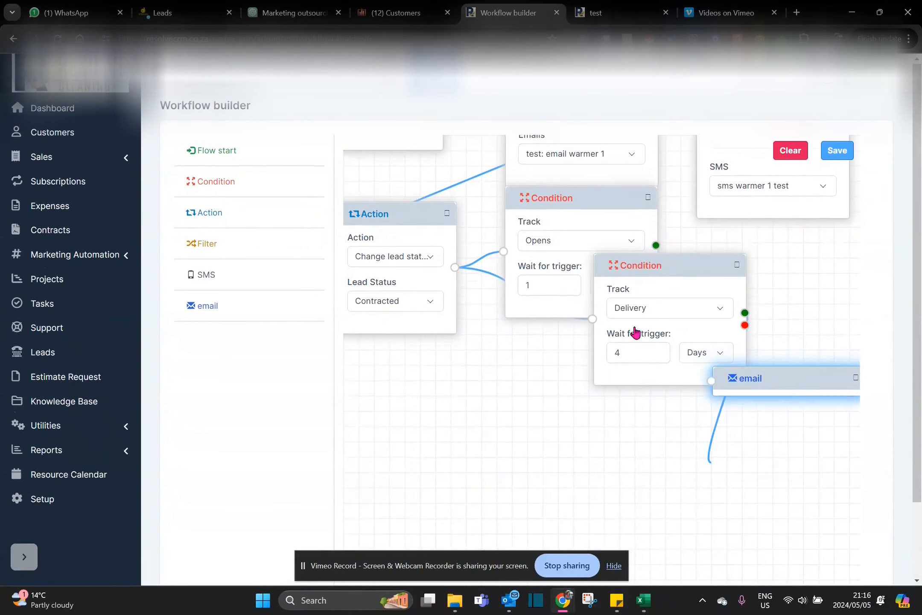
{"action": "left_click", "coordinate": [851, 379]}
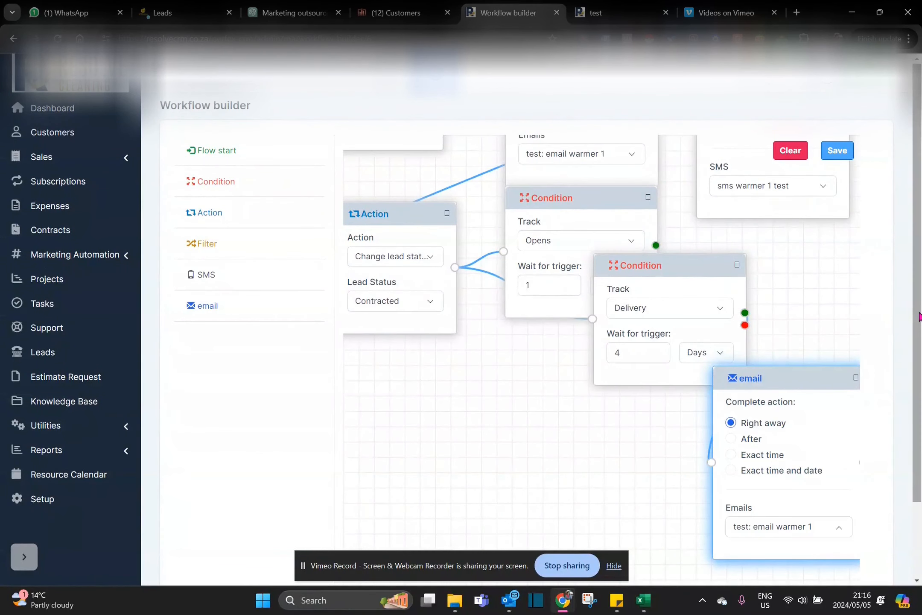
{"action": "mouse_move", "coordinate": [387, 210]}
{"action": "left_mouse_down"}
{"action": "mouse_move", "coordinate": [437, 243]}
{"action": "mouse_move", "coordinate": [397, 216]}
{"action": "left_mouse_up"}
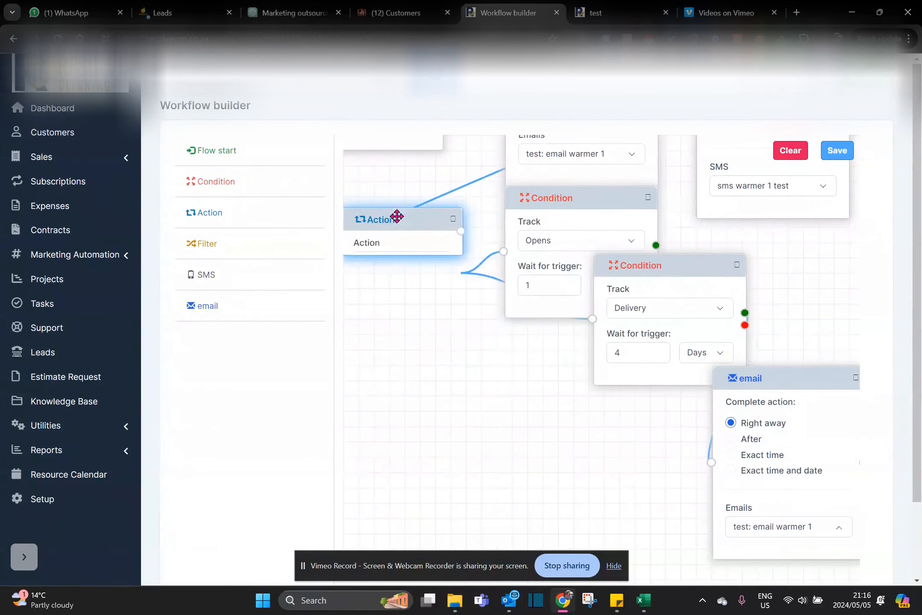
{"action": "left_click", "coordinate": [456, 217]}
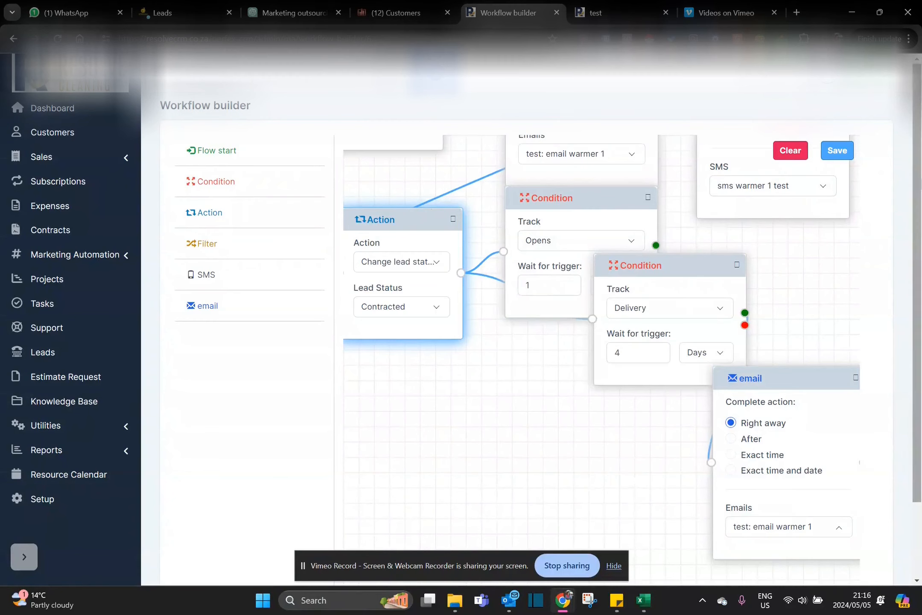
{"action": "left_click", "coordinate": [840, 158]}
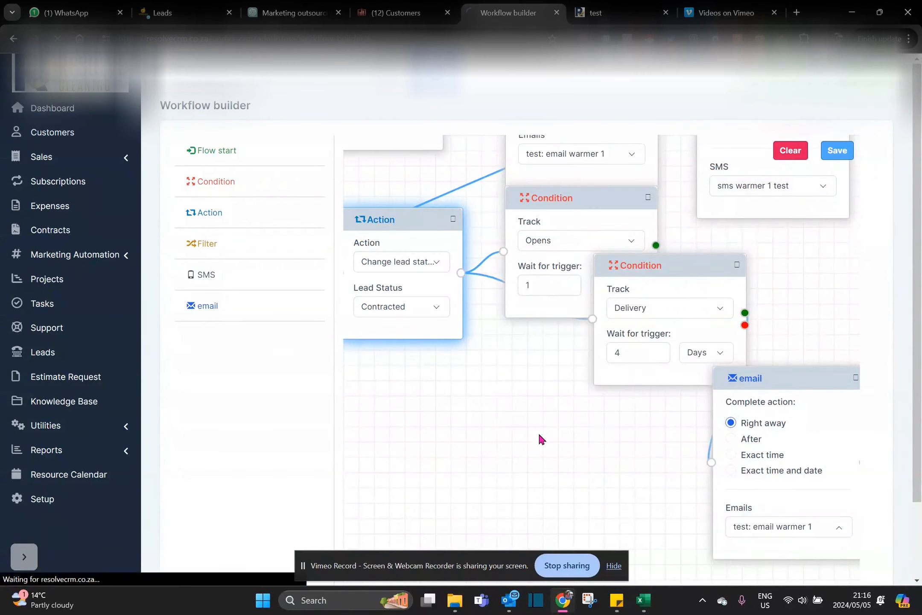
- Reopen the campaign in the workflow builder and spread out the nodes, with the Delivery Condition below the Opens Condition and its email below the SMS
{"action": "left_click_drag", "start_coordinate": [917, 203], "coordinate": [917, 379]}
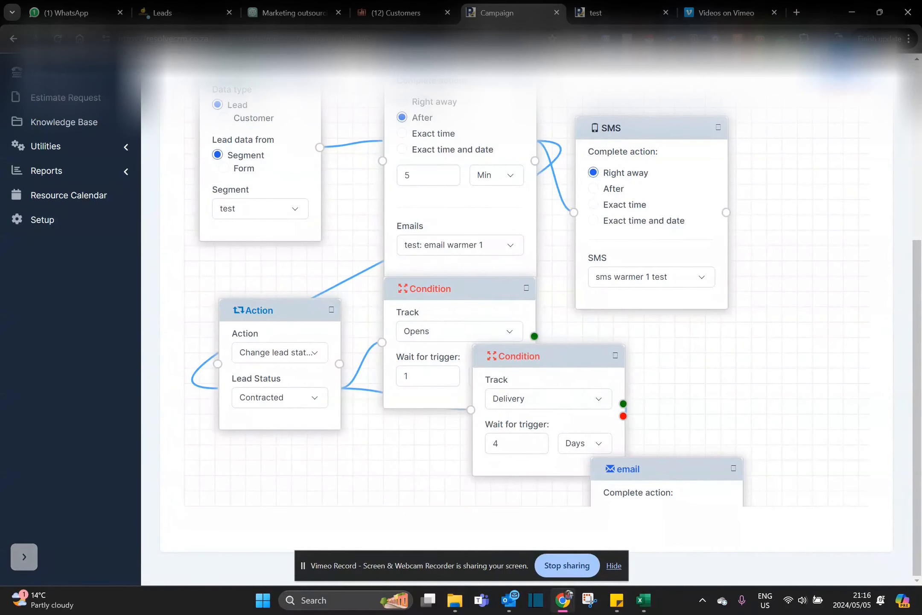
{"action": "left_click", "coordinate": [842, 67]}
{"action": "left_click_drag", "start_coordinate": [701, 448], "coordinate": [574, 537]}
{"action": "left_click_drag", "start_coordinate": [803, 562], "coordinate": [802, 451]}
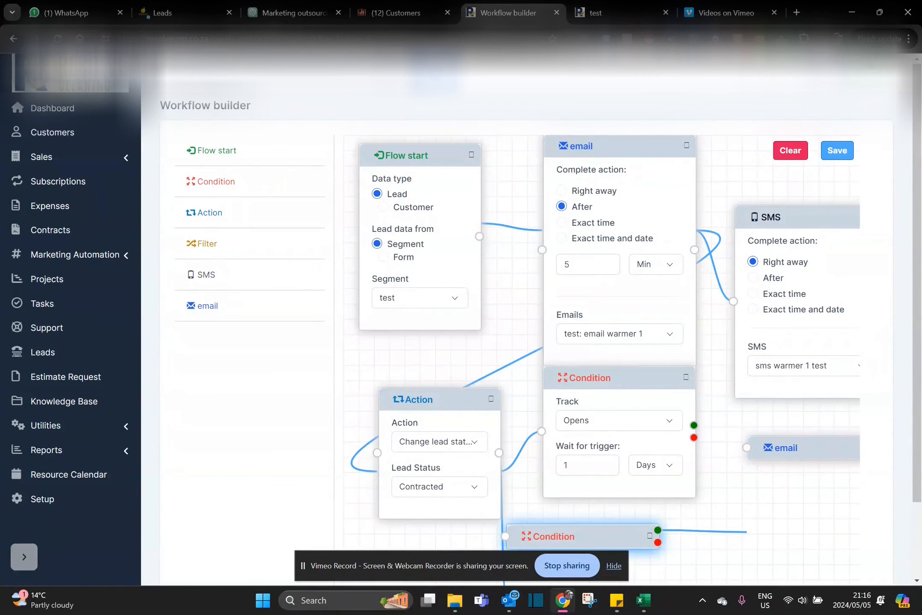
{"action": "left_click", "coordinate": [838, 449]}
{"action": "left_click_drag", "start_coordinate": [915, 346], "coordinate": [915, 429]}
{"action": "left_click", "coordinate": [644, 445]}
{"action": "scroll", "coordinate": [410, 193], "scroll_direction": "up", "scroll_amount": 2}
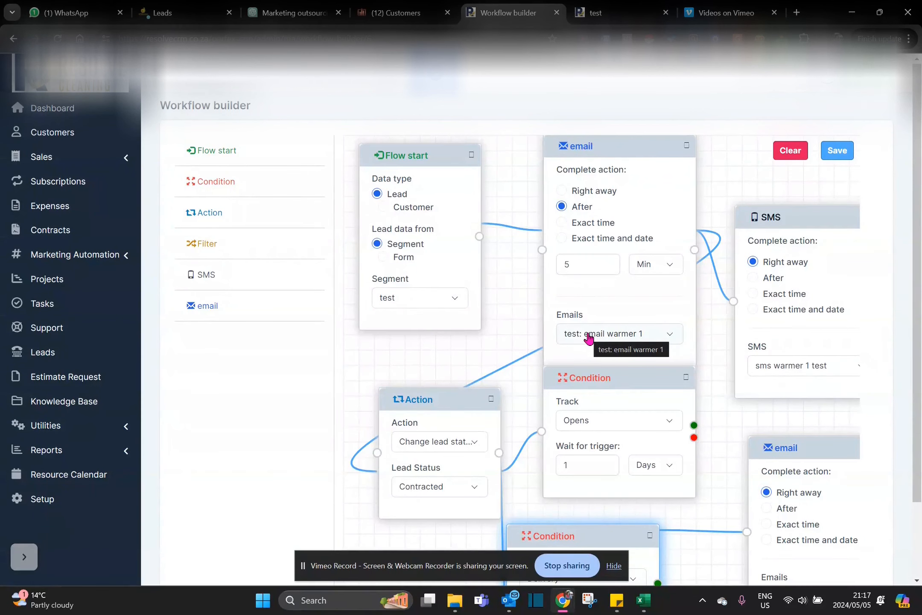
- Connect the Opens Condition's green output to the SMS node
{"action": "left_click", "coordinate": [97, 255]}
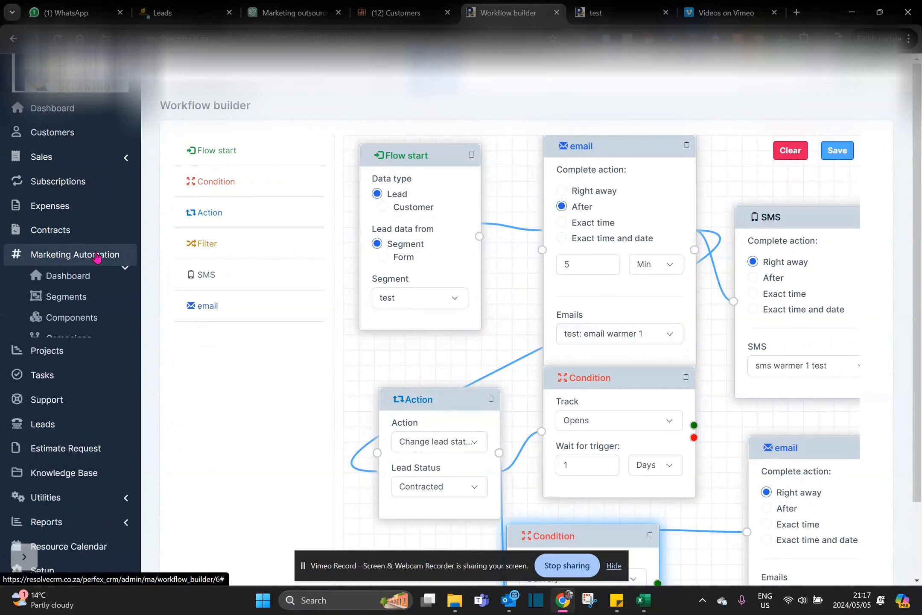
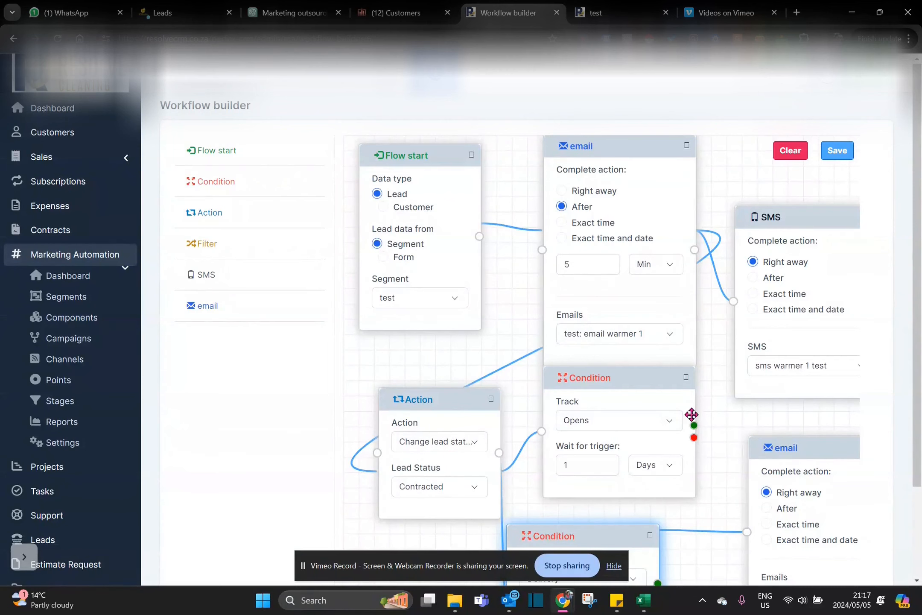
{"action": "left_click_drag", "start_coordinate": [695, 426], "coordinate": [733, 300]}
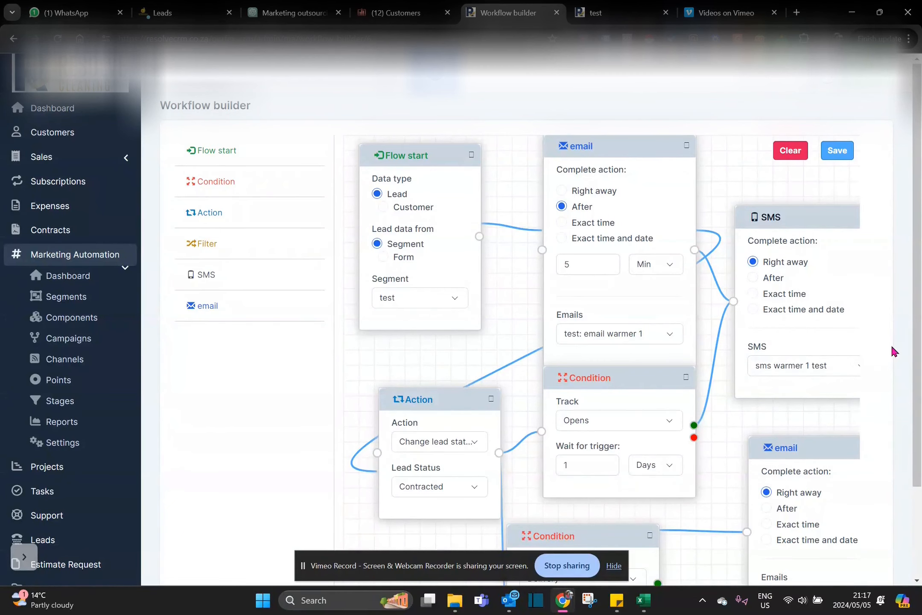
- Move the Delivery Condition and its linked email node up so their settings fit on the canvas, and save the workflow
{"action": "left_click_drag", "start_coordinate": [916, 290], "coordinate": [912, 405]}
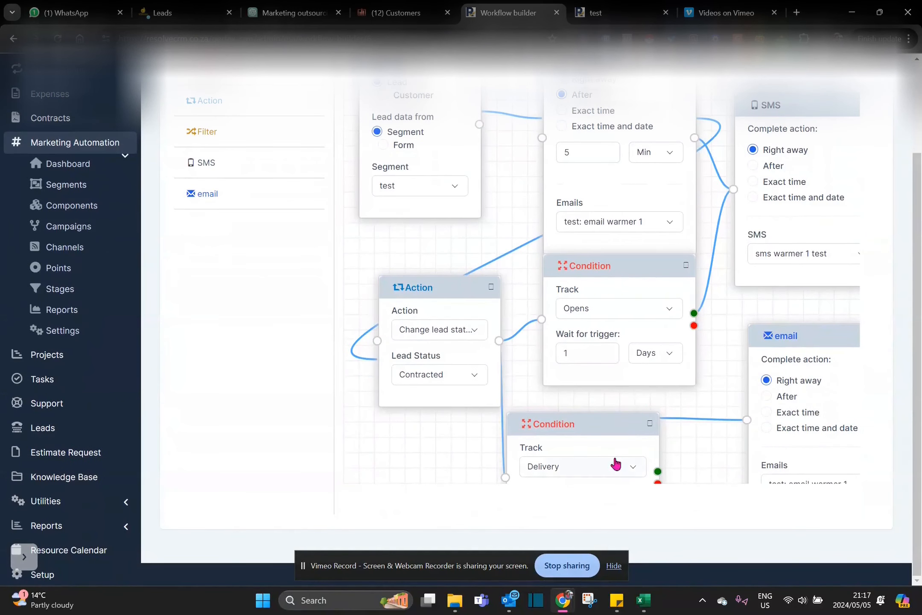
{"action": "left_click_drag", "start_coordinate": [612, 465], "coordinate": [651, 451]}
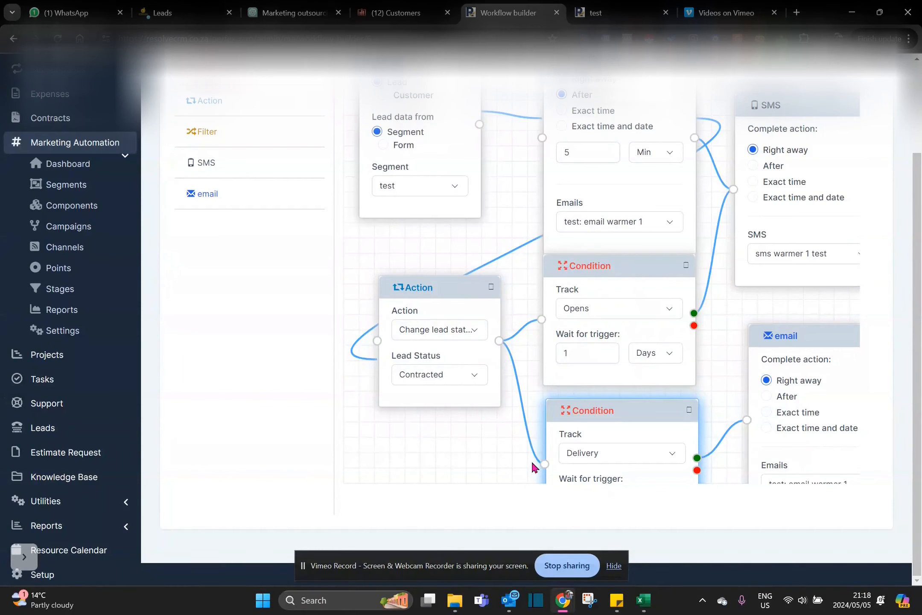
{"action": "left_click_drag", "start_coordinate": [630, 419], "coordinate": [577, 388]}
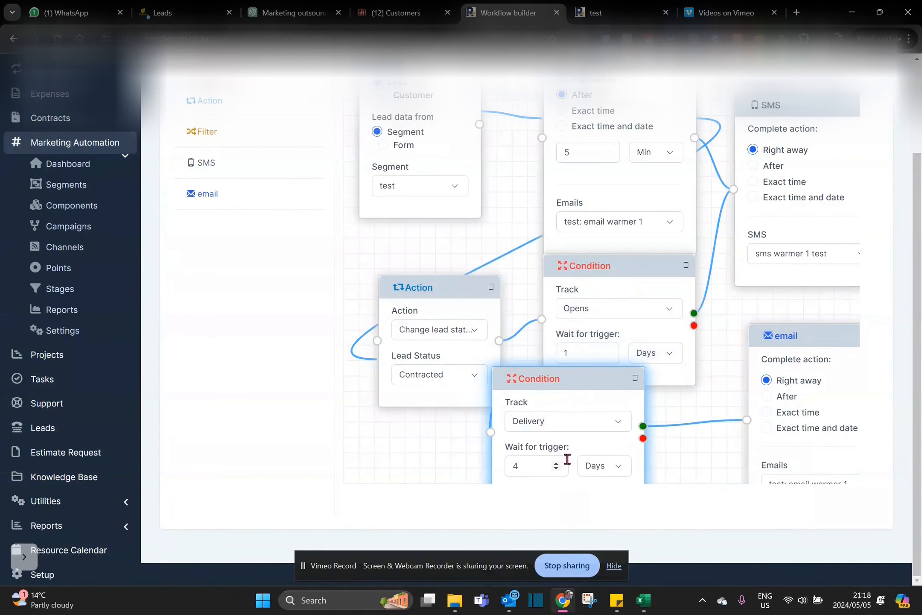
{"action": "left_click_drag", "start_coordinate": [813, 329], "coordinate": [754, 278]}
{"action": "left_click", "coordinate": [829, 282]}
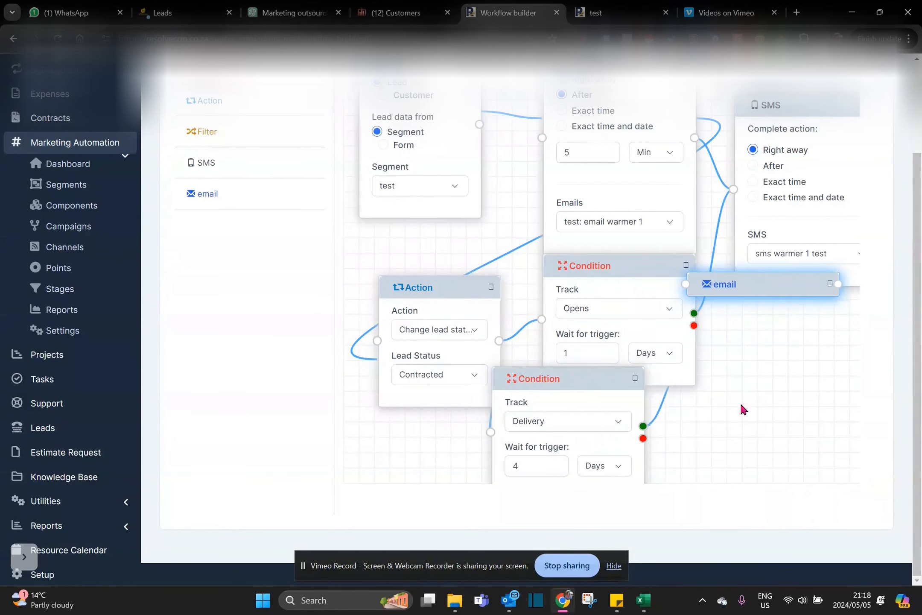
{"action": "left_click", "coordinate": [828, 282]}
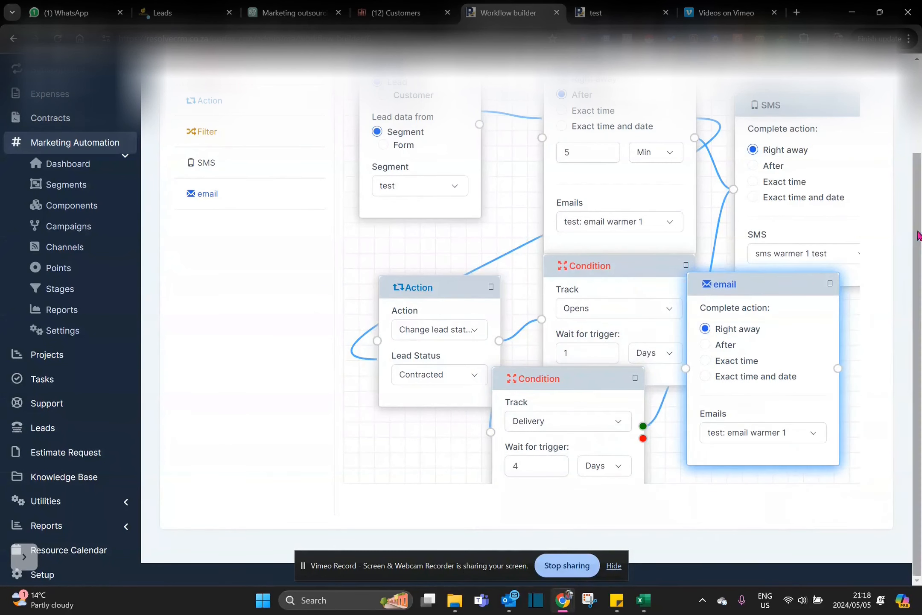
{"action": "scroll", "coordinate": [909, 164], "scroll_direction": "up", "scroll_amount": 2}
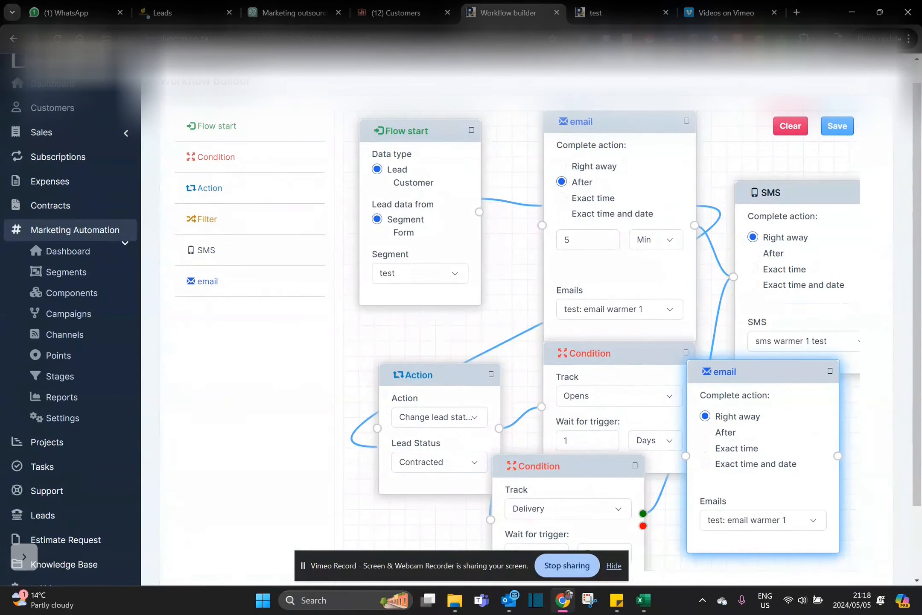
{"action": "left_click", "coordinate": [846, 124]}
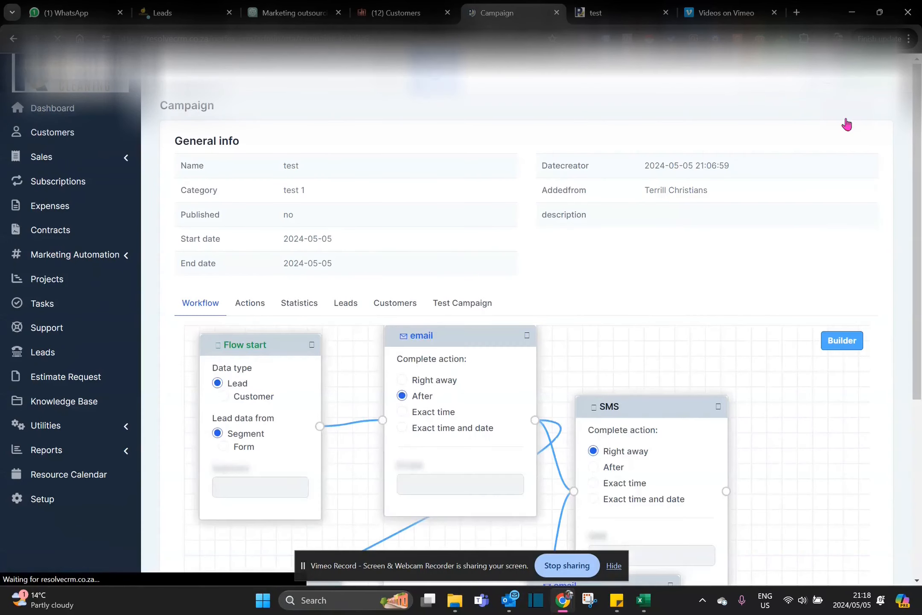
- Examine the campaign's Actions, Statistics and Leads sections
{"action": "left_click", "coordinate": [247, 303]}
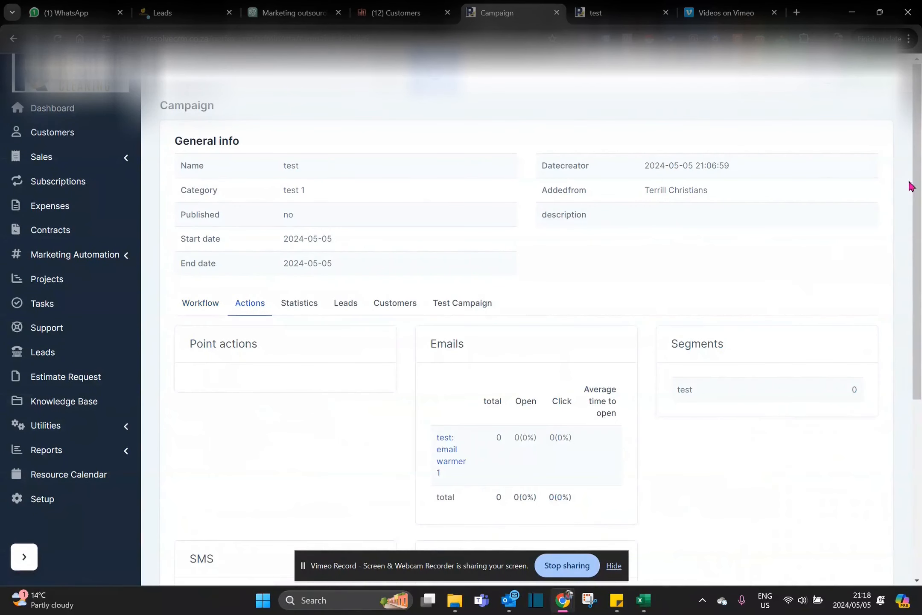
{"action": "left_click_drag", "start_coordinate": [916, 188], "coordinate": [917, 247]}
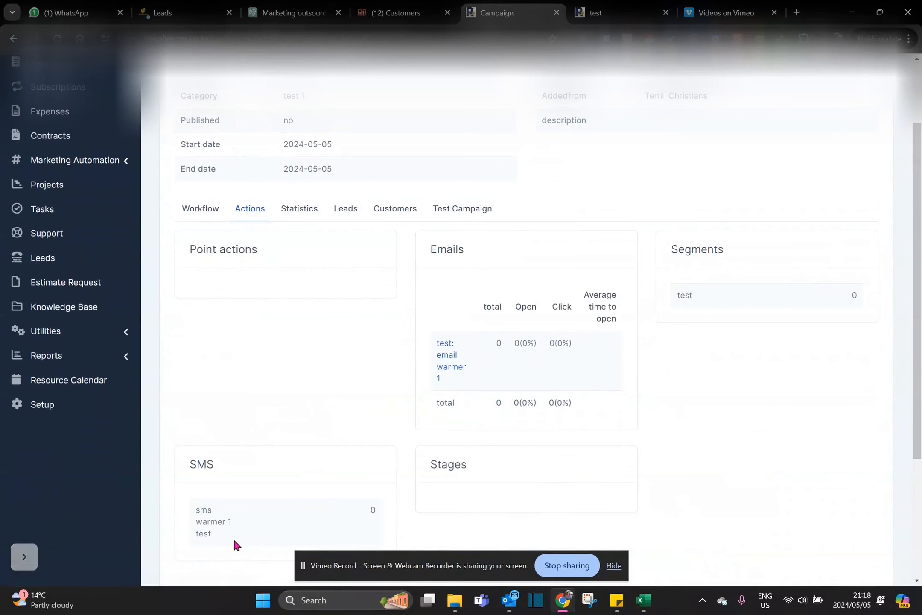
{"action": "left_click", "coordinate": [301, 210]}
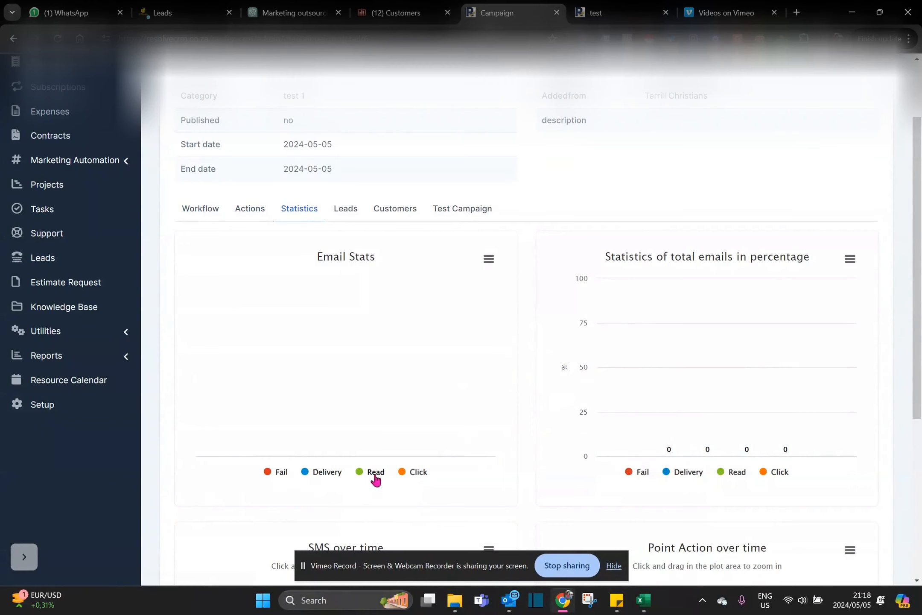
{"action": "scroll", "coordinate": [900, 409], "scroll_direction": "down", "scroll_amount": 5}
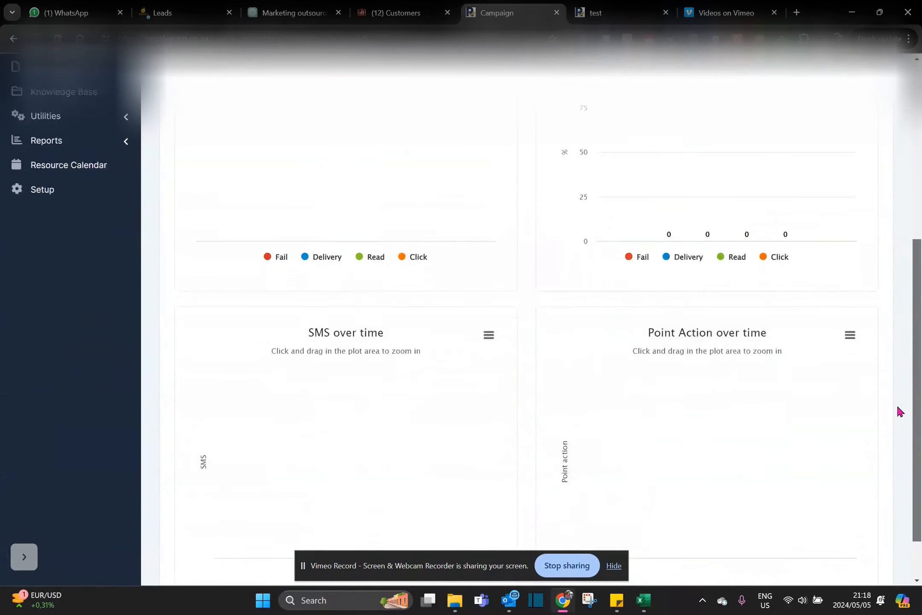
{"action": "scroll", "coordinate": [900, 331], "scroll_direction": "up", "scroll_amount": 7}
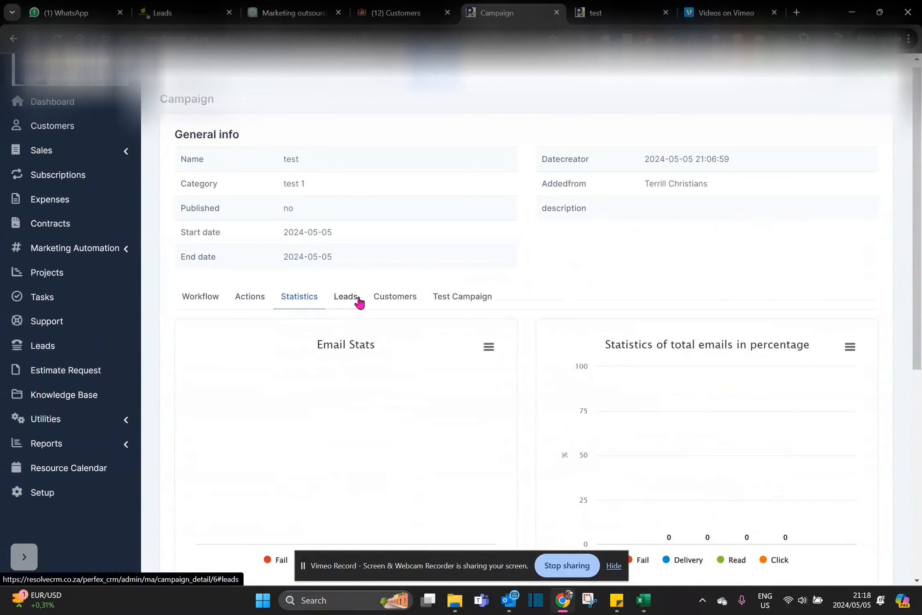
{"action": "left_click", "coordinate": [360, 301]}
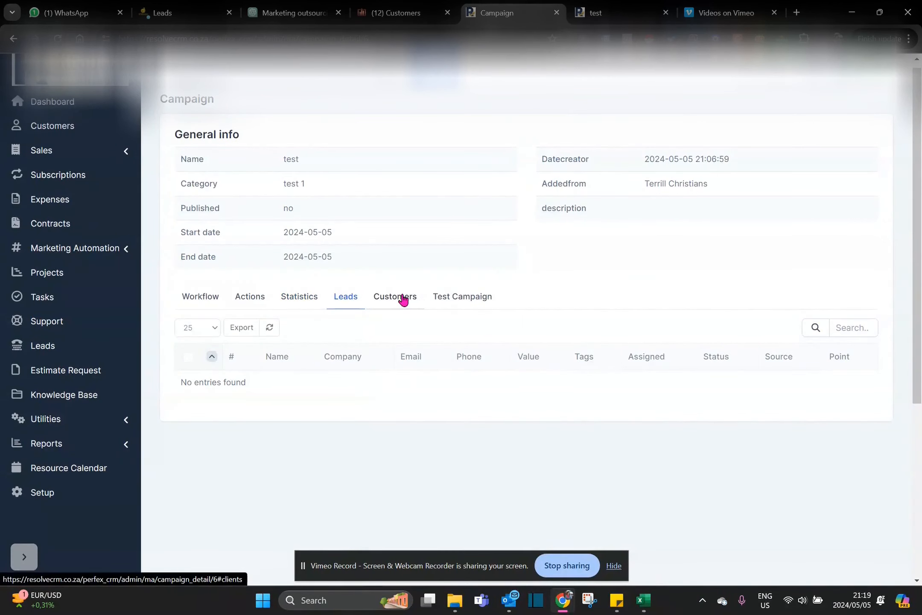
- View the Test Campaign section and its start-test form, and close the form without filling it in
{"action": "left_click", "coordinate": [462, 296]}
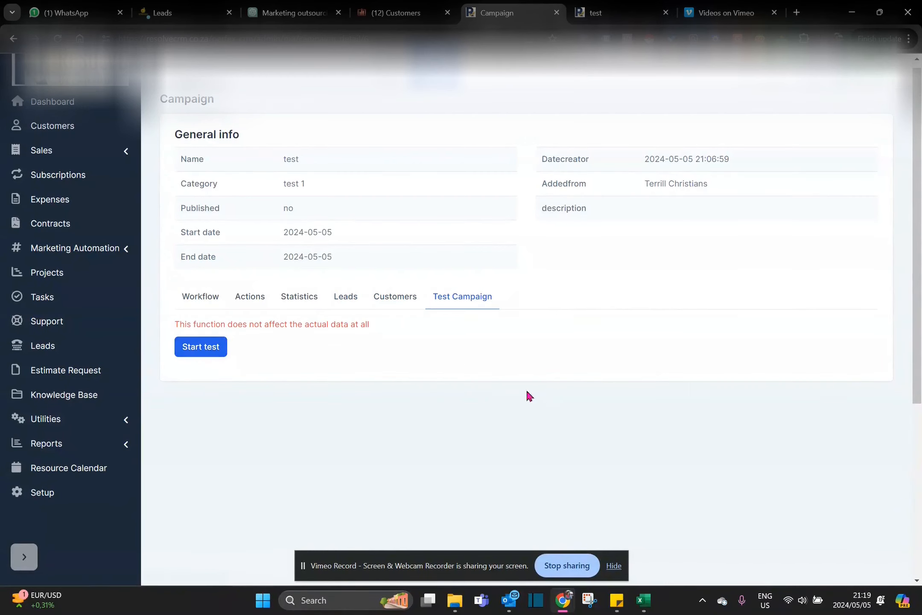
{"action": "left_click", "coordinate": [205, 351]}
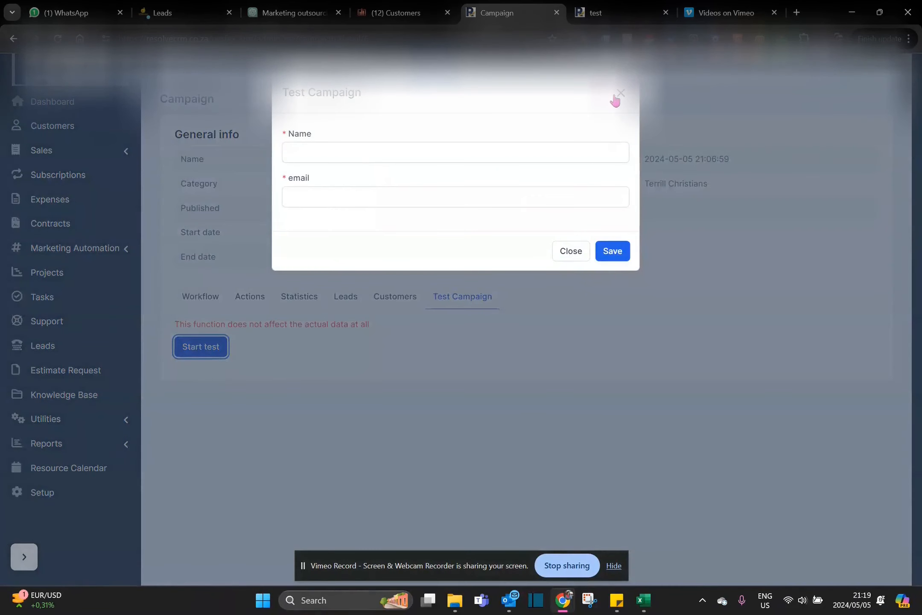
{"action": "left_click", "coordinate": [614, 96]}
- Open a blank new email from the Marketing Automation channels, ready for its subject
{"action": "left_click", "coordinate": [109, 250]}
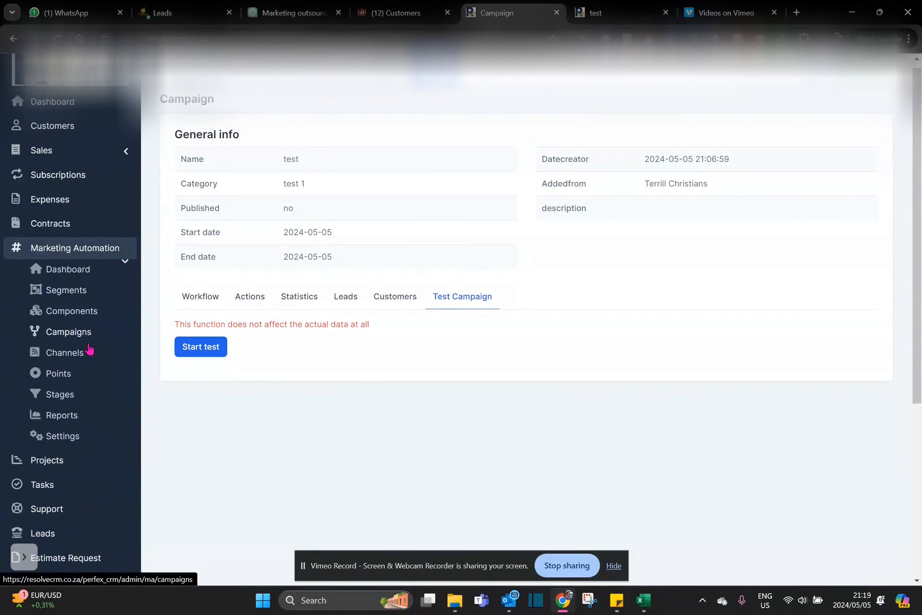
{"action": "left_click", "coordinate": [69, 353]}
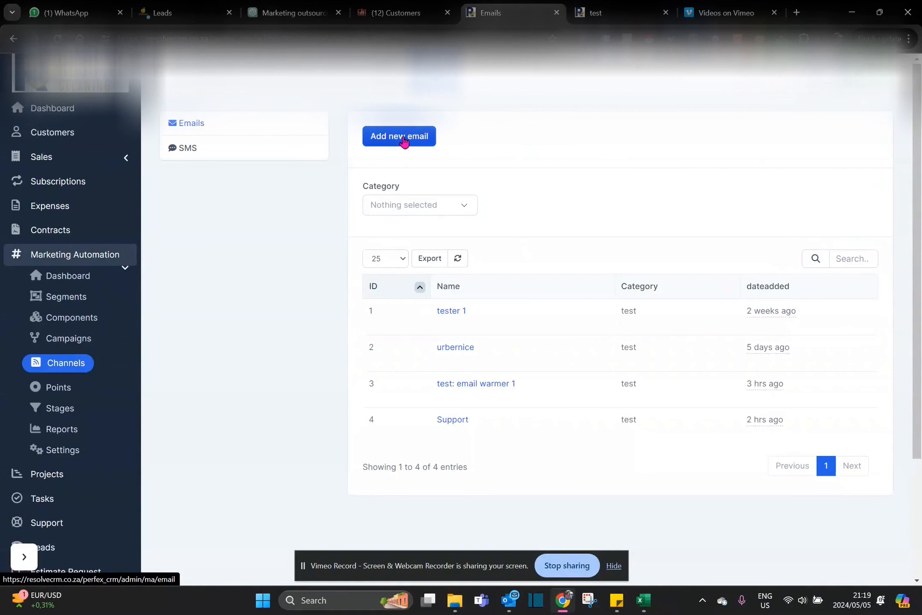
{"action": "left_click", "coordinate": [423, 138]}
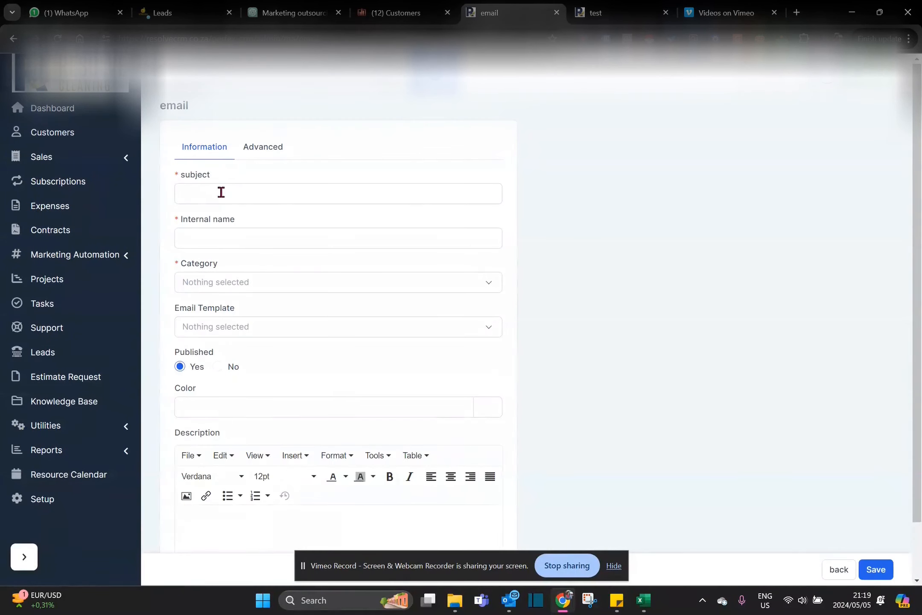
{"action": "left_click", "coordinate": [221, 192]}
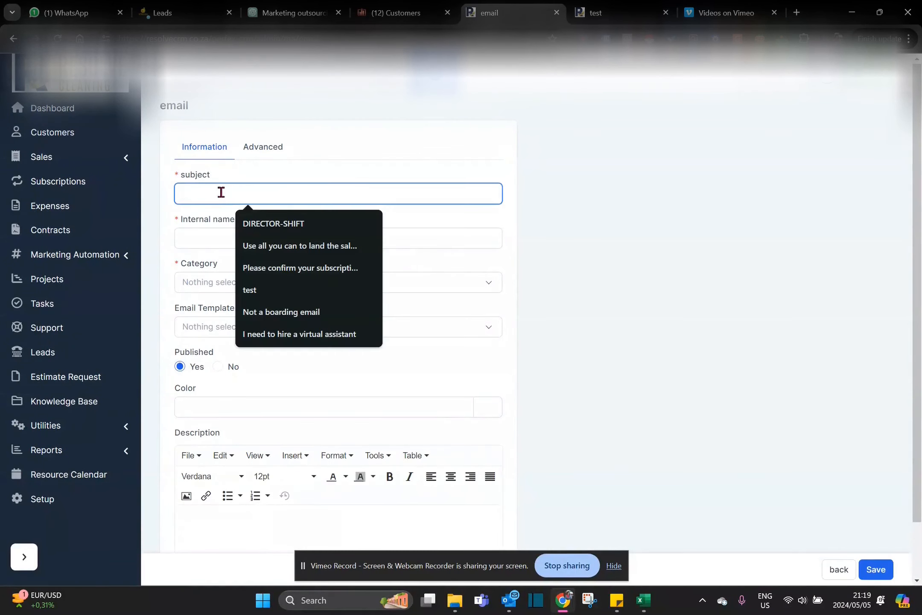
- Enter "test" as the email's subject and internal name, choose the test category, and keep it published
{"action": "left_click", "coordinate": [253, 301]}
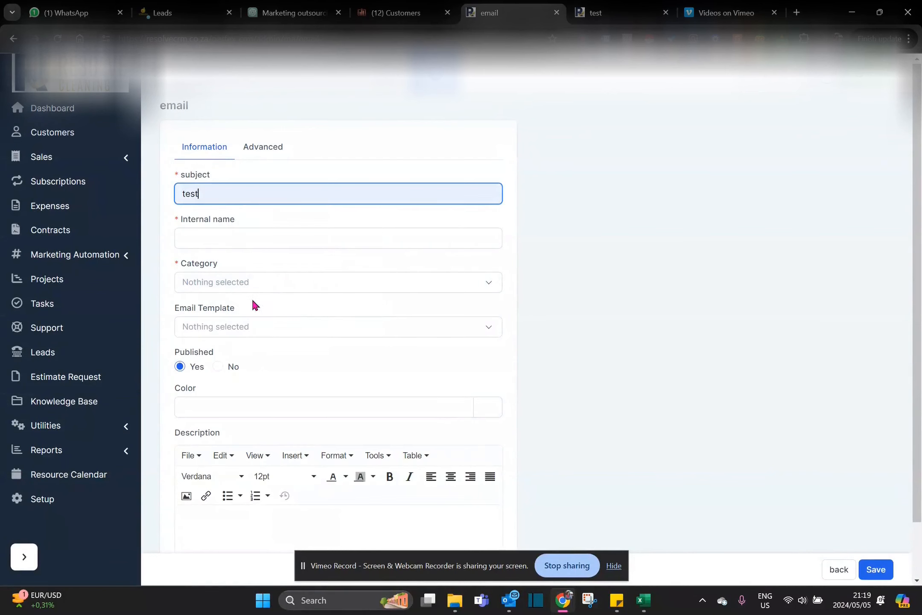
{"action": "left_click", "coordinate": [261, 238]}
{"action": "left_click", "coordinate": [253, 378]}
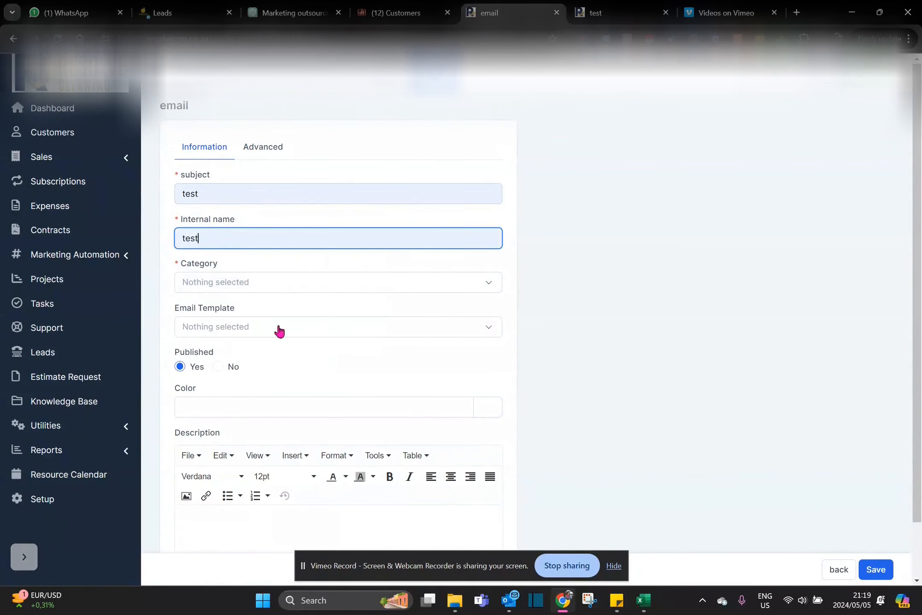
{"action": "left_click", "coordinate": [179, 370]}
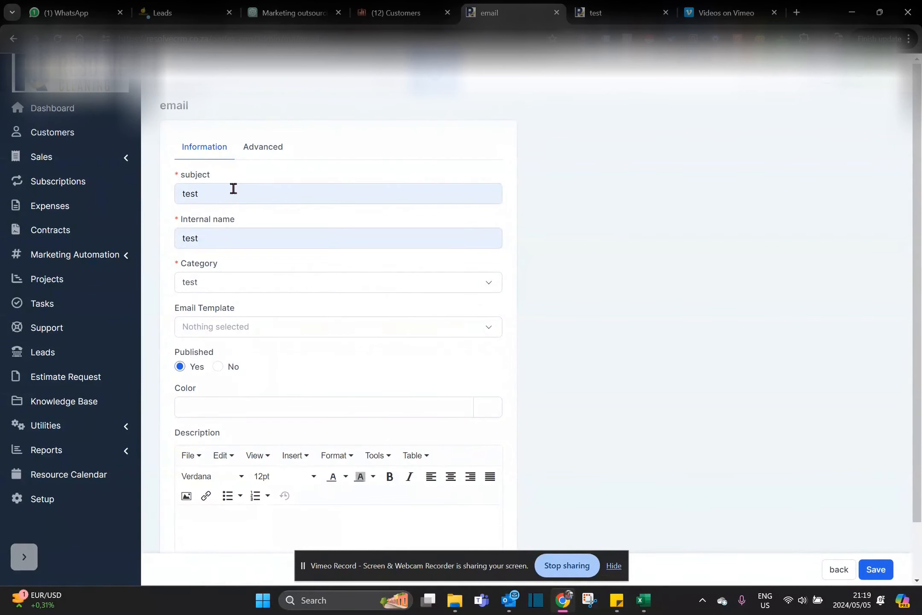
- Review the email's advanced sender, reply-to, BCC and attachment options, leave them blank, and save the email
{"action": "left_click", "coordinate": [270, 150]}
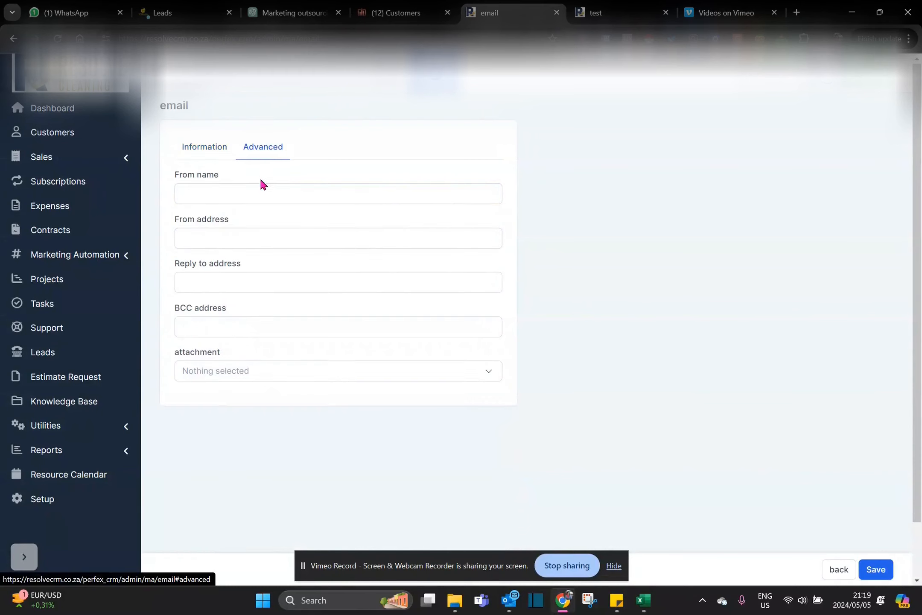
{"action": "left_click", "coordinate": [260, 190]}
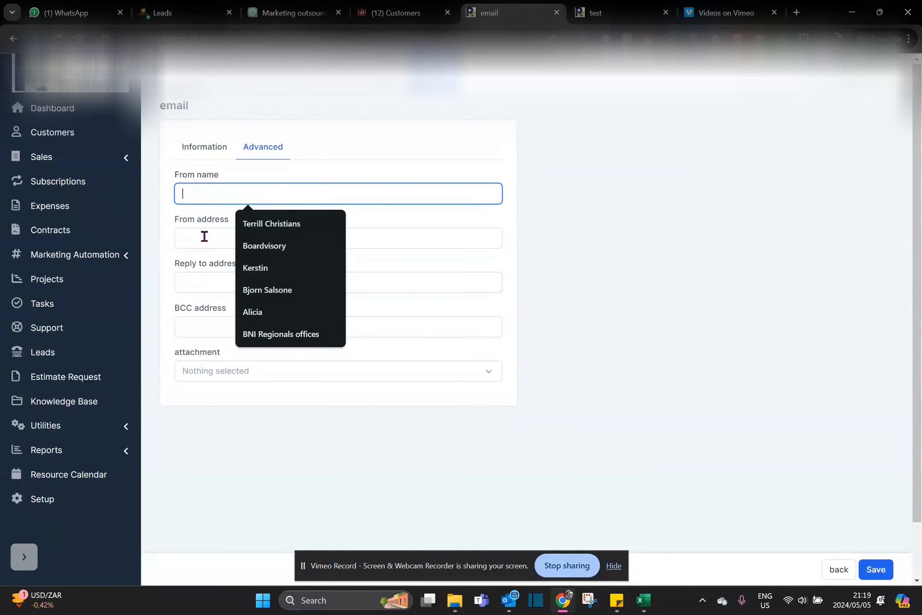
{"action": "left_click", "coordinate": [203, 278]}
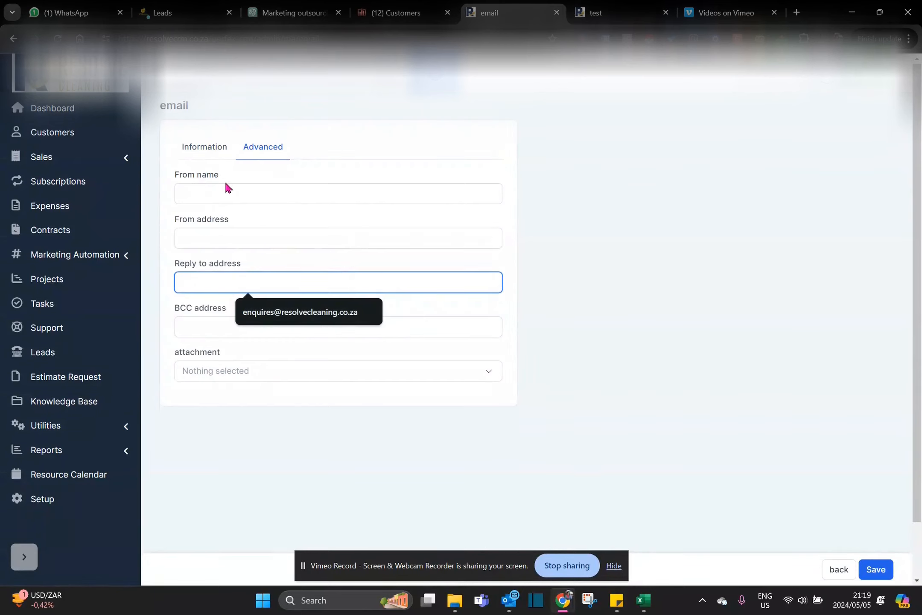
{"action": "left_click", "coordinate": [875, 569]}
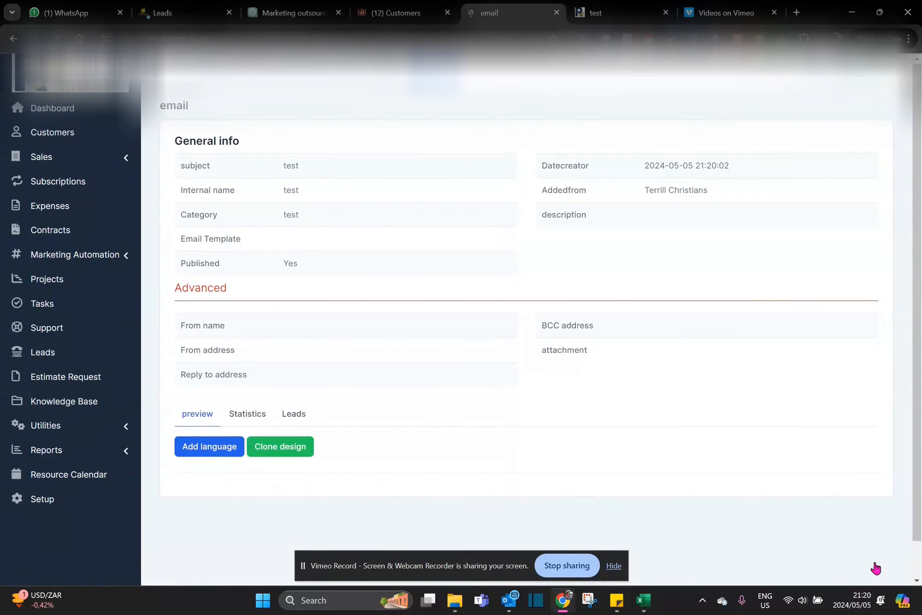
- Add English as a language version of the saved email
{"action": "left_click", "coordinate": [210, 447]}
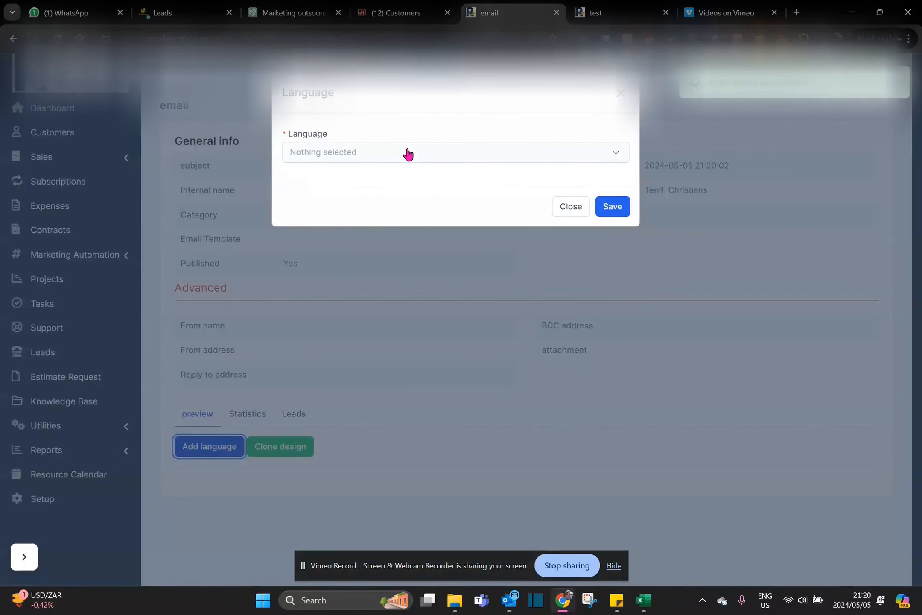
{"action": "left_click", "coordinate": [407, 153]}
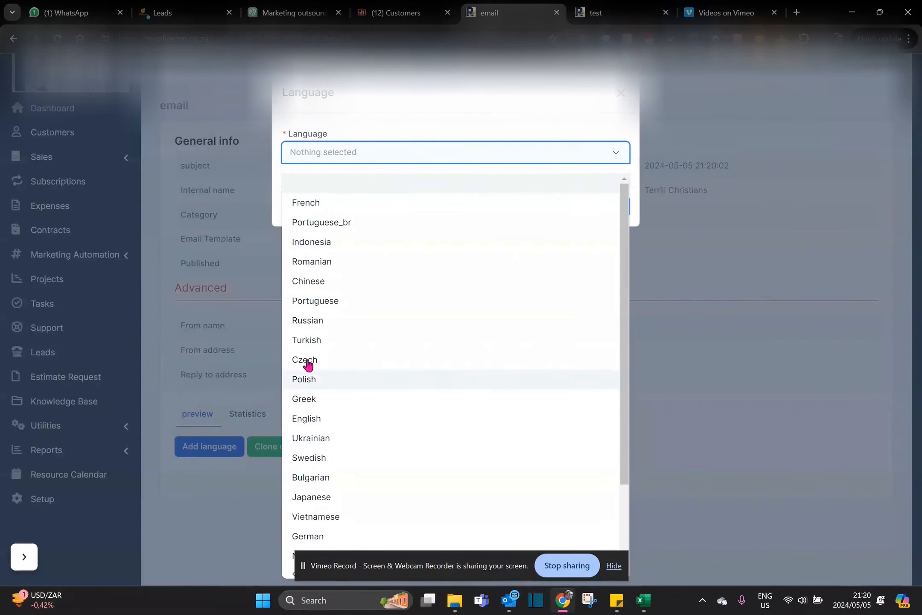
{"action": "left_click", "coordinate": [304, 419]}
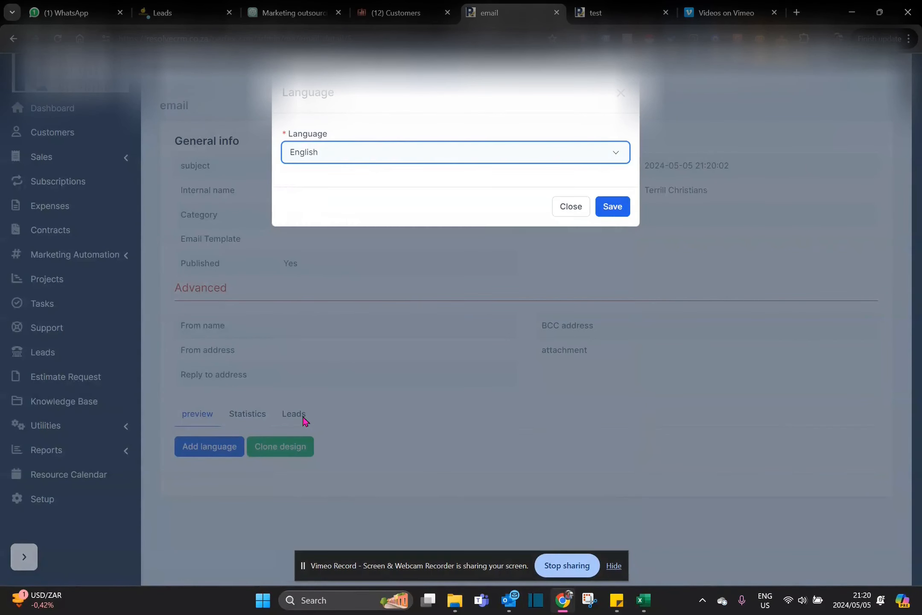
{"action": "left_click", "coordinate": [612, 206]}
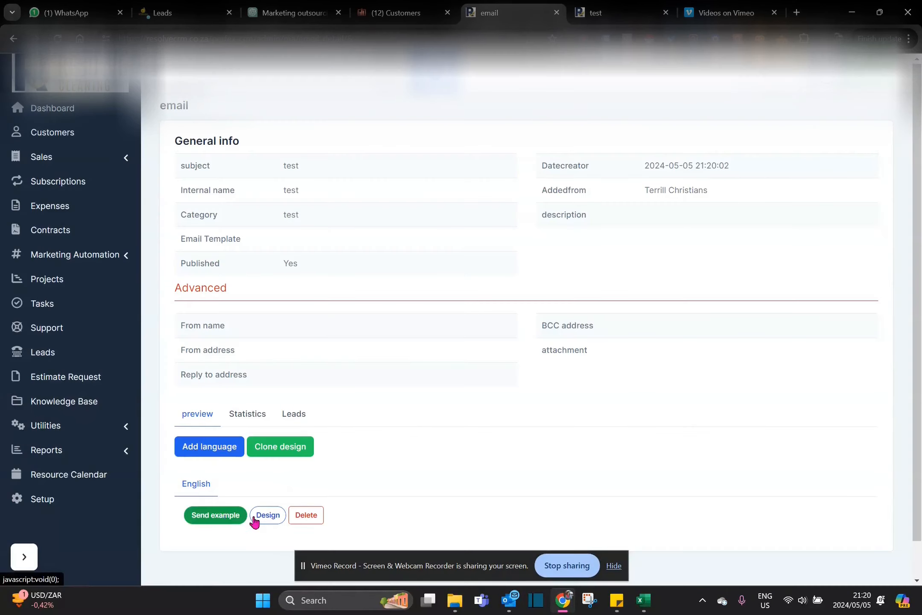
- Design the English version of the email by adding a text block to the blank layout, and save the design
{"action": "left_click", "coordinate": [269, 516]}
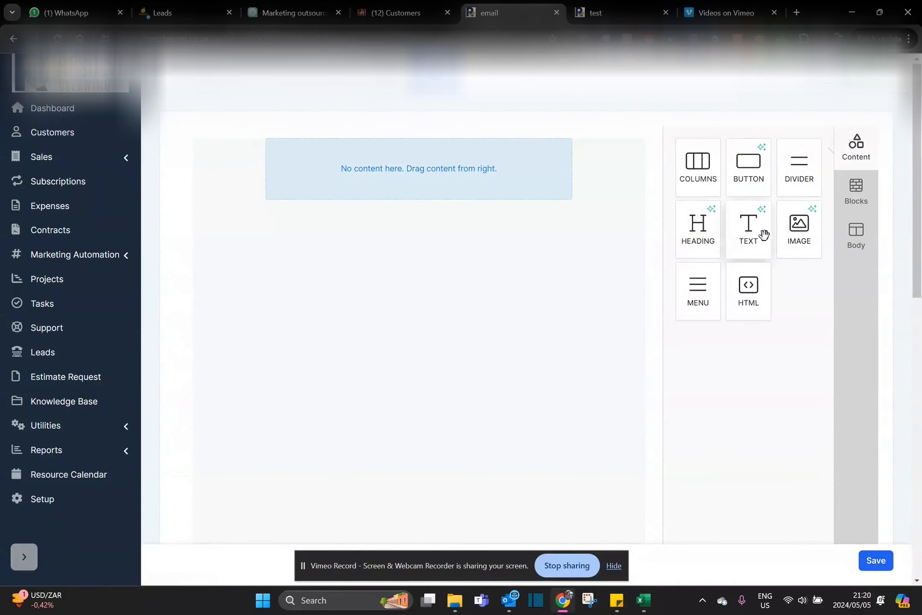
{"action": "left_click_drag", "start_coordinate": [761, 232], "coordinate": [525, 172]}
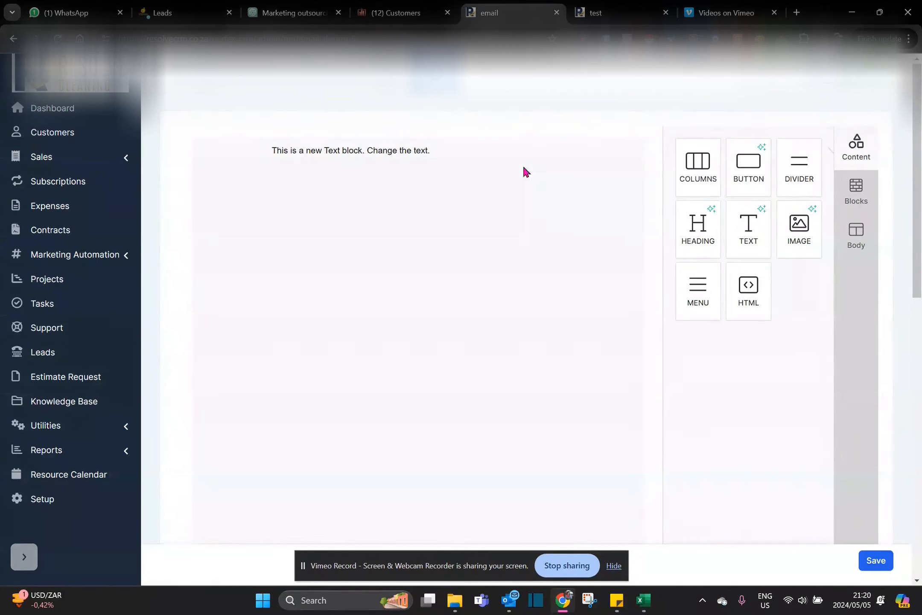
{"action": "left_click", "coordinate": [360, 152]}
{"action": "left_click", "coordinate": [861, 559]}
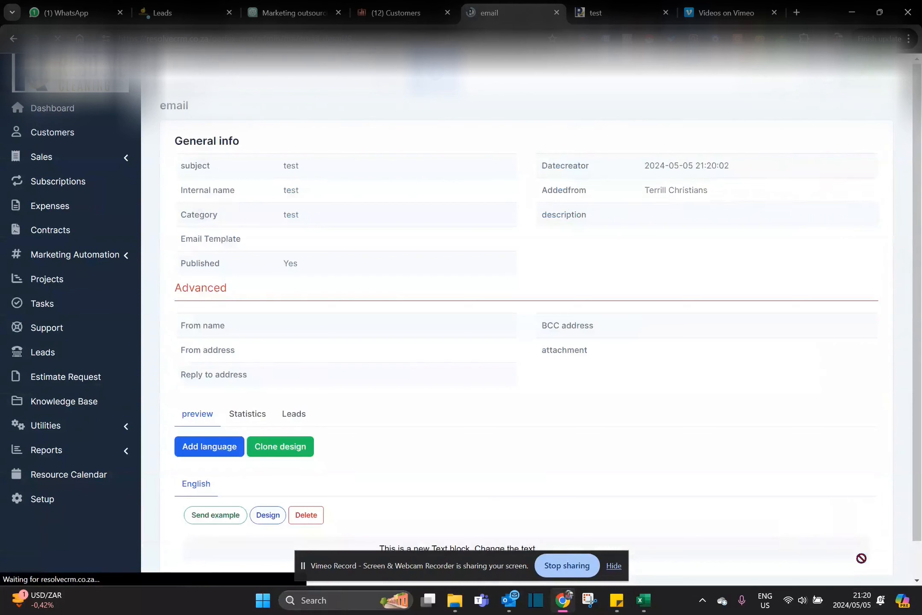
- Examine the email's Statistics and Leads sections, and return to the preview of its English design
{"action": "left_click", "coordinate": [262, 415]}
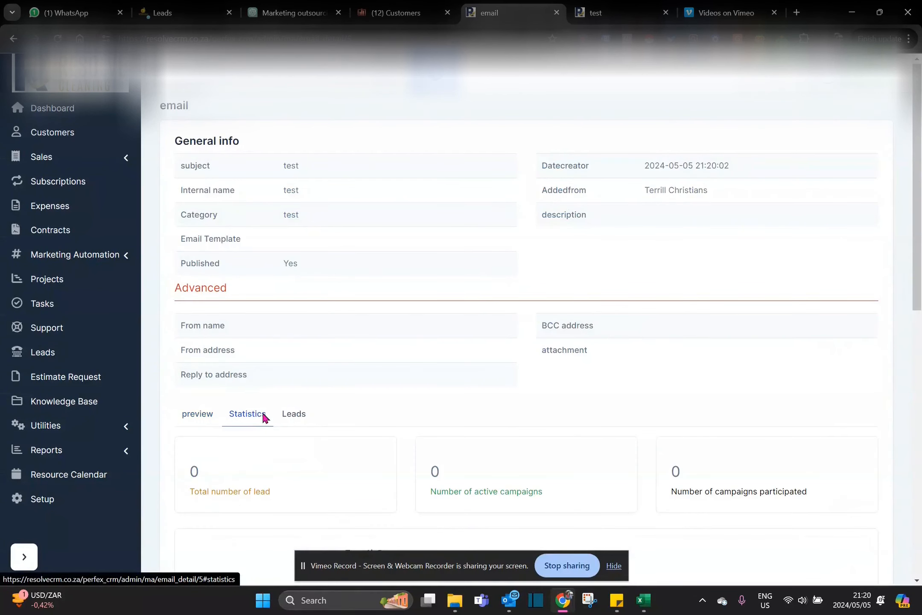
{"action": "left_click", "coordinate": [304, 415]}
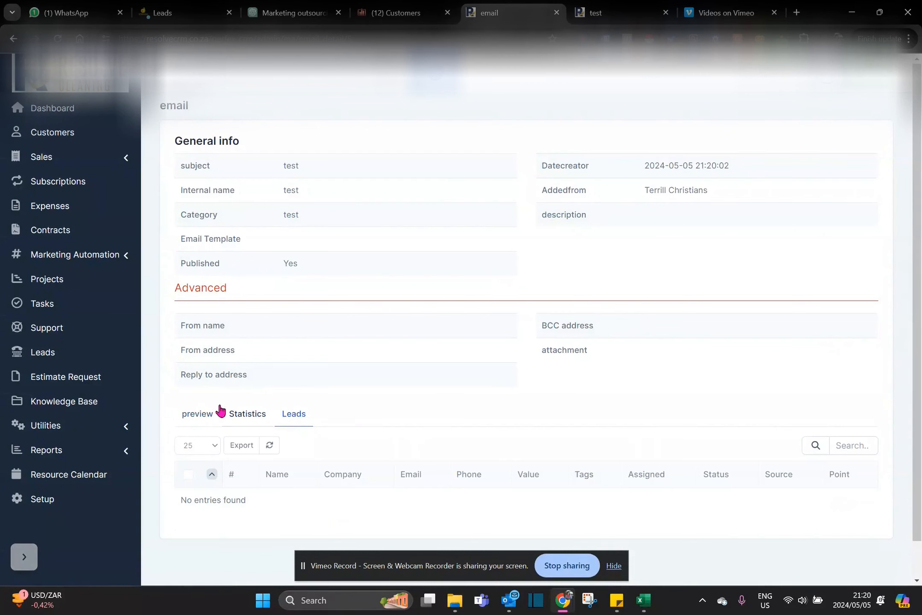
{"action": "left_click", "coordinate": [197, 414]}
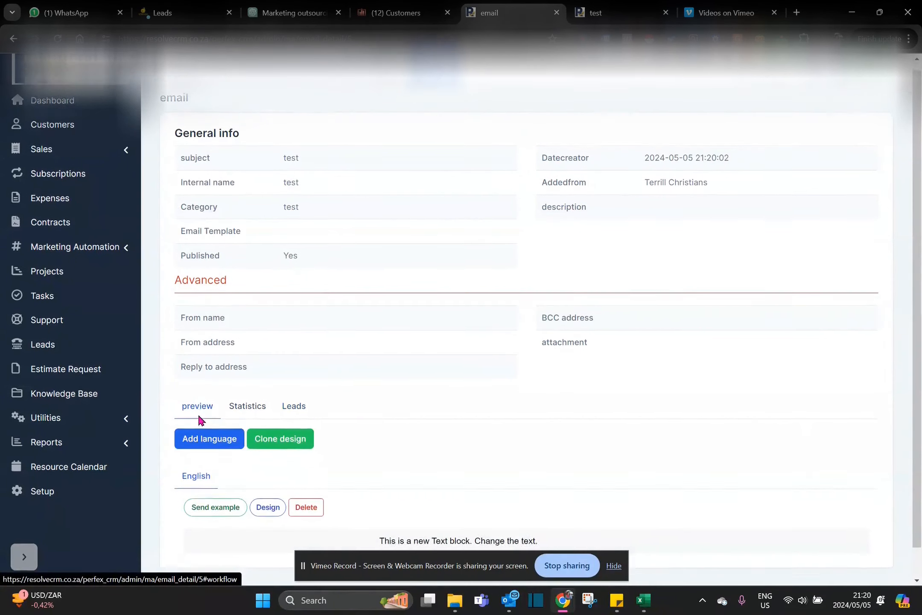
{"action": "scroll", "coordinate": [197, 416], "scroll_direction": "down", "scroll_amount": 1}
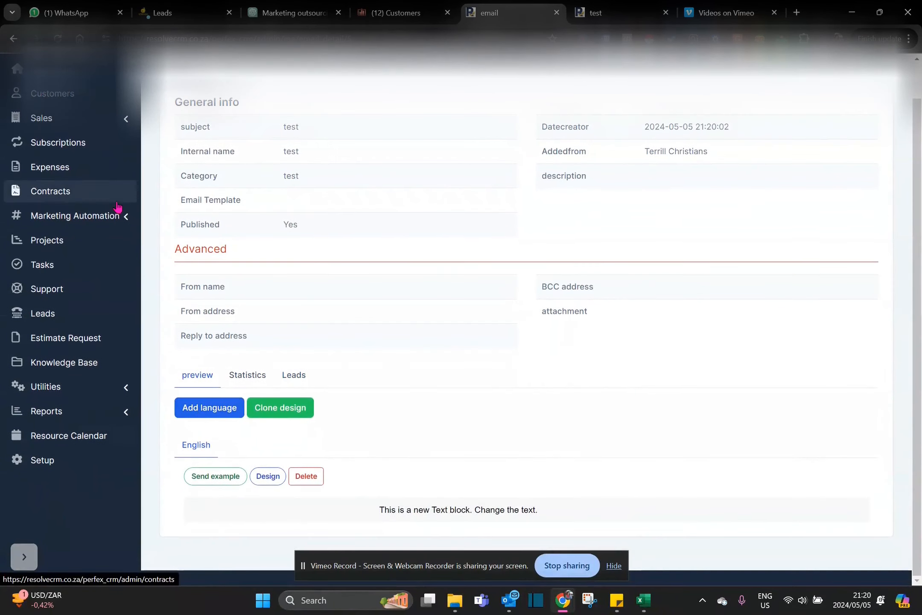
- Open the "test sms" entry from the Marketing Automation SMS channel for editing, and save it
{"action": "left_click", "coordinate": [117, 218]}
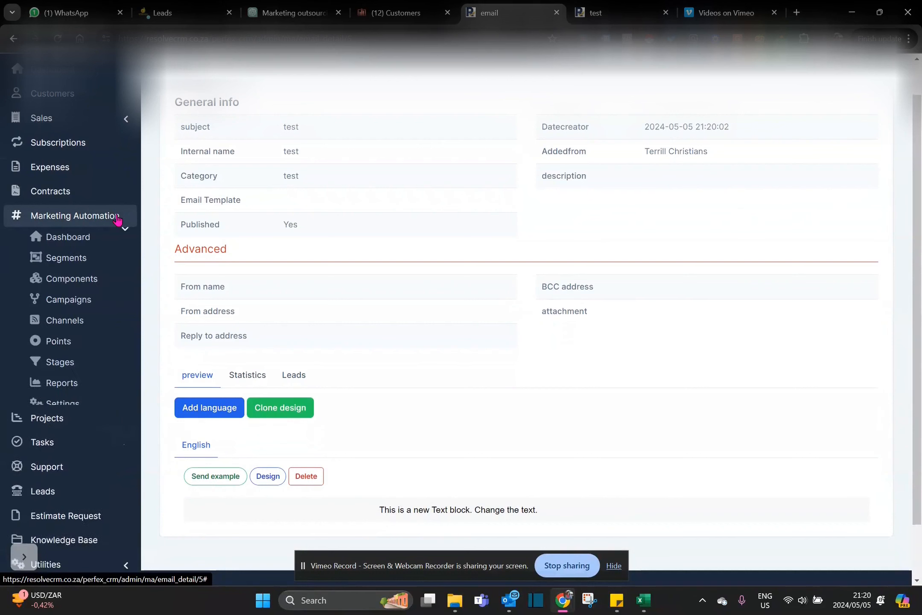
{"action": "left_click", "coordinate": [72, 321]}
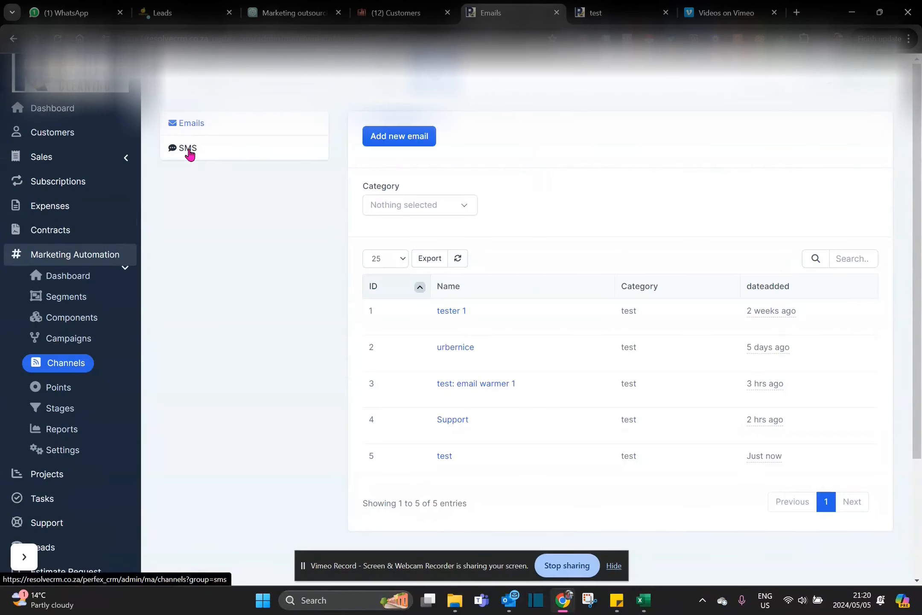
{"action": "left_click", "coordinate": [188, 149]}
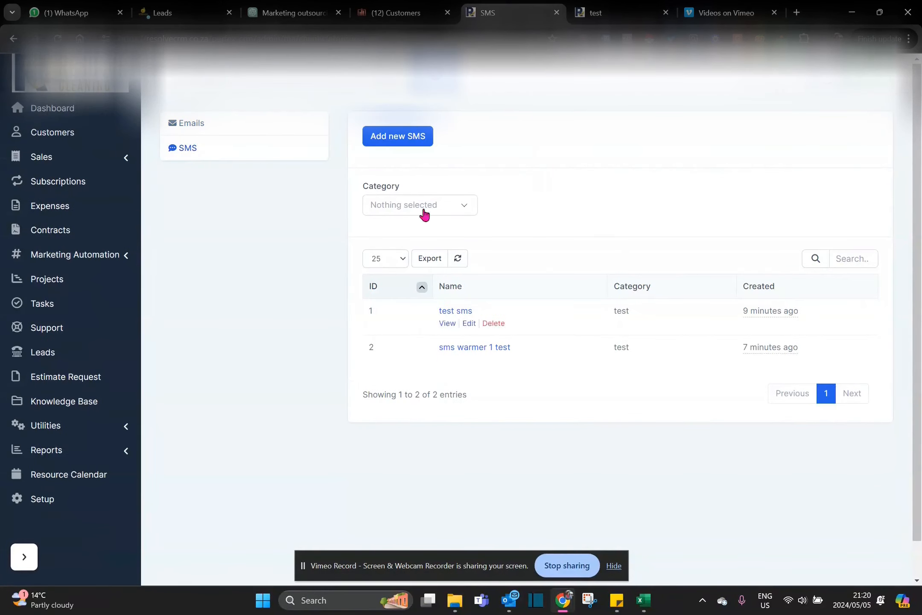
{"action": "left_click", "coordinate": [470, 323]}
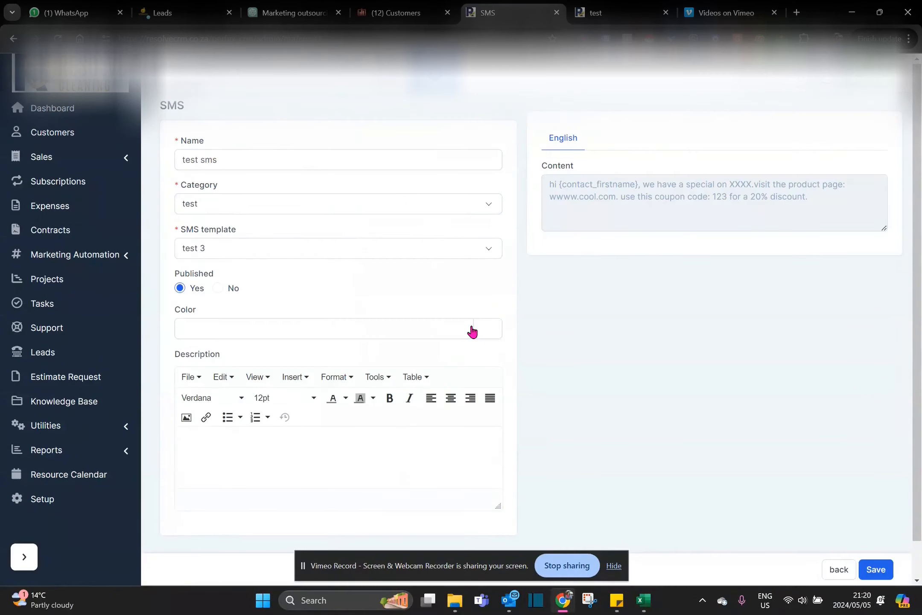
{"action": "left_click", "coordinate": [876, 569]}
- Open a new point action from Marketing Automation Points and examine its name, category and contact trigger options
{"action": "left_click", "coordinate": [65, 384]}
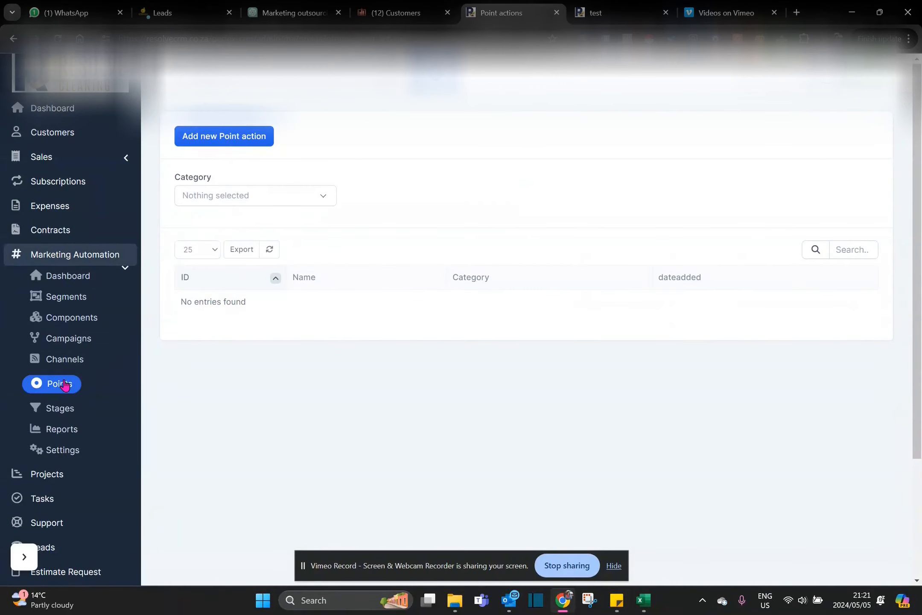
{"action": "left_click", "coordinate": [259, 127]}
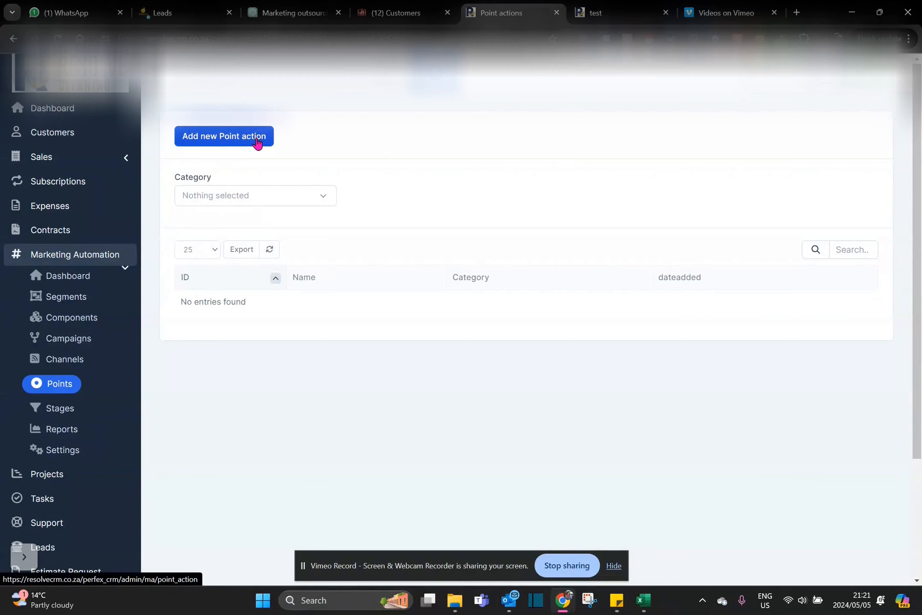
{"action": "left_click", "coordinate": [232, 136]}
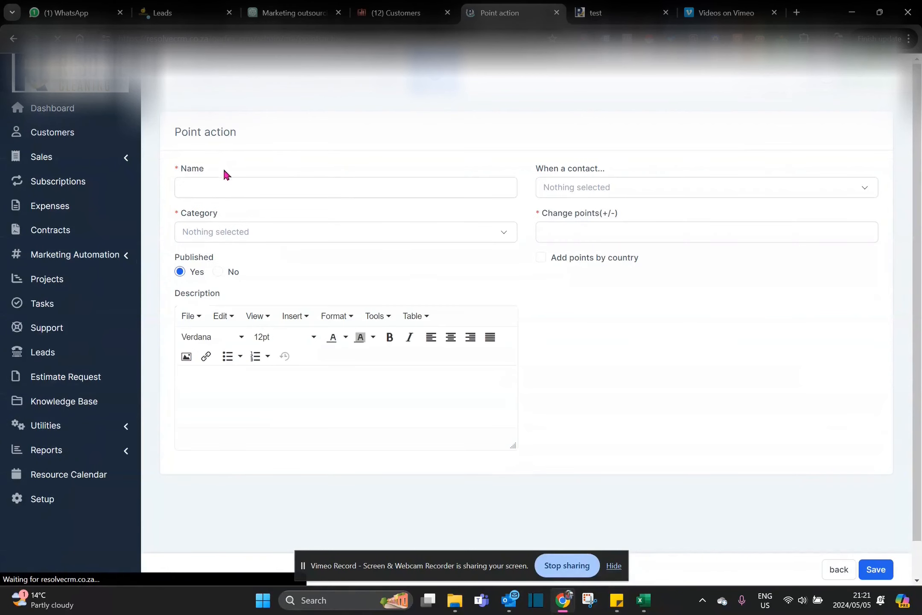
{"action": "left_click", "coordinate": [648, 191]}
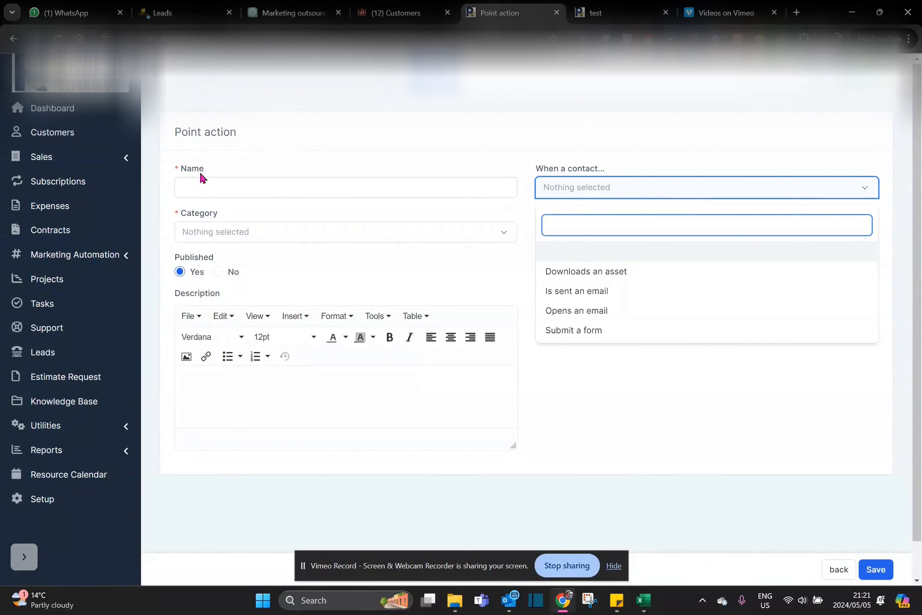
{"action": "left_click", "coordinate": [200, 188]}
{"action": "left_click", "coordinate": [198, 240]}
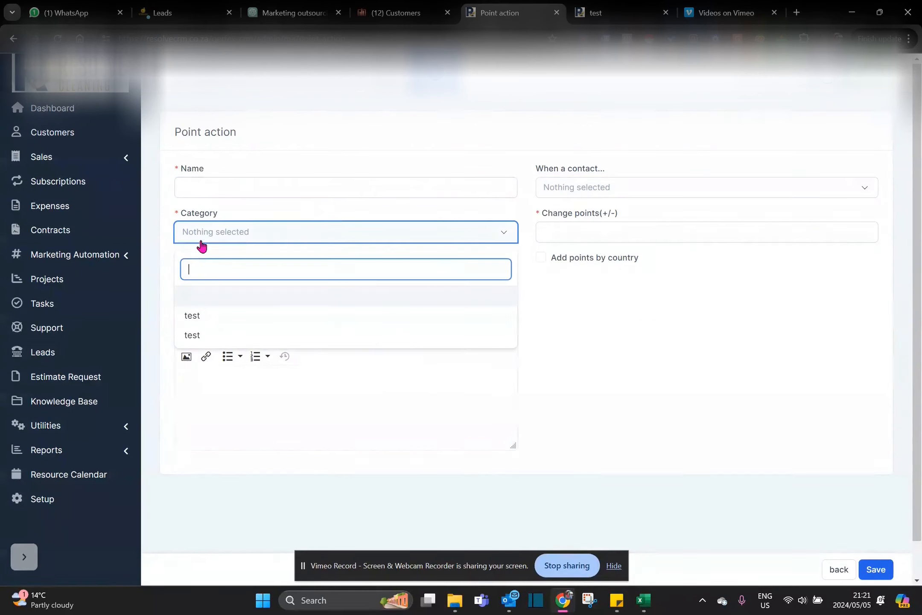
{"action": "left_click", "coordinate": [623, 187]}
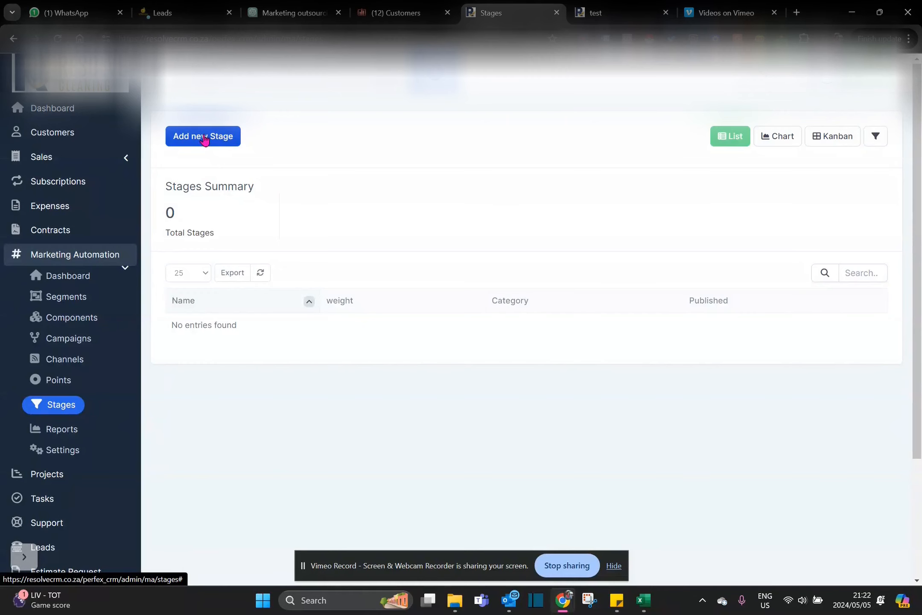
- Examine the new stage form's Name and Weight fields, trying a weight of 2, and close the form without saving
{"action": "left_click", "coordinate": [205, 139]}
{"action": "left_click", "coordinate": [221, 157]}
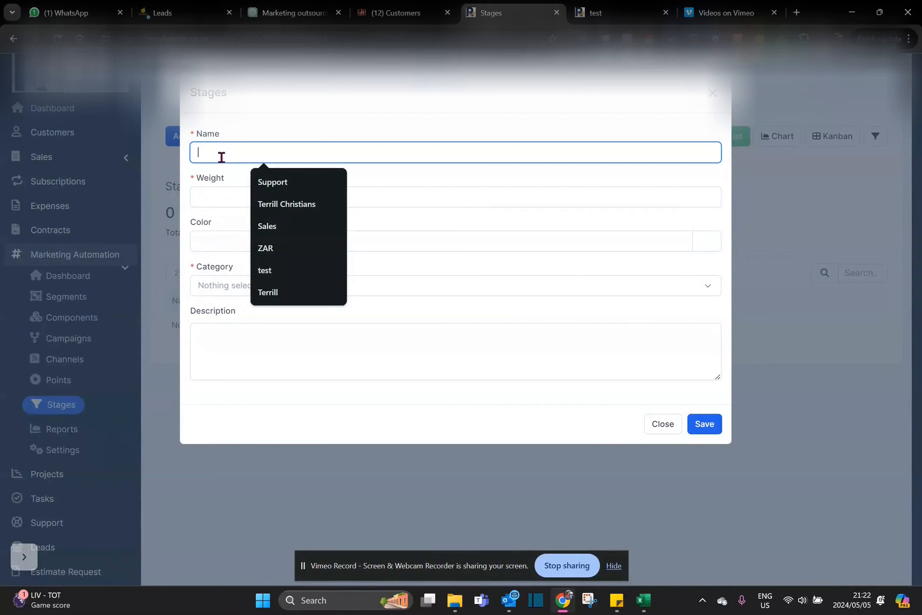
{"action": "left_click", "coordinate": [219, 201]}
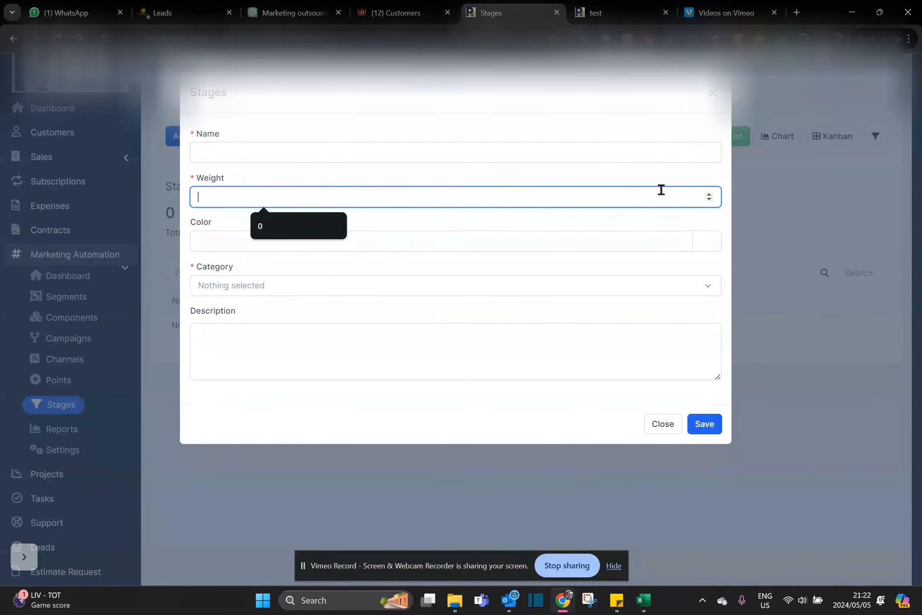
{"action": "left_click", "coordinate": [708, 194]}
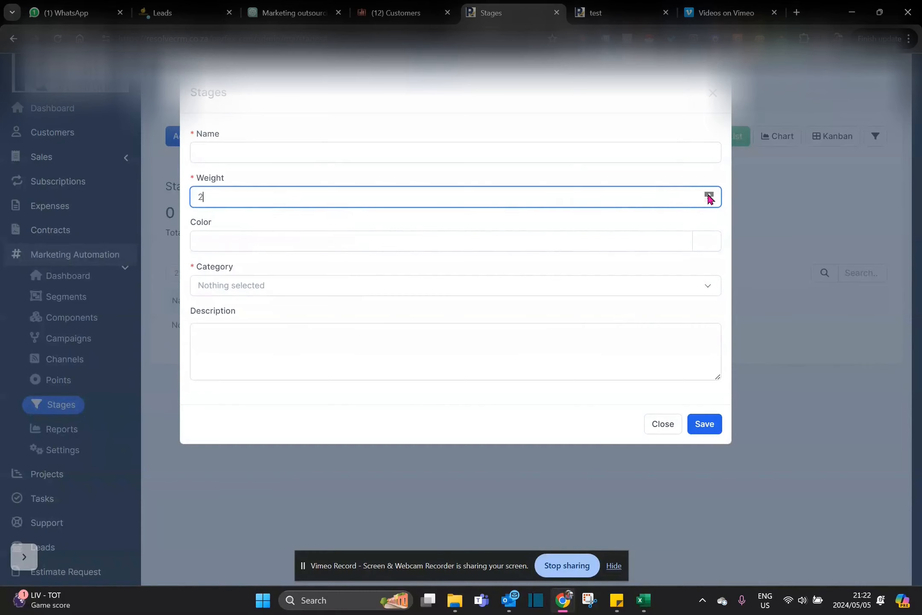
{"action": "left_click", "coordinate": [245, 158]}
{"action": "left_click", "coordinate": [218, 202]}
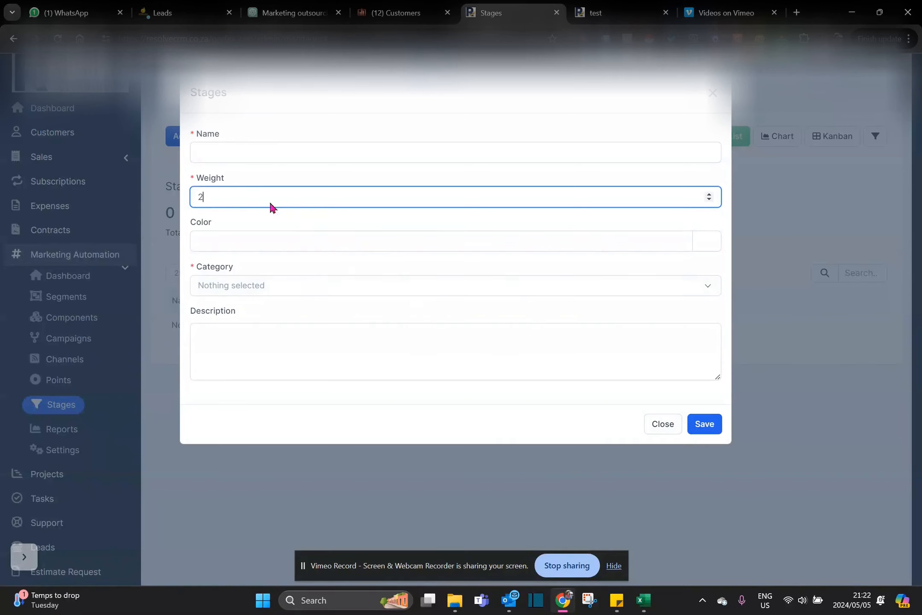
{"action": "left_click", "coordinate": [663, 424]}
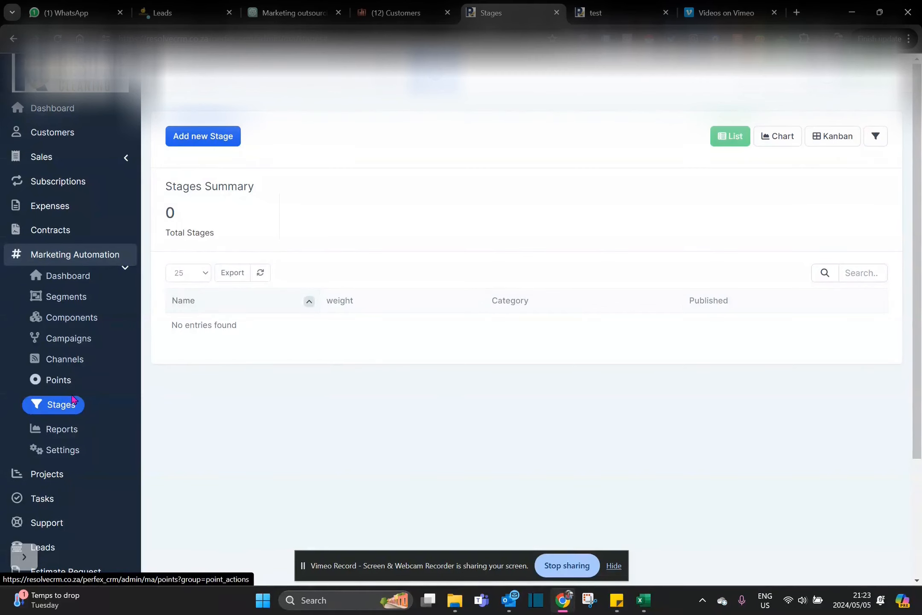
- Open the Marketing Automation reports overview, discarding the unsaved stage entry
{"action": "left_click", "coordinate": [75, 433]}
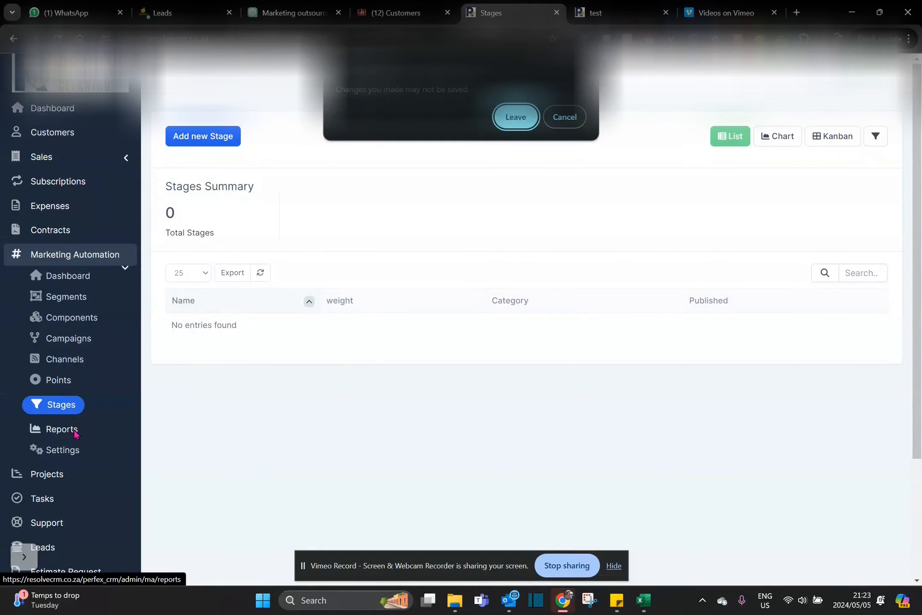
{"action": "left_click", "coordinate": [511, 118]}
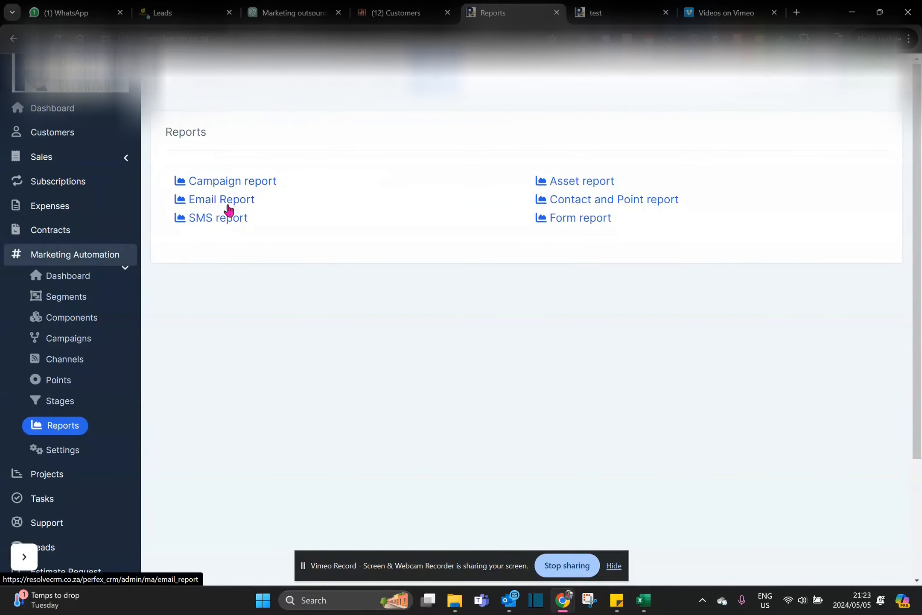
- Open the Campaign report, review its email, SMS and point action charts, and return to the report list
{"action": "left_click", "coordinate": [237, 188]}
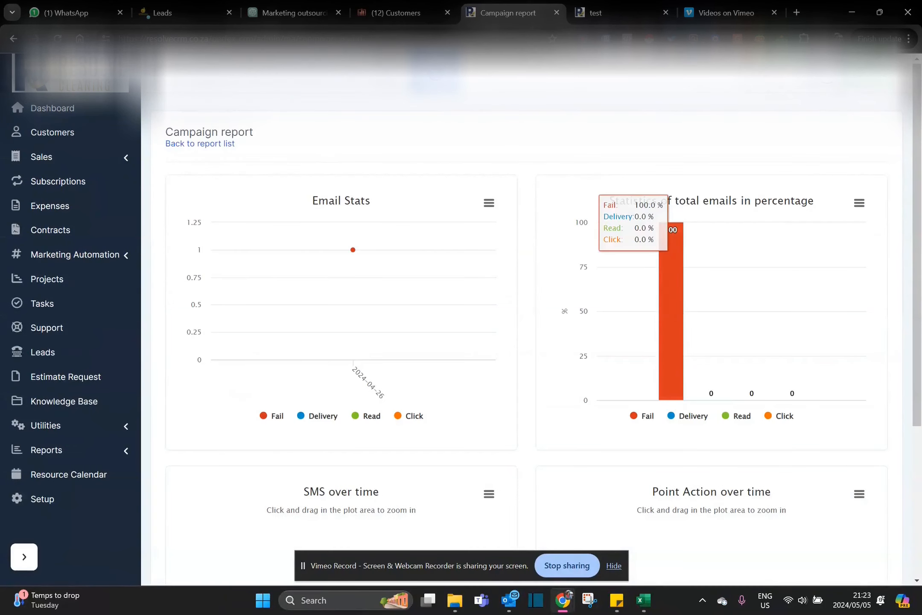
{"action": "mouse_move", "coordinate": [919, 138]}
{"action": "left_mouse_down"}
{"action": "mouse_move", "coordinate": [918, 287]}
{"action": "mouse_move", "coordinate": [917, 136]}
{"action": "left_mouse_up"}
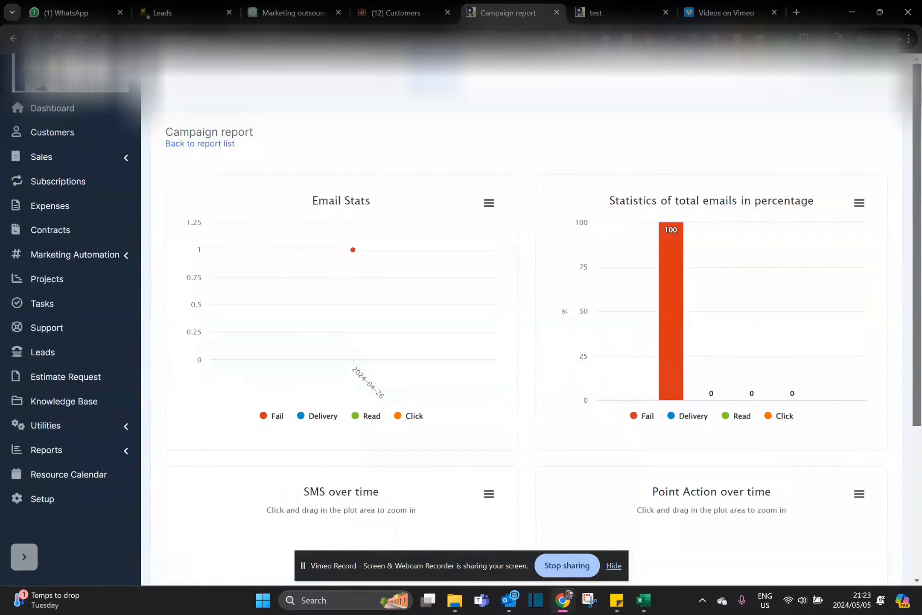
{"action": "left_click", "coordinate": [203, 147]}
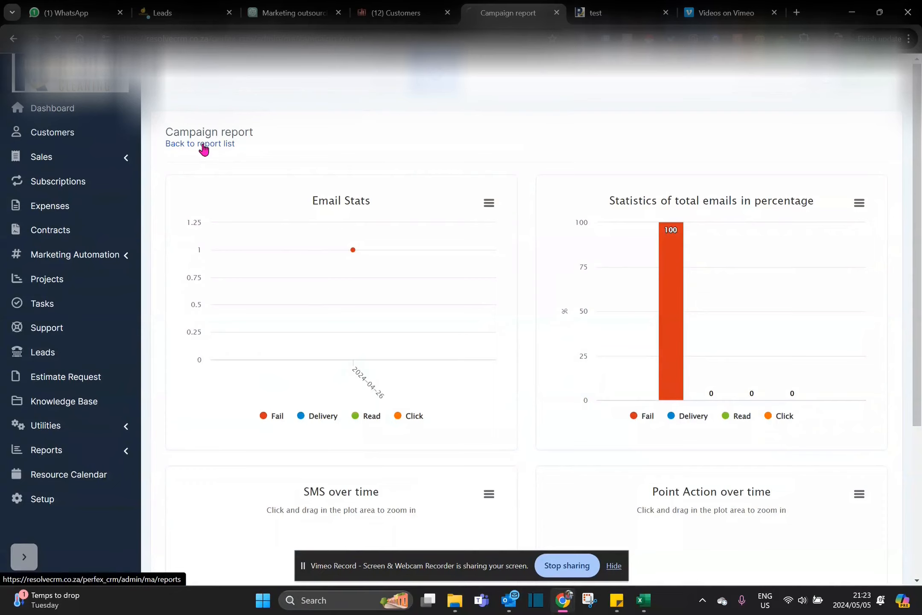
- Review the Email Report with its rows-per-page options, and open the SMS report
{"action": "left_click", "coordinate": [200, 199]}
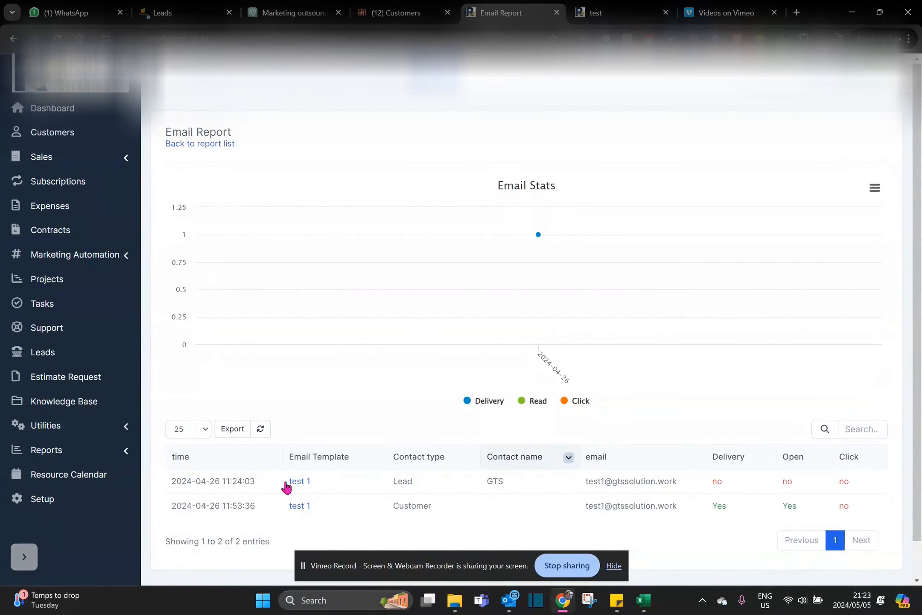
{"action": "left_click", "coordinate": [202, 427]}
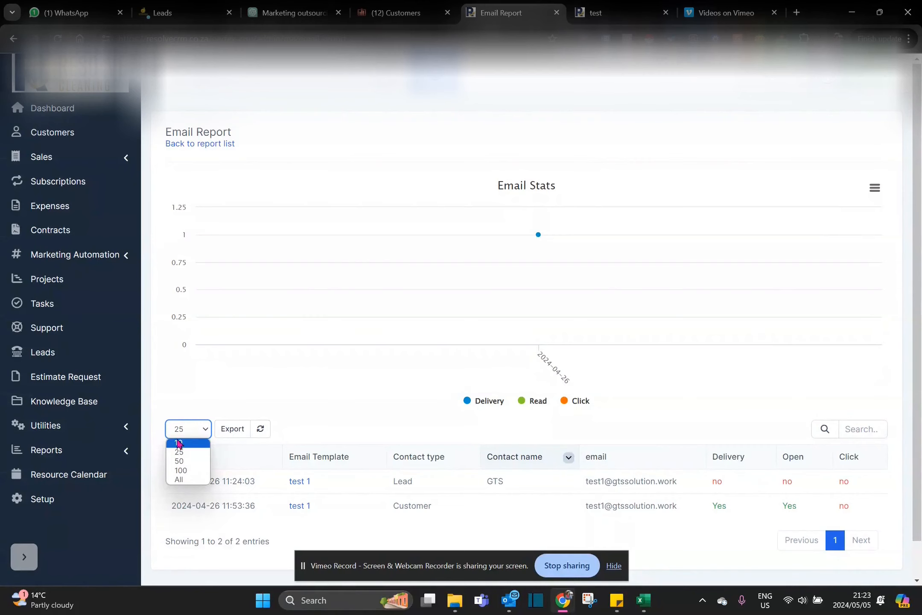
{"action": "left_click", "coordinate": [222, 360]}
{"action": "left_click", "coordinate": [211, 144]}
{"action": "left_click", "coordinate": [203, 221]}
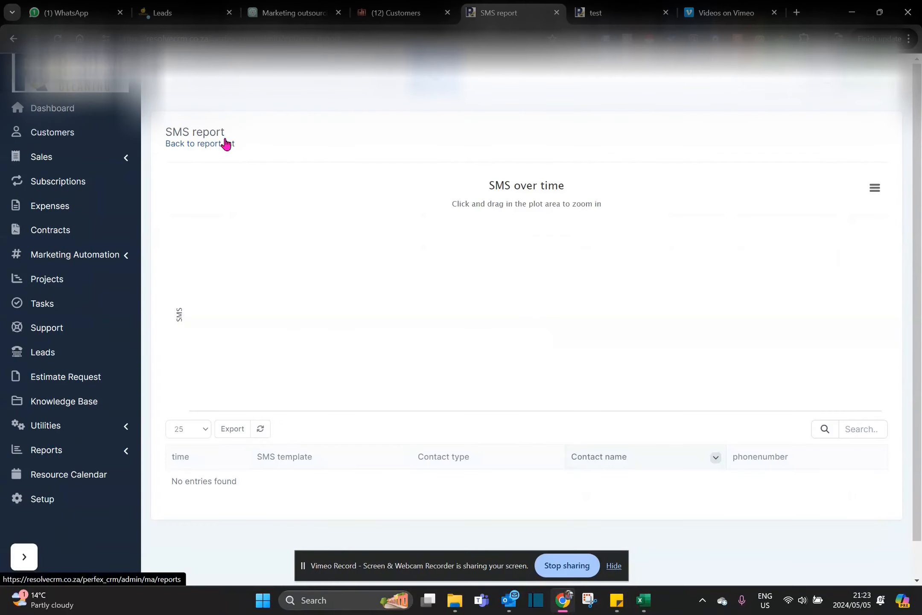
- Open the Marketing Automation settings and review the list of categories and their types
{"action": "left_click", "coordinate": [75, 254]}
{"action": "left_click", "coordinate": [71, 440]}
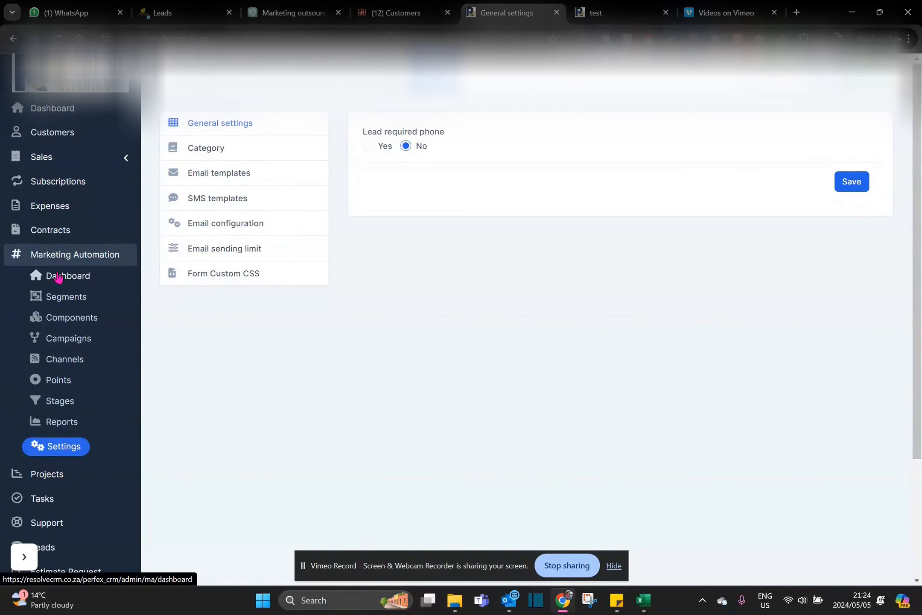
{"action": "left_click", "coordinate": [59, 276]}
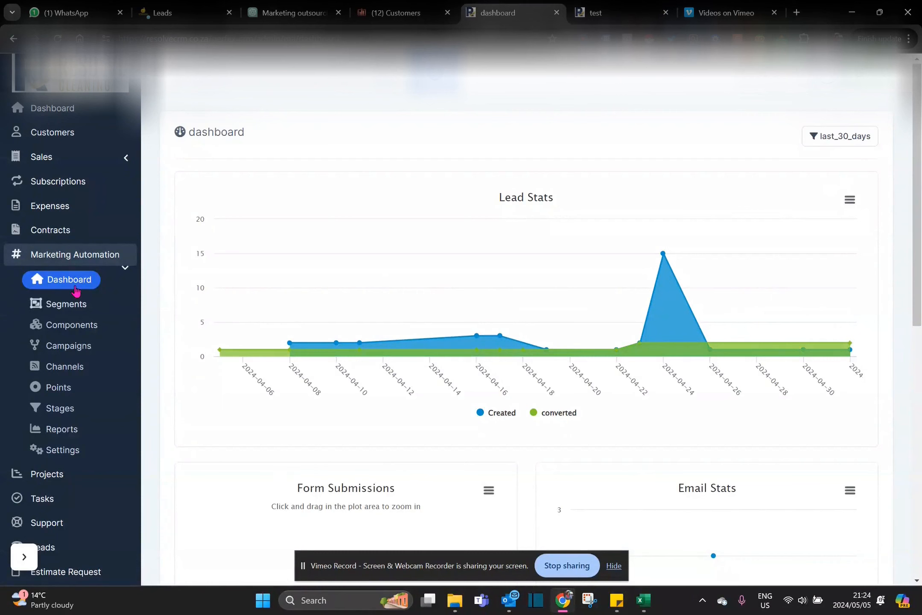
{"action": "left_click", "coordinate": [70, 448]}
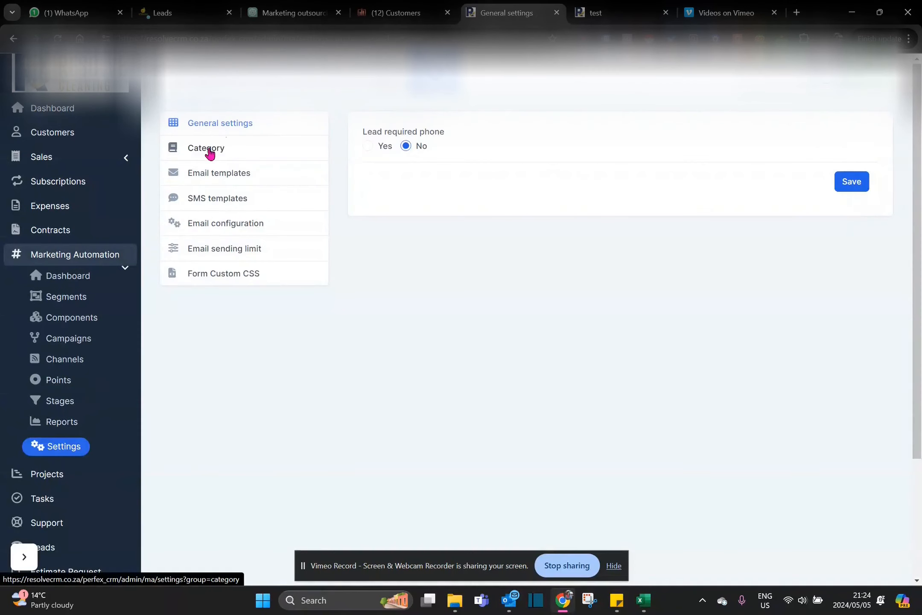
{"action": "left_click", "coordinate": [208, 149]}
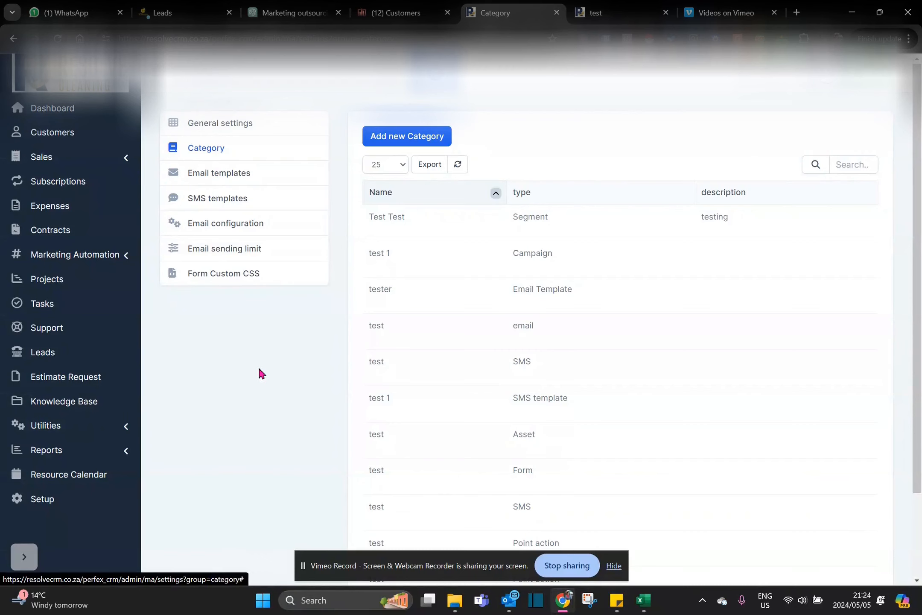
- Examine a new email template form from the email templates settings, and return to the settings without saving it
{"action": "left_click", "coordinate": [217, 180]}
{"action": "left_click", "coordinate": [422, 135]}
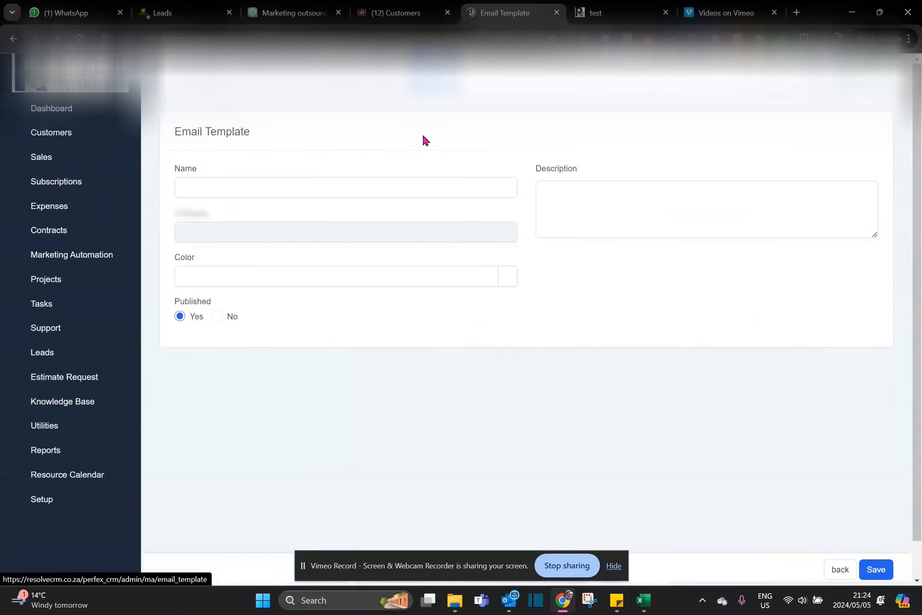
{"action": "left_click", "coordinate": [100, 260]}
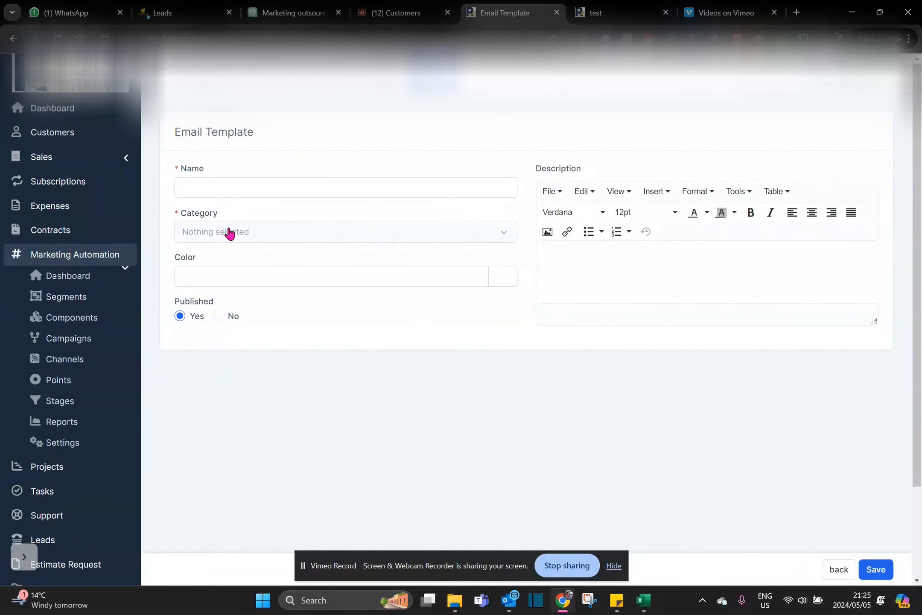
{"action": "left_click", "coordinate": [71, 442]}
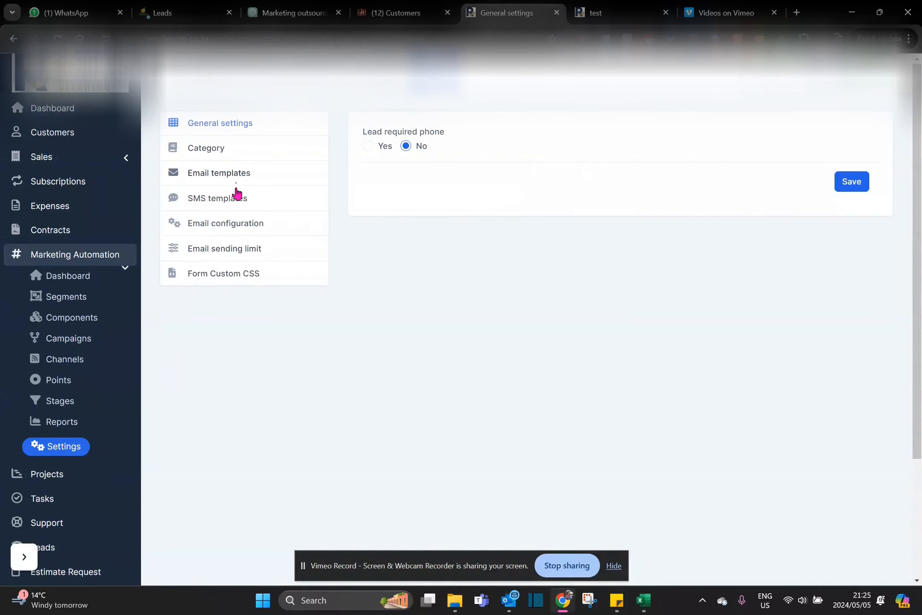
- Open the "email warmer 2" email template for editing and save it
{"action": "left_click", "coordinate": [236, 175]}
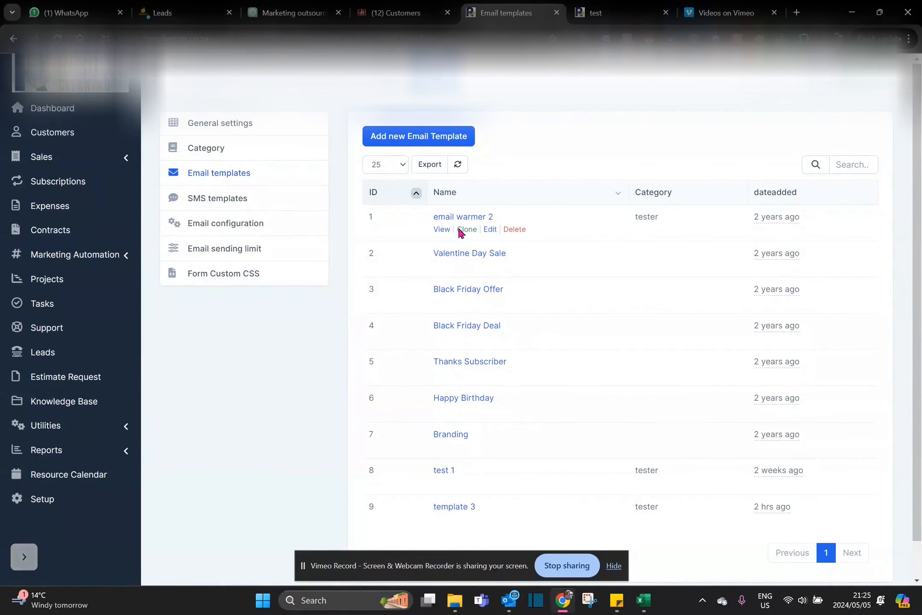
{"action": "left_click", "coordinate": [489, 229]}
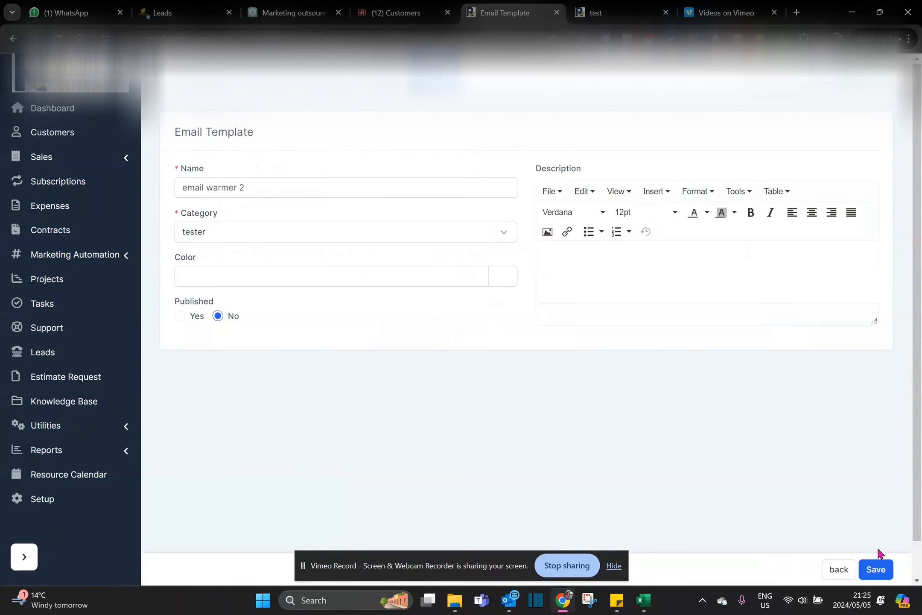
{"action": "left_click", "coordinate": [875, 569]}
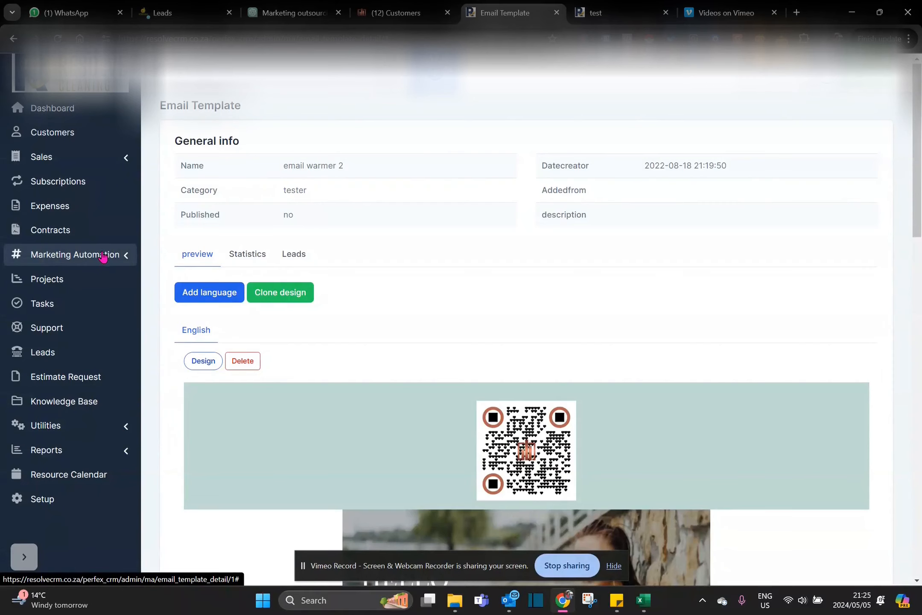
- Open a new Marketing Automation segment and examine the fields available for filtering leads
{"action": "left_click", "coordinate": [14, 39]}
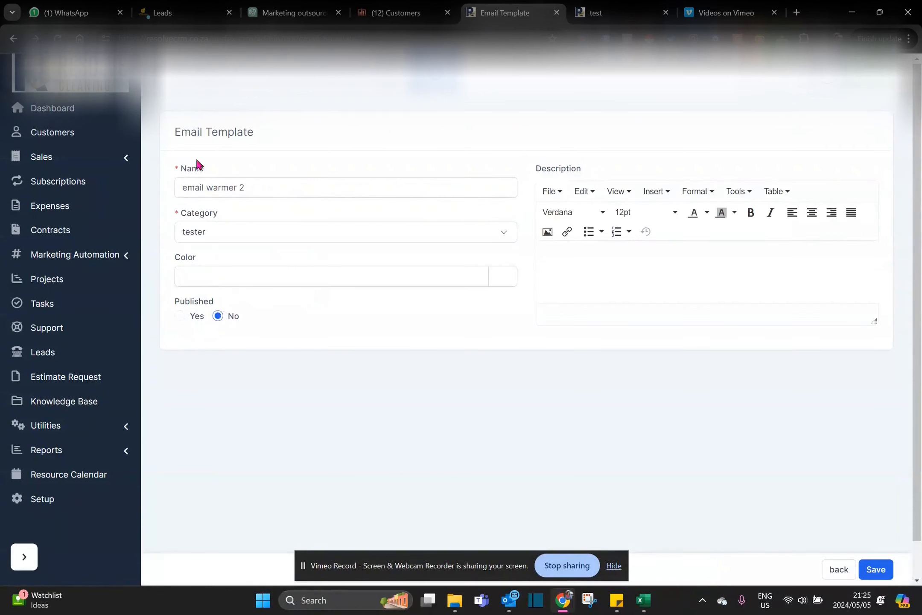
{"action": "left_click", "coordinate": [98, 255]}
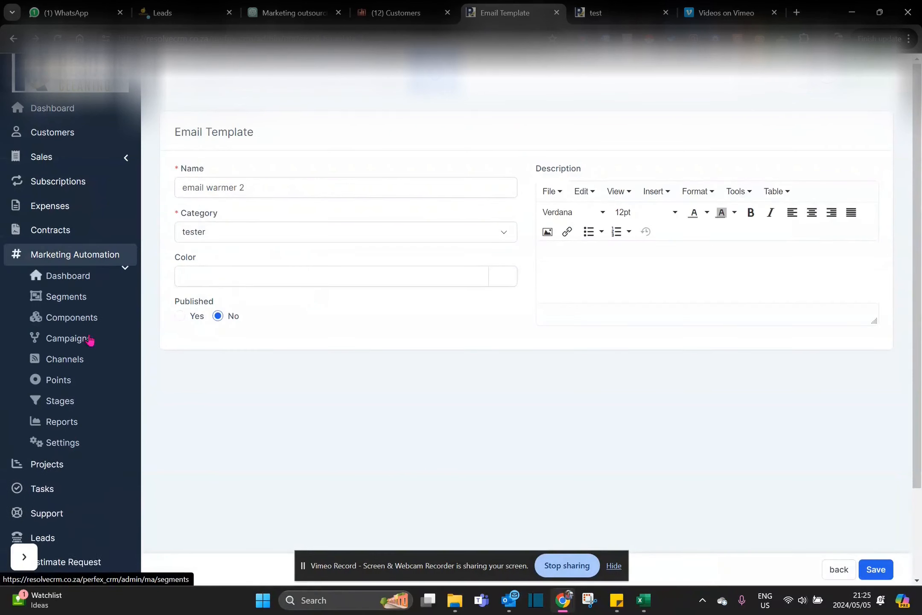
{"action": "left_click", "coordinate": [62, 441]}
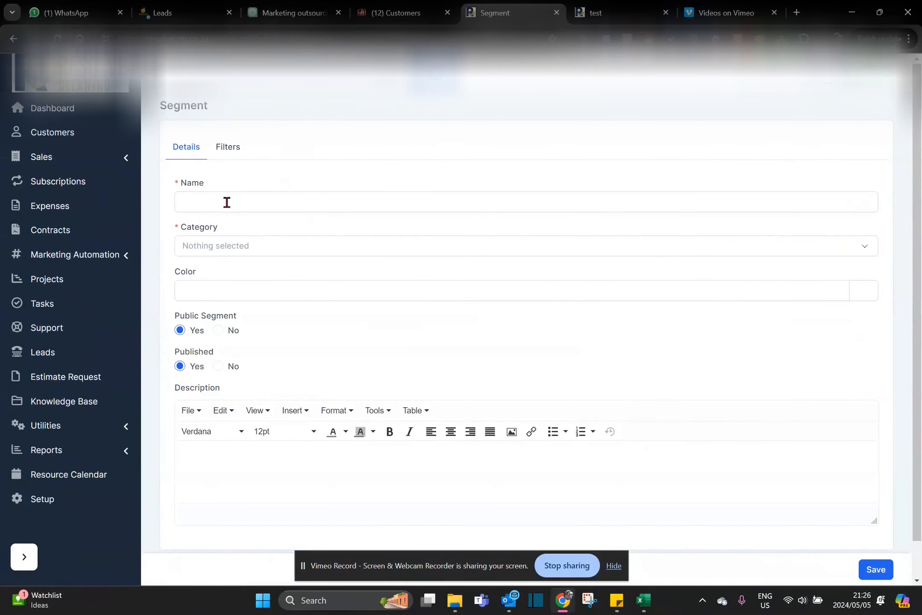
{"action": "left_click", "coordinate": [226, 202]}
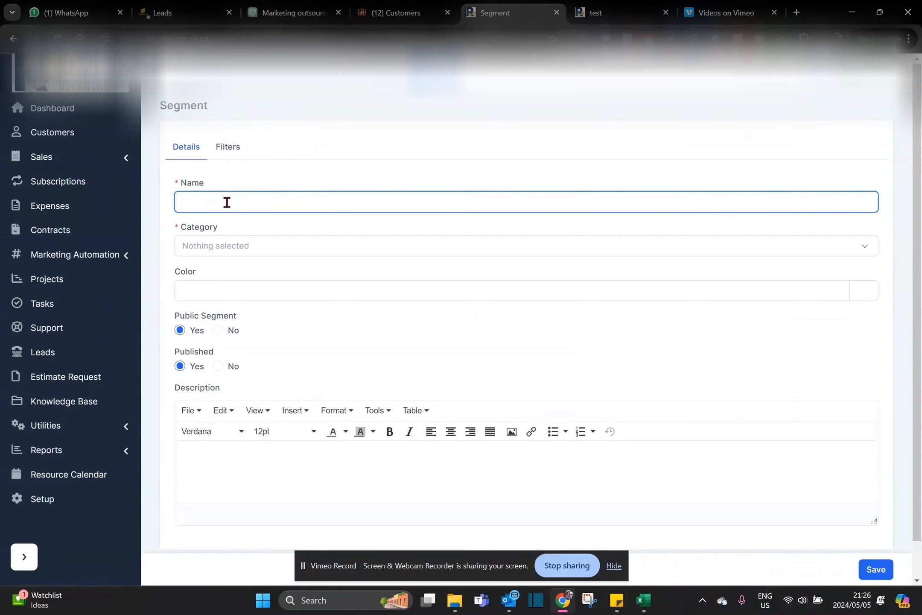
{"action": "left_click", "coordinate": [232, 150]}
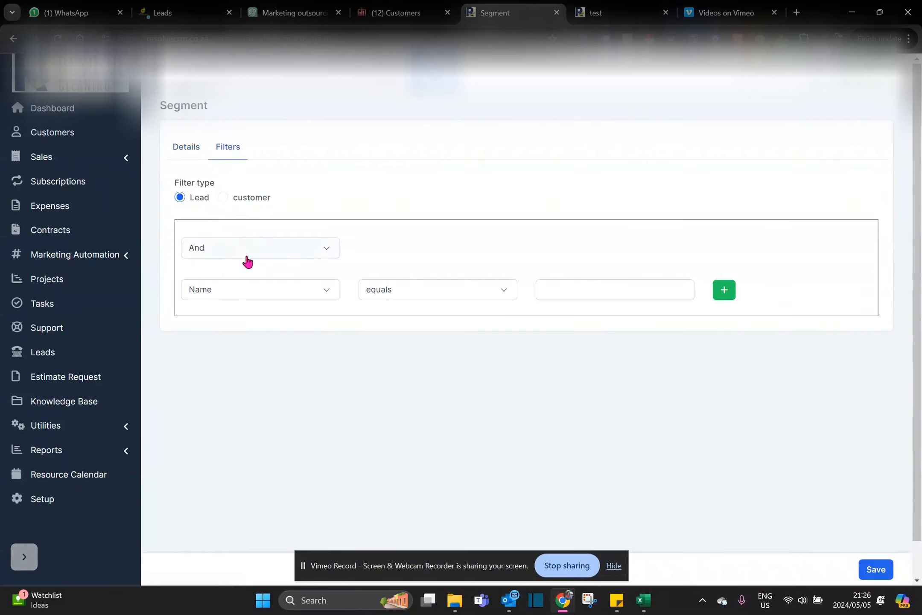
{"action": "left_click", "coordinate": [264, 292]}
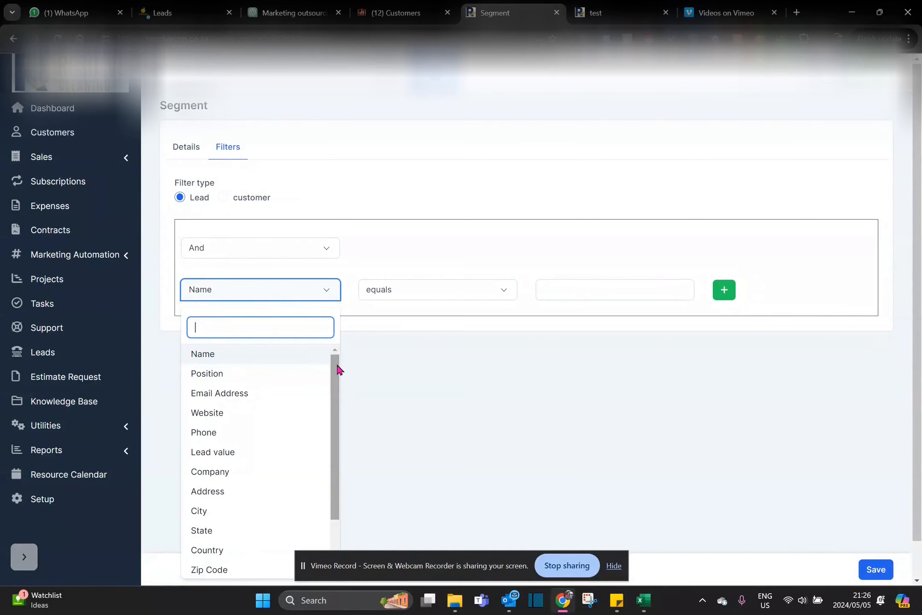
{"action": "scroll", "coordinate": [338, 369], "scroll_direction": "down", "scroll_amount": 2}
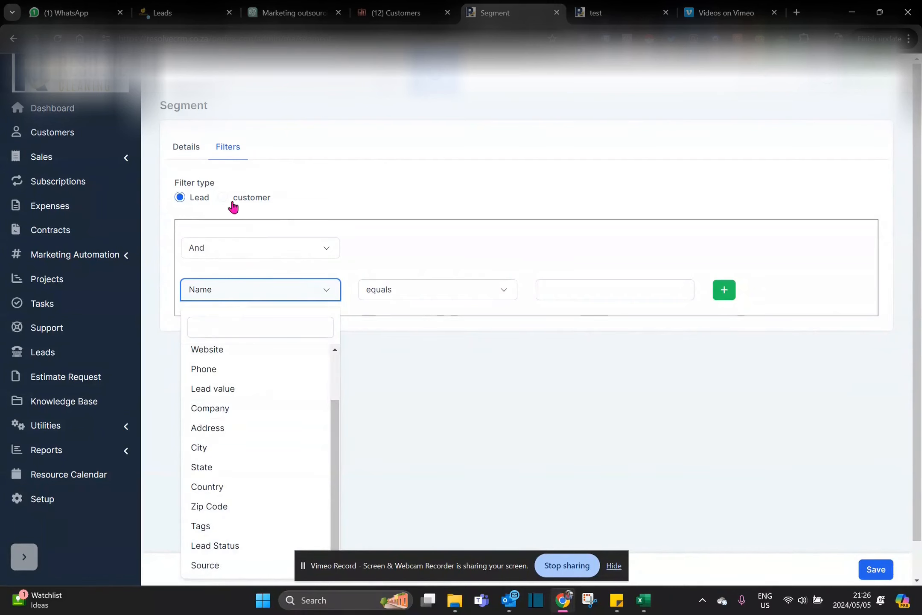
- Switch the segment's filter type to customer, add a second filter condition, and examine the customer filter fields
{"action": "left_click", "coordinate": [232, 204]}
{"action": "left_click", "coordinate": [268, 291]}
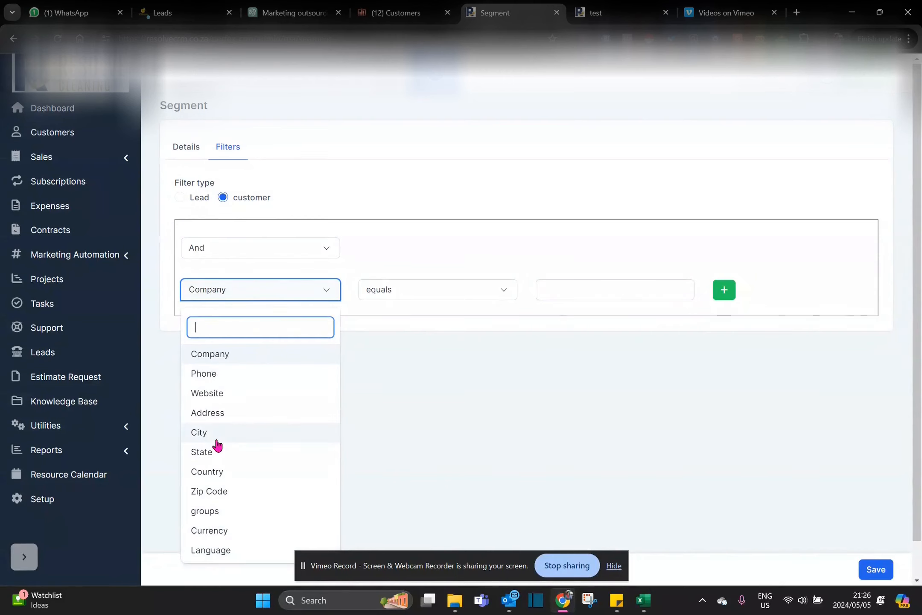
{"action": "left_click", "coordinate": [475, 477]}
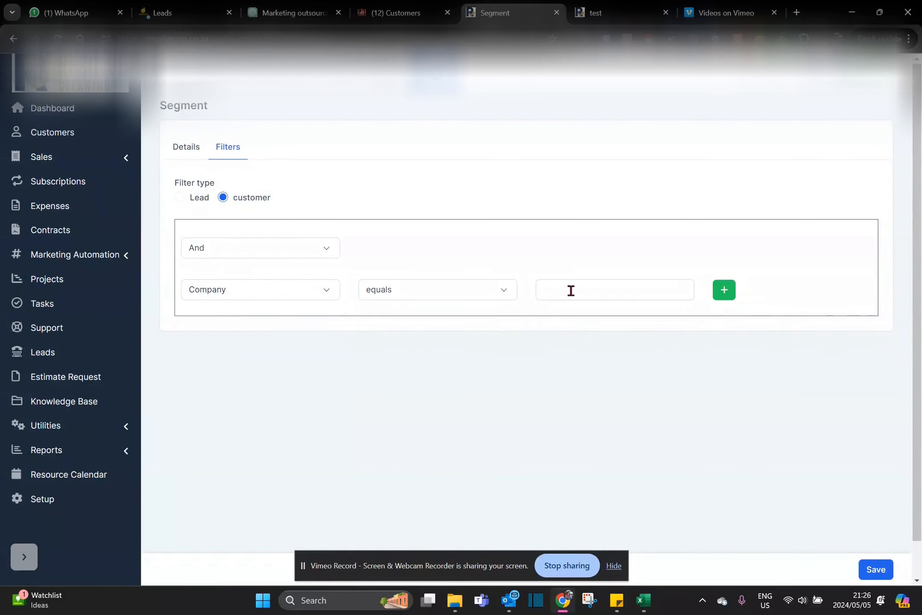
{"action": "left_click", "coordinate": [724, 290]}
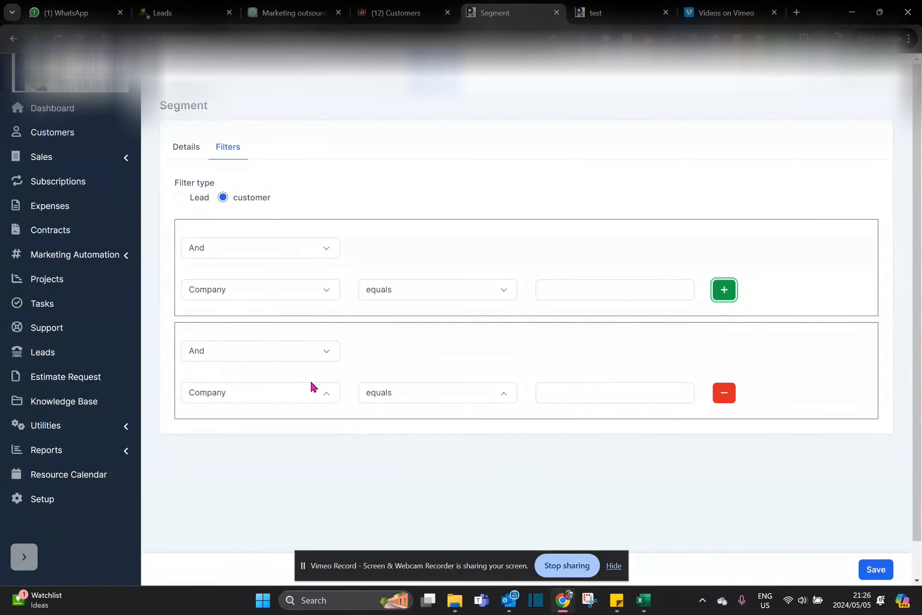
{"action": "left_click", "coordinate": [299, 397]}
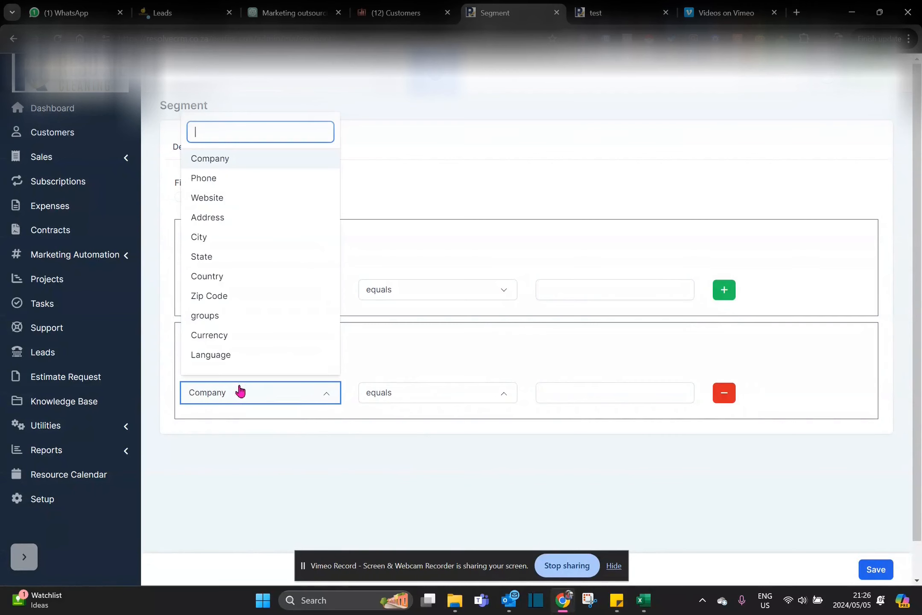
{"action": "left_click", "coordinate": [237, 495]}
- Open the Marketing Automation campaigns list, discarding the unsaved segment
{"action": "left_click", "coordinate": [88, 263]}
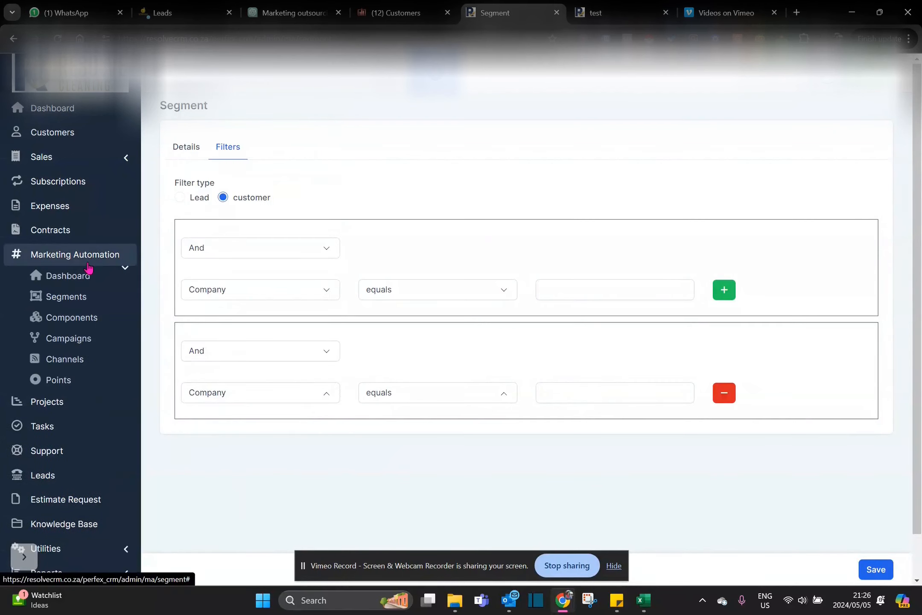
{"action": "left_click", "coordinate": [79, 337]}
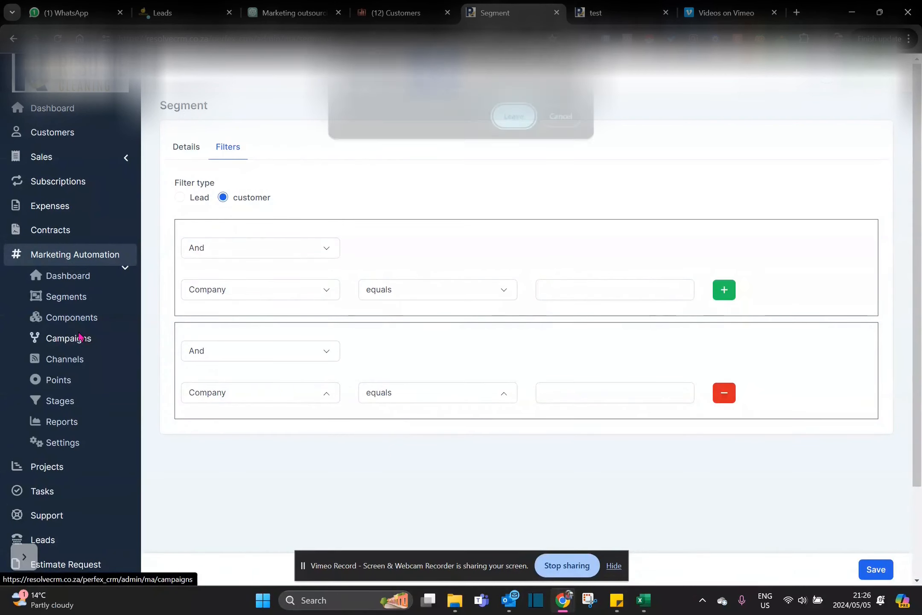
{"action": "left_click", "coordinate": [518, 120]}
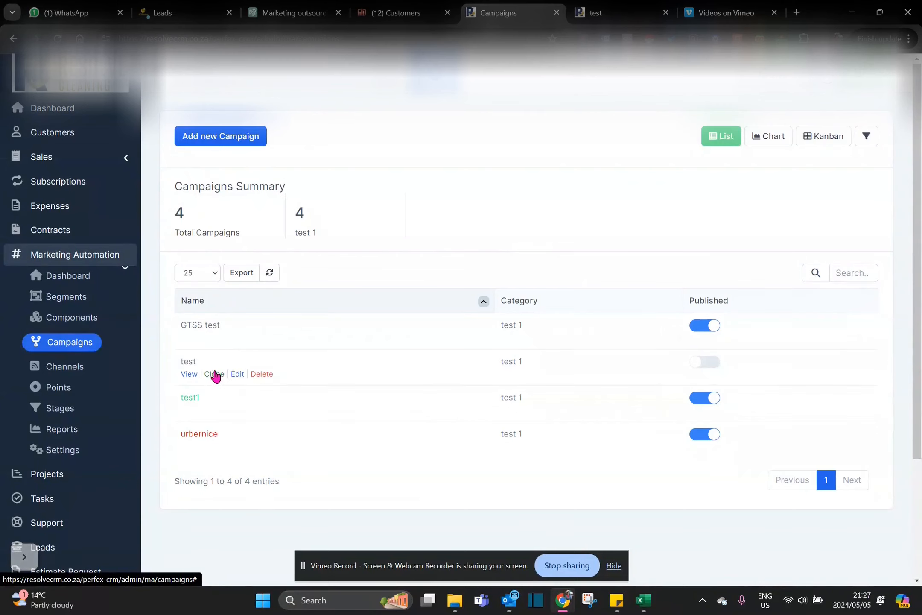
- Clone the "test" campaign under the name "clone"
{"action": "left_click", "coordinate": [216, 374]}
{"action": "left_click", "coordinate": [327, 144]}
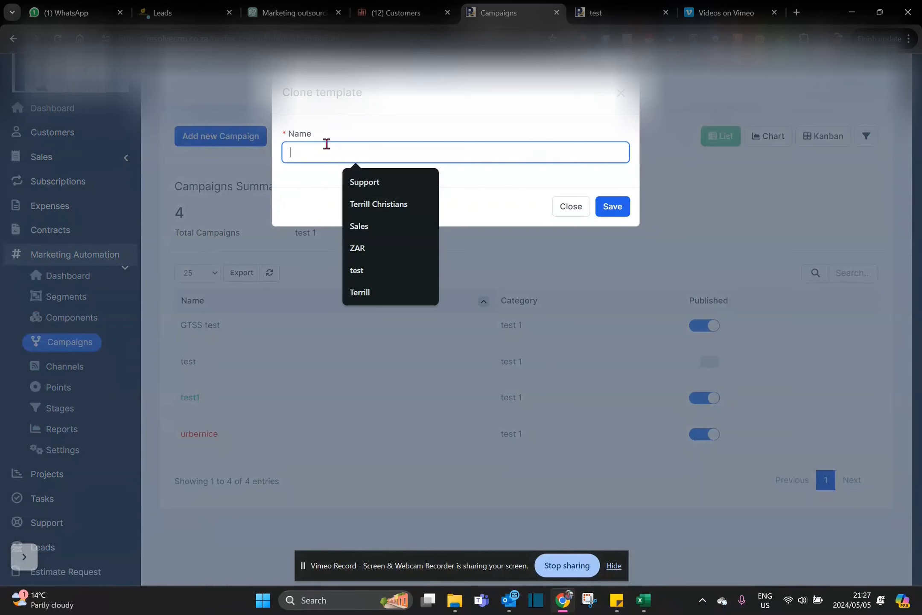
{"action": "type", "text": "cole"}
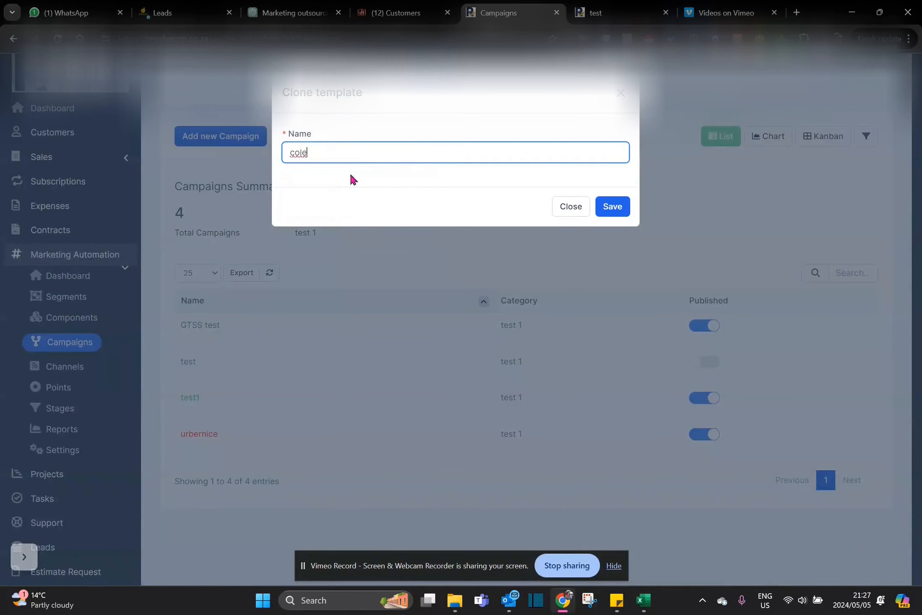
{"action": "key", "text": "BackSpace"}
{"action": "key", "text": "BackSpace"}
{"action": "key", "text": "BackSpace"}
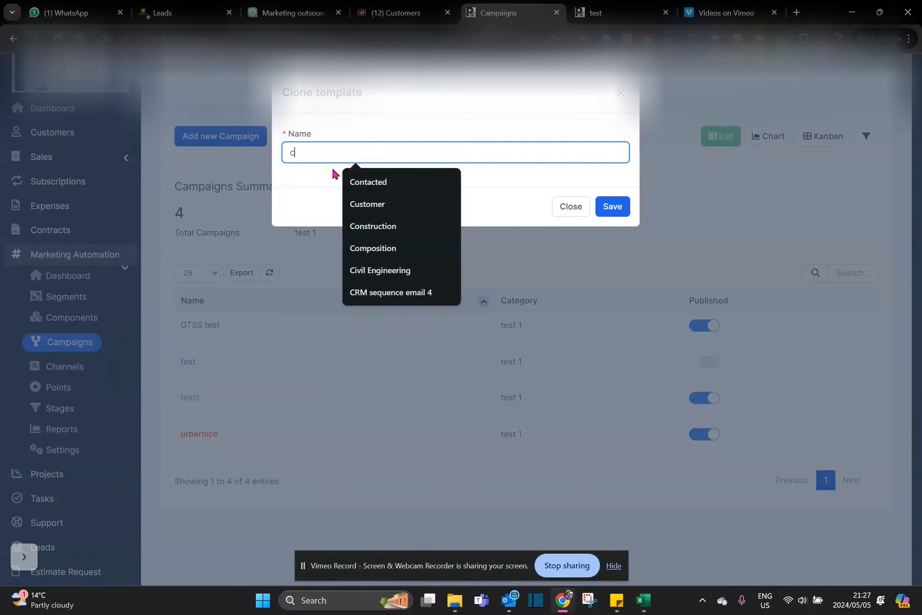
{"action": "type", "text": "lon"}
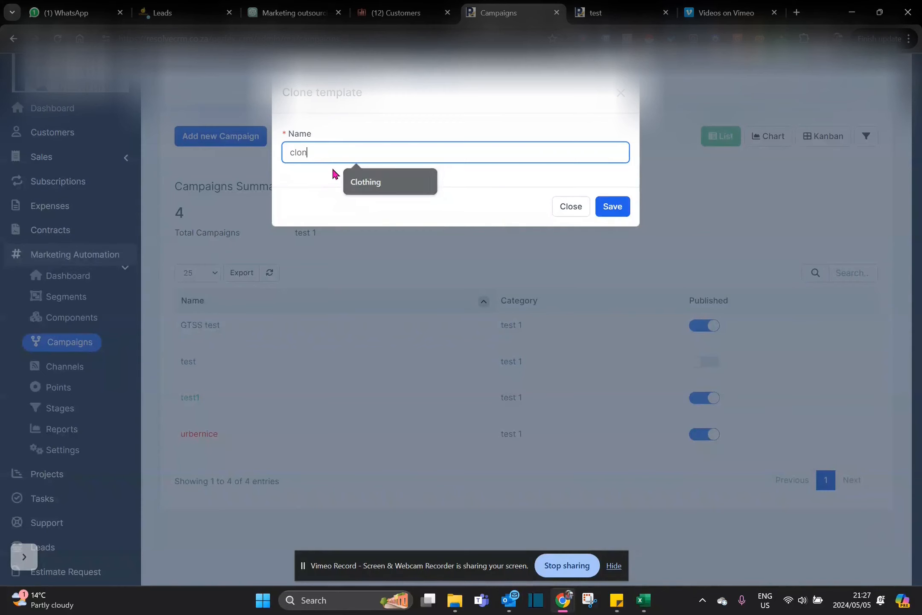
{"action": "type", "text": "e"}
{"action": "left_click", "coordinate": [626, 213]}
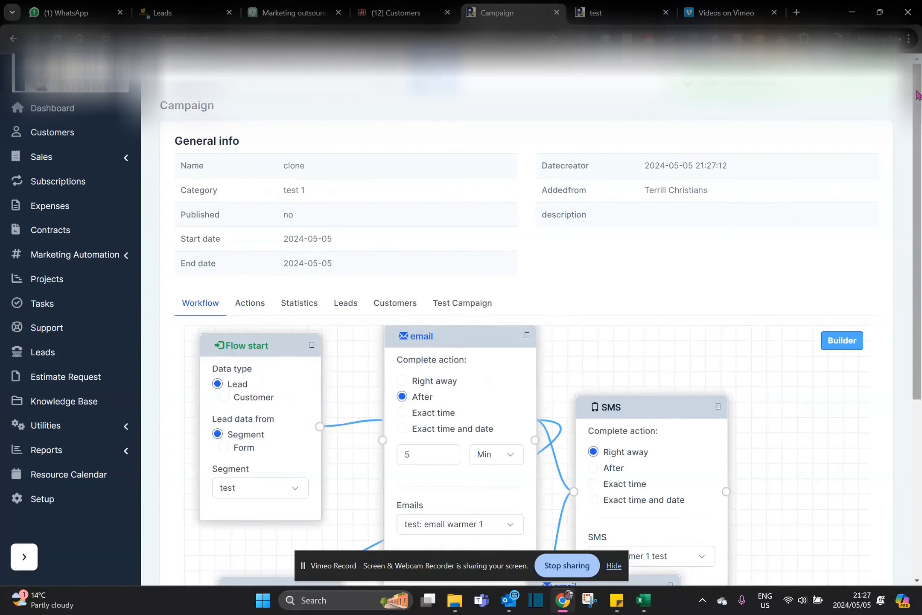
- Examine the cloned campaign's workflow from flow start to conditions, and try clearing the SMS node's template selection
{"action": "scroll", "coordinate": [918, 95], "scroll_direction": "down", "scroll_amount": 3}
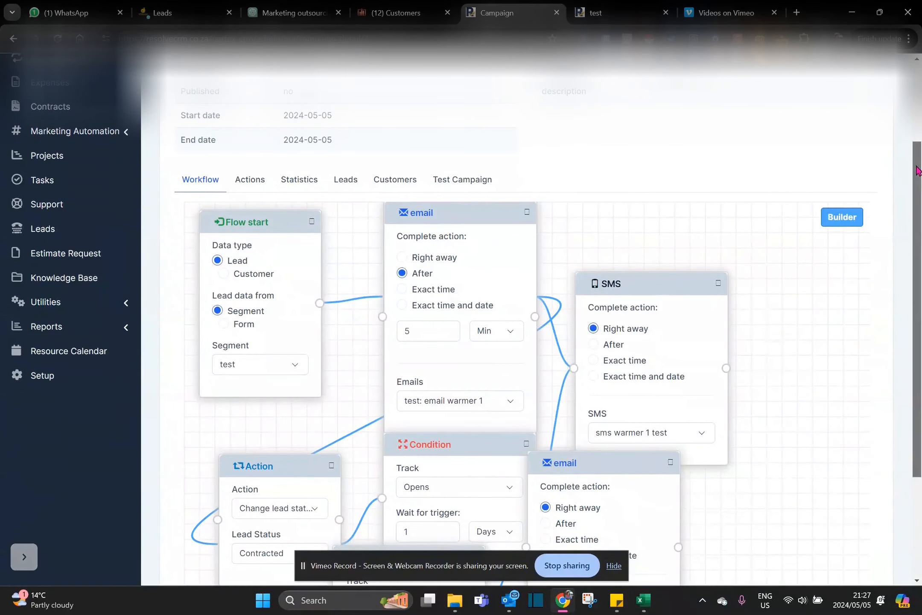
{"action": "scroll", "coordinate": [918, 171], "scroll_direction": "down", "scroll_amount": 2}
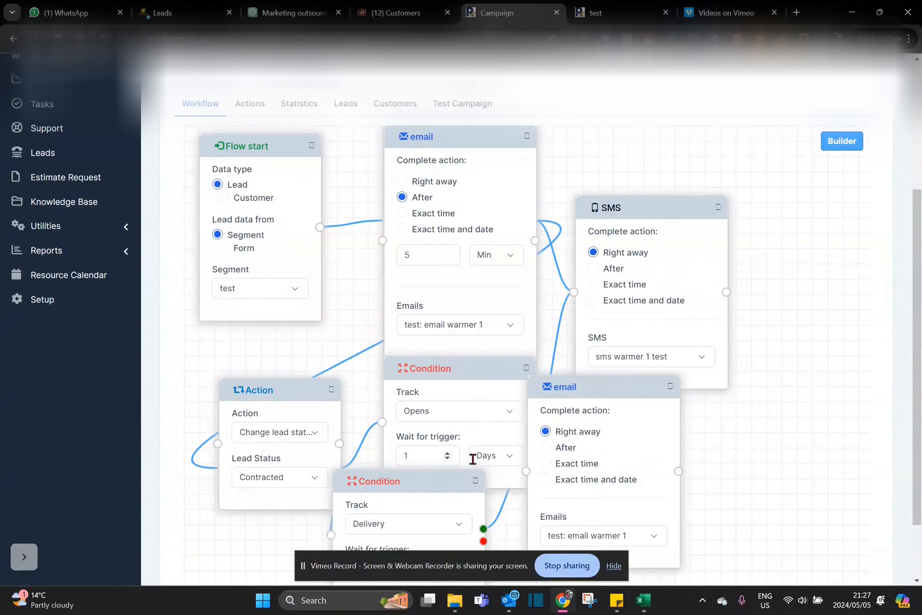
{"action": "left_click", "coordinate": [702, 358]}
{"action": "left_click", "coordinate": [704, 437]}
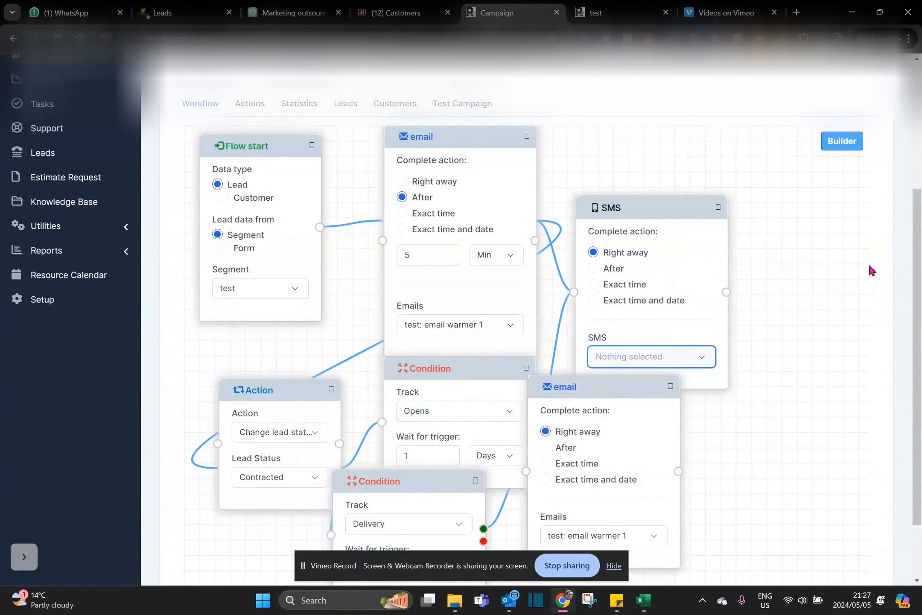
{"action": "left_click_drag", "start_coordinate": [914, 208], "coordinate": [913, 87]}
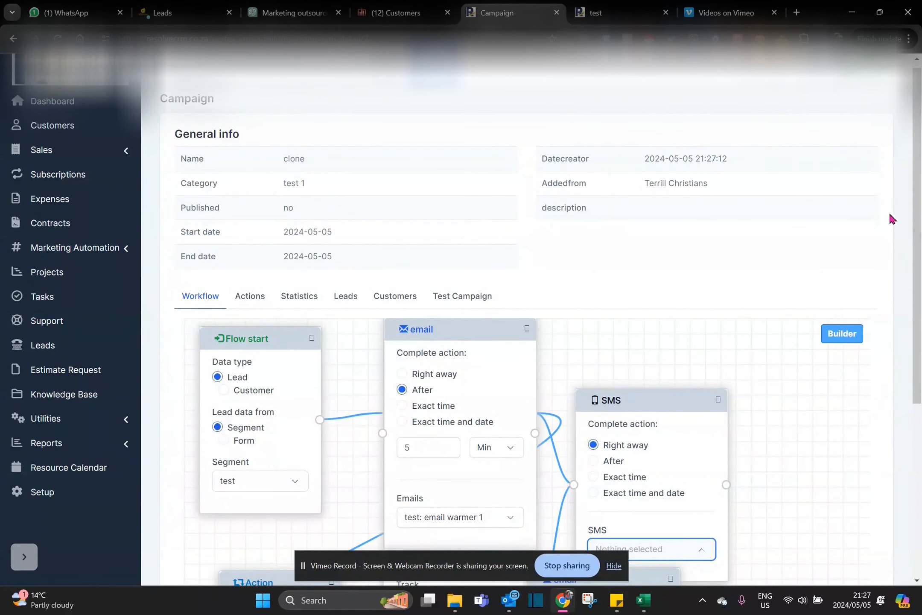
{"action": "left_click_drag", "start_coordinate": [917, 209], "coordinate": [900, 87]}
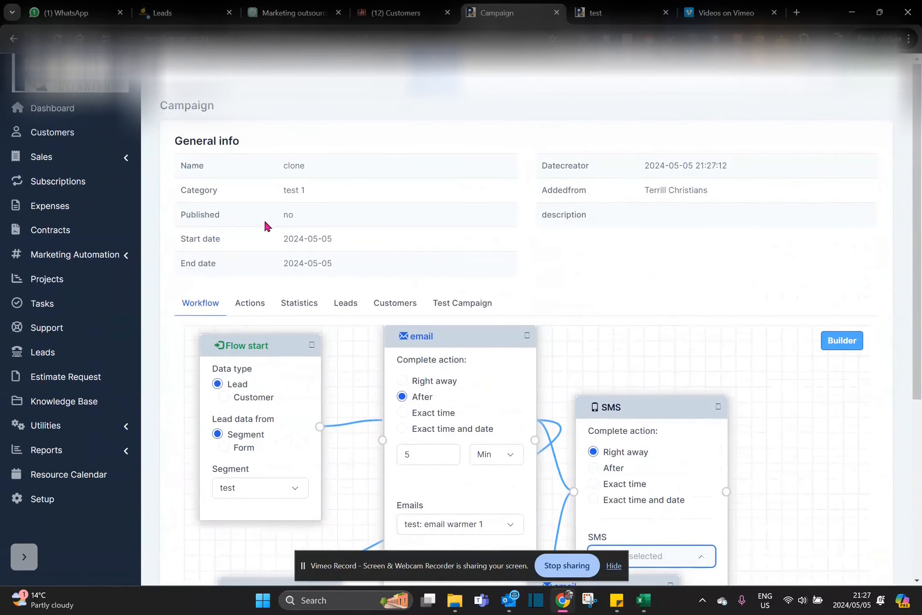
- Look through the cloned campaign's actions, statistics and test campaign views, and return to its workflow
{"action": "left_click", "coordinate": [247, 304]}
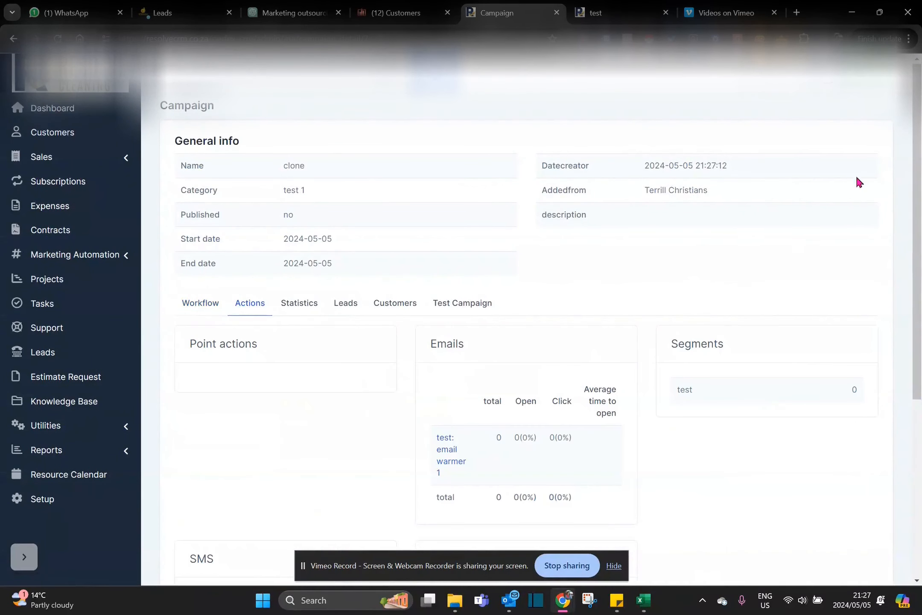
{"action": "left_click", "coordinate": [298, 308]}
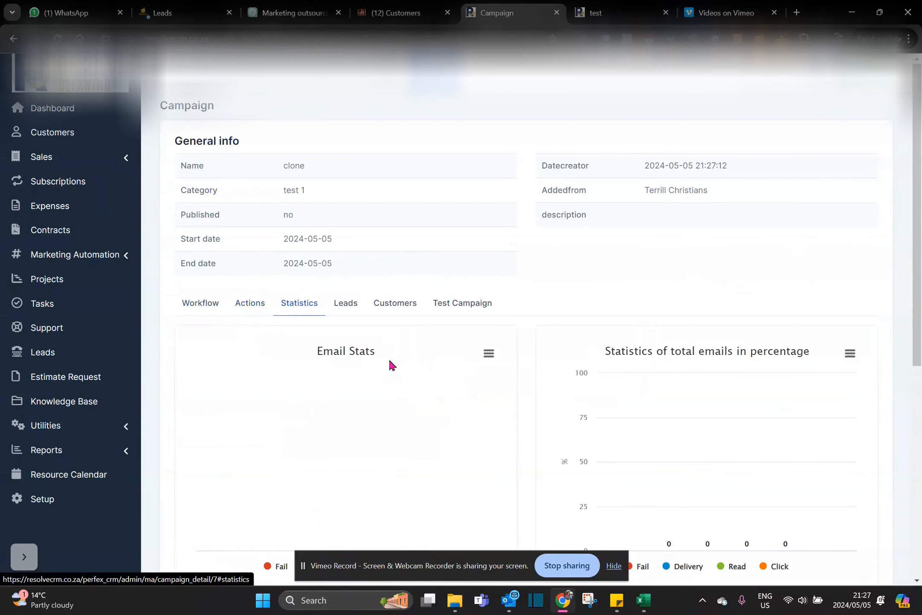
{"action": "left_click", "coordinate": [460, 307]}
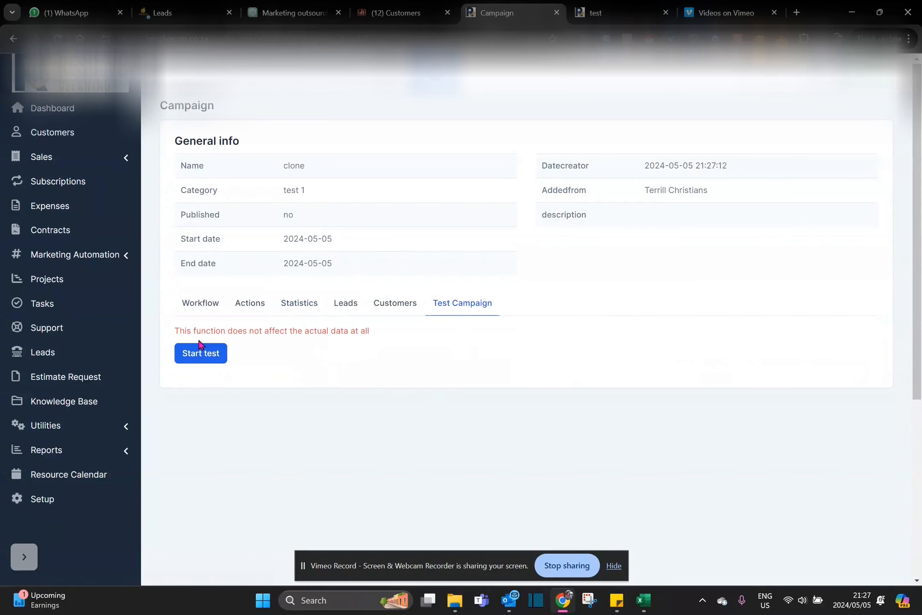
{"action": "left_click", "coordinate": [202, 306]}
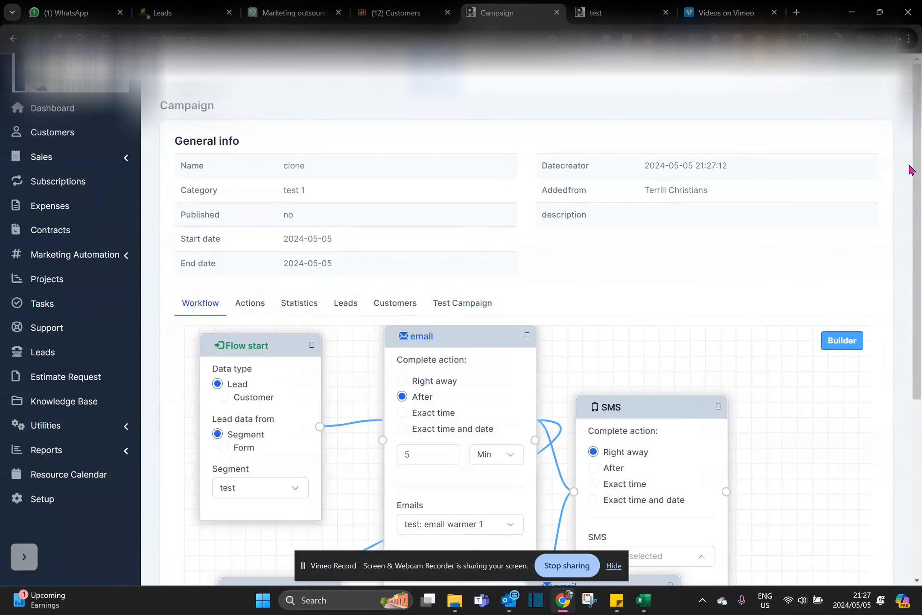
- Open the cloned campaign in the workflow builder, set the first email node's delay to 6 minutes, and save the workflow
{"action": "left_click_drag", "start_coordinate": [911, 169], "coordinate": [899, 340]}
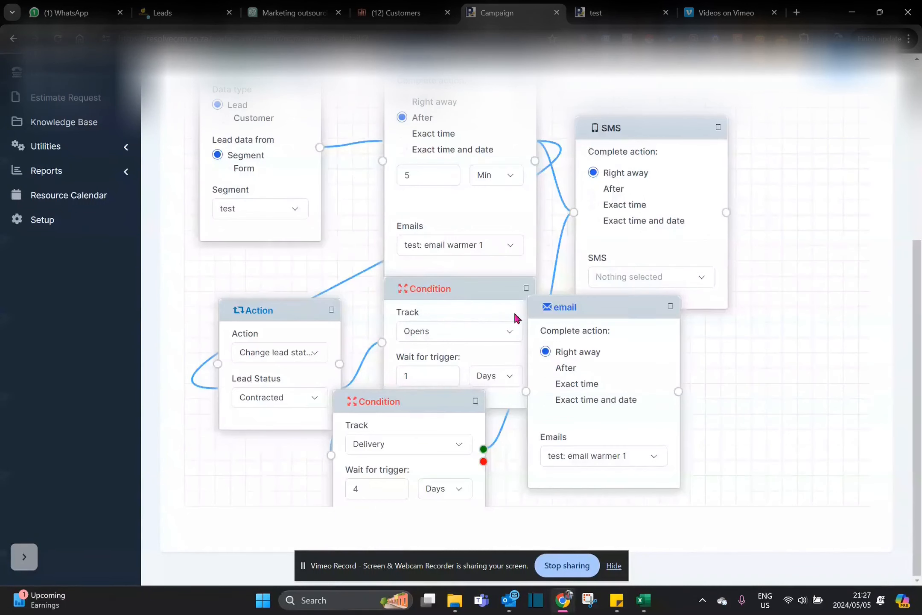
{"action": "left_click", "coordinate": [458, 242]}
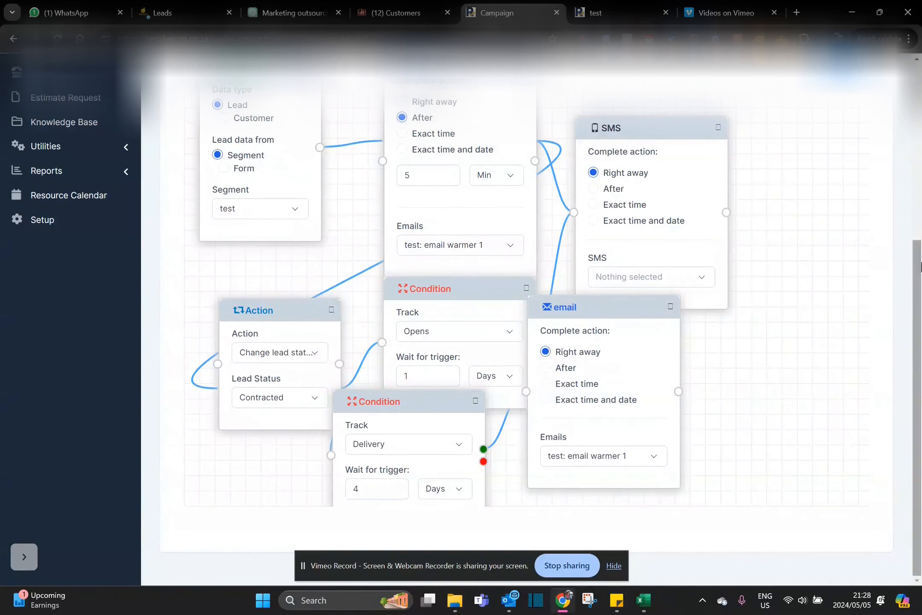
{"action": "left_click", "coordinate": [846, 64]}
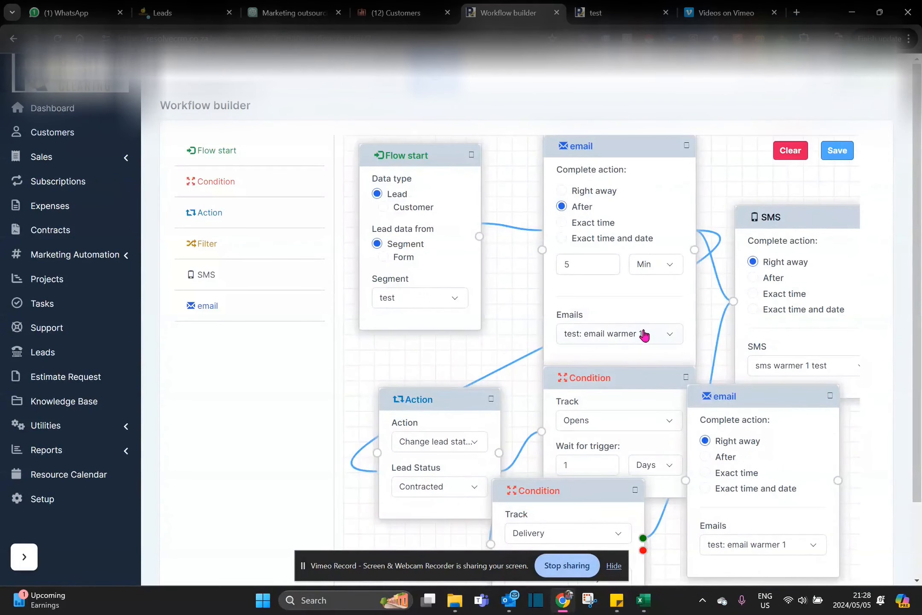
{"action": "left_click", "coordinate": [643, 333]}
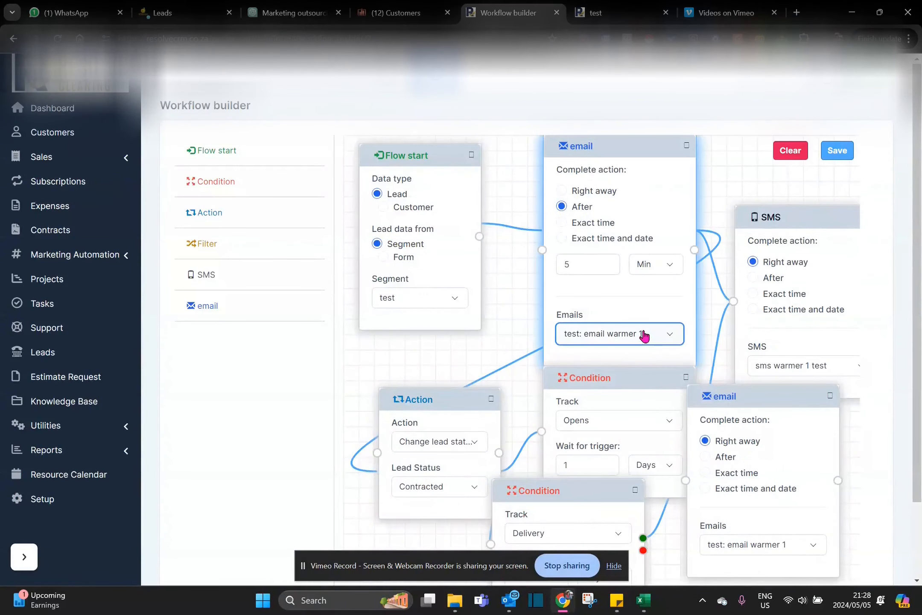
{"action": "left_click", "coordinate": [608, 263]}
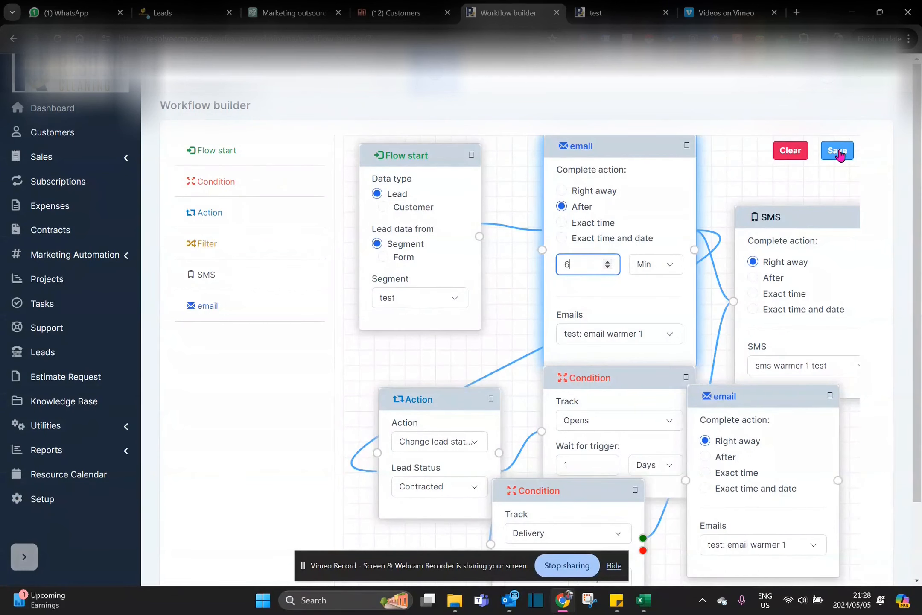
{"action": "left_click", "coordinate": [838, 152]}
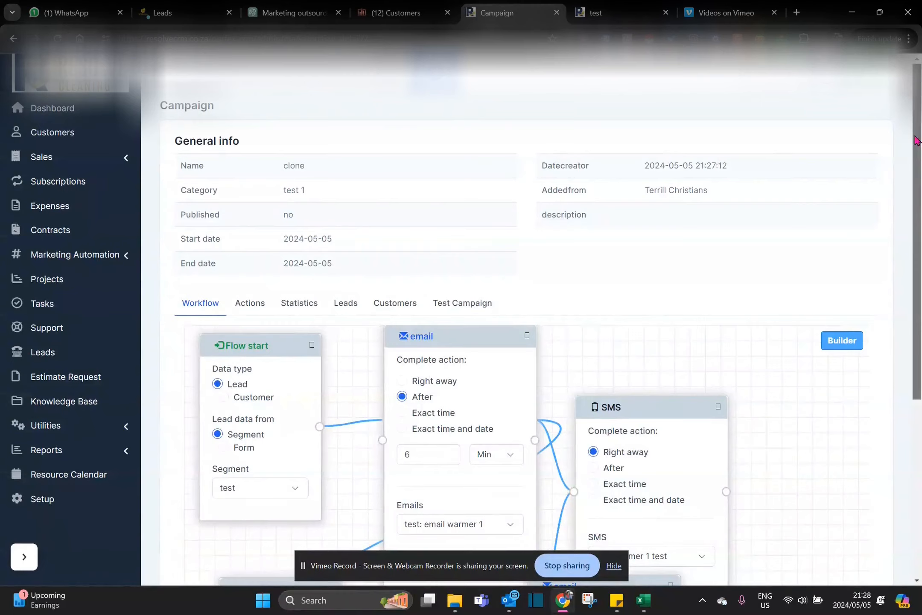
- Review the saved workflow of the cloned campaign together with its actions and statistics
{"action": "scroll", "coordinate": [918, 127], "scroll_direction": "down", "scroll_amount": 6}
{"action": "scroll", "coordinate": [530, 320], "scroll_direction": "up", "scroll_amount": 5}
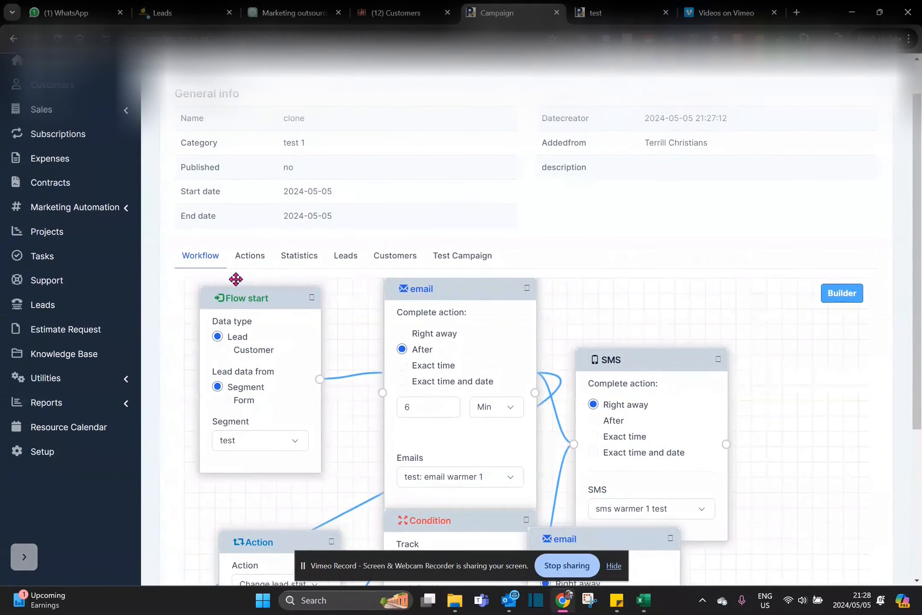
{"action": "left_click", "coordinate": [247, 256]}
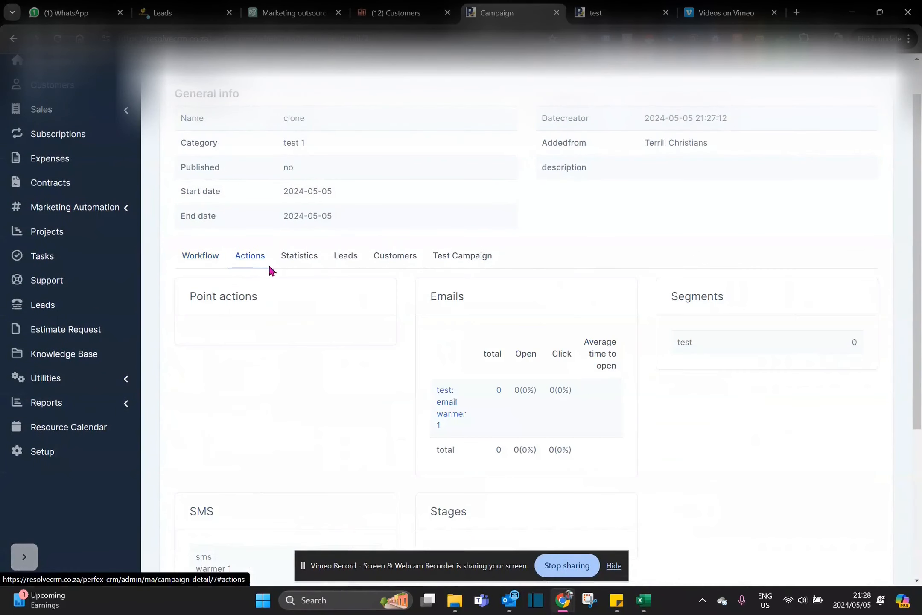
{"action": "left_click", "coordinate": [293, 261]}
- View the Marketing Automation segments list and general settings, and return to the campaigns list
{"action": "left_click", "coordinate": [89, 209]}
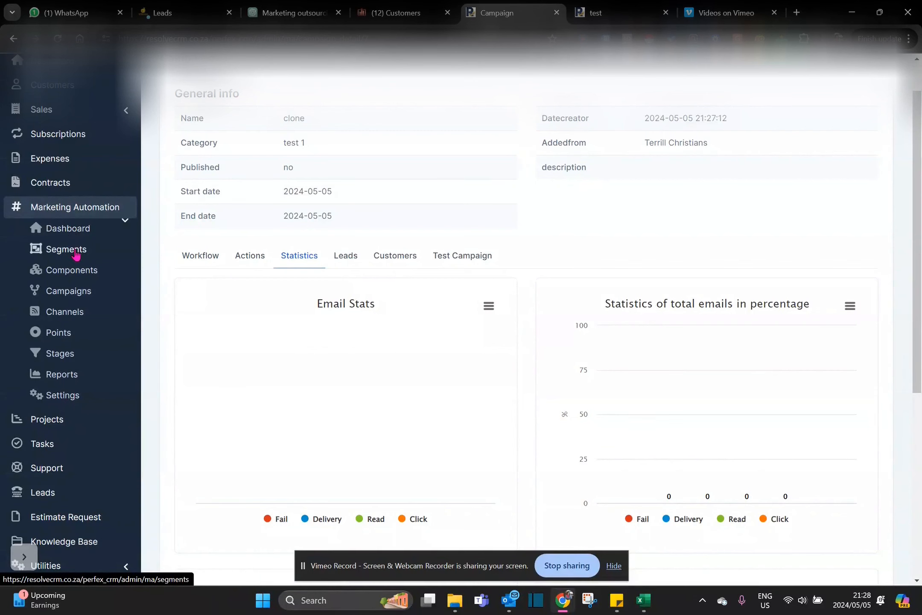
{"action": "left_click", "coordinate": [76, 254]}
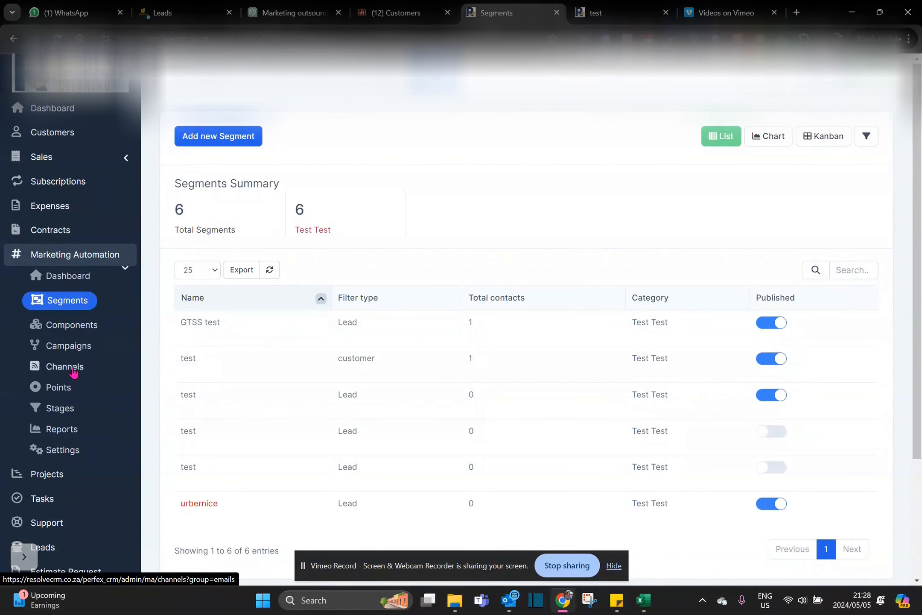
{"action": "left_click", "coordinate": [73, 451]}
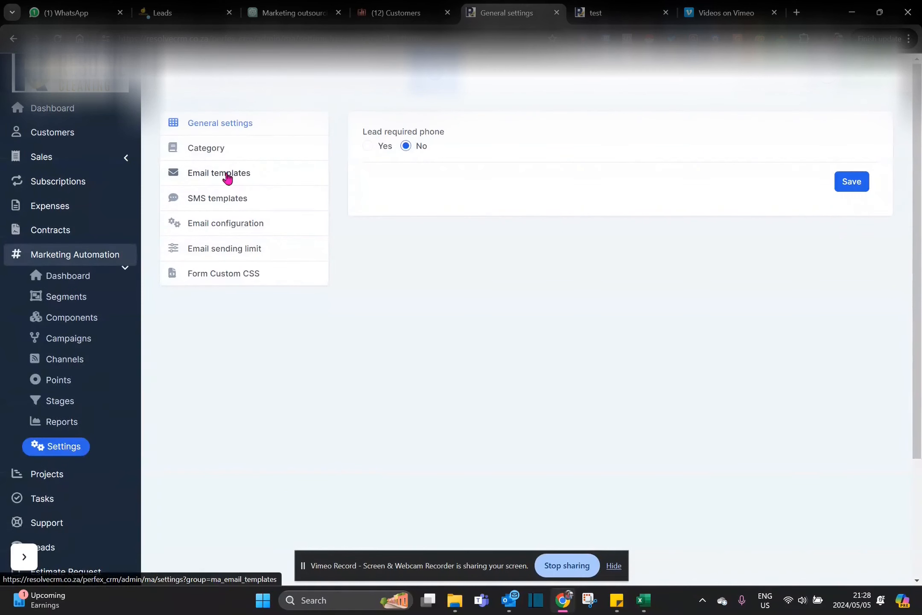
{"action": "left_click", "coordinate": [76, 346]}
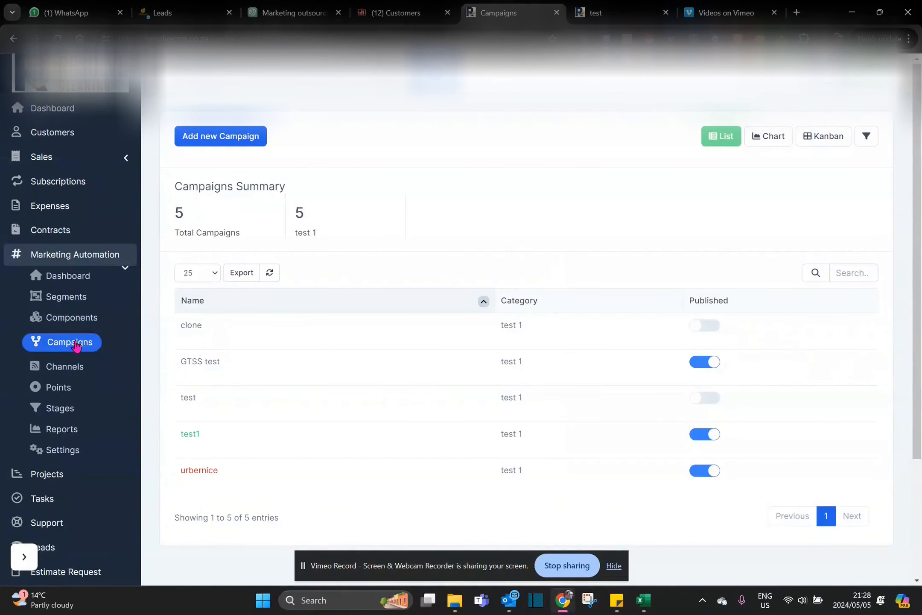